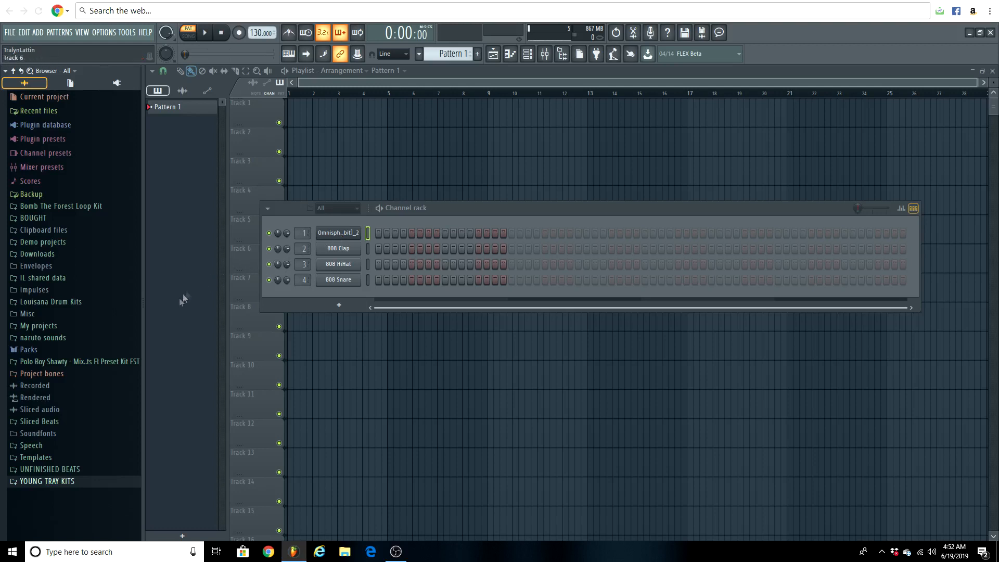
- Add a reFX Nexus instrument channel to the channel rack and move its plugin window clear of the channel names
{"action": "left_click", "coordinate": [339, 305]}
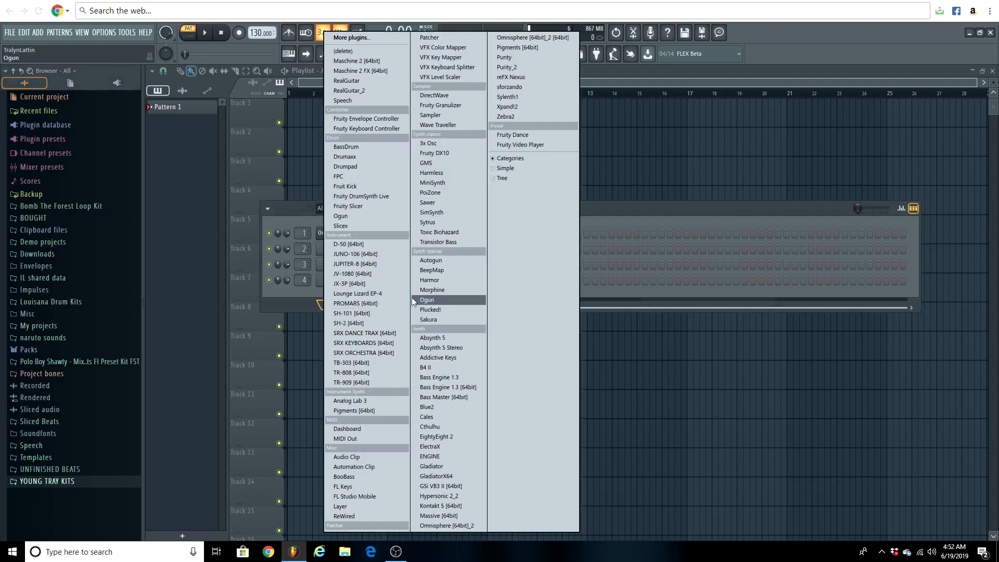
{"action": "left_click", "coordinate": [532, 78]}
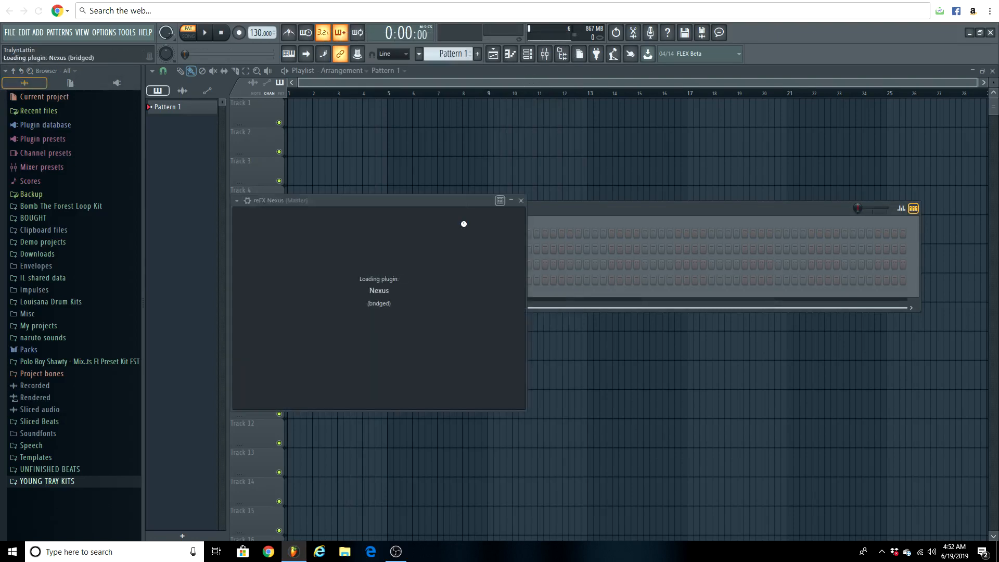
{"action": "left_click_drag", "start_coordinate": [453, 201], "coordinate": [669, 197]}
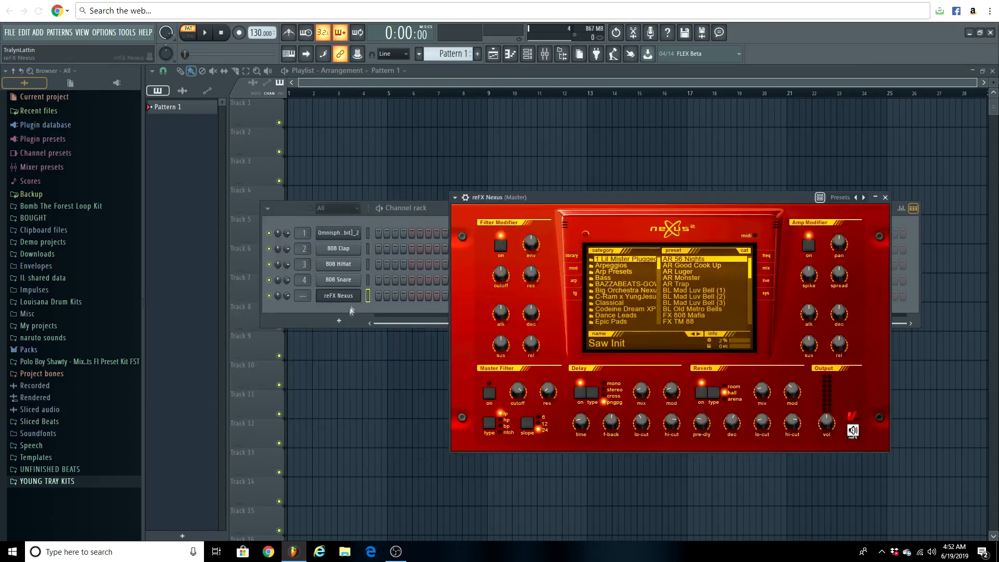
- Add an FL Keys instrument channel and move its plugin window below the channel list
{"action": "left_click", "coordinate": [339, 320]}
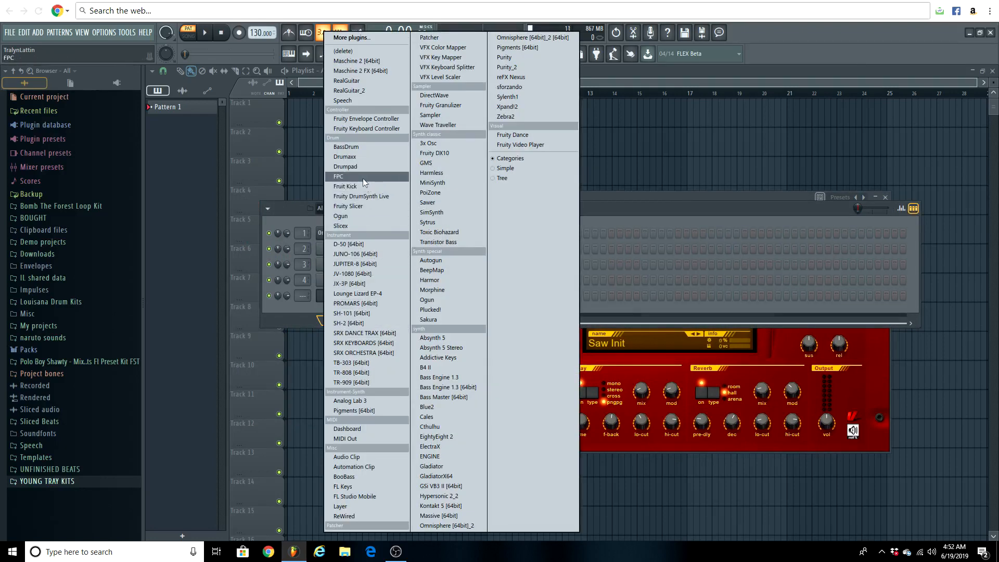
{"action": "left_click", "coordinate": [343, 486]}
{"action": "left_click_drag", "start_coordinate": [384, 209], "coordinate": [517, 285]}
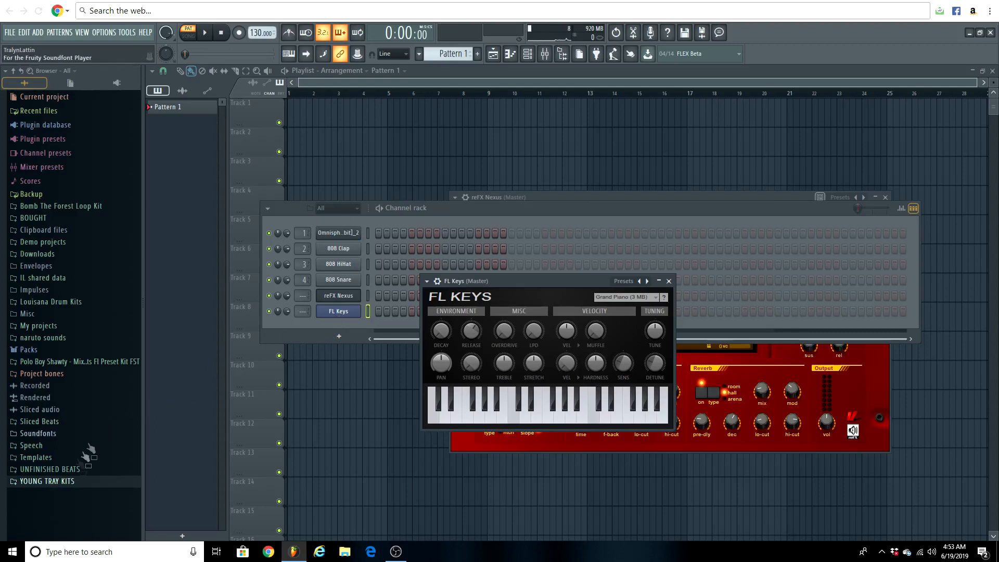
- Load the D Minor MIDI scale from YOUNG TRAY KITS > [FREQKIT] > MIDI Scales onto the FL Keys channel
{"action": "left_click", "coordinate": [62, 481]}
{"action": "scroll", "coordinate": [84, 446], "scroll_direction": "down", "scroll_amount": 9}
{"action": "scroll", "coordinate": [84, 446], "scroll_direction": "down", "scroll_amount": 15}
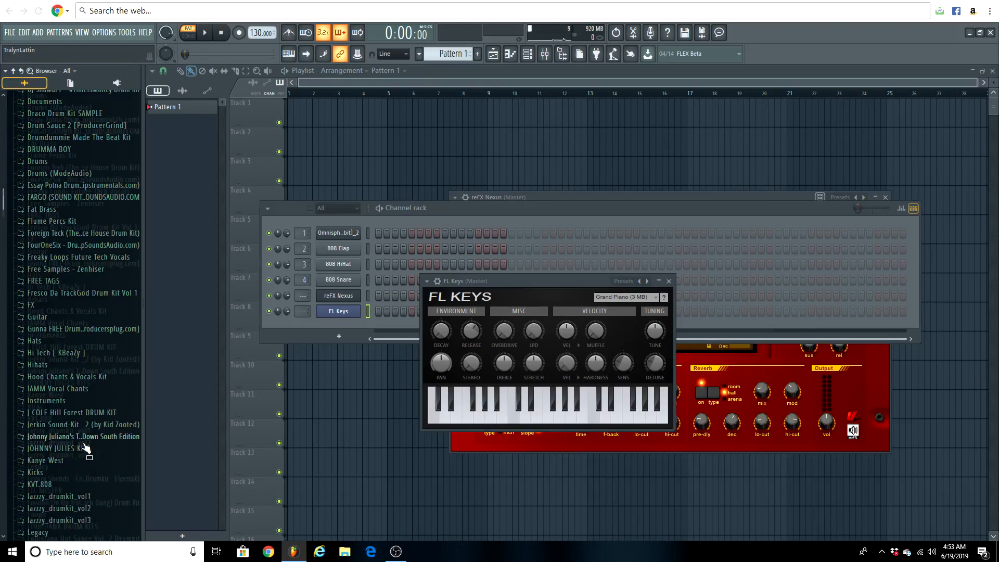
{"action": "scroll", "coordinate": [84, 446], "scroll_direction": "down", "scroll_amount": 15}
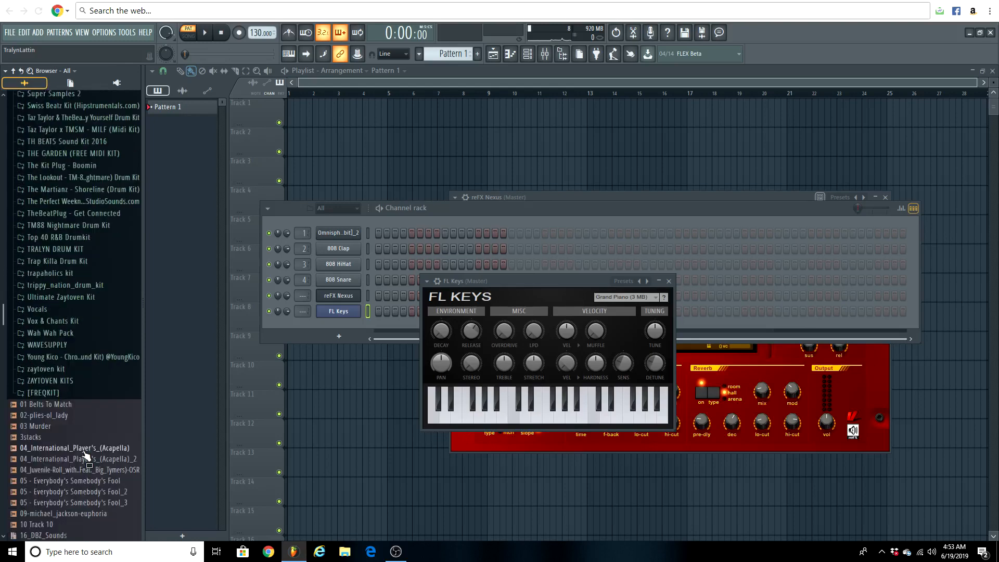
{"action": "left_click", "coordinate": [44, 393]}
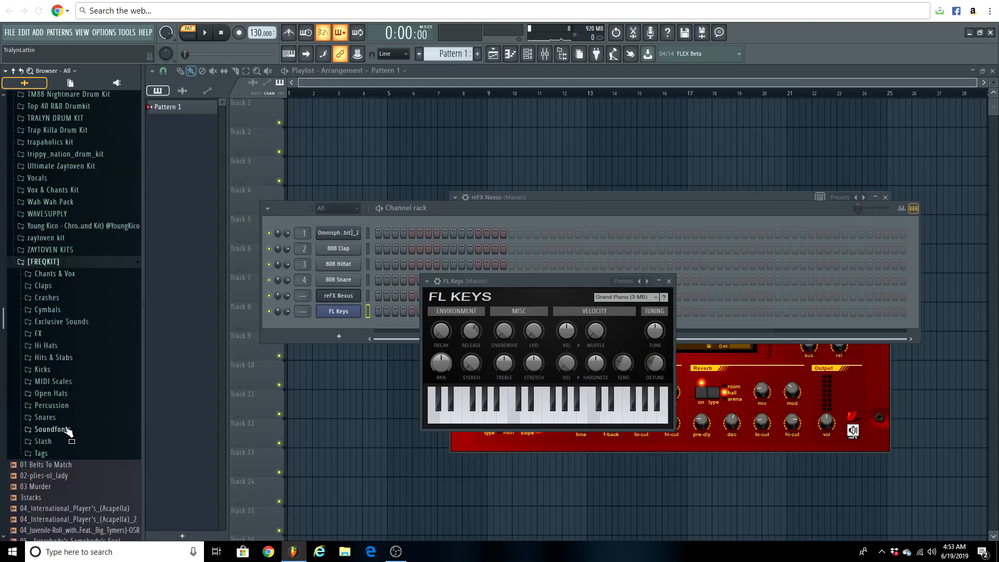
{"action": "left_click", "coordinate": [62, 382]}
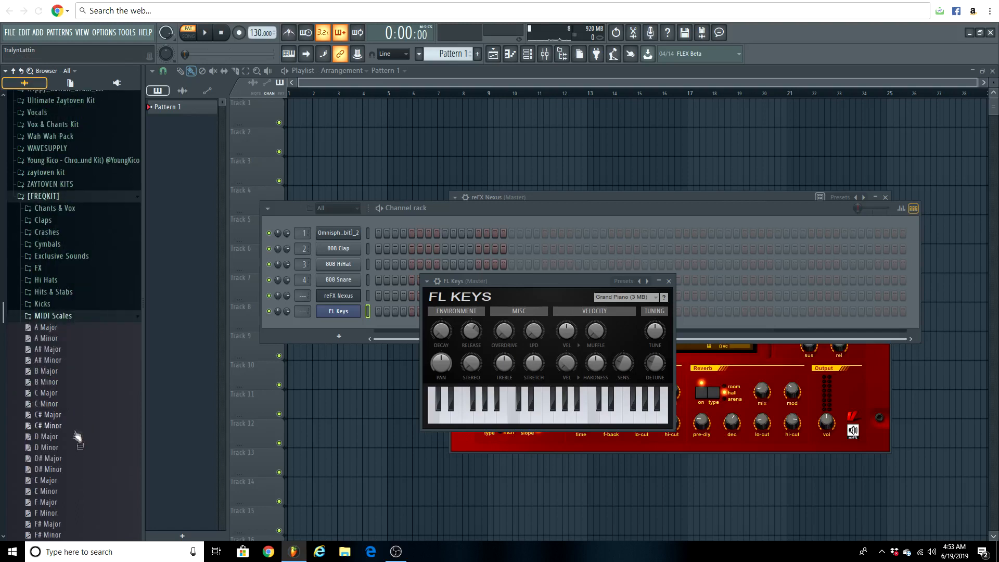
{"action": "scroll", "coordinate": [52, 481], "scroll_direction": "down", "scroll_amount": 2}
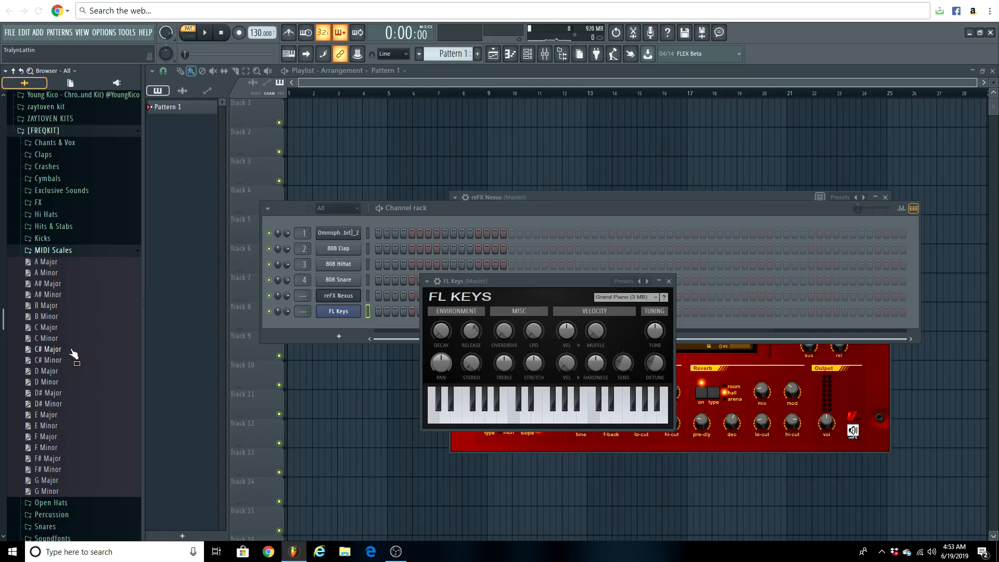
{"action": "left_click_drag", "start_coordinate": [49, 383], "coordinate": [208, 354]}
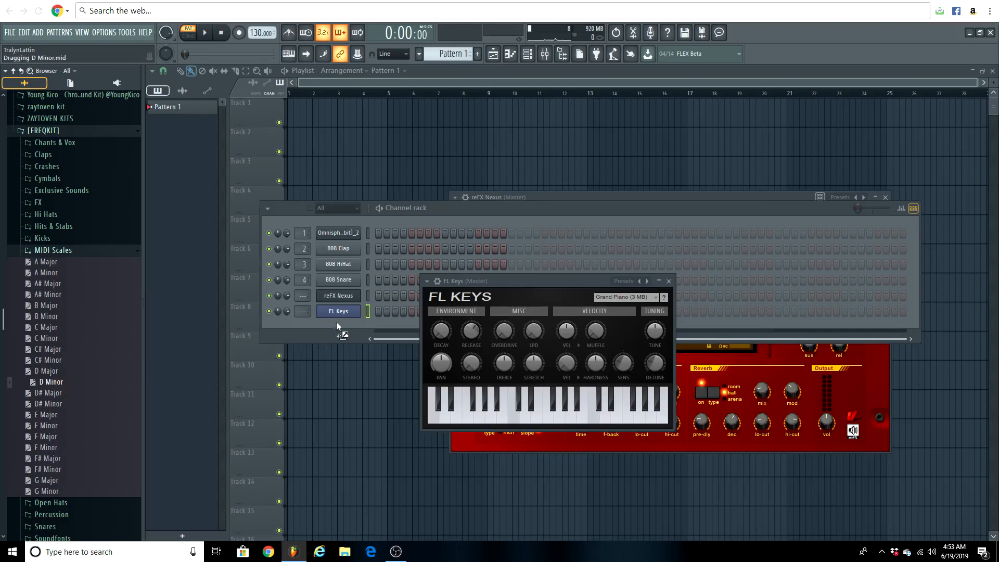
{"action": "left_click_drag", "start_coordinate": [336, 321], "coordinate": [336, 321]}
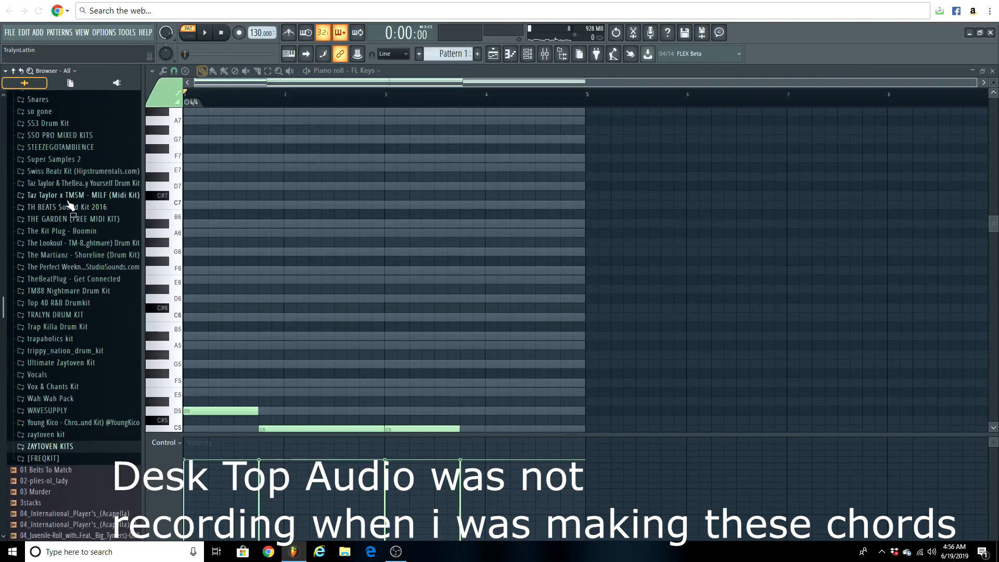
- Bring the FL Keys chord notes into view in the piano roll and play back the progression
{"action": "scroll", "coordinate": [76, 223], "scroll_direction": "up", "scroll_amount": 15}
{"action": "scroll", "coordinate": [76, 223], "scroll_direction": "up", "scroll_amount": 9}
{"action": "scroll", "coordinate": [336, 272], "scroll_direction": "down", "scroll_amount": 10}
{"action": "scroll", "coordinate": [339, 272], "scroll_direction": "up", "scroll_amount": 2}
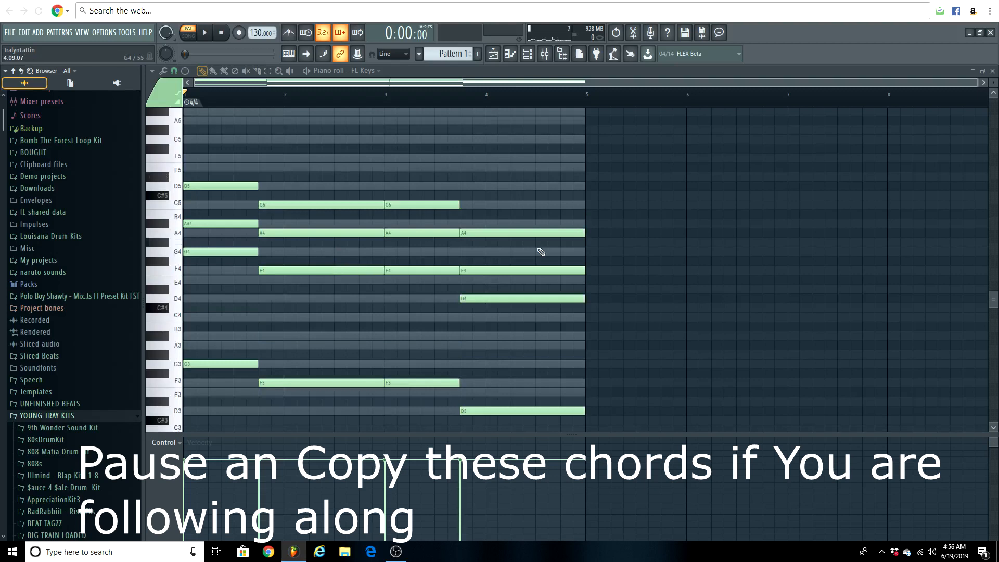
{"action": "key", "text": "space"}
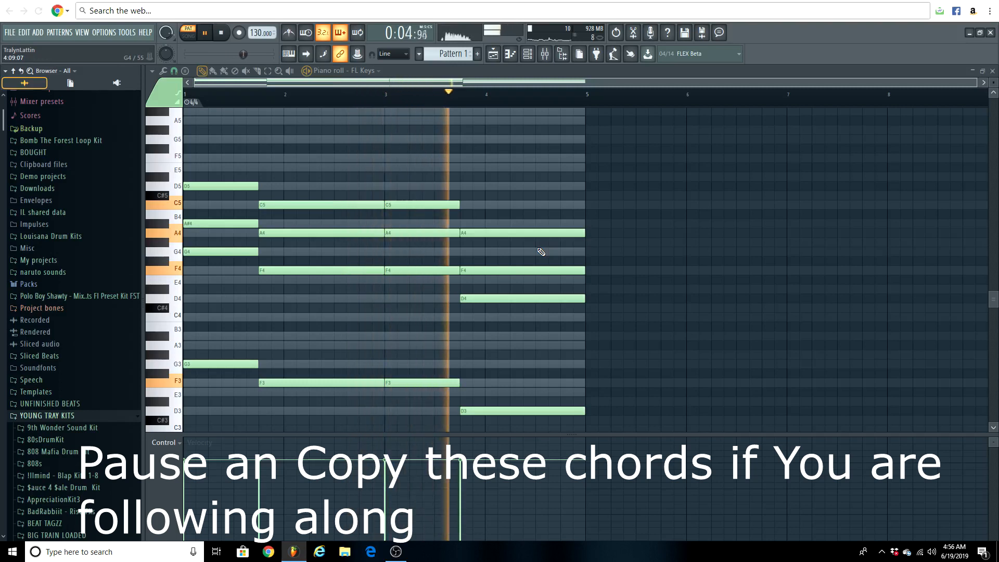
{"action": "key", "text": "space"}
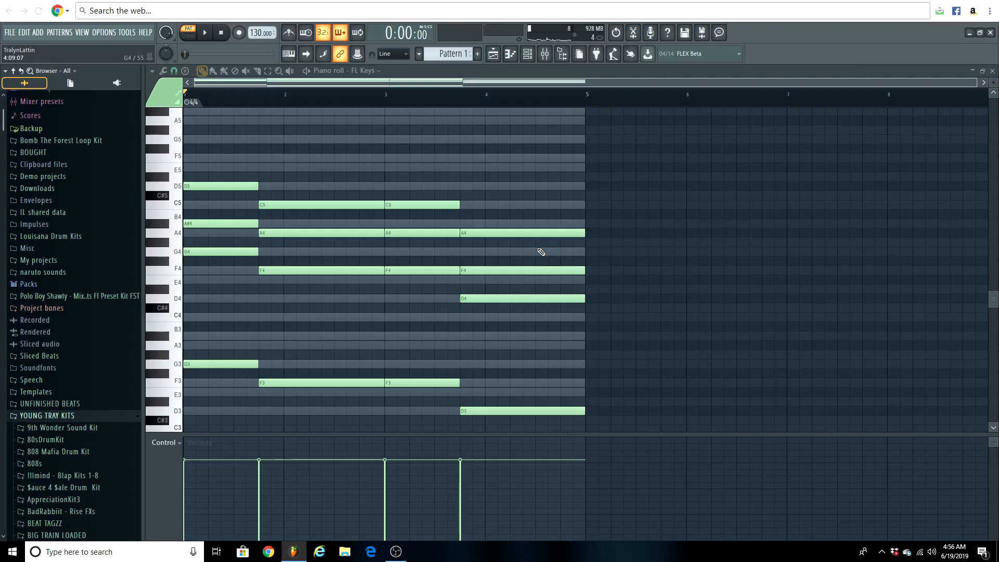
- Add a one-beat G5 melody note above the chords at the start of bar 1
{"action": "scroll", "coordinate": [506, 243], "scroll_direction": "up", "scroll_amount": 6}
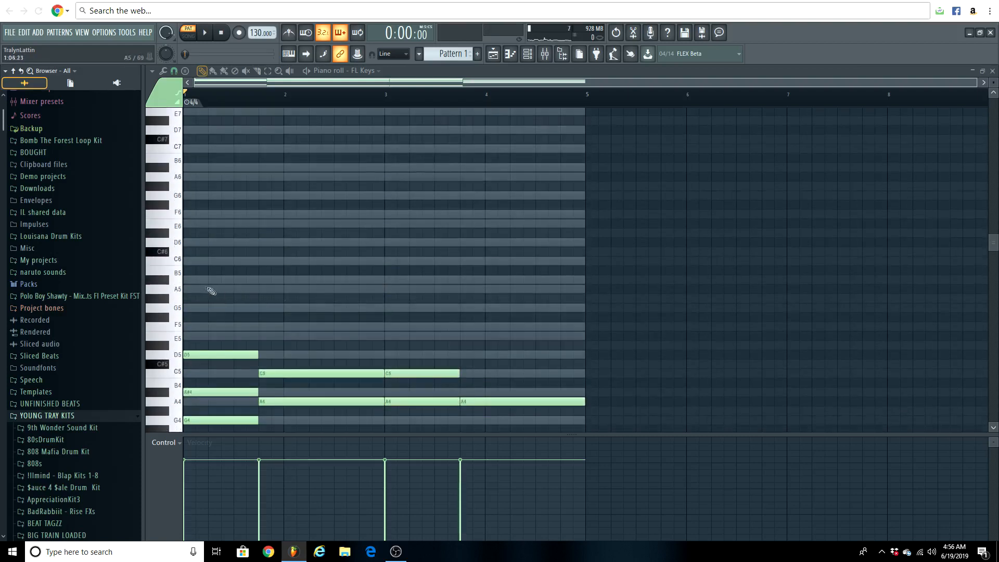
{"action": "left_click_drag", "start_coordinate": [225, 282], "coordinate": [188, 282]}
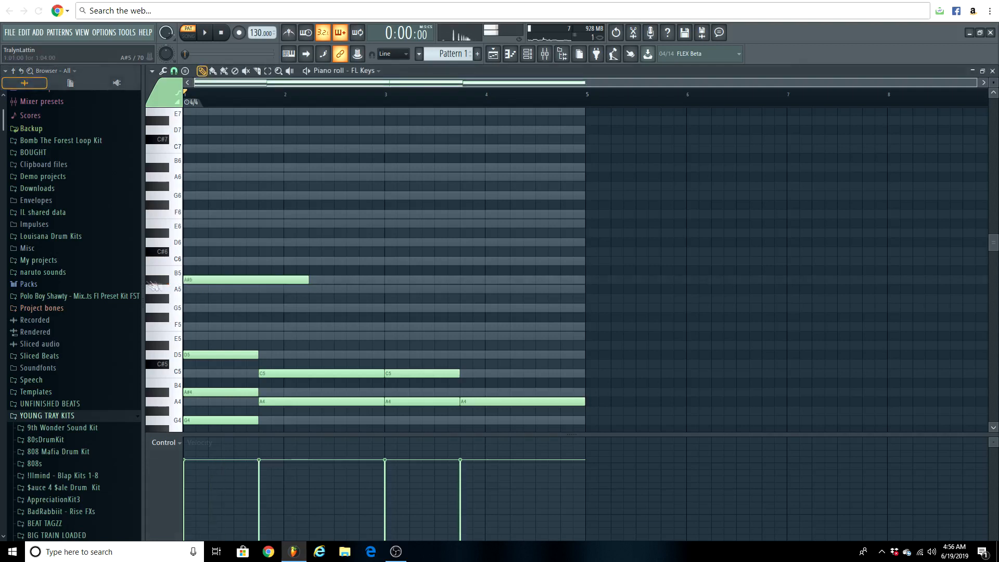
{"action": "left_click", "coordinate": [259, 280]}
{"action": "scroll", "coordinate": [252, 281], "scroll_direction": "down", "scroll_amount": 1}
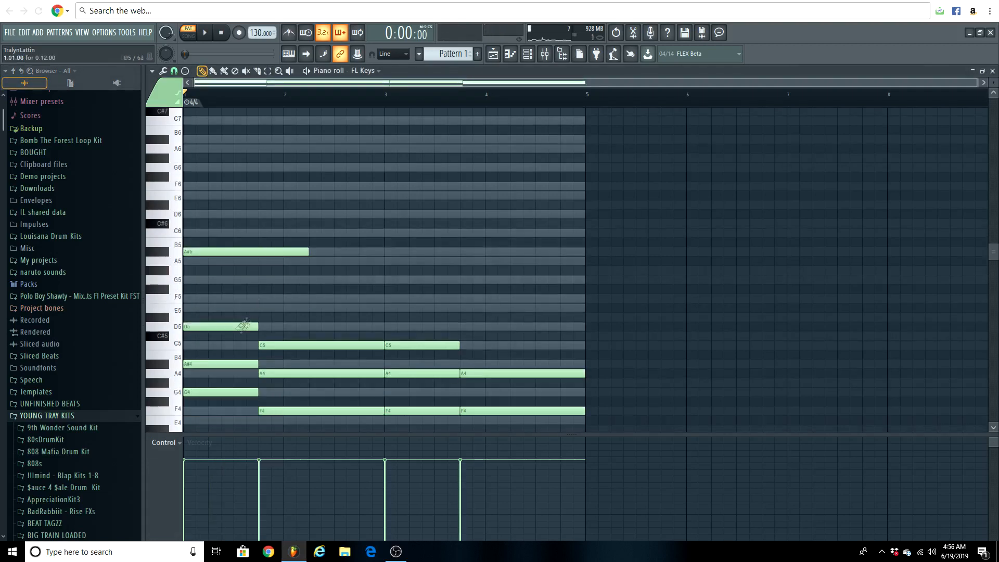
{"action": "left_click", "coordinate": [179, 398]}
{"action": "left_click_drag", "start_coordinate": [220, 253], "coordinate": [219, 282]}
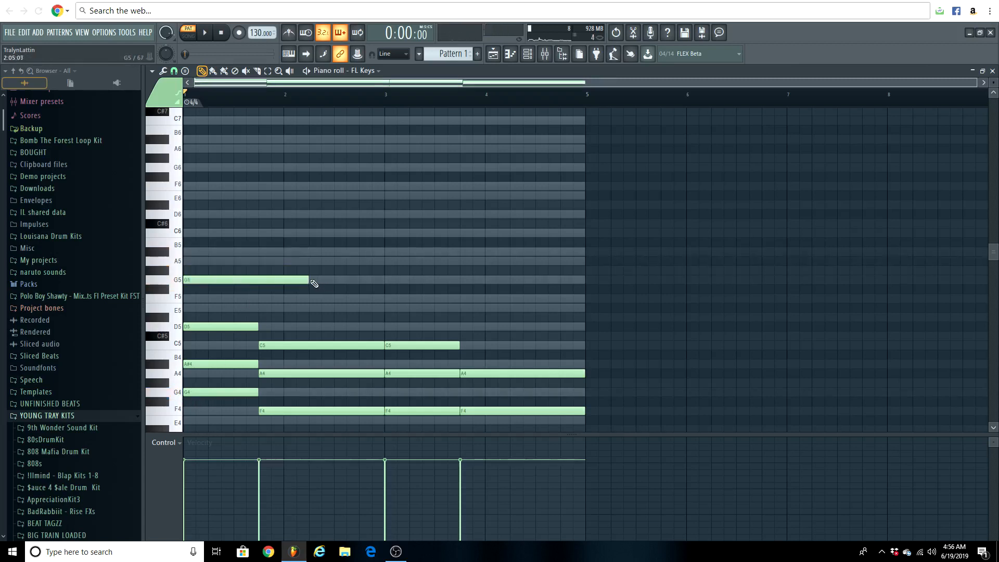
{"action": "left_click_drag", "start_coordinate": [309, 280], "coordinate": [193, 287]}
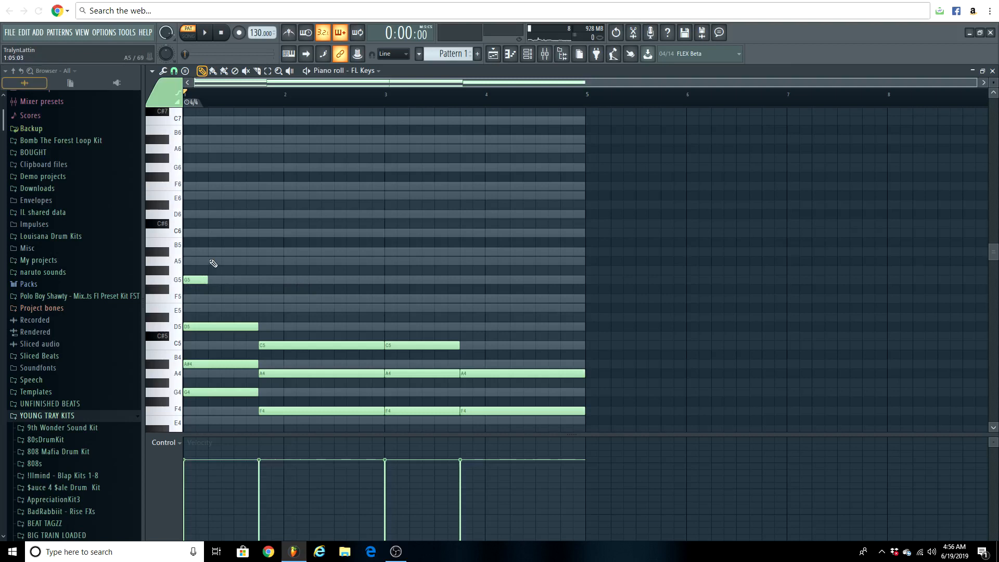
- Add one-beat melody notes D6 on beat 2 and C6 on beat 4 of bar 1, checking them by playback
{"action": "key", "text": "space"}
{"action": "key", "text": "space"}
{"action": "left_click_drag", "start_coordinate": [213, 253], "coordinate": [213, 211]}
{"action": "key", "text": "space"}
{"action": "key", "text": "space"}
{"action": "key", "text": "space"}
{"action": "left_click", "coordinate": [266, 234]}
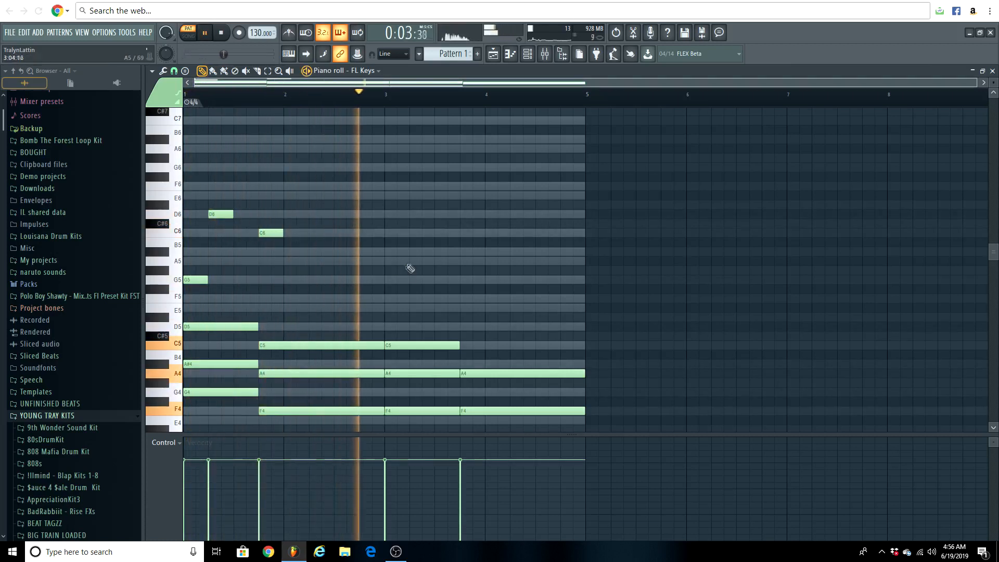
{"action": "key", "text": "space"}
- Add one-beat notes G5, D6 and A#5 on beats 1, 2 and 4 of bar 3 and play the pattern
{"action": "left_click", "coordinate": [384, 280]}
{"action": "left_click", "coordinate": [412, 213]}
{"action": "mouse_move", "coordinate": [452, 252]}
{"action": "left_mouse_down"}
{"action": "mouse_move", "coordinate": [440, 250]}
{"action": "mouse_move", "coordinate": [461, 251]}
{"action": "left_mouse_up"}
{"action": "key", "text": "space"}
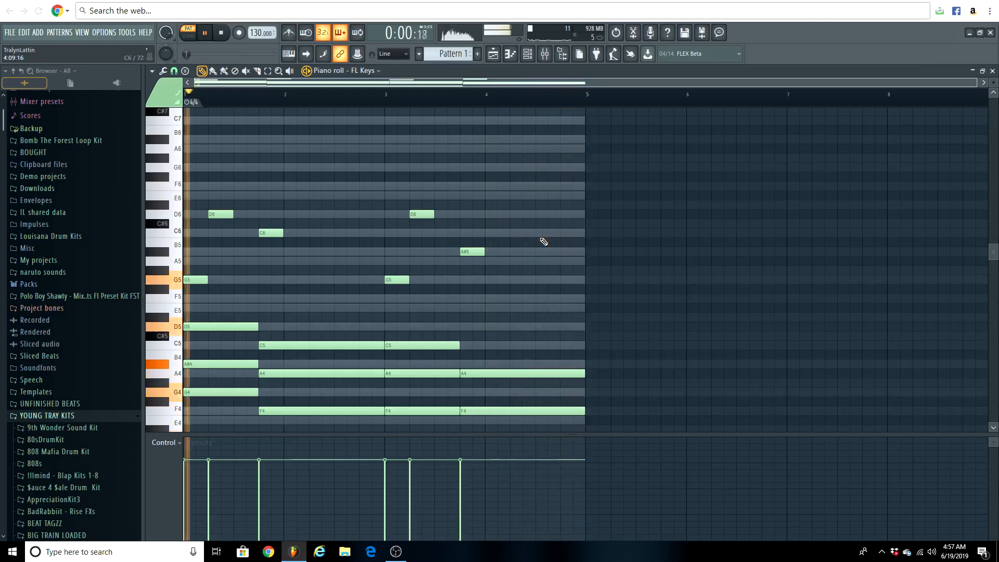
{"action": "key", "text": "space"}
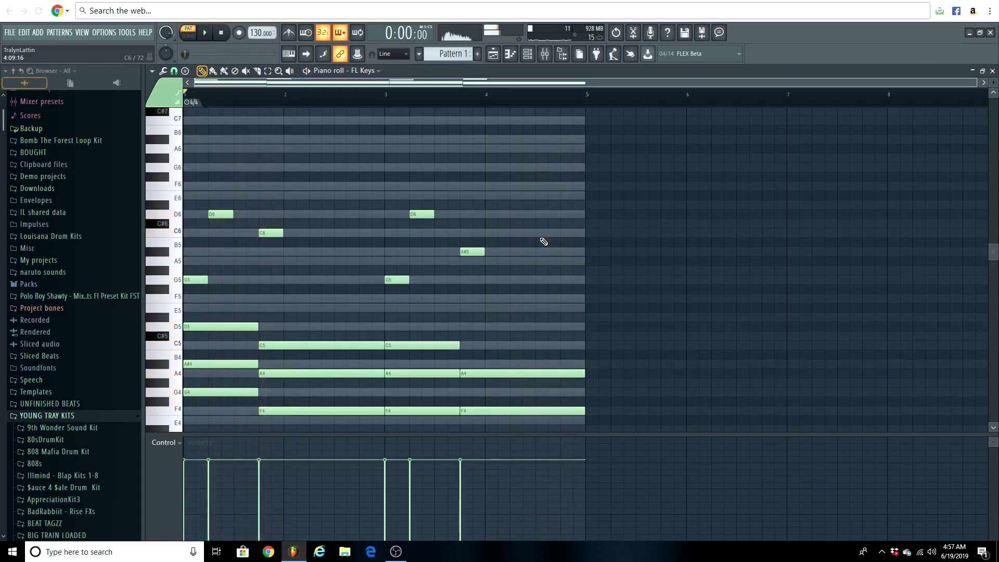
- Lengthen both D6 notes to two beats, C6 to the start of bar 3, and A#5 to the end of bar 4
{"action": "left_click_drag", "start_coordinate": [282, 232], "coordinate": [387, 233]}
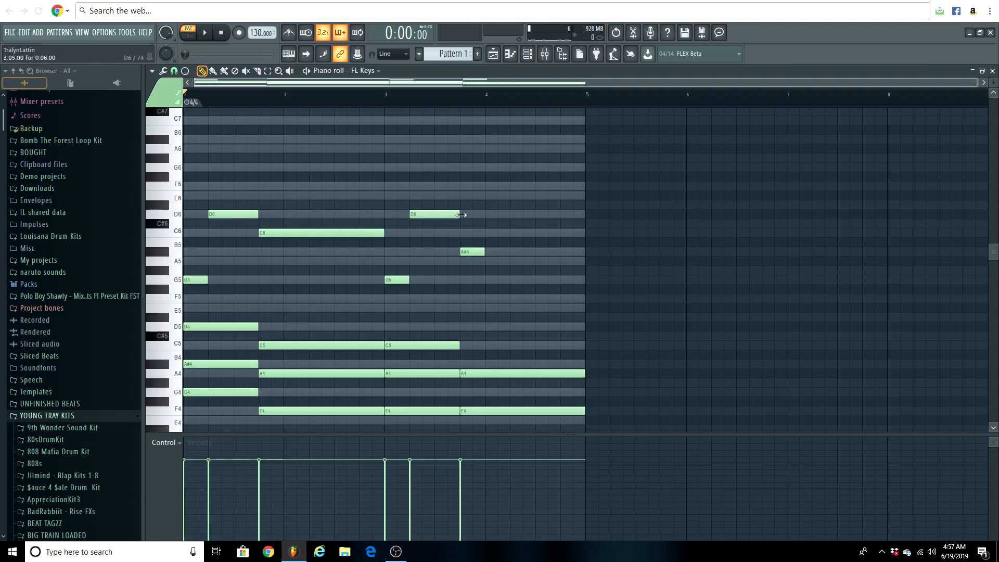
{"action": "left_click_drag", "start_coordinate": [483, 248], "coordinate": [582, 260]}
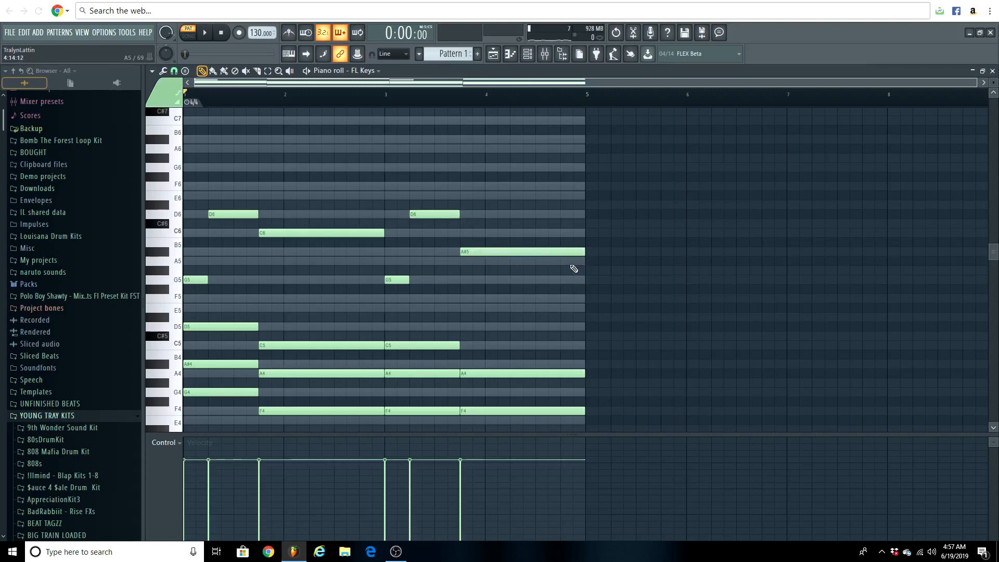
{"action": "scroll", "coordinate": [372, 203], "scroll_direction": "down", "scroll_amount": 2}
{"action": "scroll", "coordinate": [360, 203], "scroll_direction": "up", "scroll_amount": 1}
{"action": "scroll", "coordinate": [353, 215], "scroll_direction": "down", "scroll_amount": 2}
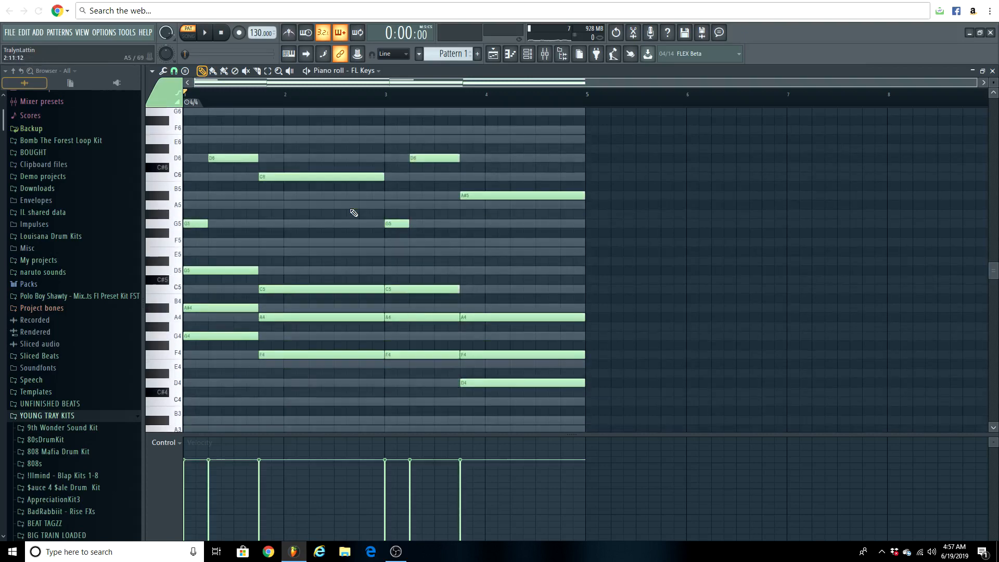
- Collapse the YOUNG TRAY KITS folder and play back the lengthened melody with the chords
{"action": "left_click", "coordinate": [104, 416]}
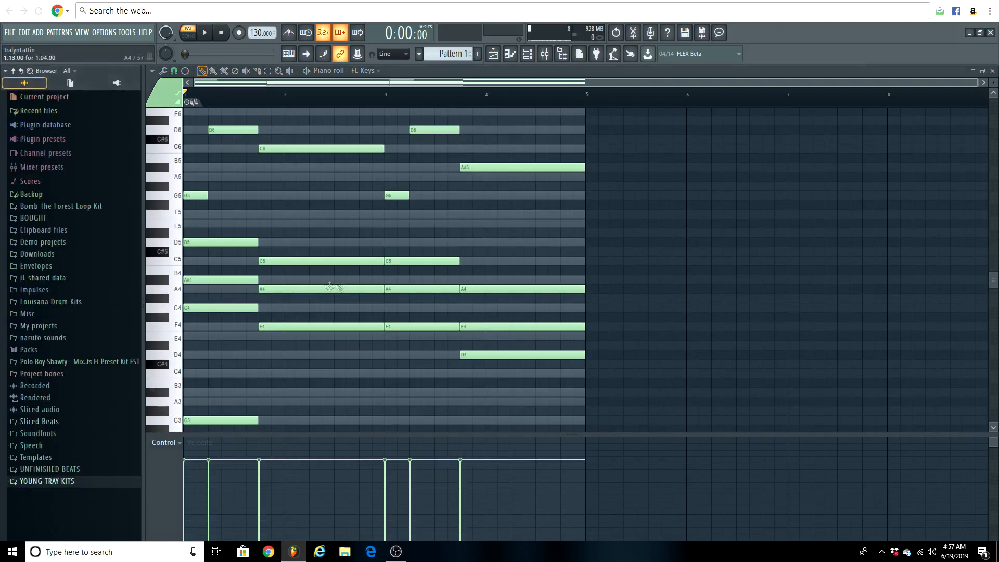
{"action": "scroll", "coordinate": [343, 286], "scroll_direction": "up", "scroll_amount": 2}
{"action": "key", "text": "space"}
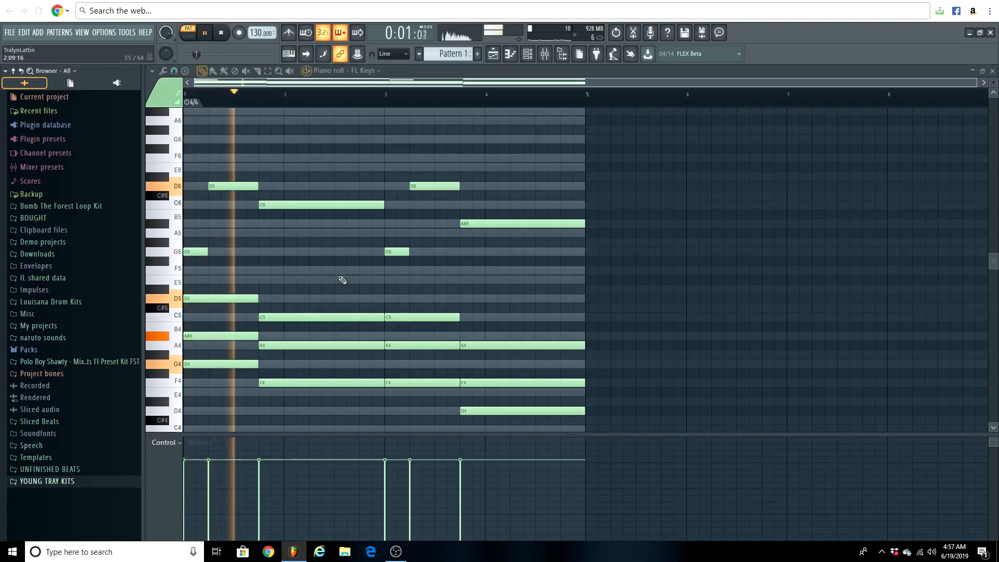
{"action": "key", "text": "space"}
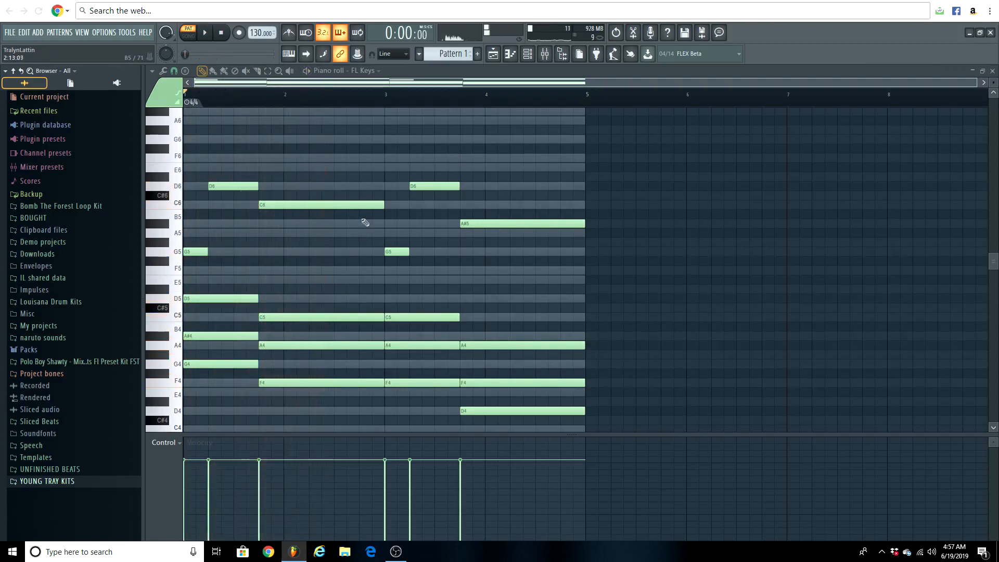
- Shorten the long C6 to four beats, fill beat 4 of bar 2 with half-beat C6 and A#5 notes, and play back
{"action": "left_click_drag", "start_coordinate": [383, 209], "coordinate": [363, 208]}
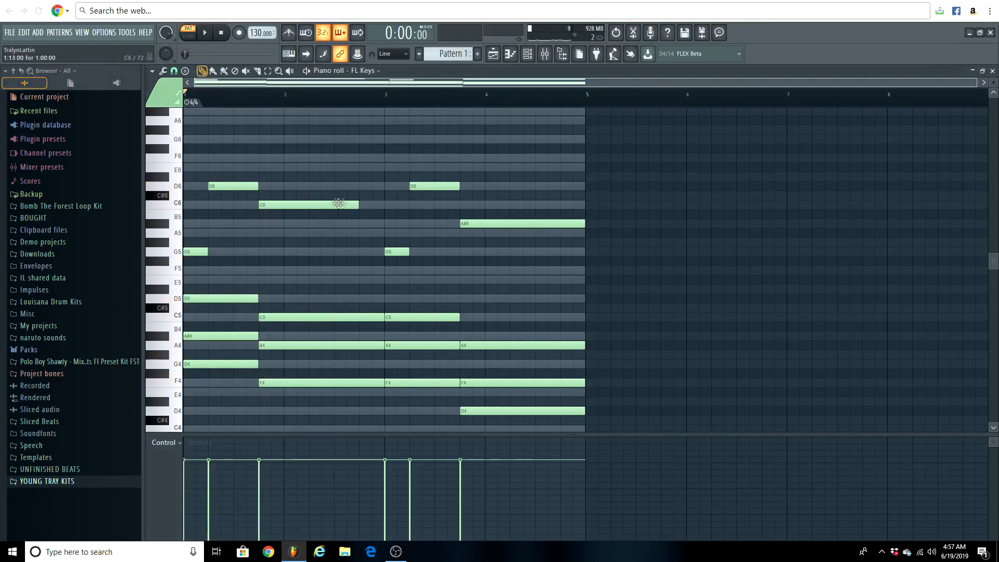
{"action": "left_click", "coordinate": [364, 205]}
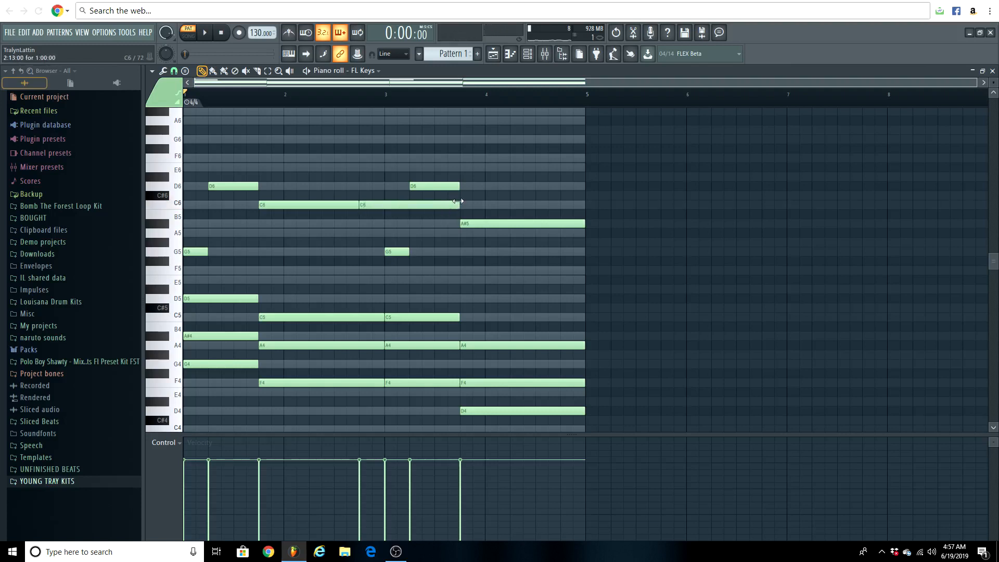
{"action": "left_click_drag", "start_coordinate": [458, 201], "coordinate": [377, 202]}
{"action": "left_click", "coordinate": [374, 225]}
{"action": "key", "text": "space"}
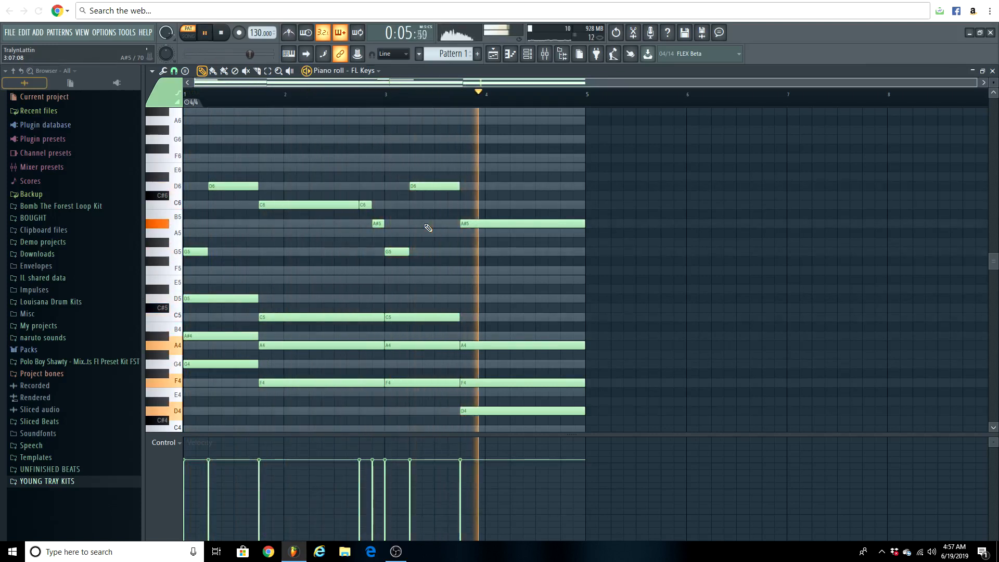
{"action": "key", "text": "space"}
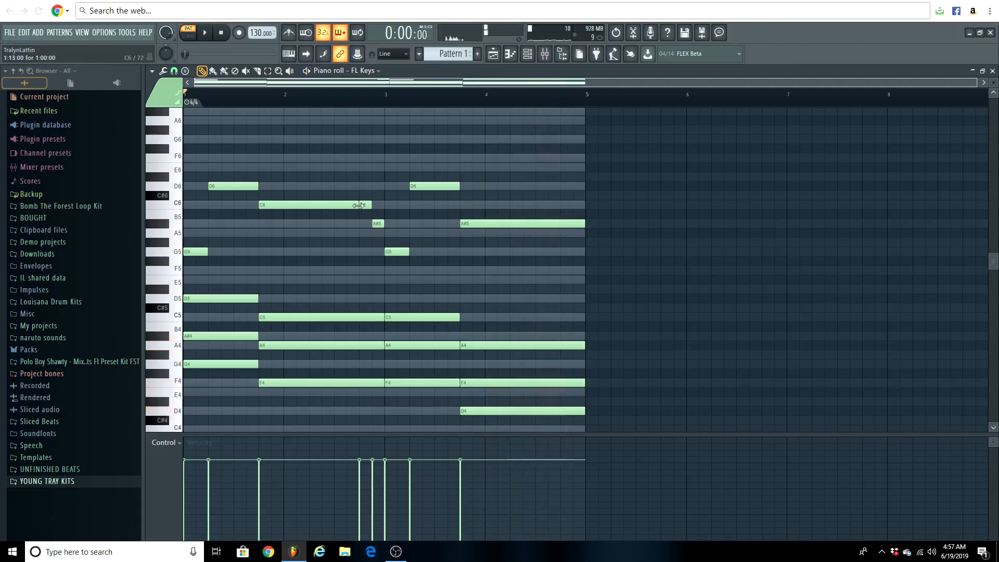
- Trim the long C6 by half a beat, insert a half-beat A#5 in the gap, and shorten the final A#5 to three beats
{"action": "left_click_drag", "start_coordinate": [349, 226], "coordinate": [377, 228]}
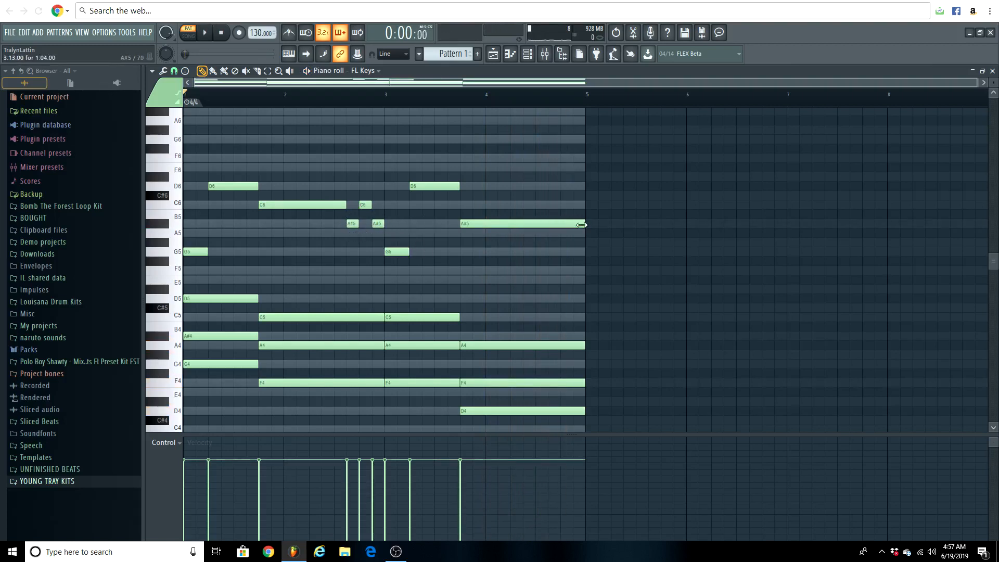
{"action": "left_click_drag", "start_coordinate": [581, 225], "coordinate": [531, 228]}
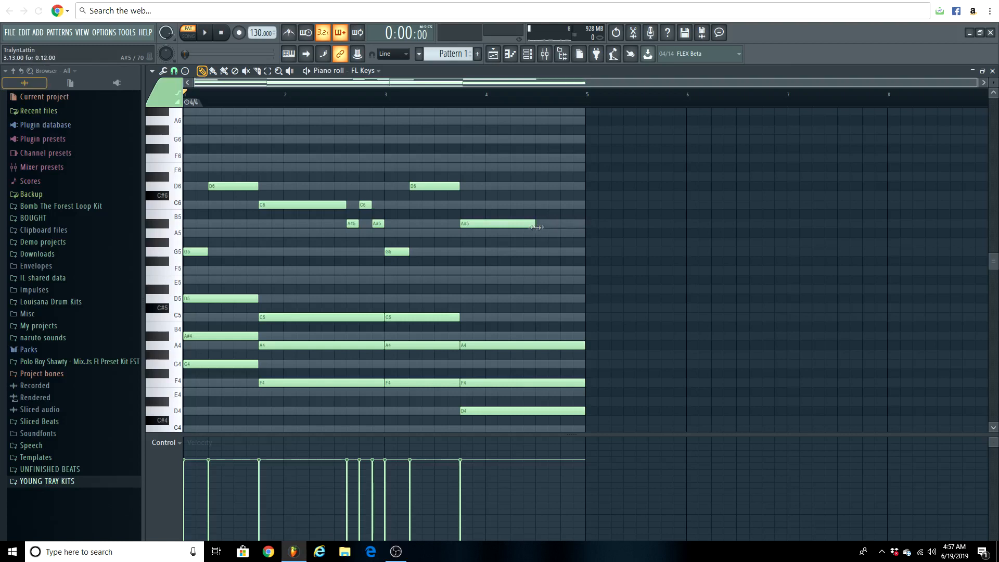
- Fill the last two beats of bar 4 with descending half-beat G5, F5, D5 and C5 notes, and play back
{"action": "left_click", "coordinate": [540, 252]}
{"action": "left_click_drag", "start_coordinate": [609, 252], "coordinate": [548, 254]}
{"action": "left_click", "coordinate": [554, 270]}
{"action": "left_click", "coordinate": [566, 299]}
{"action": "left_click", "coordinate": [574, 317]}
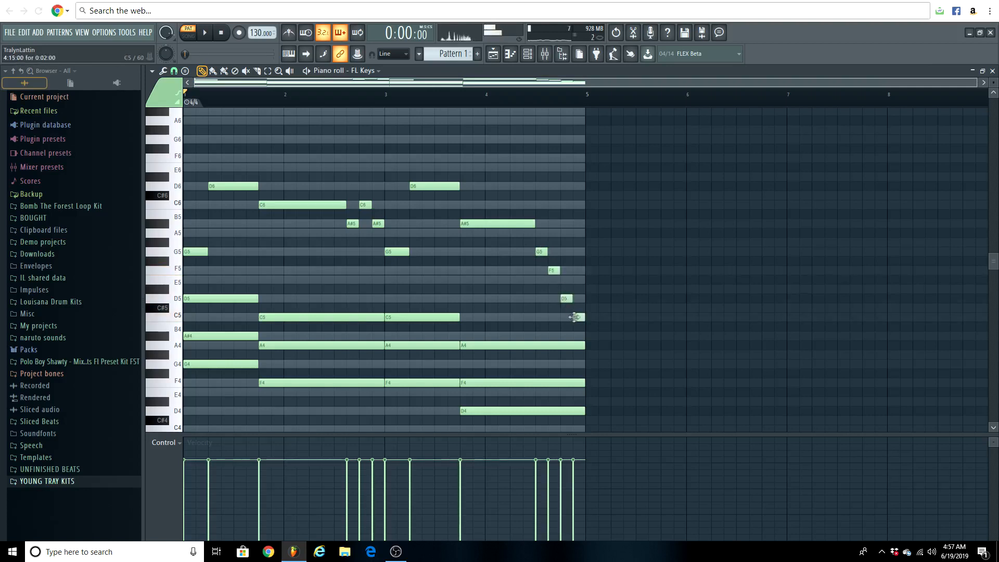
{"action": "key", "text": "space"}
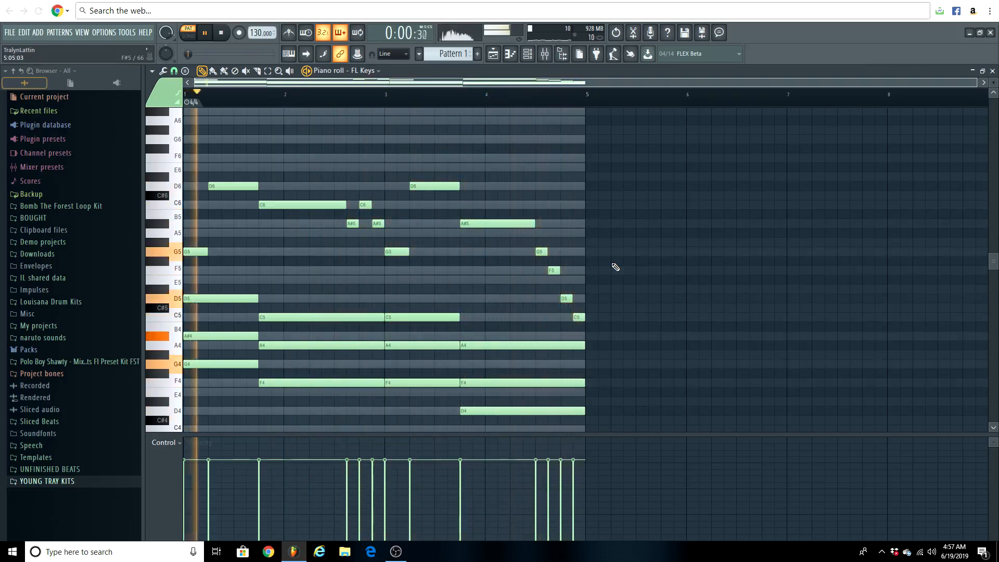
{"action": "key", "text": "space"}
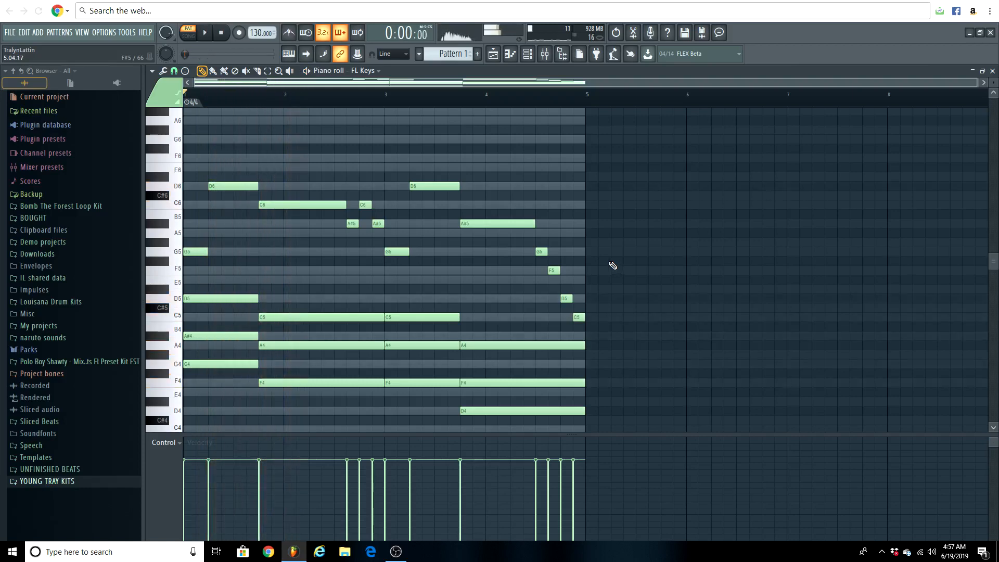
- Trim bar 1's G4 to two beats and A#4 to two and a half, add a half-beat repeat after each, and play back
{"action": "scroll", "coordinate": [471, 213], "scroll_direction": "down", "scroll_amount": 3}
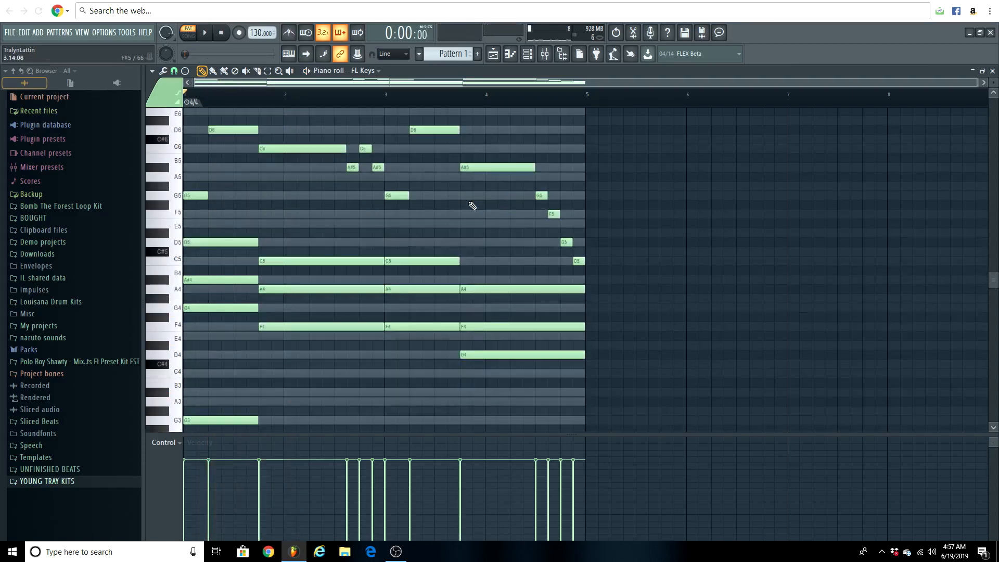
{"action": "scroll", "coordinate": [472, 205], "scroll_direction": "down", "scroll_amount": 3}
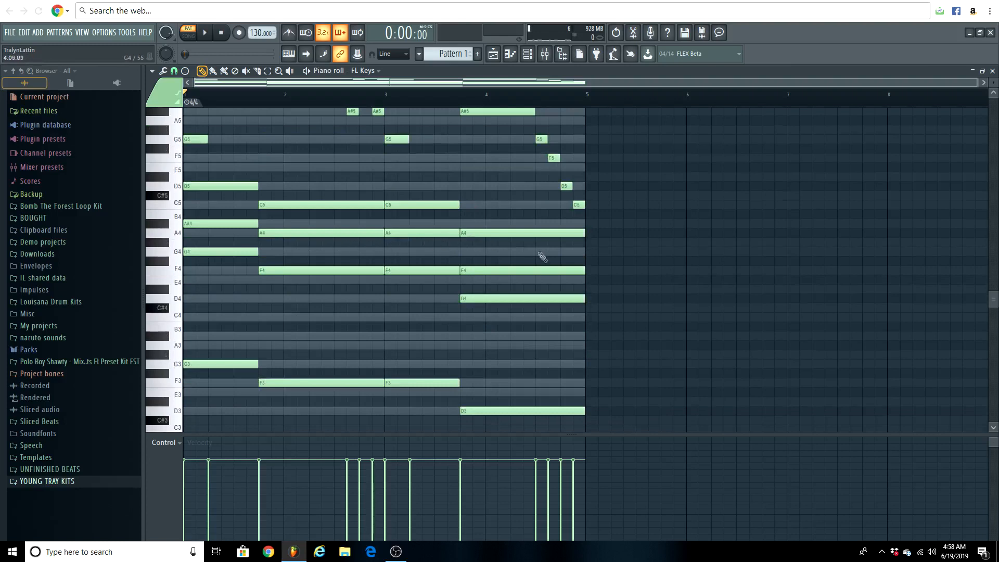
{"action": "left_click_drag", "start_coordinate": [256, 252], "coordinate": [230, 253]}
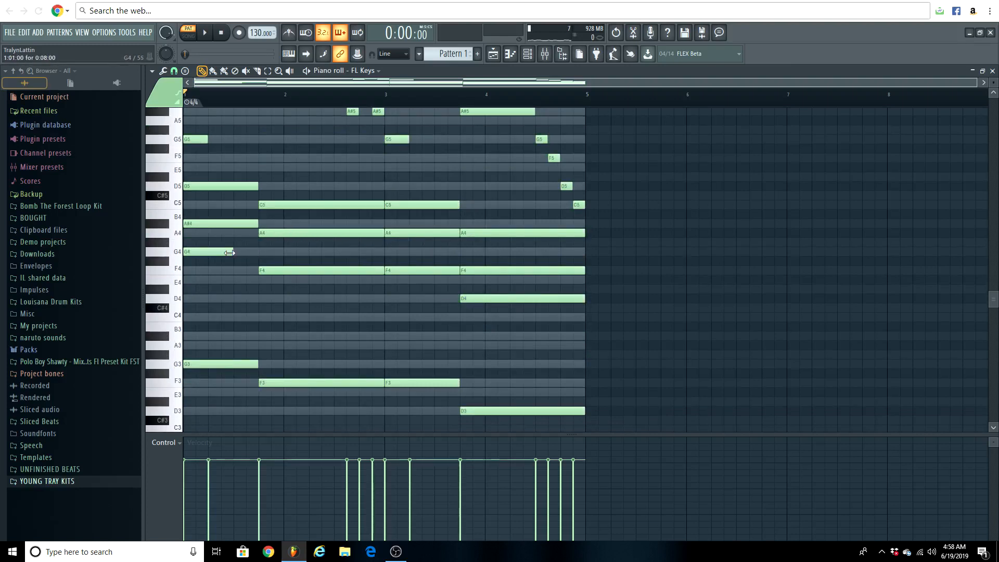
{"action": "left_click", "coordinate": [256, 255]}
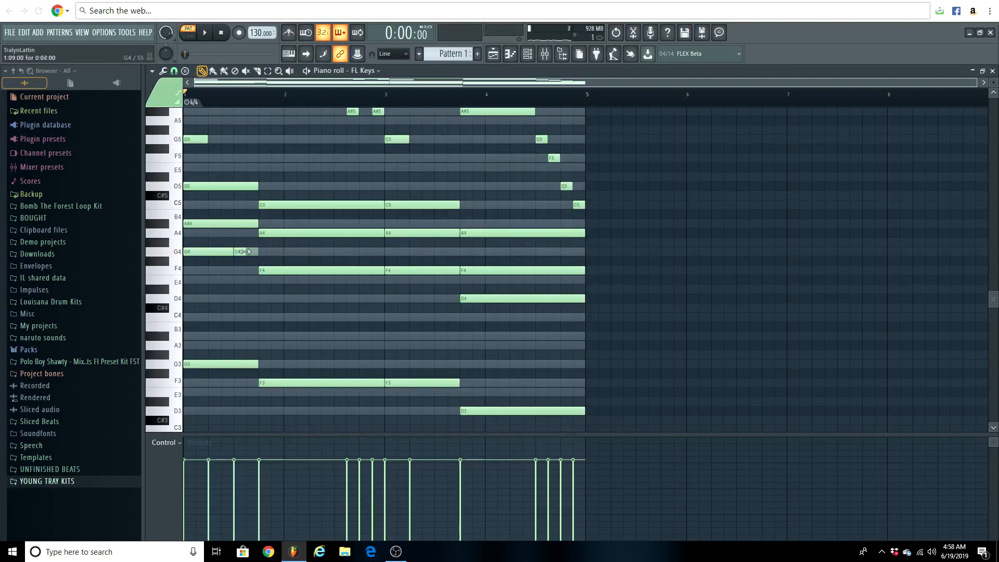
{"action": "left_click", "coordinate": [250, 223]}
{"action": "key", "text": "space"}
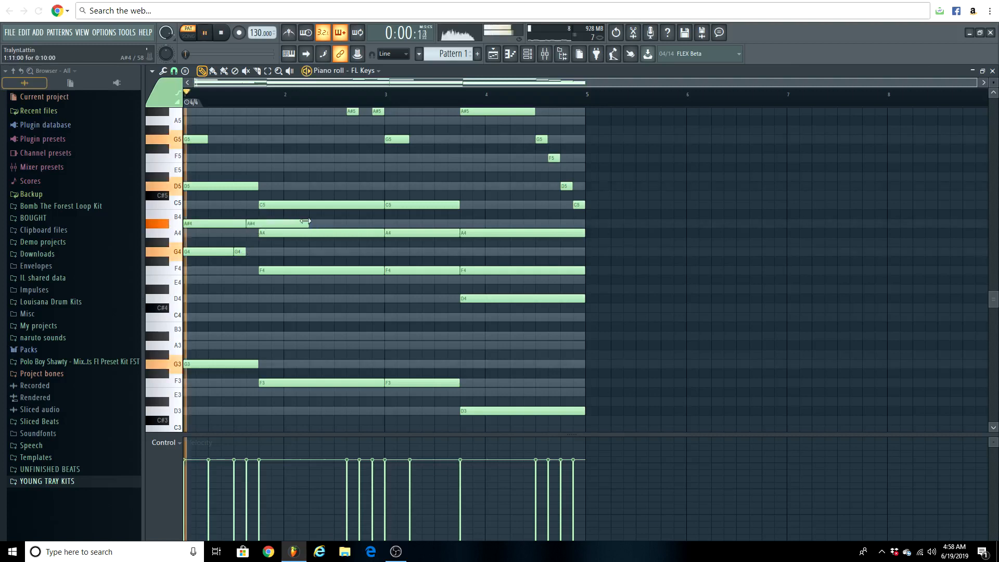
{"action": "key", "text": "space"}
- Shorten bar 2's long A4 to four beats, fill beat 4 with half-beat A4 and G4 notes, and play back
{"action": "left_click", "coordinate": [367, 235]}
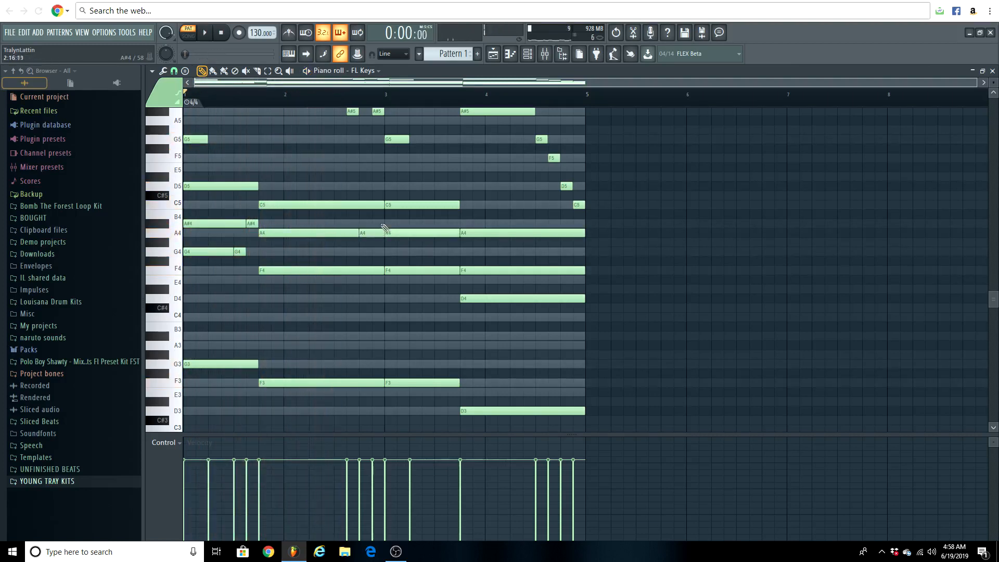
{"action": "left_click_drag", "start_coordinate": [378, 219], "coordinate": [376, 242]}
{"action": "left_click_drag", "start_coordinate": [460, 236], "coordinate": [372, 235]}
{"action": "left_click", "coordinate": [375, 252]}
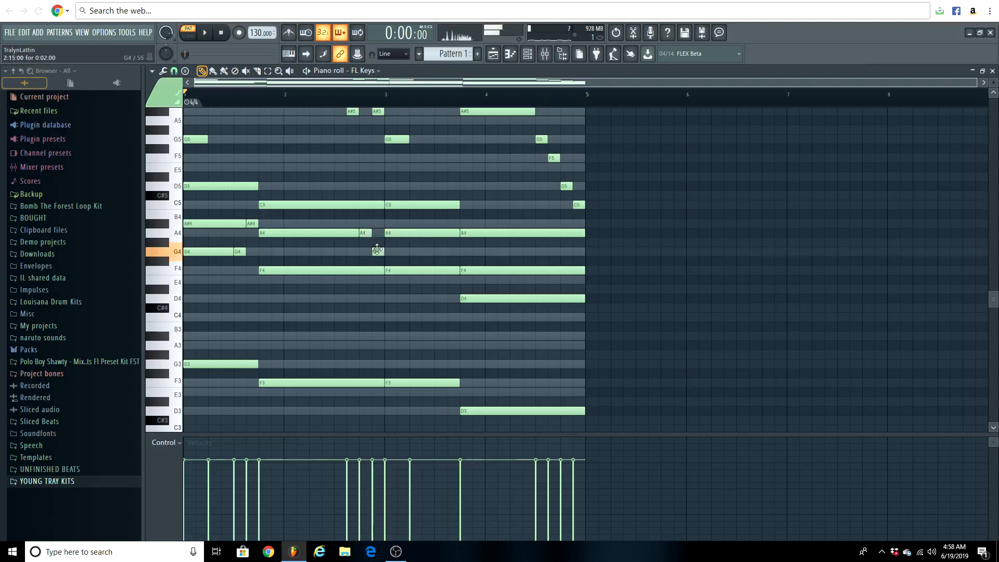
{"action": "key", "text": "space"}
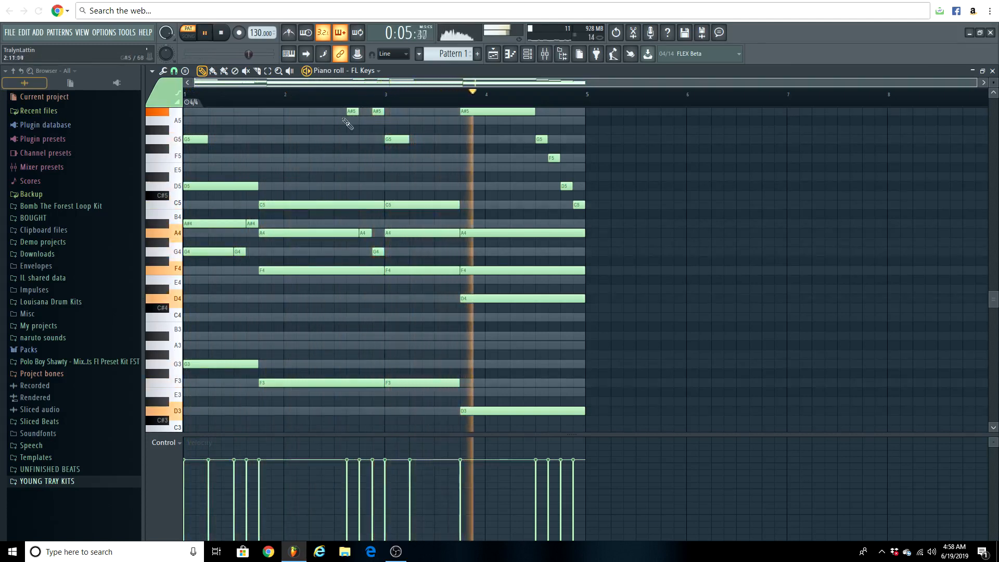
{"action": "key", "text": "space"}
- Lower bar 2's half-beat notes to G4 and F4, shift them 1.5 beats earlier, extend the long A4 to bar 3, and play back
{"action": "left_click", "coordinate": [310, 92]}
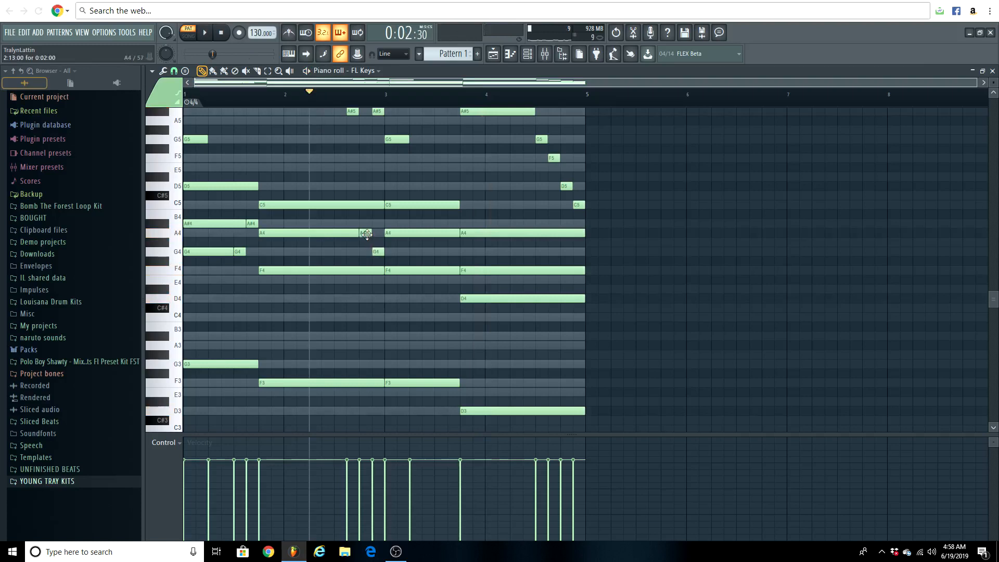
{"action": "left_click_drag", "start_coordinate": [375, 253], "coordinate": [375, 271]}
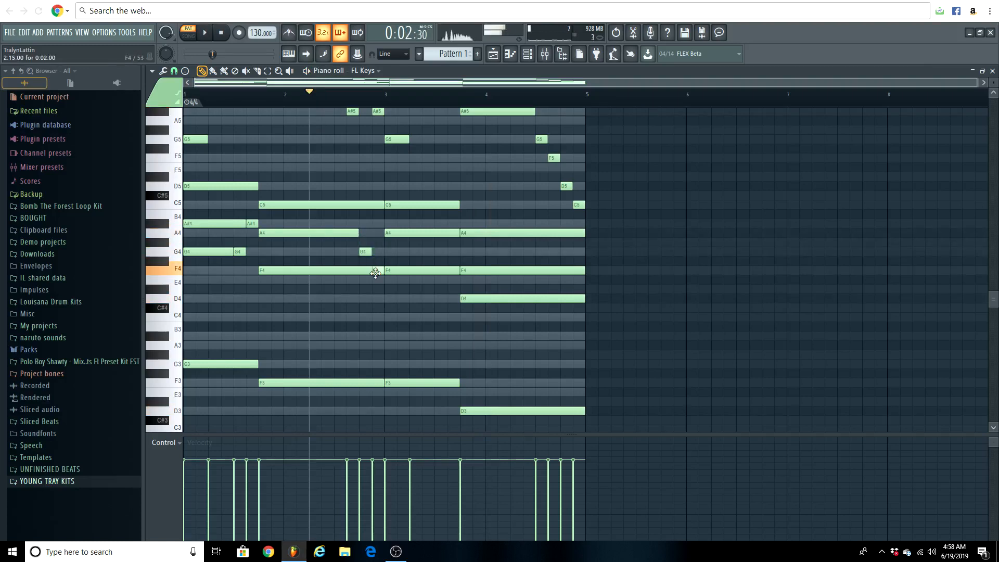
{"action": "scroll", "coordinate": [375, 271], "scroll_direction": "up", "scroll_amount": 3}
{"action": "left_click_drag", "start_coordinate": [360, 337], "coordinate": [324, 337]}
{"action": "left_click_drag", "start_coordinate": [376, 355], "coordinate": [352, 353]}
{"action": "key", "text": "space"}
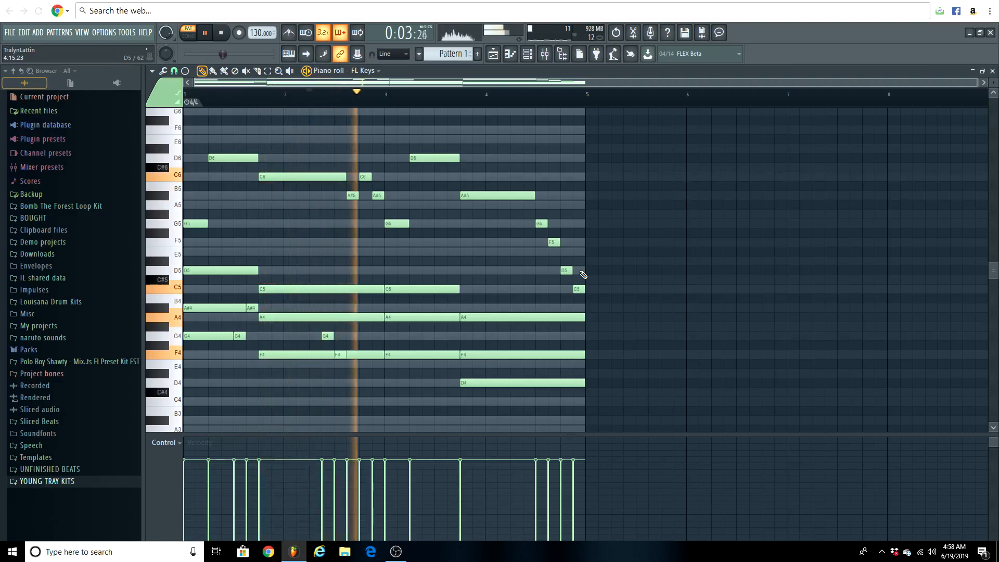
{"action": "key", "text": "space"}
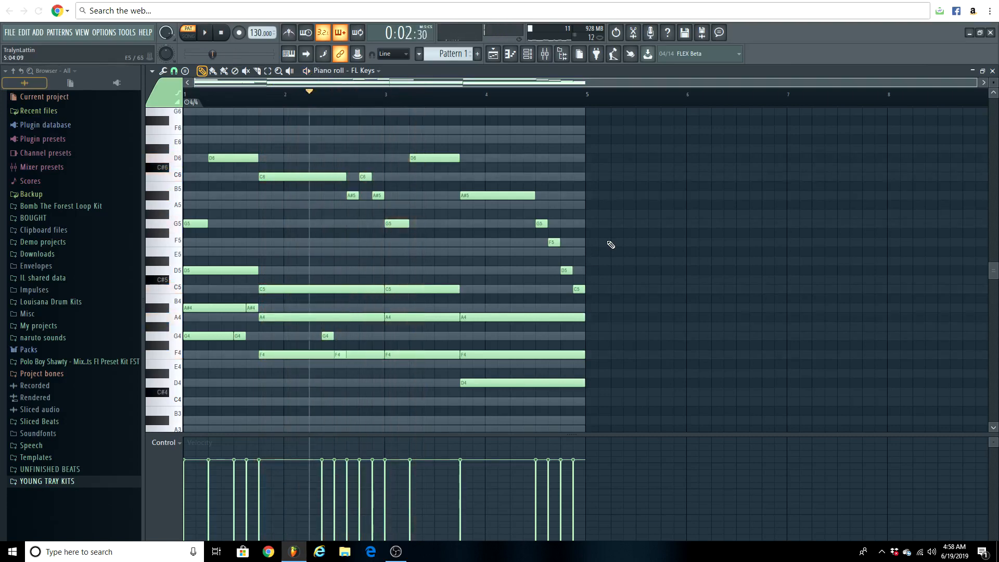
- Duplicate the G3, F3 and D3 bass notes one octave lower, deselect them, and play back the pattern
{"action": "scroll", "coordinate": [610, 243], "scroll_direction": "down", "scroll_amount": 3}
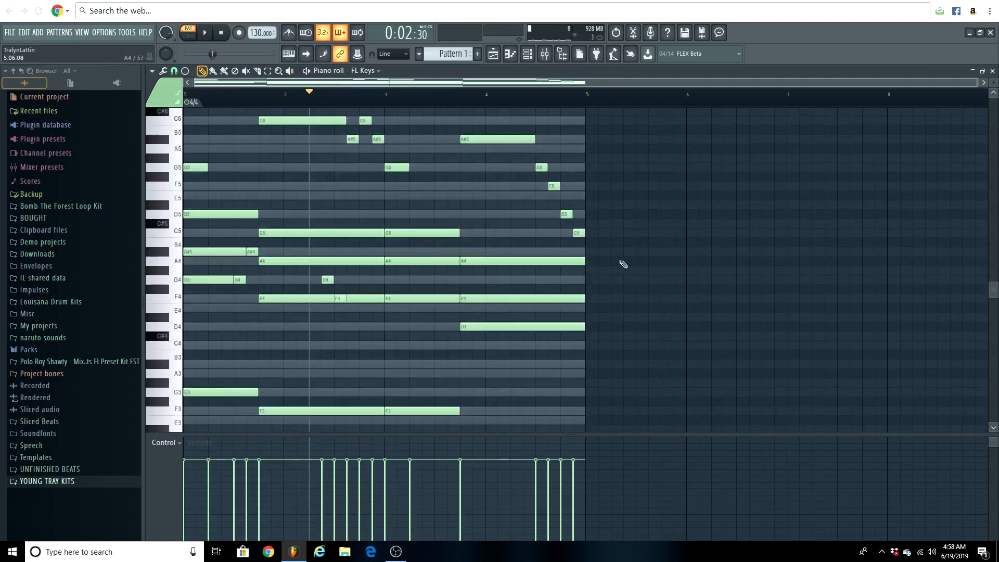
{"action": "scroll", "coordinate": [623, 264], "scroll_direction": "down", "scroll_amount": 10}
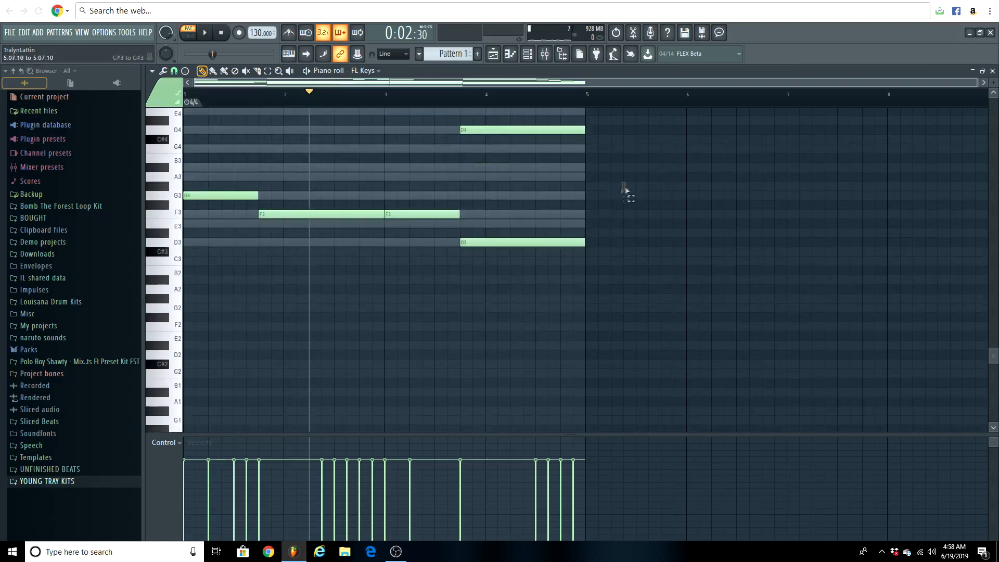
{"action": "left_click_drag", "start_coordinate": [625, 183], "coordinate": [185, 287]}
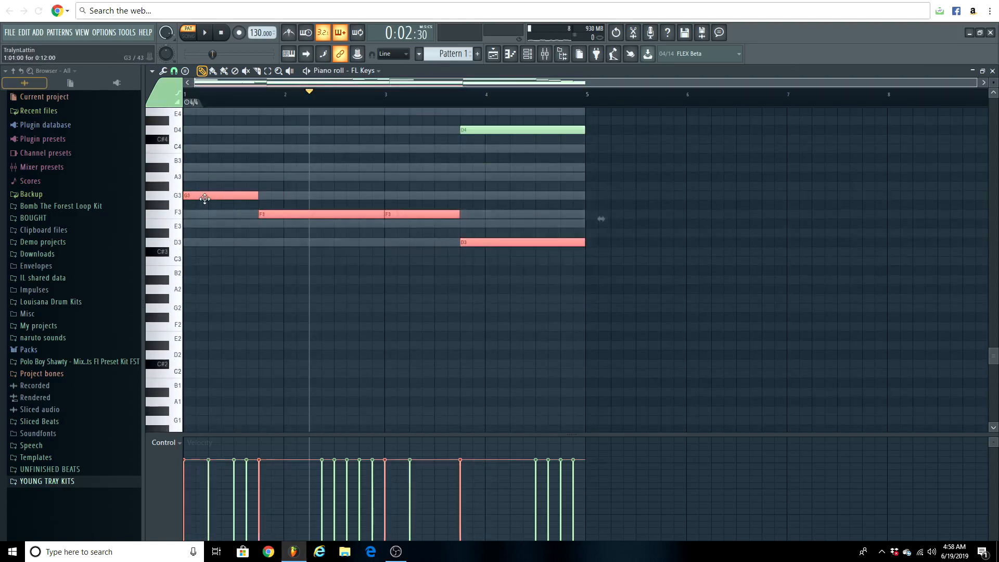
{"action": "key", "text": "ctrl+Down"}
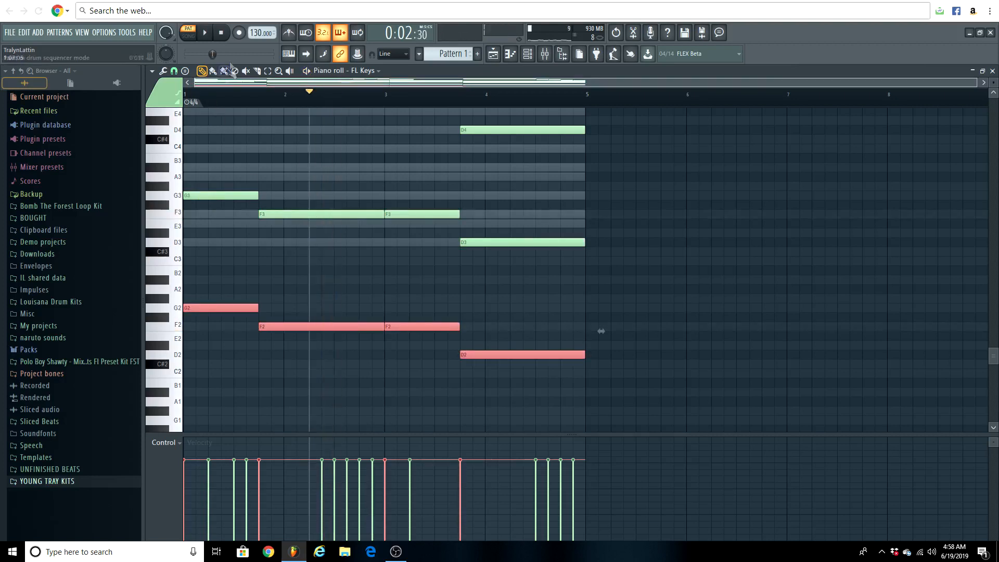
{"action": "key", "text": "space"}
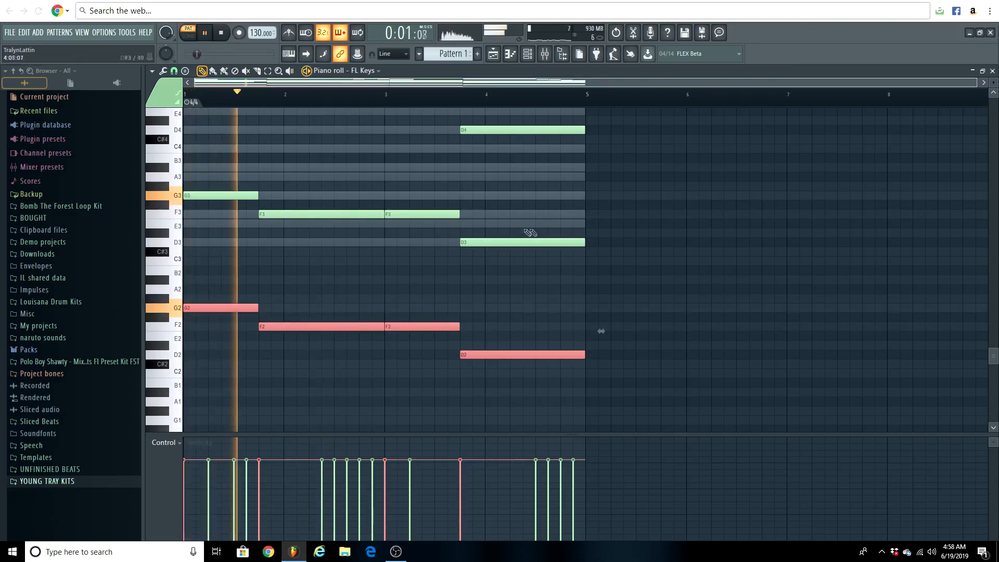
{"action": "scroll", "coordinate": [640, 222], "scroll_direction": "up", "scroll_amount": 3}
{"action": "key", "text": "ctrl+d"}
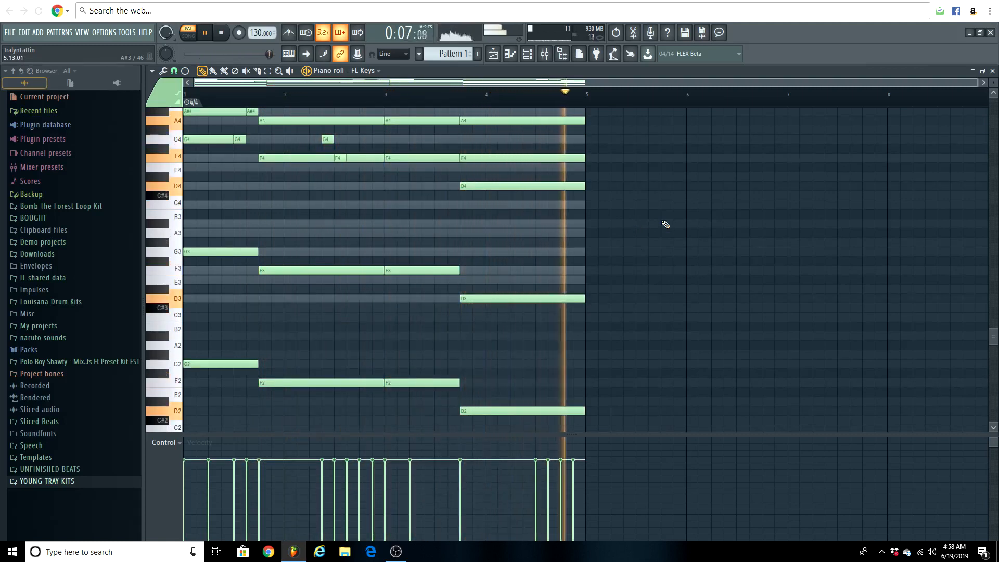
{"action": "key", "text": "space"}
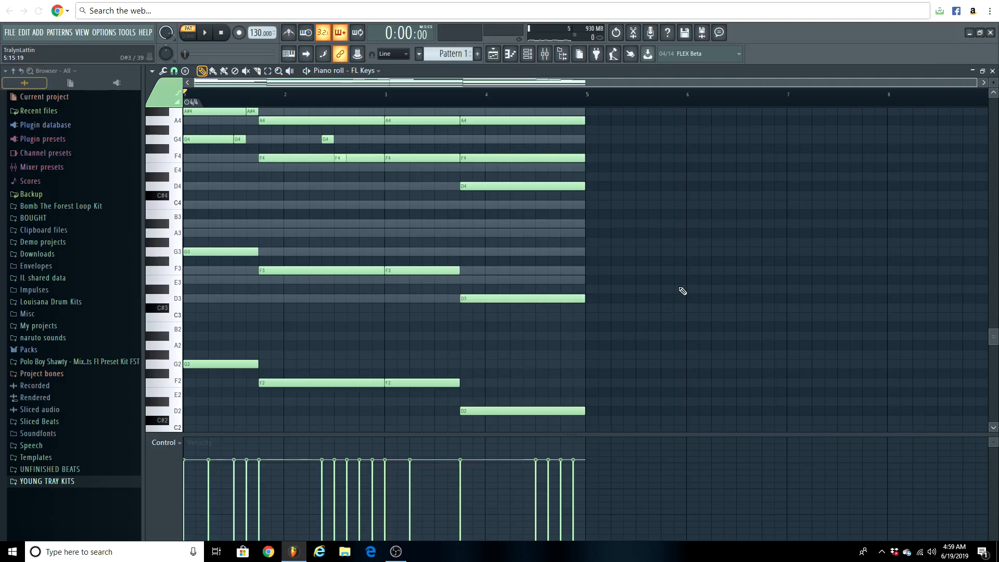
- Reduce the velocity of all bass notes in both the G3–D3 and G2–D2 lines
{"action": "left_click_drag", "start_coordinate": [668, 238], "coordinate": [203, 423]}
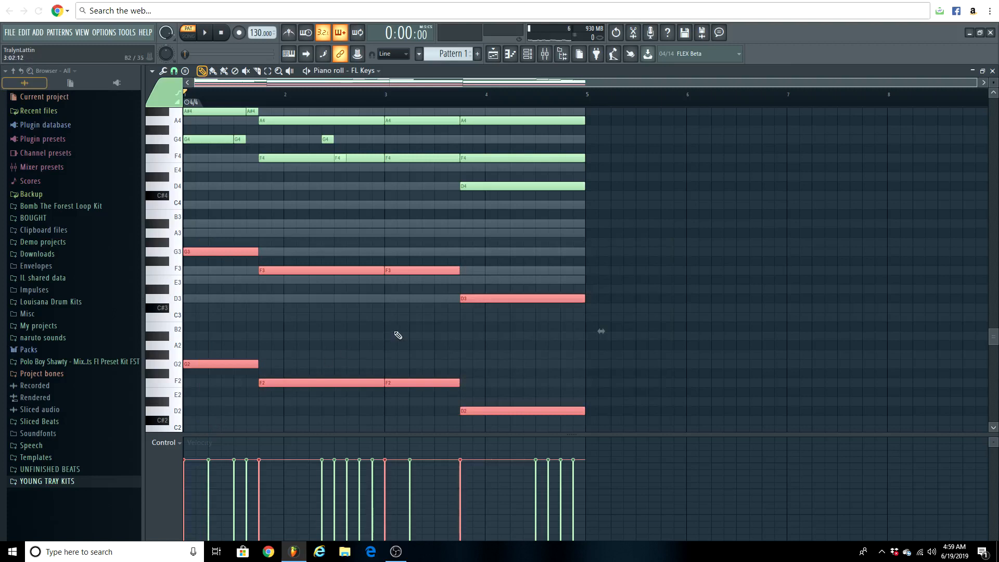
{"action": "scroll", "coordinate": [395, 332], "scroll_direction": "down", "scroll_amount": 5}
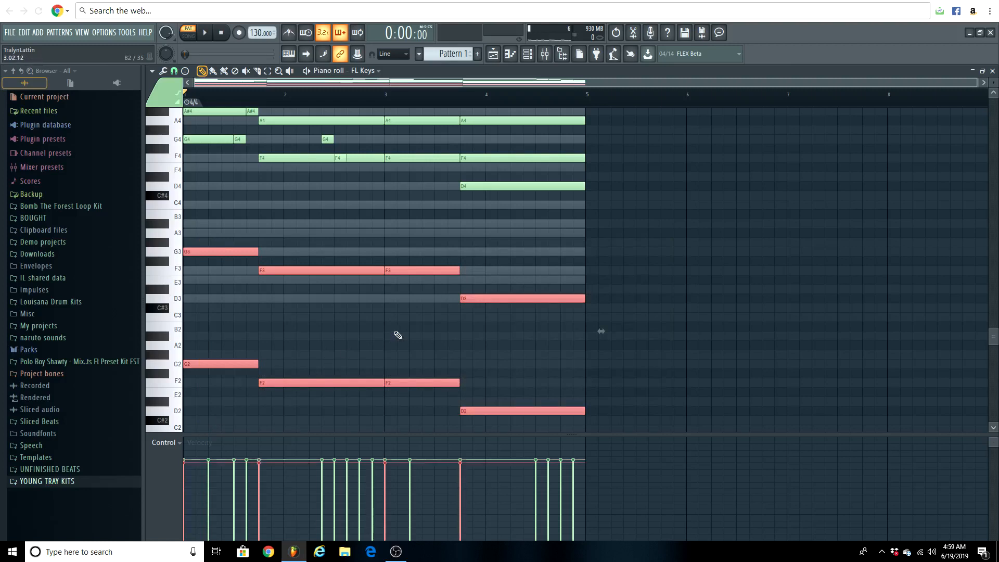
{"action": "scroll", "coordinate": [398, 335], "scroll_direction": "down", "scroll_amount": 2}
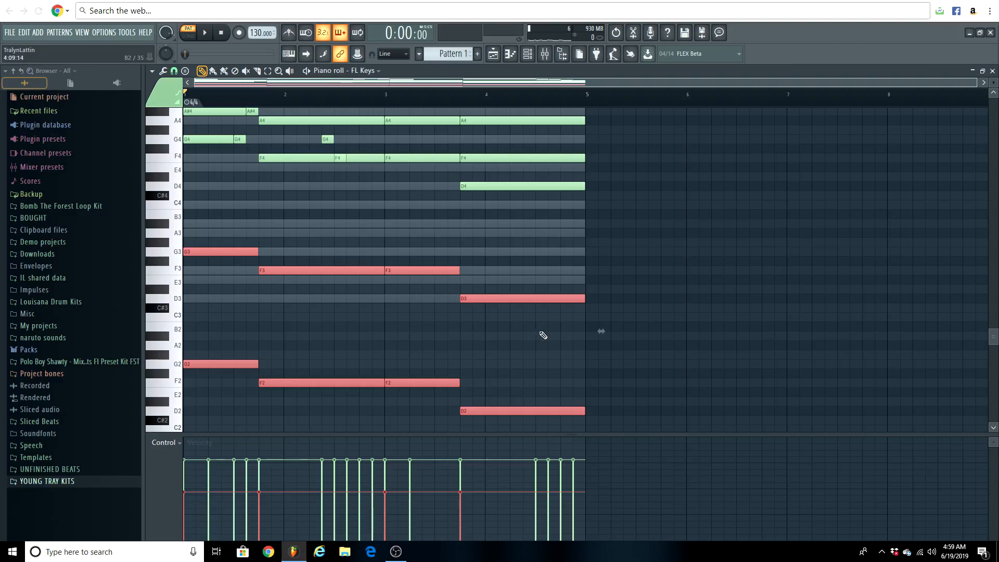
{"action": "scroll", "coordinate": [543, 336], "scroll_direction": "up", "scroll_amount": 4}
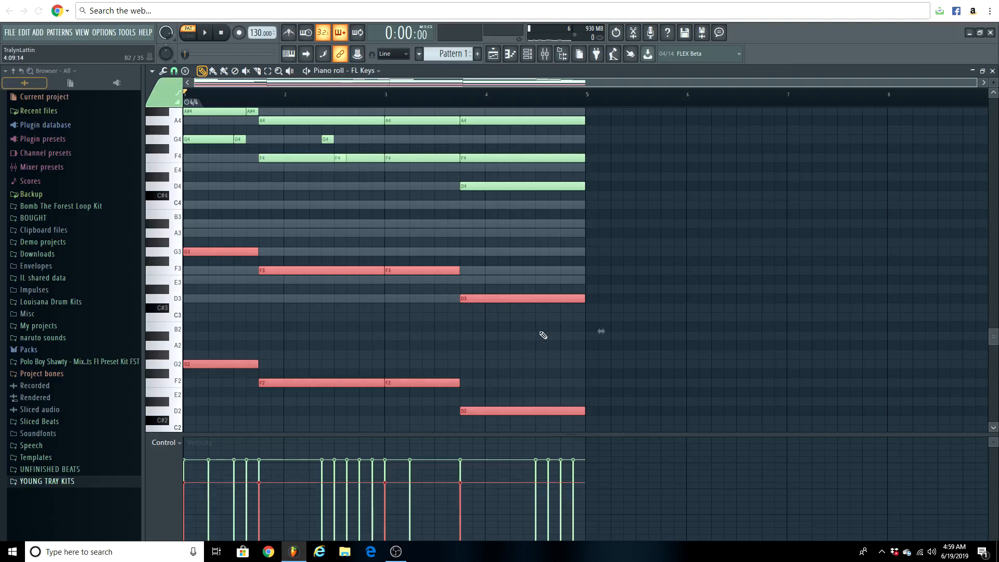
{"action": "left_click", "coordinate": [545, 336]}
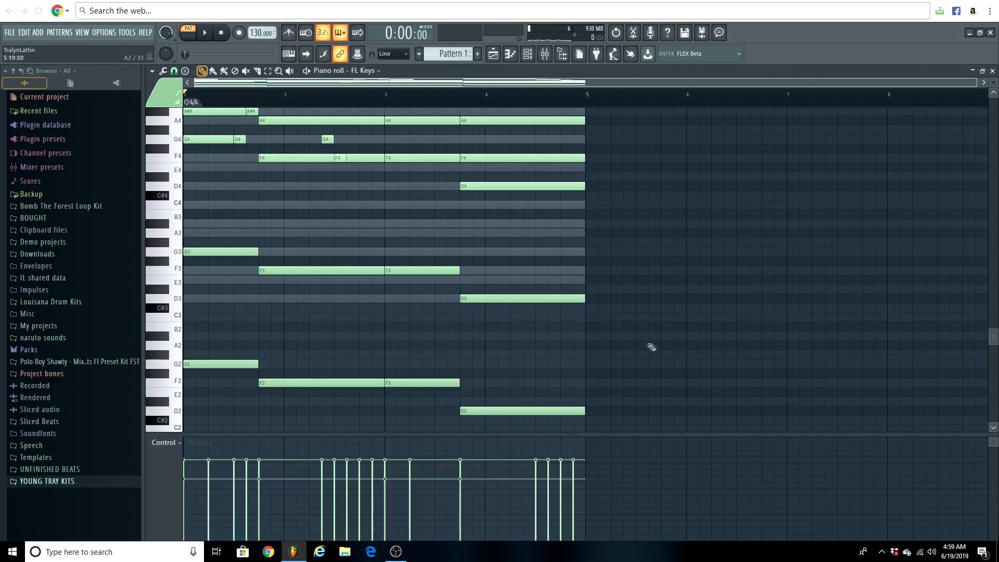
- Lower the velocity of the G3, F3 and D3 bass notes below that of the lower octave line
{"action": "left_click_drag", "start_coordinate": [652, 239], "coordinate": [191, 313]}
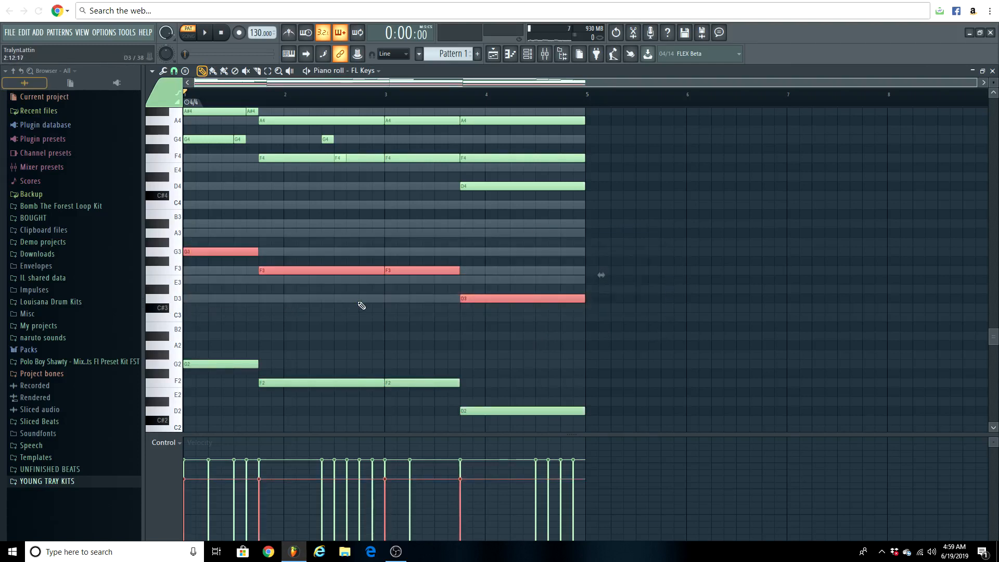
{"action": "scroll", "coordinate": [425, 309], "scroll_direction": "down", "scroll_amount": 4}
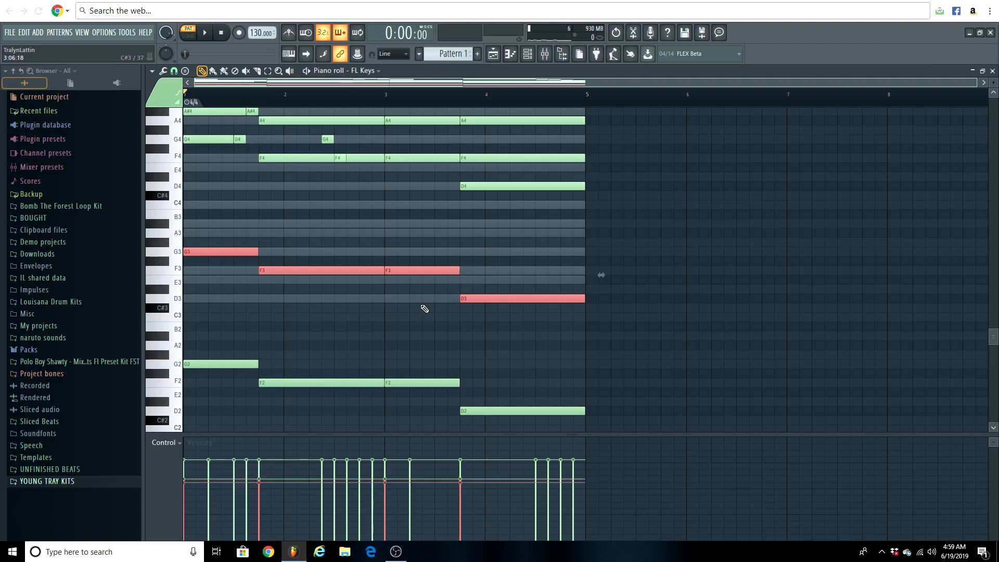
{"action": "left_click_drag", "start_coordinate": [581, 332], "coordinate": [210, 433]}
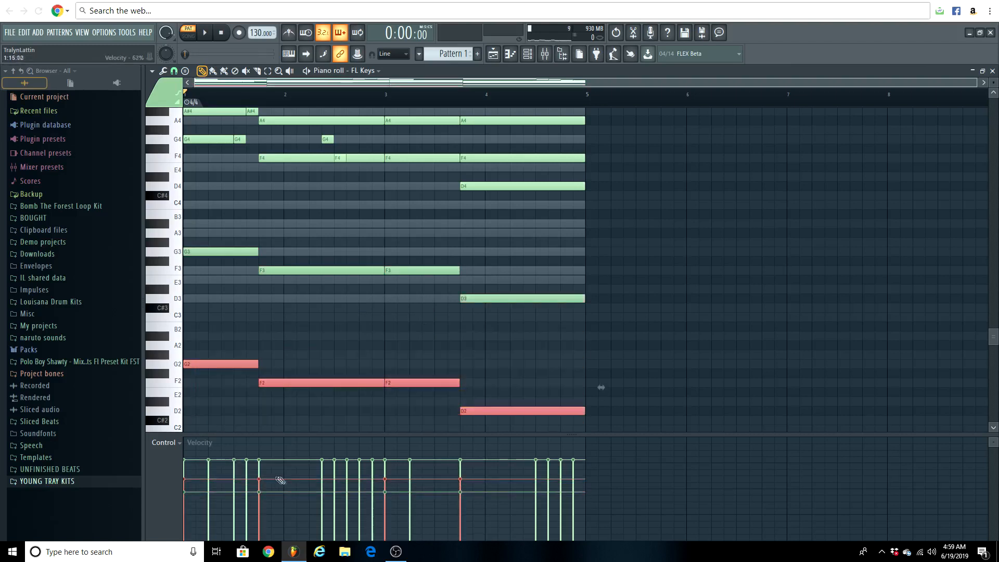
{"action": "left_click", "coordinate": [552, 359]}
{"action": "left_click_drag", "start_coordinate": [592, 238], "coordinate": [205, 330]}
{"action": "left_click", "coordinate": [625, 335]}
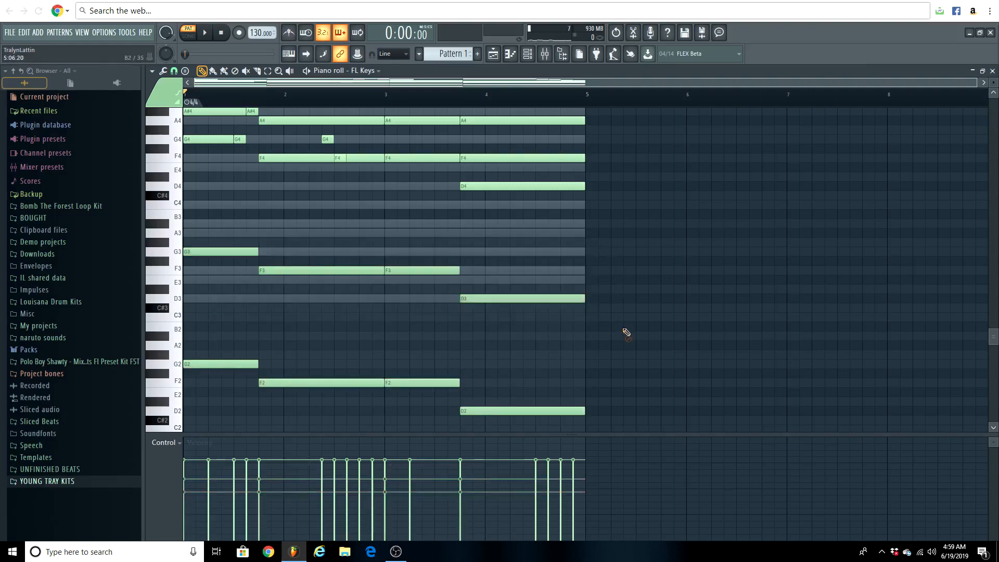
- Play back the whole pattern to check the softened bass against the chords and melody
{"action": "scroll", "coordinate": [613, 312], "scroll_direction": "up", "scroll_amount": 8}
{"action": "scroll", "coordinate": [600, 250], "scroll_direction": "down", "scroll_amount": 3}
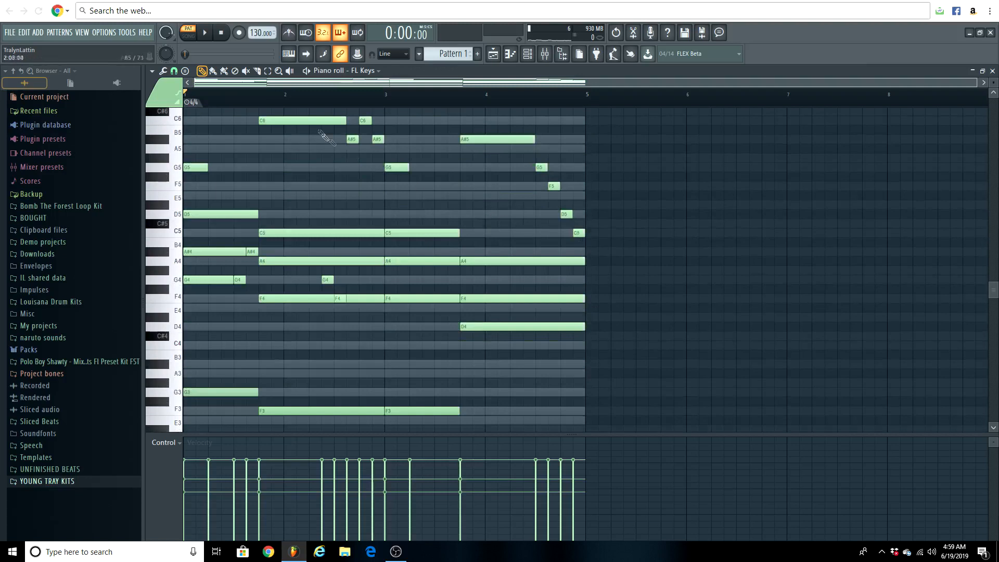
{"action": "key", "text": "space"}
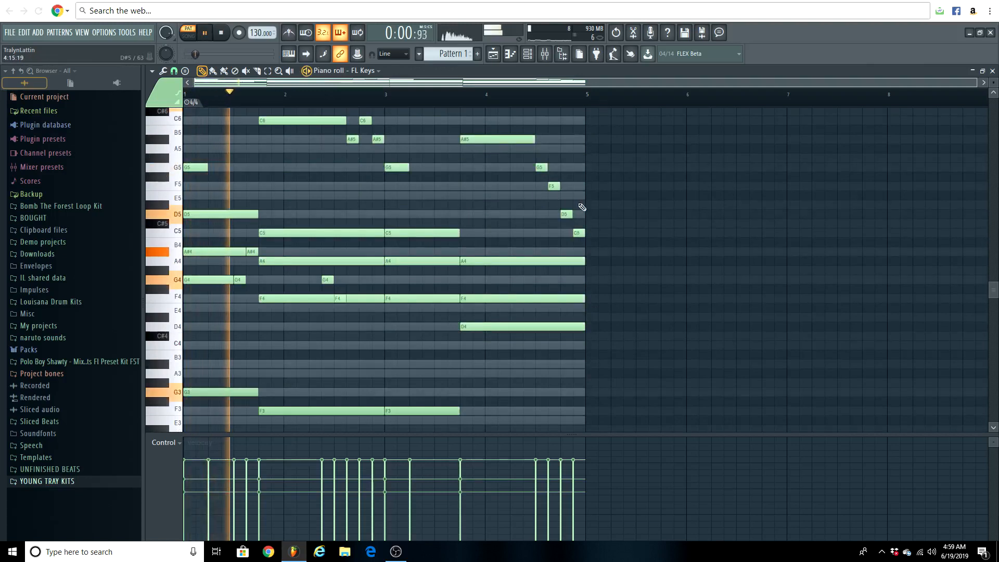
{"action": "scroll", "coordinate": [582, 208], "scroll_direction": "up", "scroll_amount": 2}
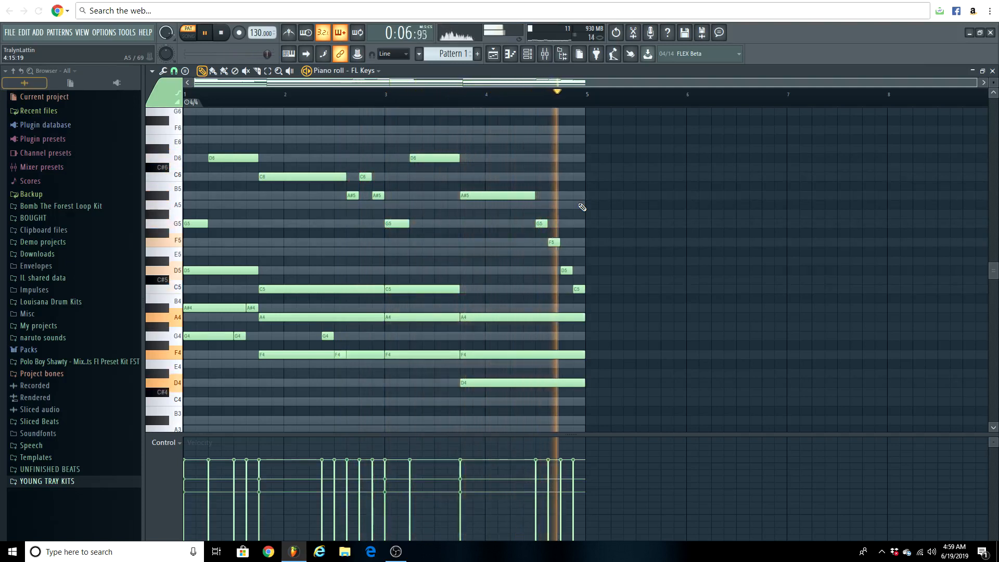
{"action": "key", "text": "space"}
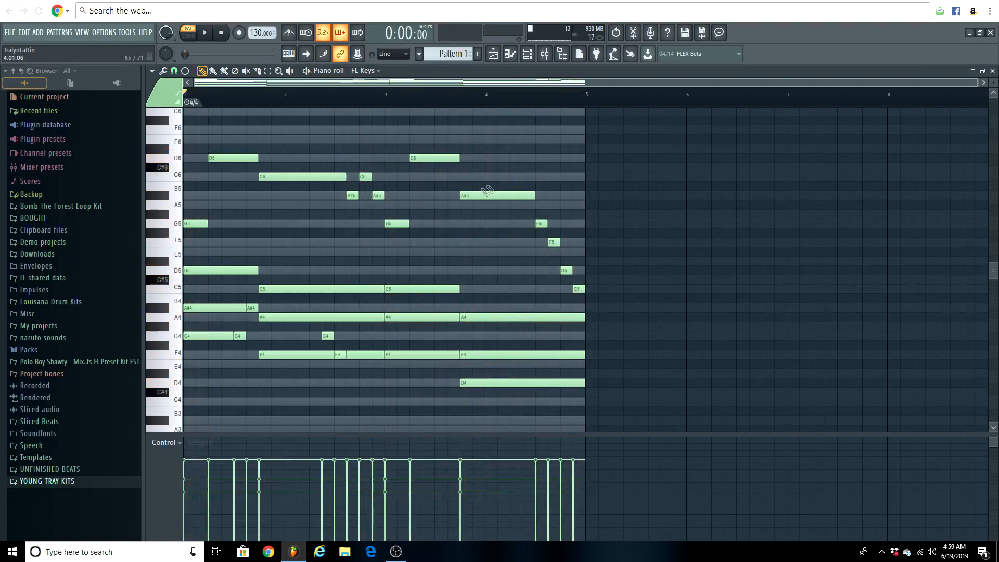
- Slightly lower the velocity of all the melody notes above the chords, from the first G5 through the final C5
{"action": "left_click_drag", "start_coordinate": [676, 148], "coordinate": [184, 260]}
{"action": "left_click_drag", "start_coordinate": [605, 259], "coordinate": [521, 295]}
{"action": "scroll", "coordinate": [527, 284], "scroll_direction": "down", "scroll_amount": 1}
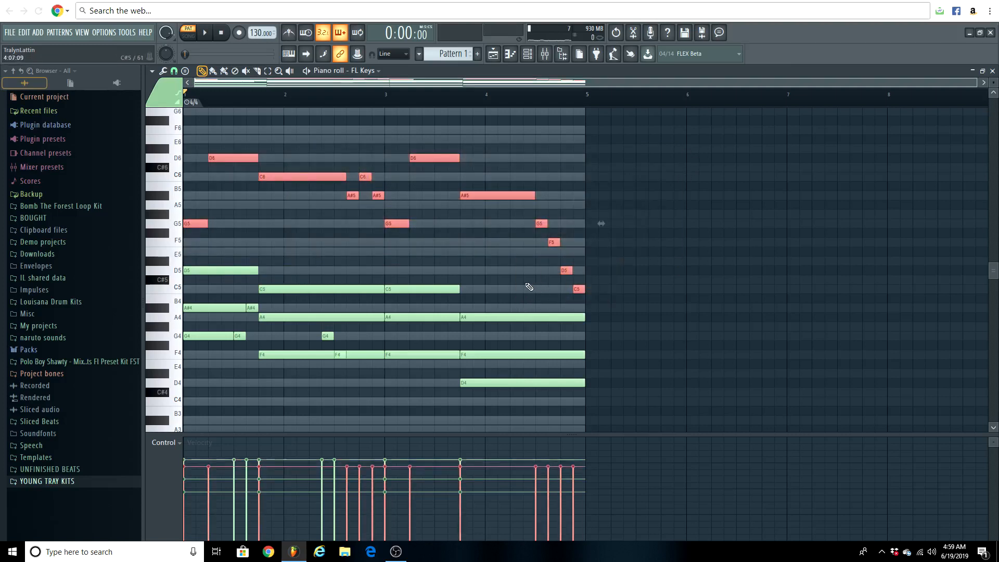
{"action": "left_click", "coordinate": [529, 287]}
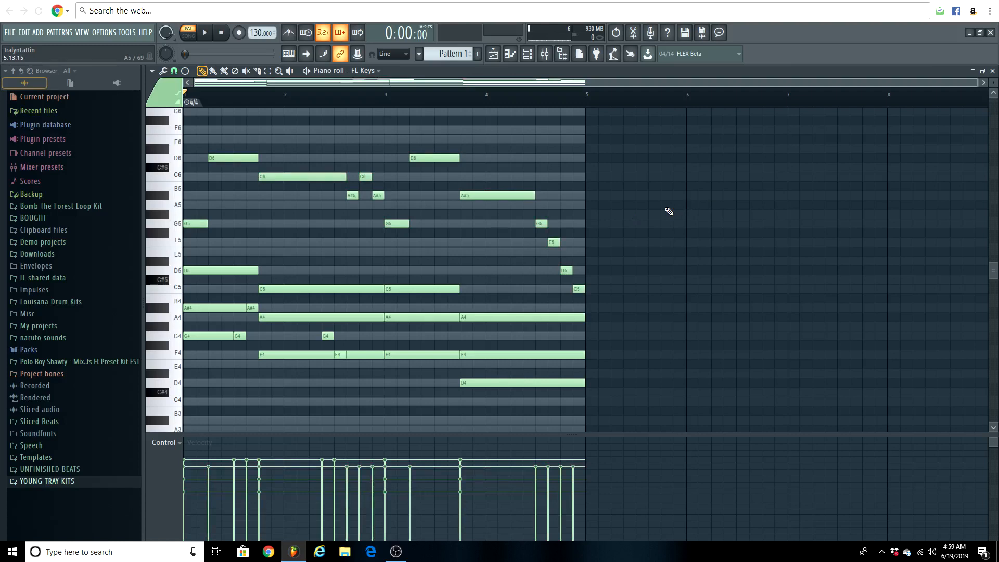
- Apply the Strumizer to the pattern's notes and randomize their velocity levels with the Randomizer
{"action": "key", "text": "alt+s"}
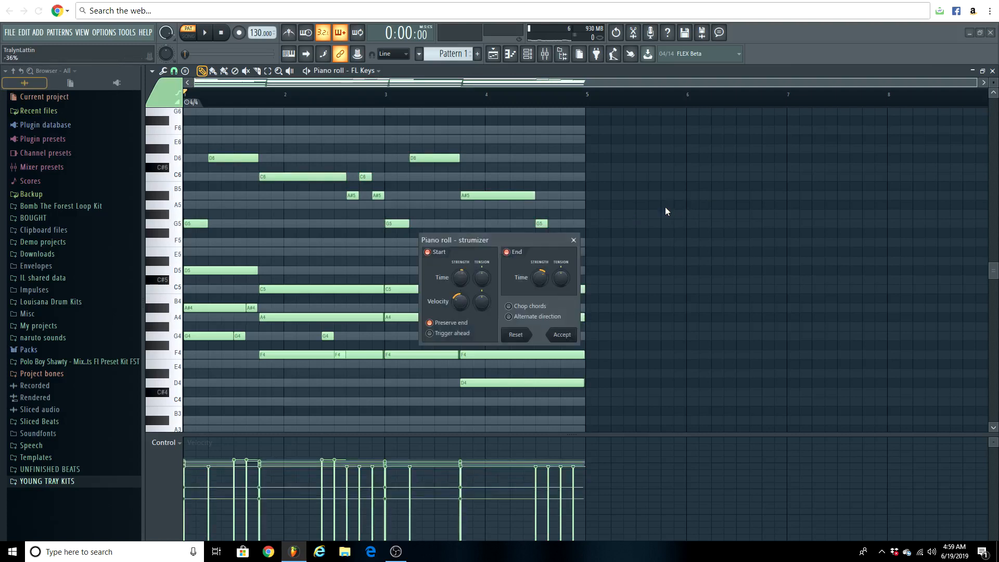
{"action": "left_click", "coordinate": [567, 338]}
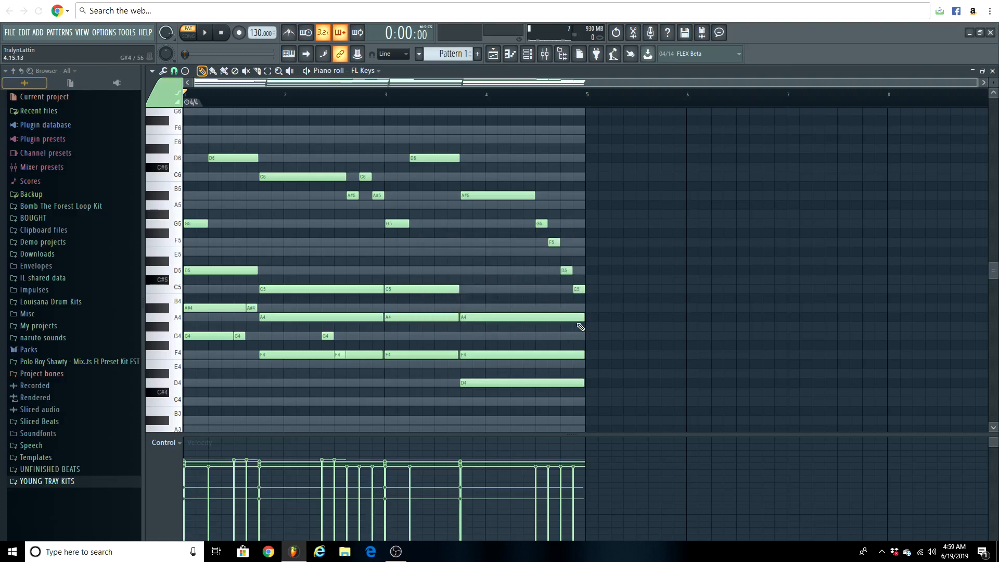
{"action": "key", "text": "alt+r"}
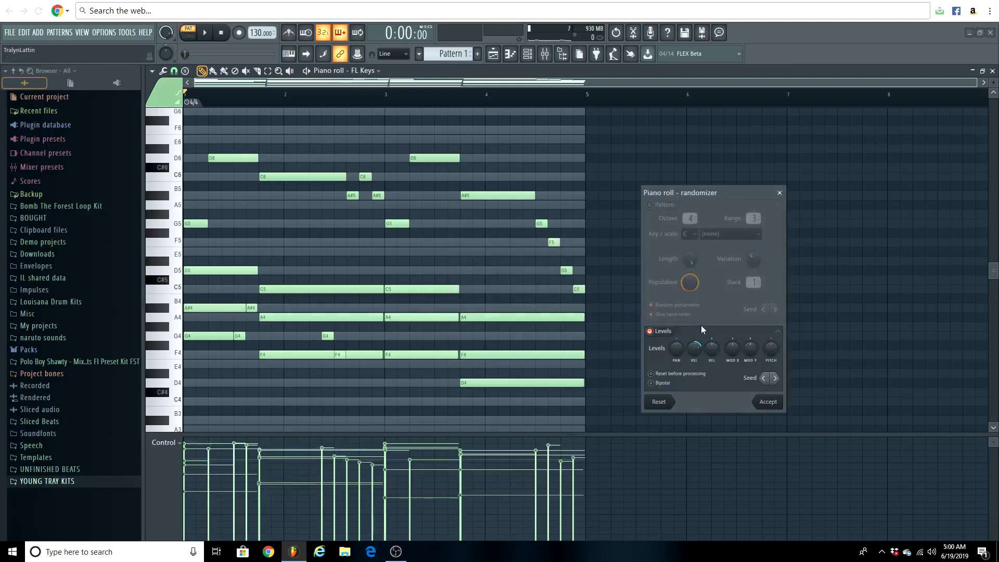
{"action": "left_click_drag", "start_coordinate": [699, 348], "coordinate": [695, 348]}
{"action": "left_click", "coordinate": [767, 402]}
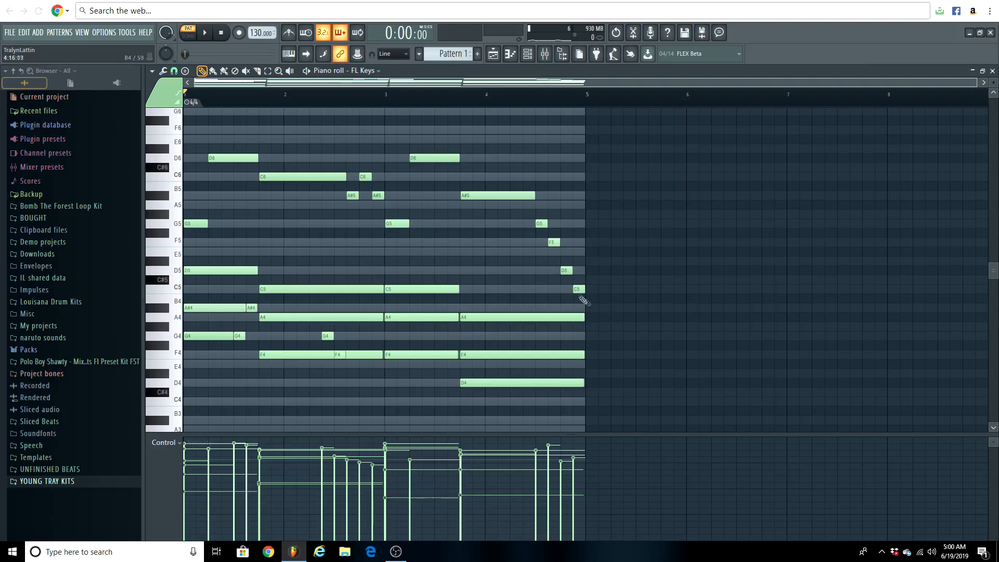
- Play back the pattern to check the strummed chords and randomized velocities
{"action": "scroll", "coordinate": [541, 291], "scroll_direction": "down", "scroll_amount": 2}
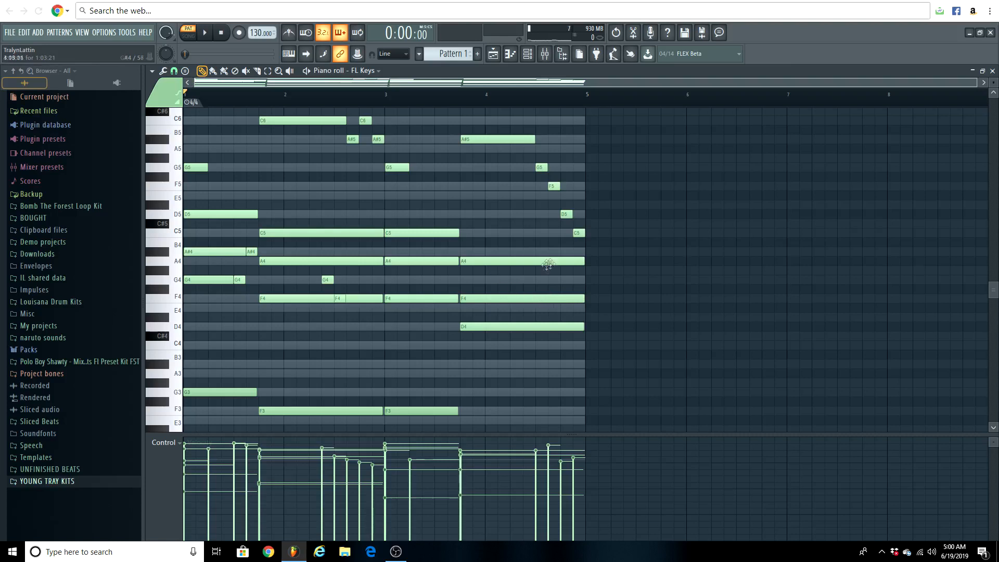
{"action": "key", "text": "space"}
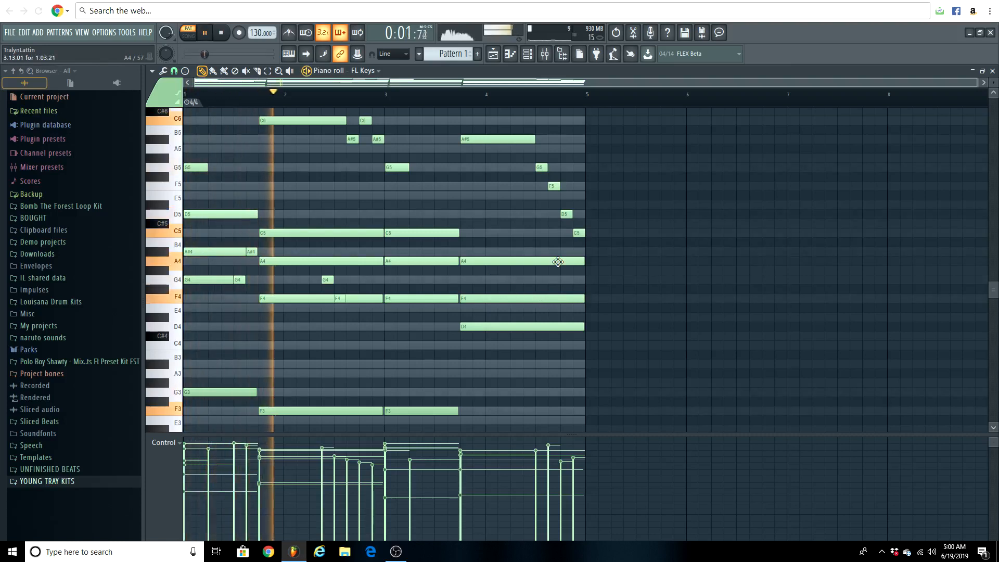
{"action": "scroll", "coordinate": [558, 262], "scroll_direction": "up", "scroll_amount": 2}
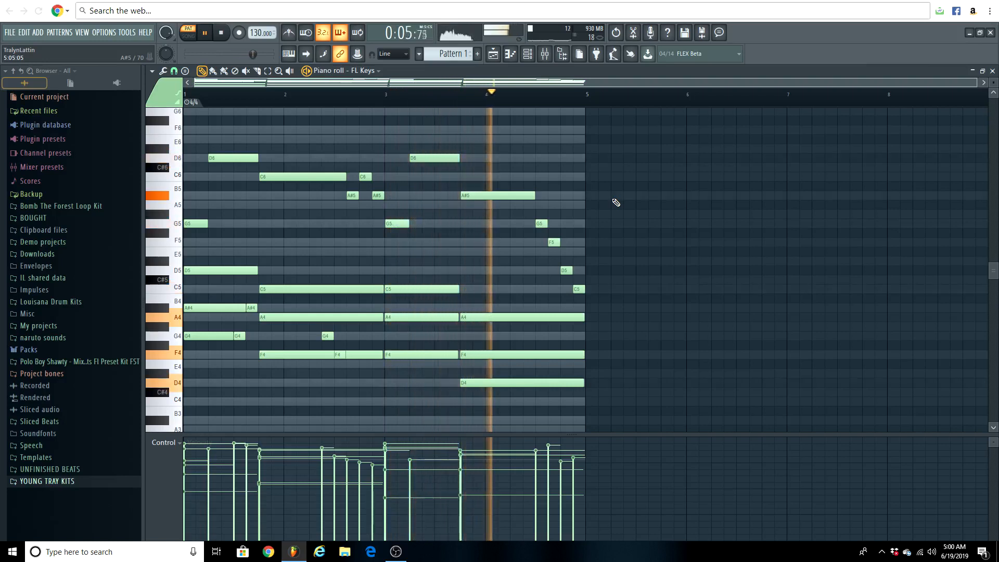
{"action": "key", "text": "space"}
- Shape descending velocities for the closing G5–F5–D5–C5 melody run and the A#5–C6–A#5–G5 run around bar 3
{"action": "left_click_drag", "start_coordinate": [622, 202], "coordinate": [516, 309]}
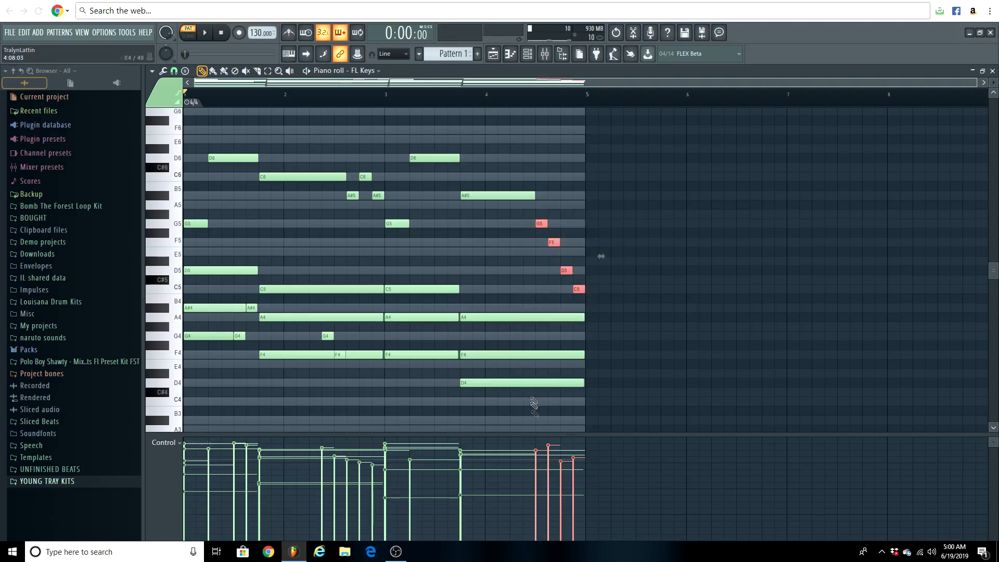
{"action": "left_click_drag", "start_coordinate": [553, 461], "coordinate": [575, 467]}
{"action": "left_click_drag", "start_coordinate": [425, 174], "coordinate": [355, 232]}
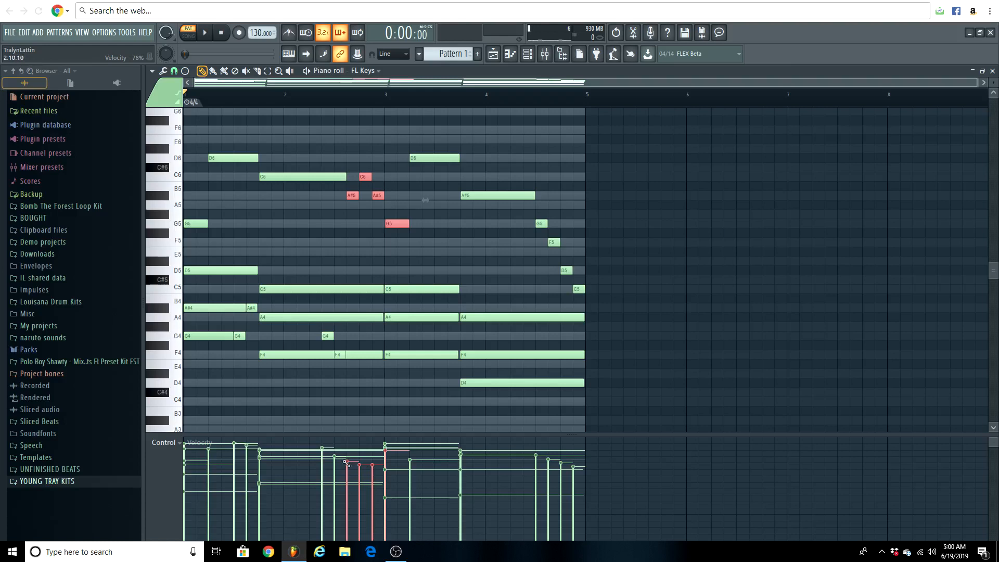
{"action": "left_click_drag", "start_coordinate": [378, 472], "coordinate": [391, 479]}
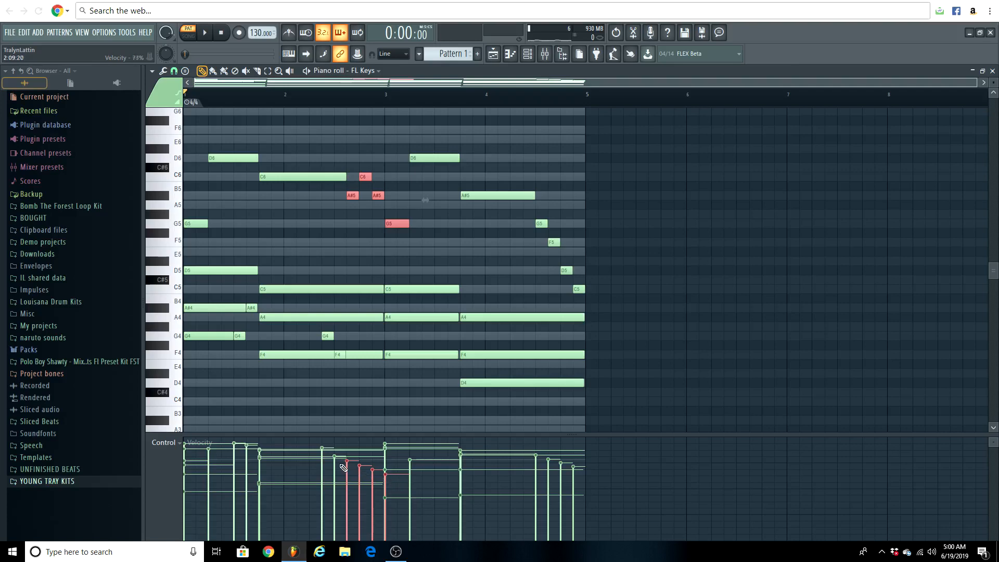
{"action": "left_click", "coordinate": [506, 269], "text": "ctrl"}
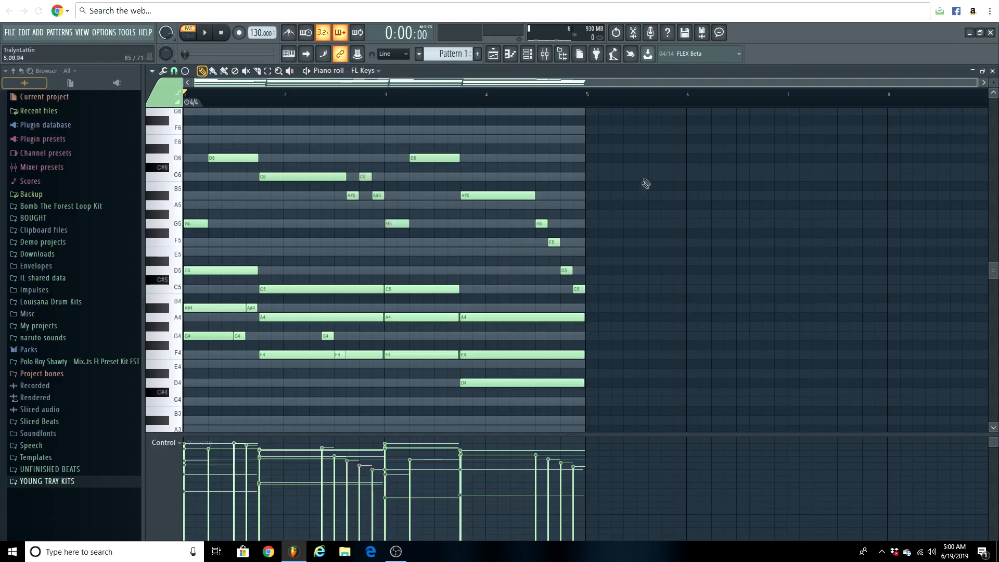
- Reduce the velocity of every note in the pattern, including the chords, melody and bass
{"action": "left_click_drag", "start_coordinate": [653, 127], "coordinate": [184, 485]}
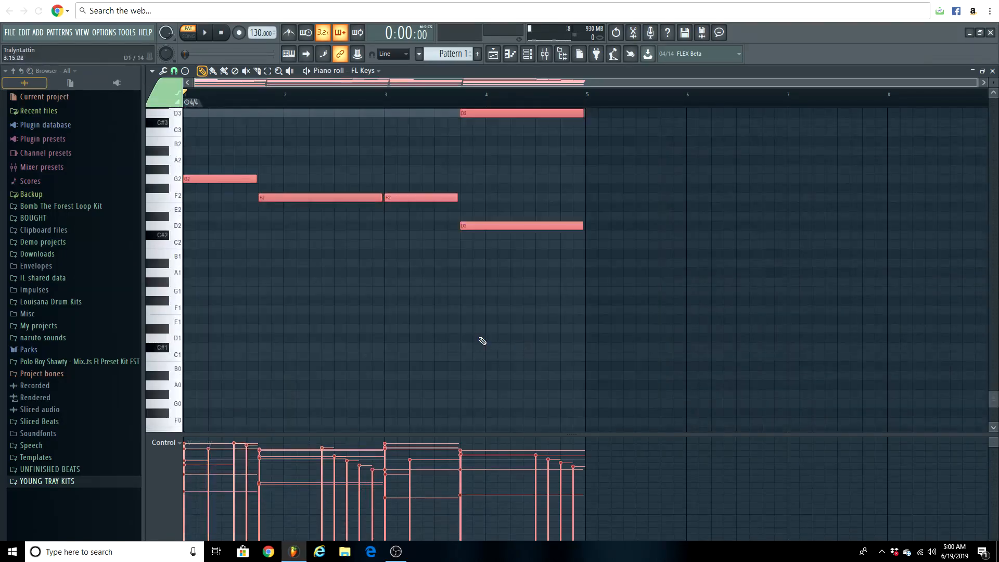
{"action": "scroll", "coordinate": [483, 341], "scroll_direction": "down", "scroll_amount": 6}
{"action": "left_click", "coordinate": [483, 342], "text": "ctrl"}
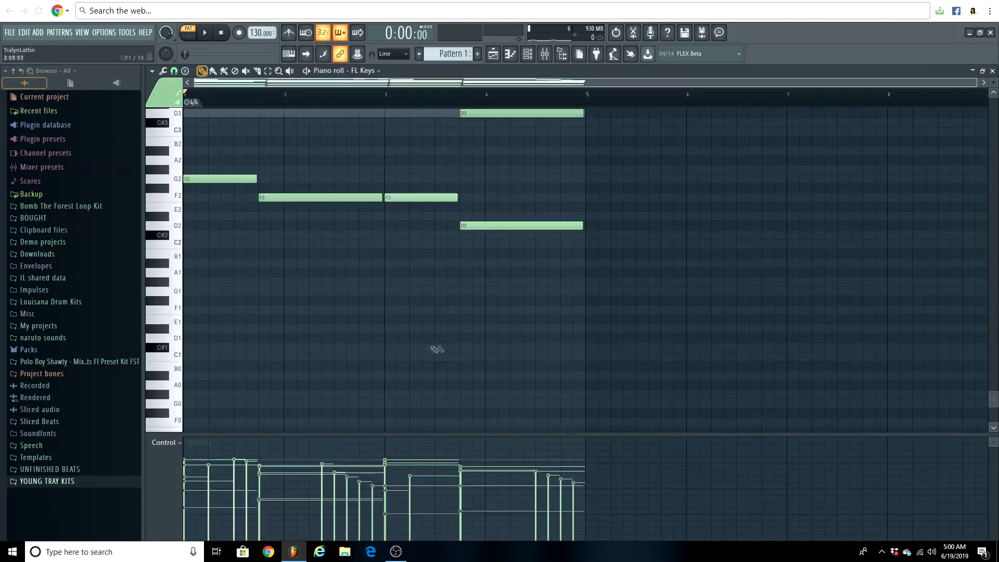
- Play back the full pattern to check the overall reduced velocity
{"action": "scroll", "coordinate": [436, 348], "scroll_direction": "up", "scroll_amount": 11}
{"action": "scroll", "coordinate": [395, 318], "scroll_direction": "up", "scroll_amount": 3}
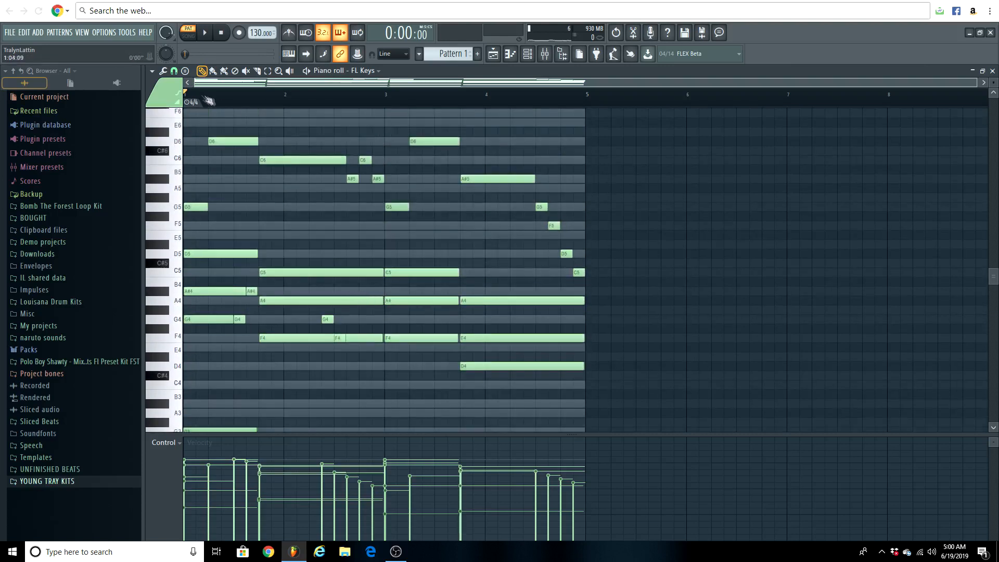
{"action": "key", "text": "space"}
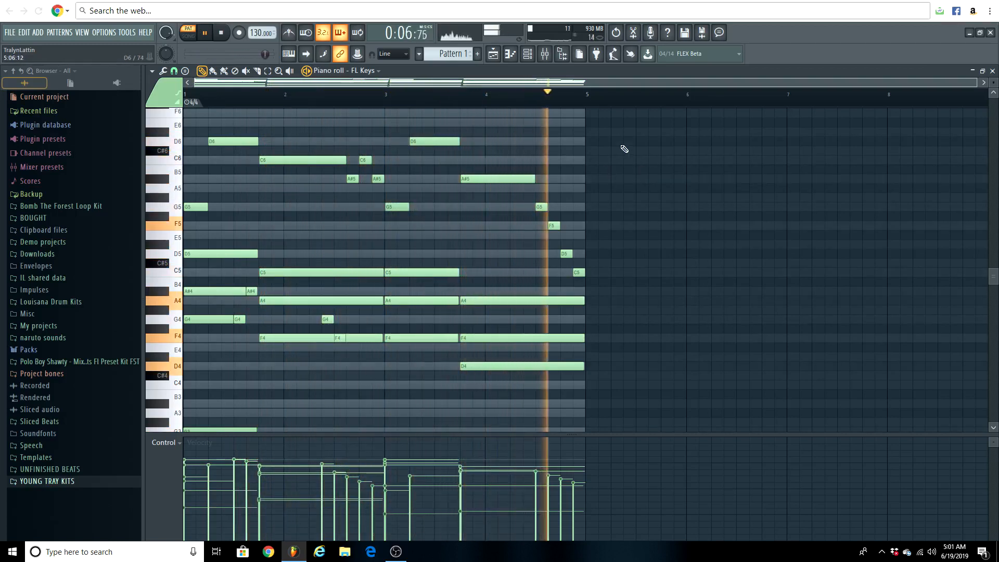
{"action": "key", "text": "space"}
- Delete the 808 Clap, 808 HiHat and 808 Snare channels from the channel rack
{"action": "left_click", "coordinate": [529, 54]}
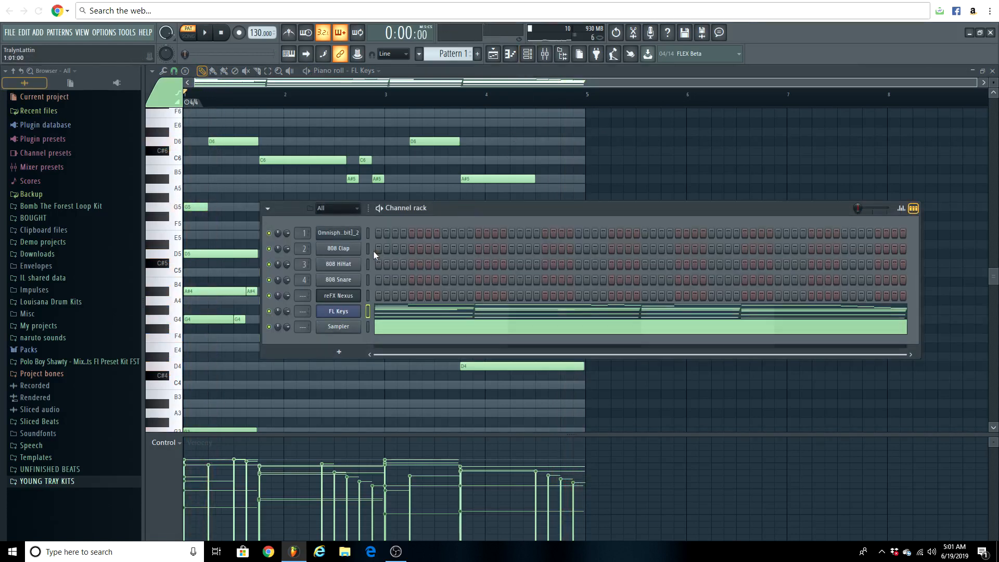
{"action": "left_click_drag", "start_coordinate": [370, 251], "coordinate": [366, 265]}
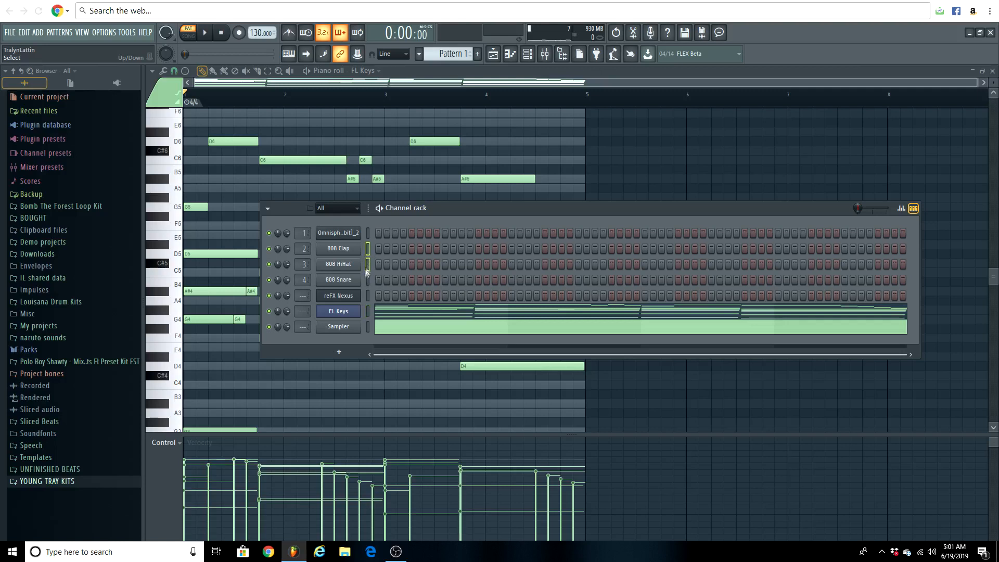
{"action": "key", "text": "alt+Delete"}
{"action": "key", "text": "Return"}
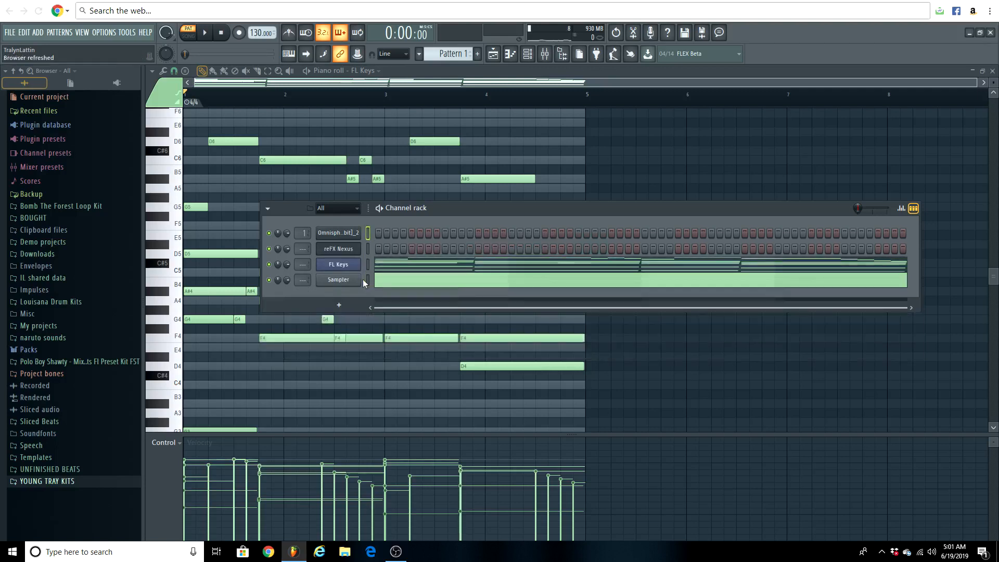
- Paste the FL Keys notes into the reFX Nexus channel and open the Nexus plugin
{"action": "left_click", "coordinate": [369, 280]}
{"action": "key", "text": "ctrl+v"}
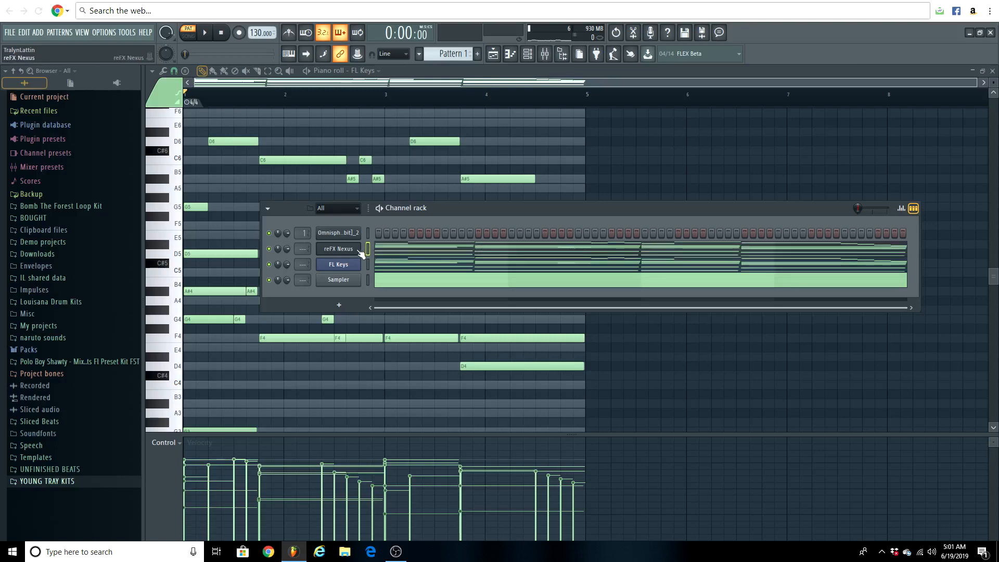
{"action": "left_click", "coordinate": [343, 250]}
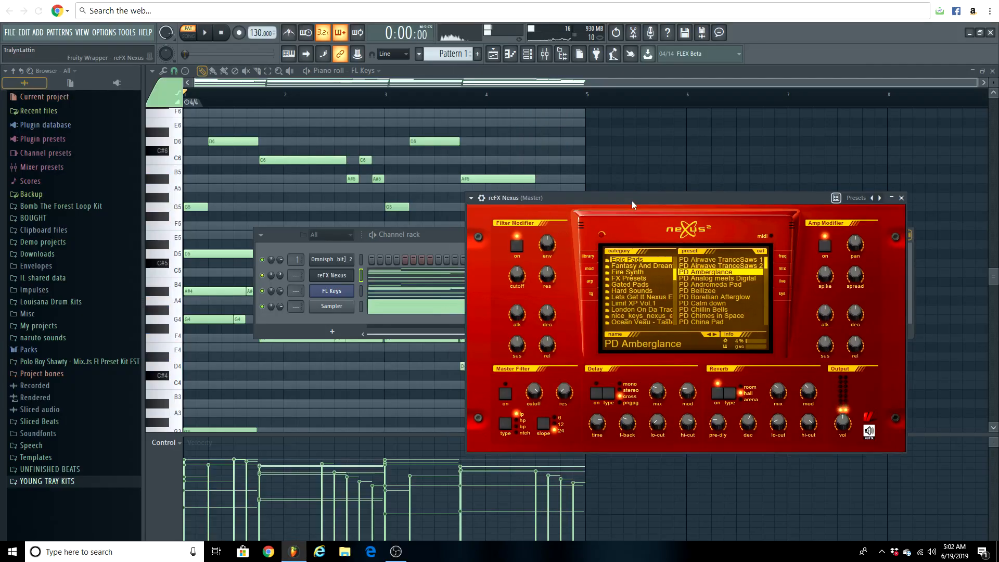
{"action": "left_click_drag", "start_coordinate": [632, 200], "coordinate": [592, 207]}
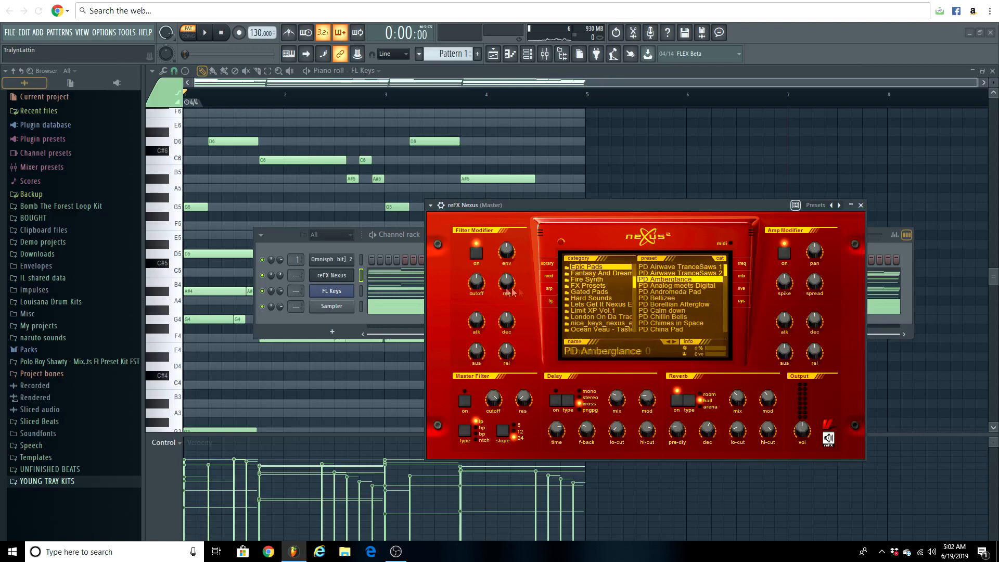
- Solo the reFX Nexus channel and play back the pattern with the PD Amberglance preset
{"action": "left_click", "coordinate": [392, 307]}
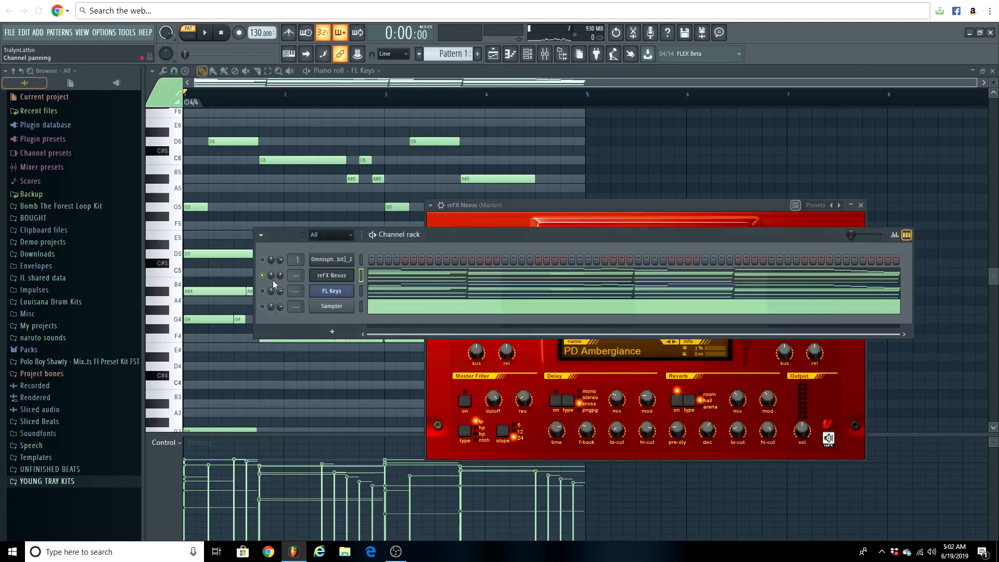
{"action": "key", "text": "space"}
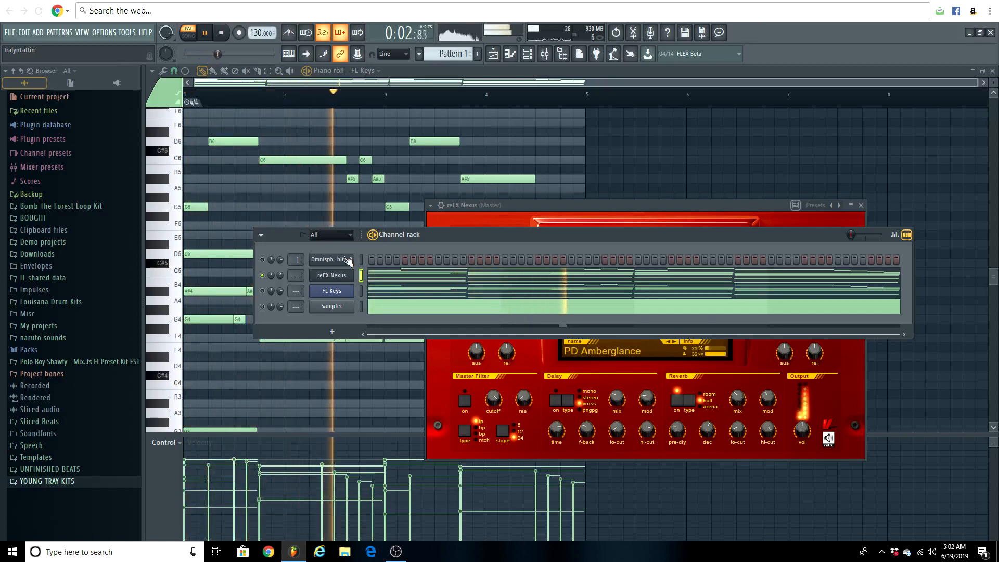
{"action": "key", "text": "space"}
- Bring the Nexus plugin forward and open its mix page with the oscillator settings
{"action": "left_click", "coordinate": [539, 210]}
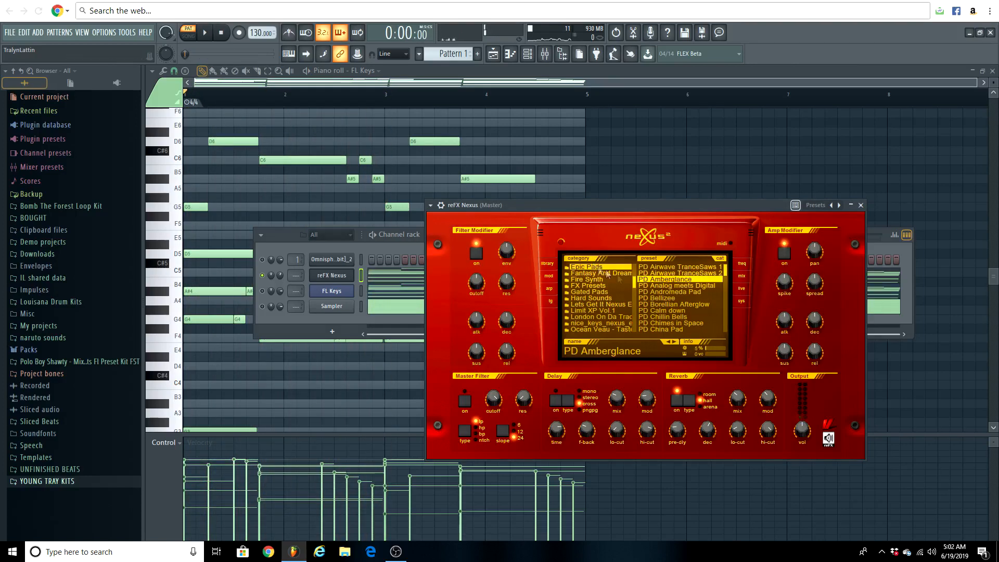
{"action": "left_click", "coordinate": [743, 301]}
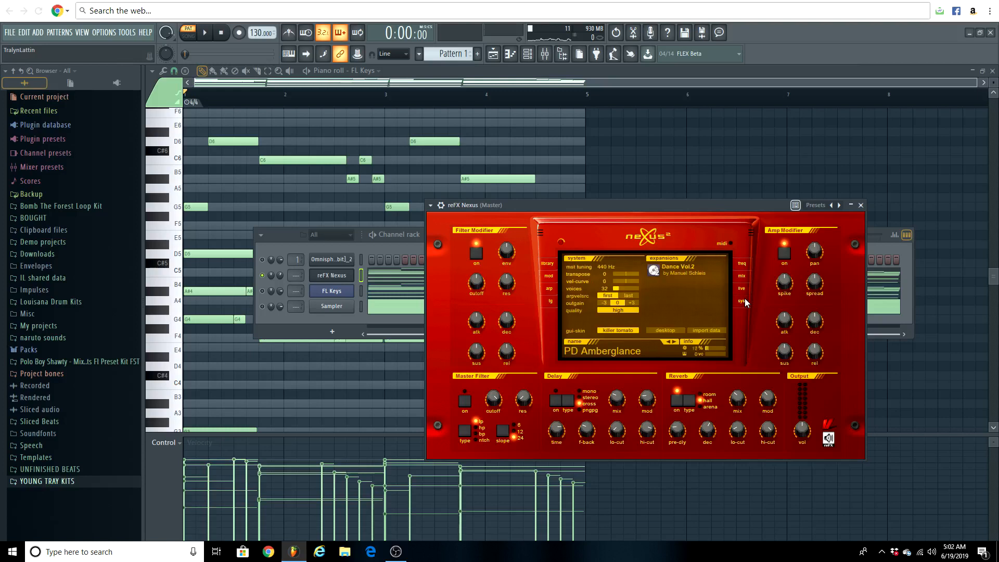
{"action": "left_click", "coordinate": [742, 289]}
{"action": "left_click", "coordinate": [744, 276]}
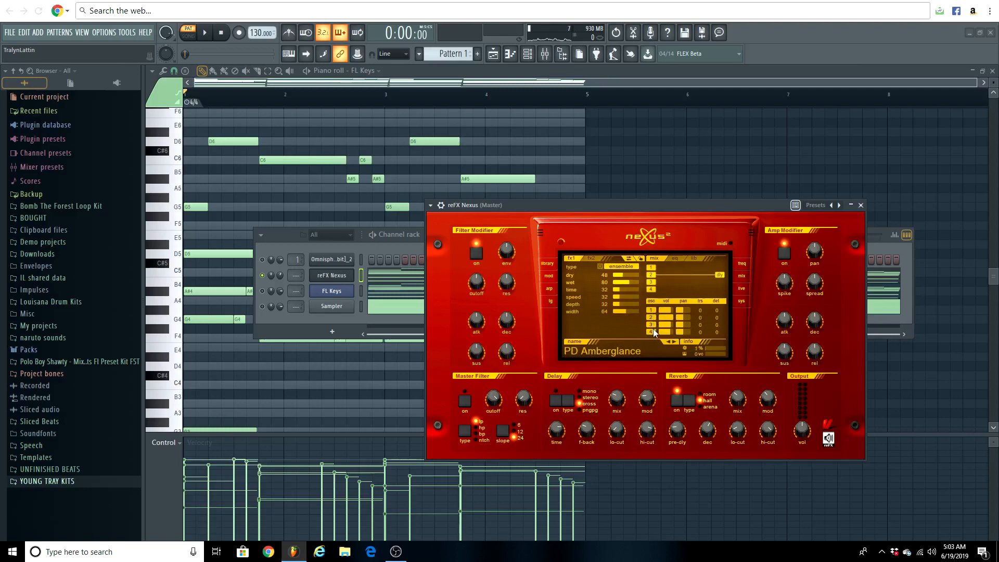
- Audition the PD Amberglance oscillators individually on the Nexus mix page with short playbacks of the pattern
{"action": "left_click", "coordinate": [666, 324]}
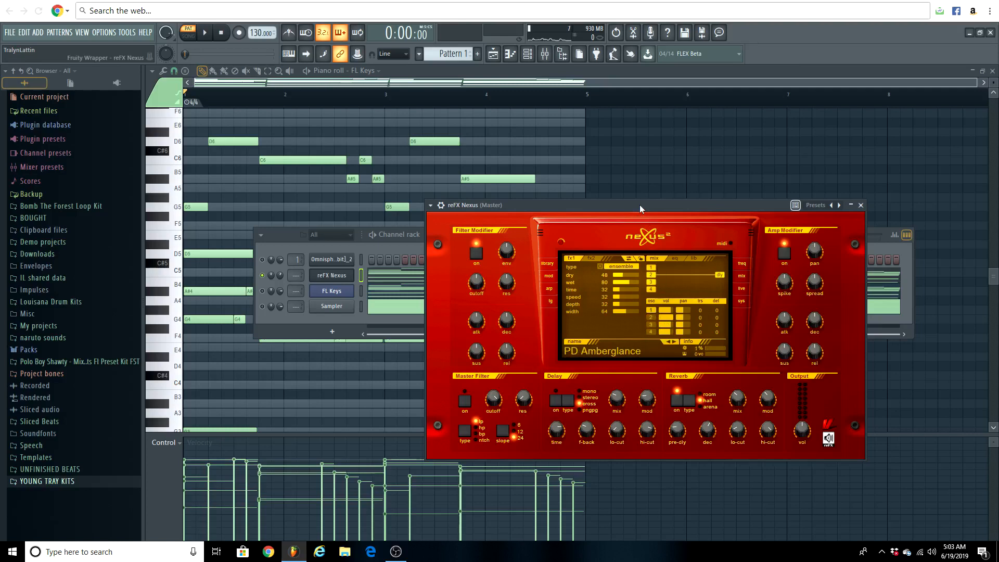
{"action": "key", "text": "space"}
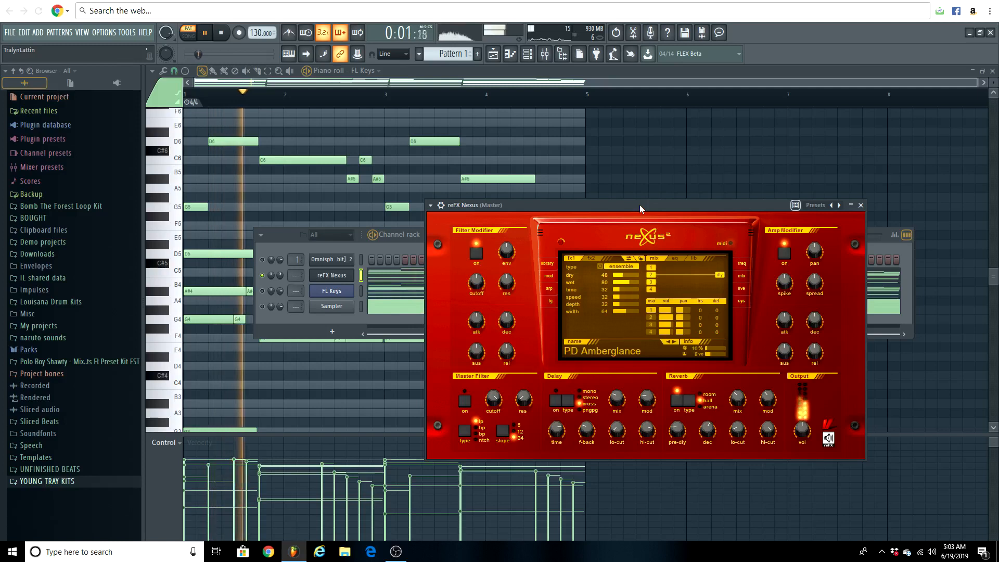
{"action": "key", "text": "space"}
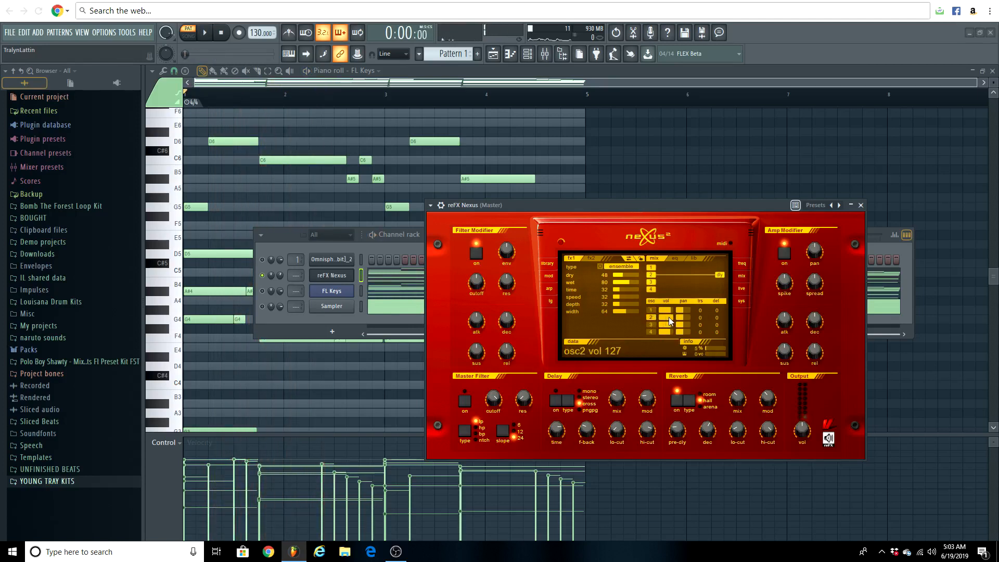
{"action": "key", "text": "space"}
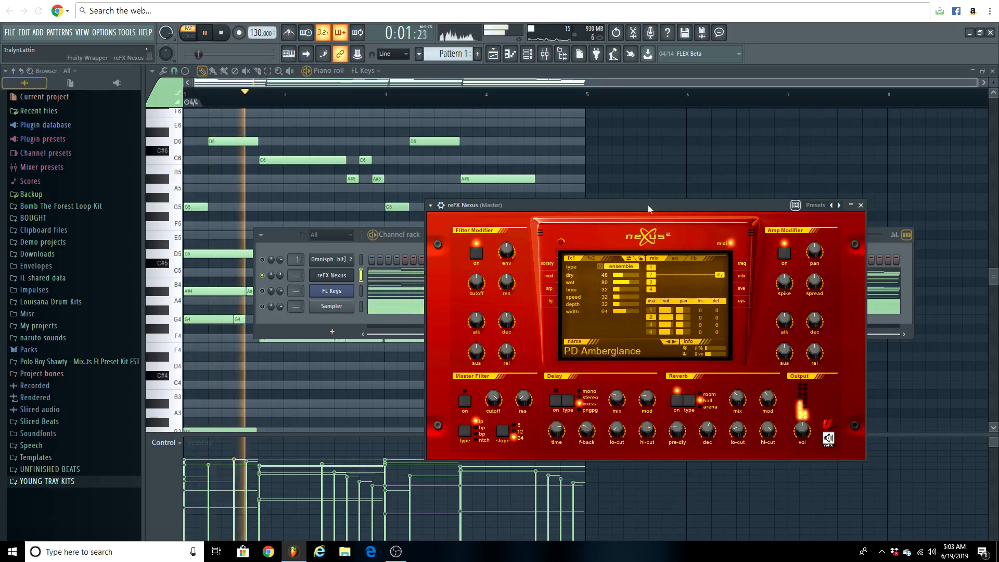
{"action": "key", "text": "space"}
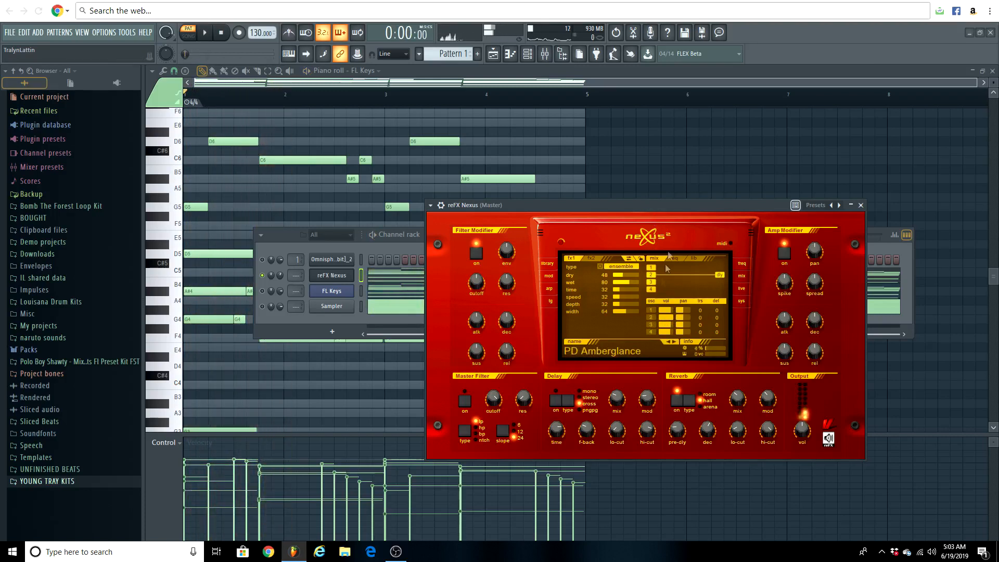
{"action": "key", "text": "space"}
{"action": "key", "text": "space"}
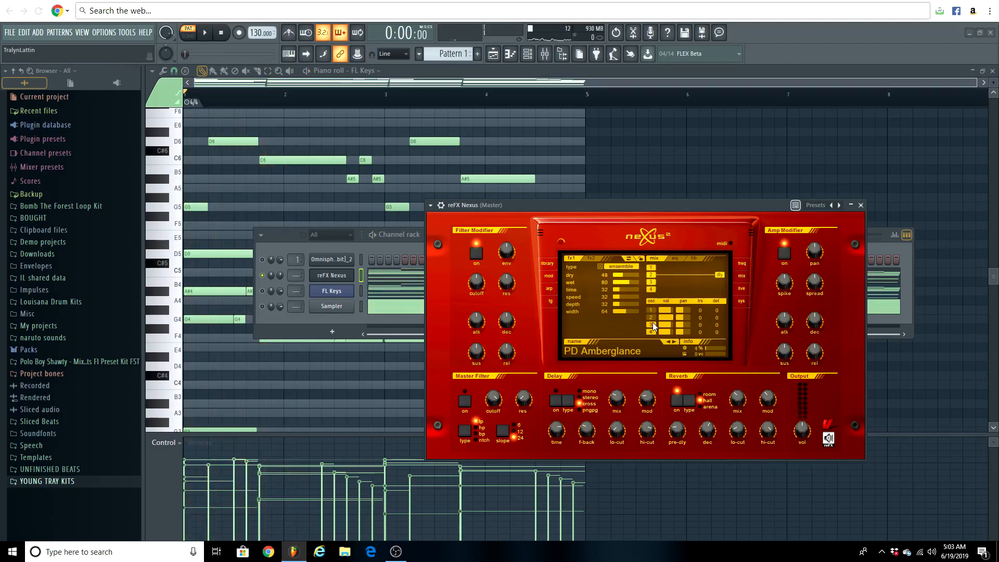
{"action": "key", "text": "space"}
{"action": "key", "text": "space"}
{"action": "key", "text": "space"}
{"action": "key", "text": "space"}
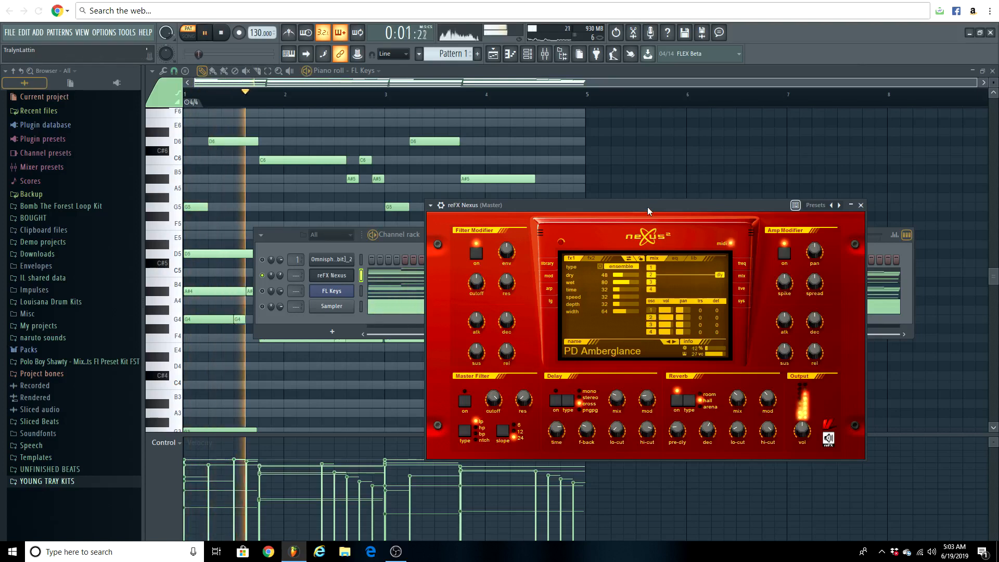
{"action": "key", "text": "space"}
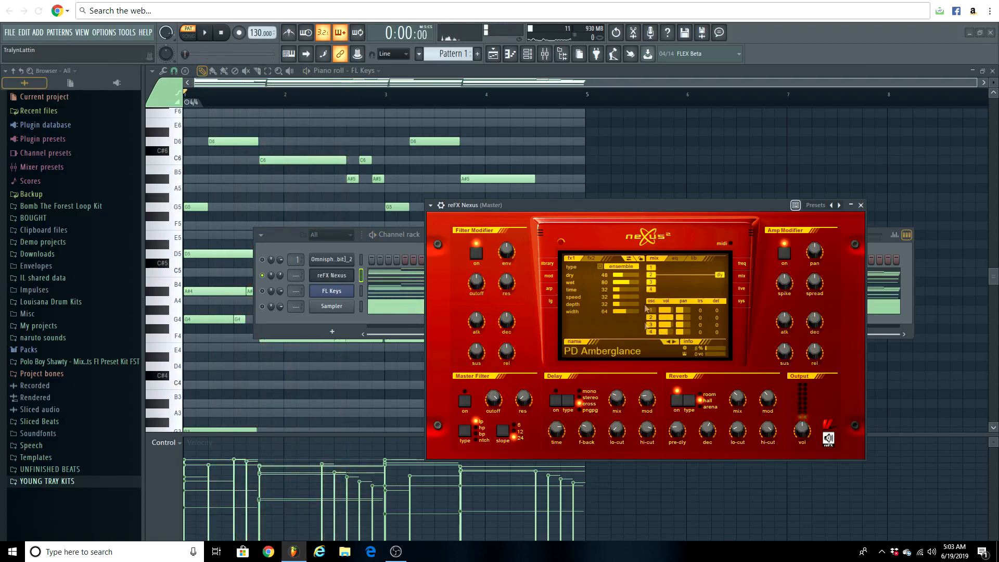
- Set the Nexus output to 50 during playback and re-enable the FL Keys channel to hear both layers together
{"action": "key", "text": "space"}
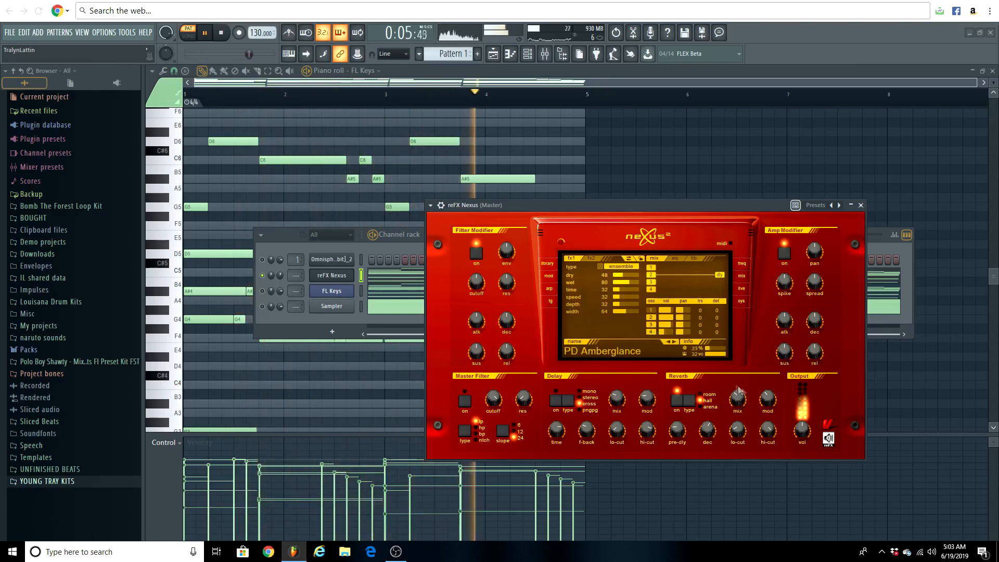
{"action": "mouse_move", "coordinate": [802, 426]}
{"action": "left_click_drag", "start_coordinate": [802, 428], "coordinate": [802, 437]}
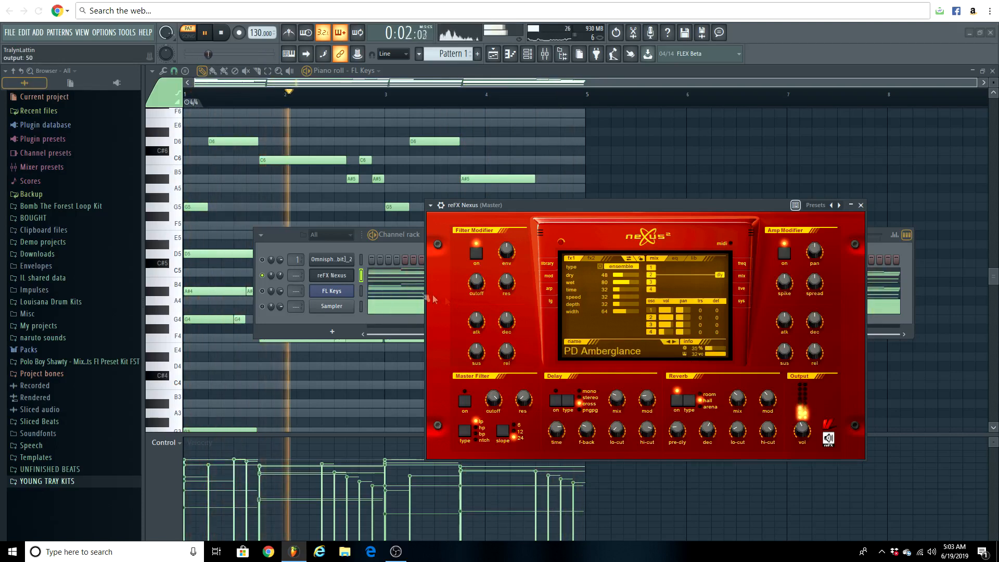
{"action": "left_click", "coordinate": [313, 245]}
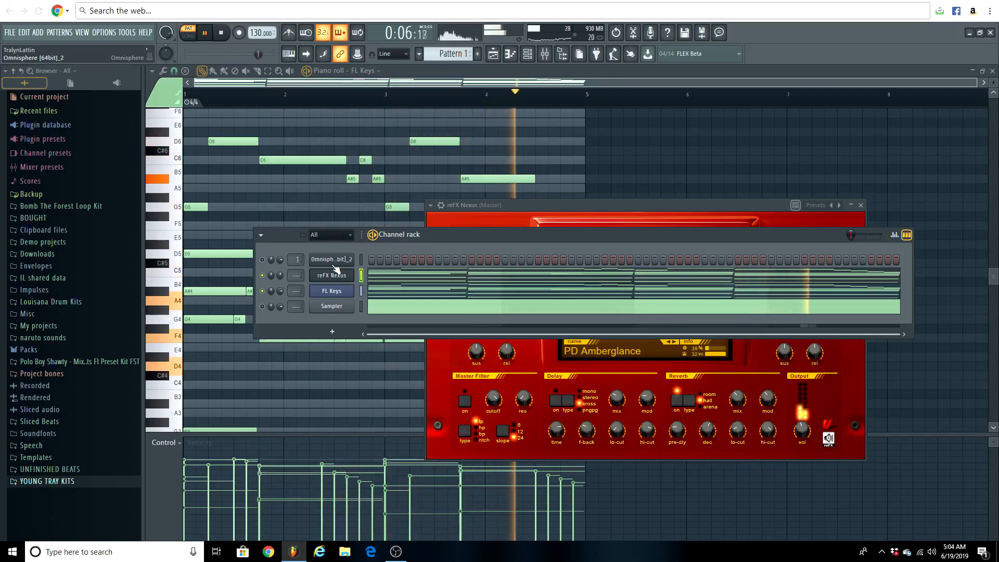
{"action": "key", "text": "space"}
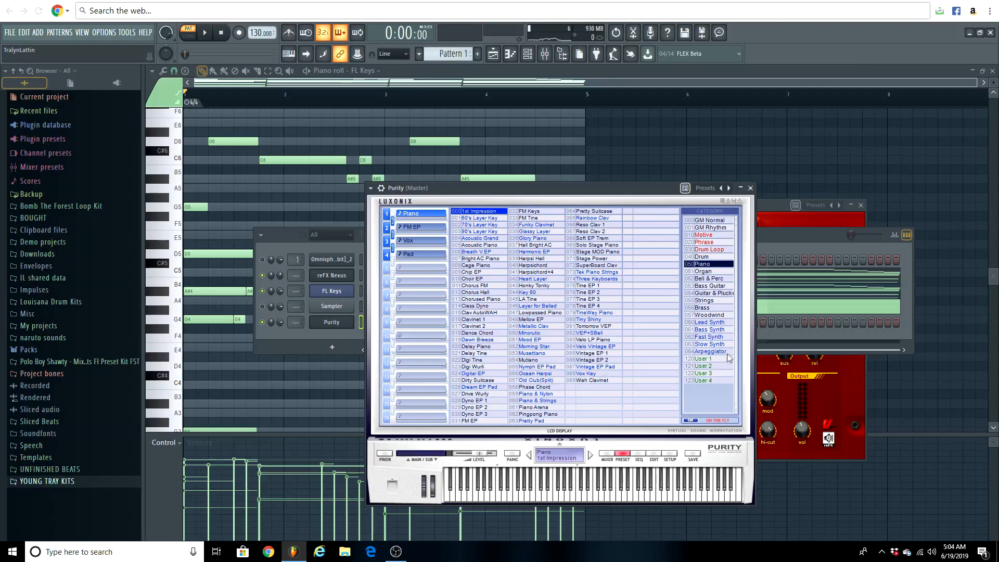
- Load the Panflute preset from Purity's Woodwind category after trying Basoon Vib
{"action": "left_click", "coordinate": [709, 315]}
{"action": "left_click", "coordinate": [472, 219]}
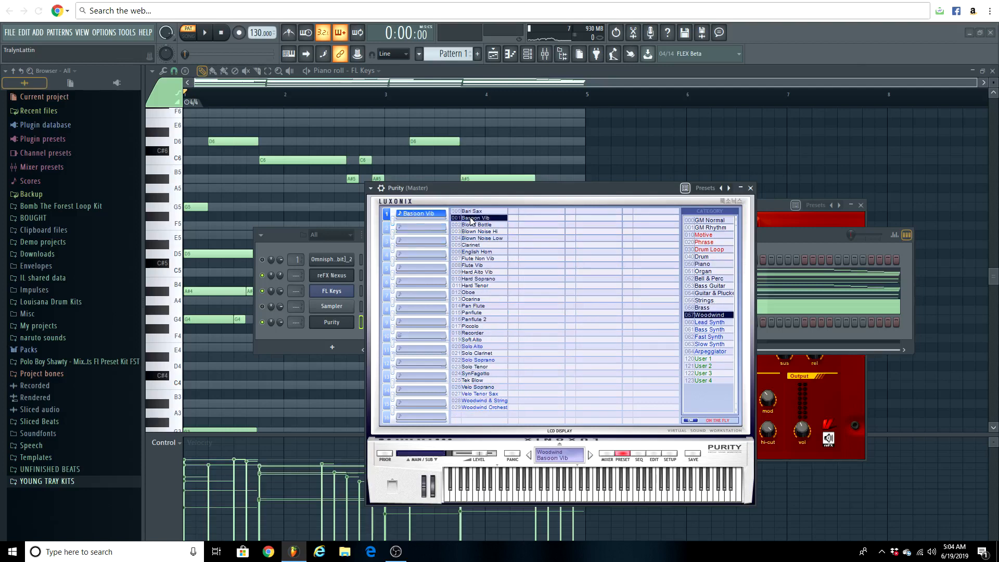
{"action": "left_click_drag", "start_coordinate": [536, 202], "coordinate": [584, 205]}
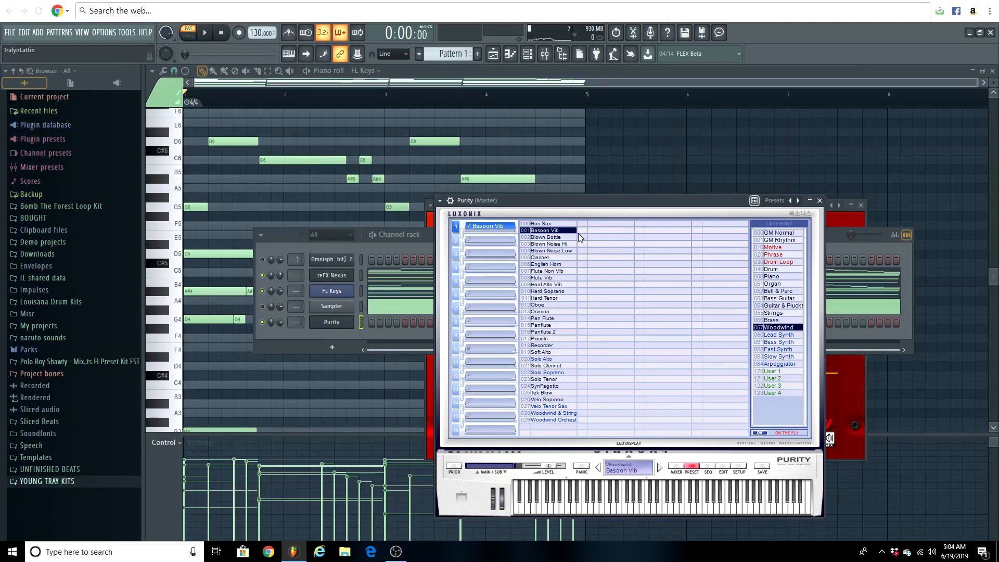
{"action": "left_click", "coordinate": [551, 326]}
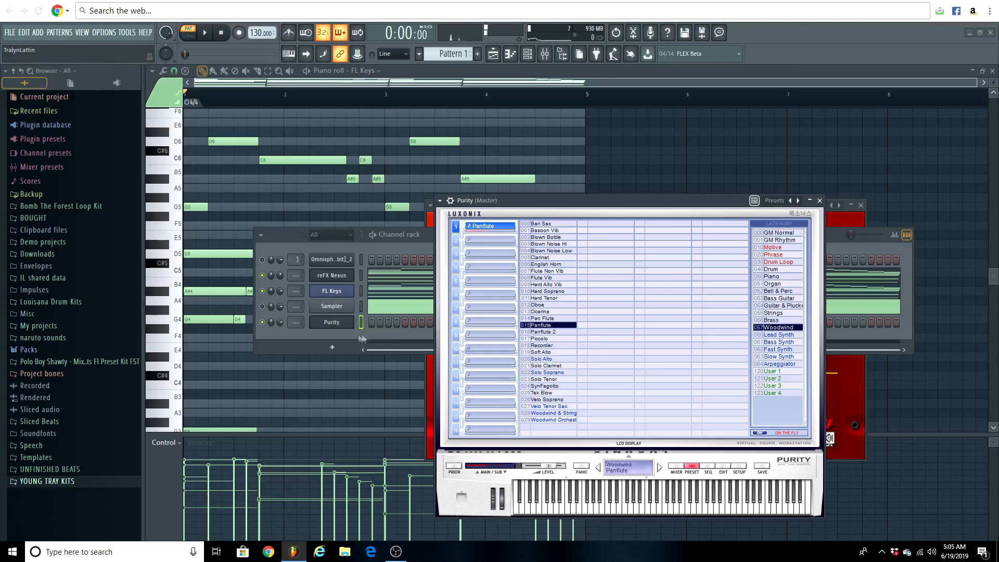
- Draw a long D5 note at the start of bar 1 in Purity's piano roll, raise its velocity and play it back
{"action": "right_click", "coordinate": [344, 330]}
{"action": "left_click", "coordinate": [383, 320]}
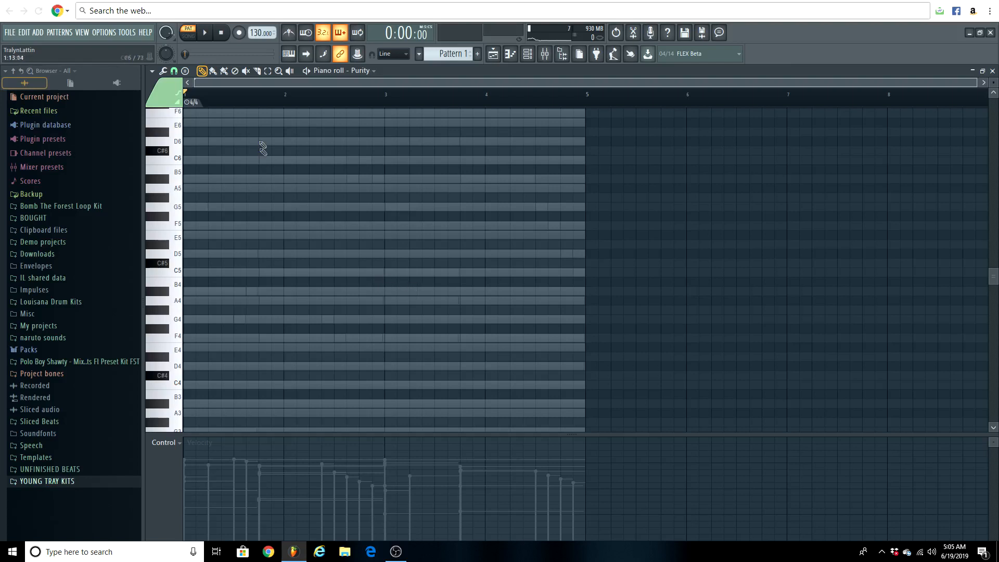
{"action": "left_click_drag", "start_coordinate": [204, 254], "coordinate": [181, 253]}
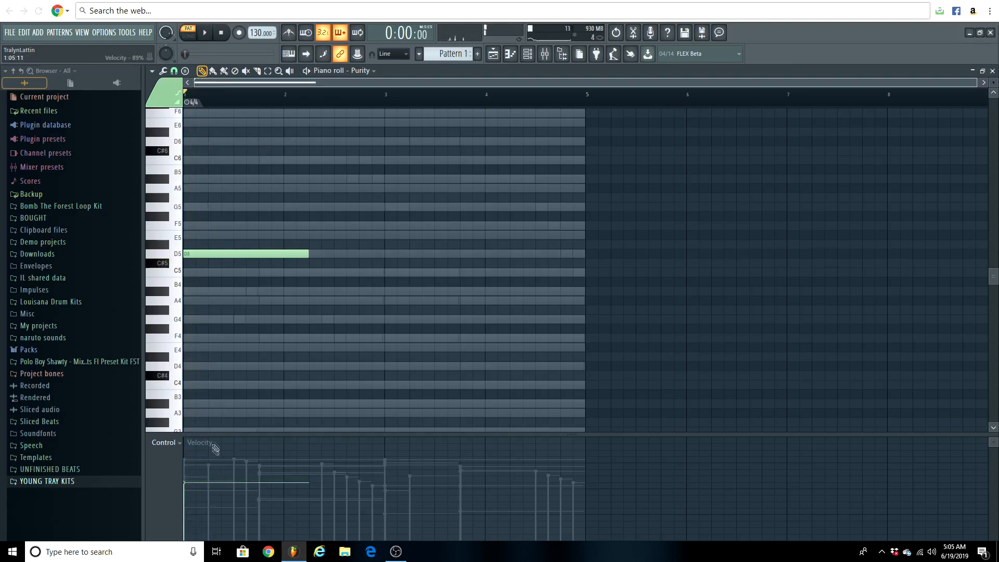
{"action": "mouse_move", "coordinate": [200, 477]}
{"action": "left_mouse_down"}
{"action": "mouse_move", "coordinate": [196, 446]}
{"action": "mouse_move", "coordinate": [196, 465]}
{"action": "left_mouse_up"}
{"action": "key", "text": "space"}
{"action": "key", "text": "space"}
- Add a second D5 note at 1:13, shorten the first D5 to eight steps and play the phrase back
{"action": "left_click", "coordinate": [261, 272]}
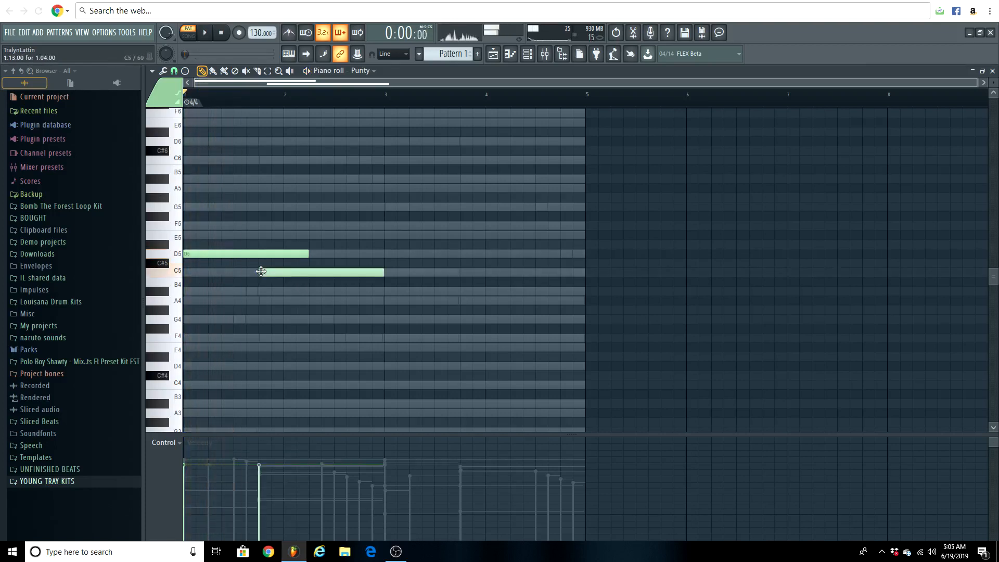
{"action": "left_click_drag", "start_coordinate": [285, 252], "coordinate": [266, 259]}
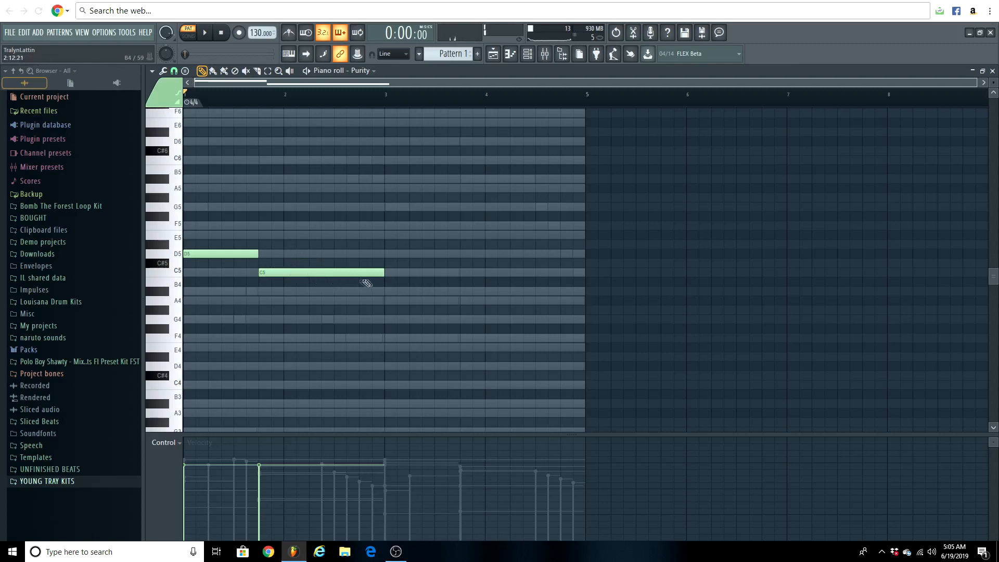
{"action": "left_click_drag", "start_coordinate": [375, 272], "coordinate": [371, 263]}
{"action": "mouse_move", "coordinate": [293, 263]}
{"action": "left_mouse_down"}
{"action": "mouse_move", "coordinate": [293, 253]}
{"action": "mouse_move", "coordinate": [311, 253]}
{"action": "mouse_move", "coordinate": [299, 253]}
{"action": "left_mouse_up"}
{"action": "key", "text": "space"}
{"action": "key", "text": "space"}
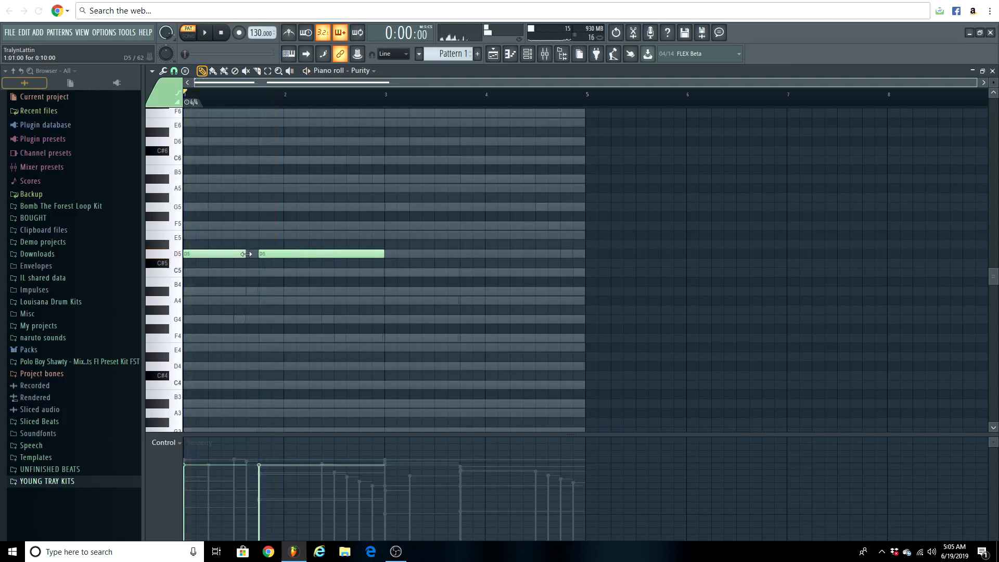
{"action": "left_click_drag", "start_coordinate": [233, 255], "coordinate": [233, 255]}
{"action": "key", "text": "space"}
{"action": "key", "text": "space"}
- Shorten the second D5 to two steps and follow it with a two-step C5 at 1:15 and a G4 at bar 2
{"action": "left_click_drag", "start_coordinate": [384, 256], "coordinate": [283, 322]}
{"action": "left_click", "coordinate": [275, 272]}
{"action": "key", "text": "space"}
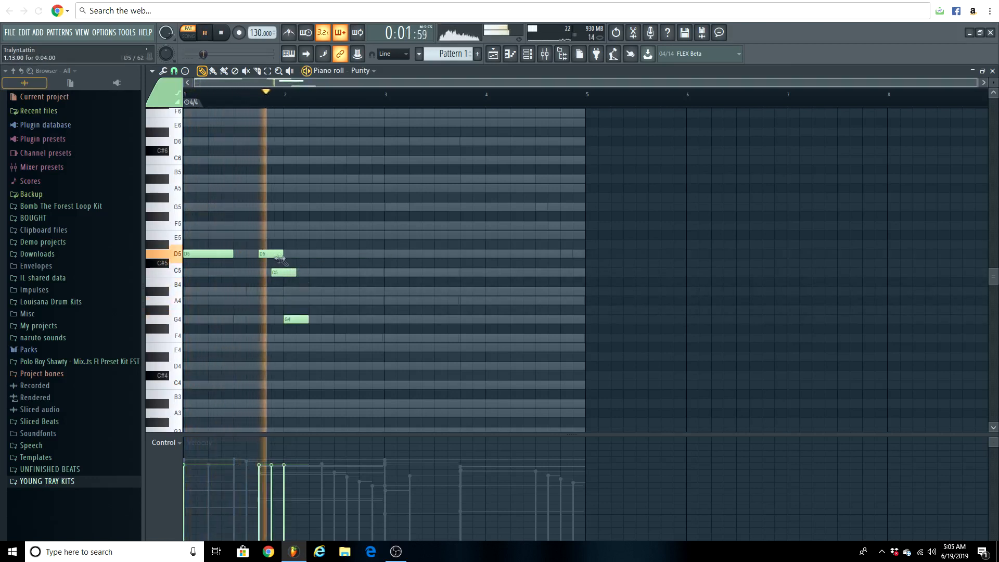
{"action": "mouse_move", "coordinate": [283, 256]}
{"action": "left_mouse_down"}
{"action": "mouse_move", "coordinate": [271, 255]}
{"action": "mouse_move", "coordinate": [283, 272]}
{"action": "left_mouse_up"}
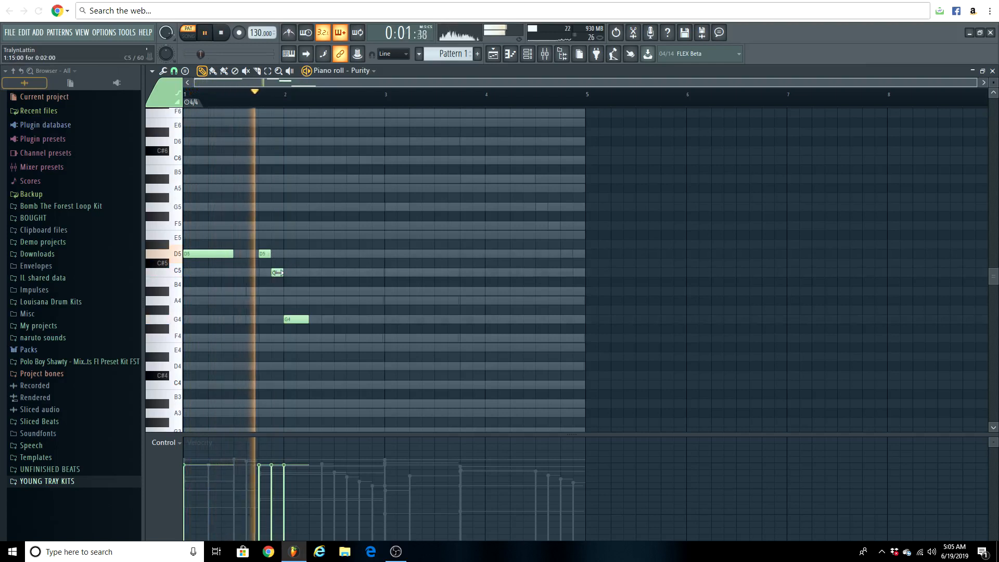
{"action": "key", "text": "space"}
- Set the snap to 1/4 beat, shorten the C5 to one step and add a one-step A#4 at 1:16
{"action": "left_click", "coordinate": [173, 72]}
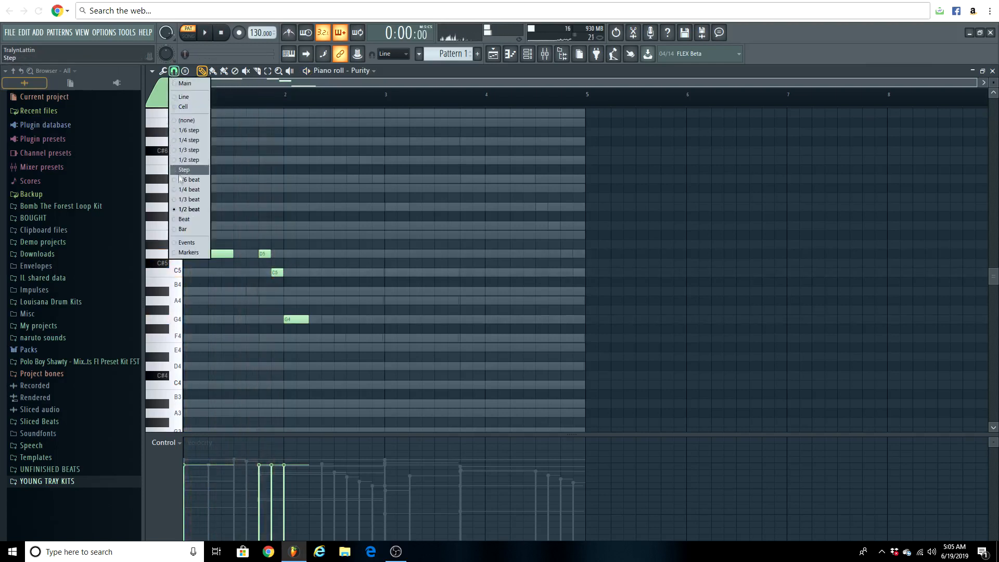
{"action": "left_click", "coordinate": [183, 190]}
{"action": "scroll", "coordinate": [272, 100], "scroll_direction": "up", "scroll_amount": 2}
{"action": "scroll", "coordinate": [274, 103], "scroll_direction": "up", "scroll_amount": 2}
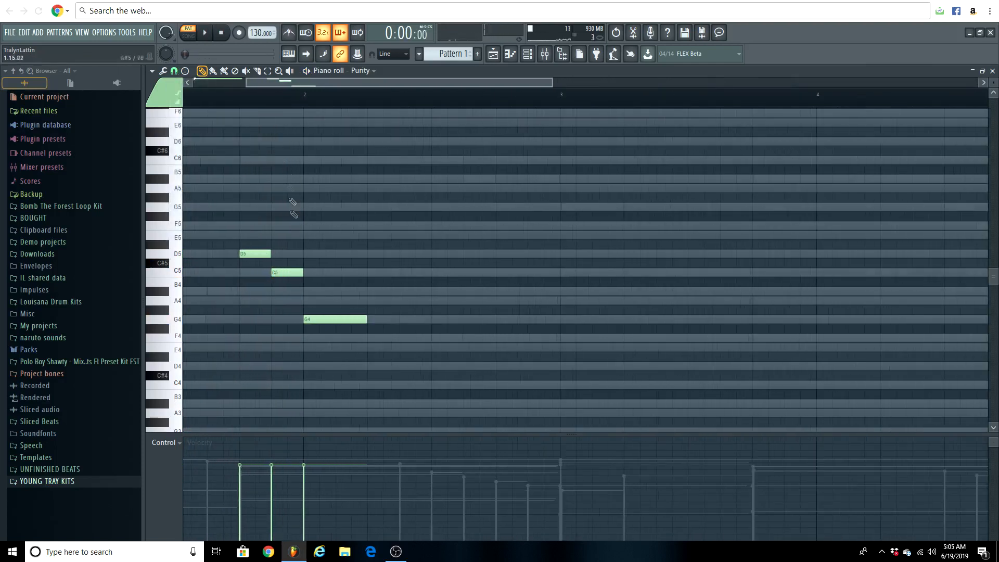
{"action": "left_click", "coordinate": [292, 291]}
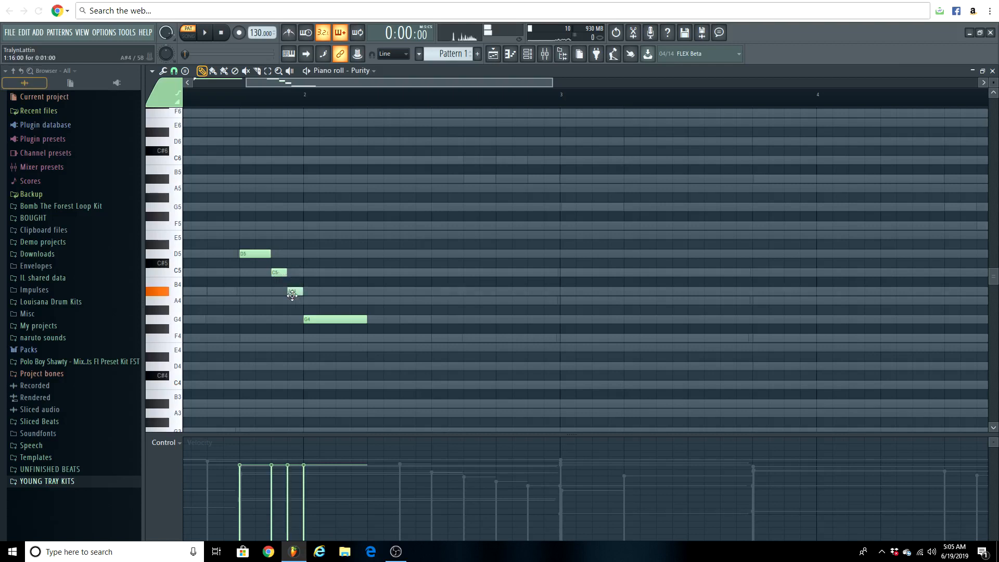
{"action": "key", "text": "space"}
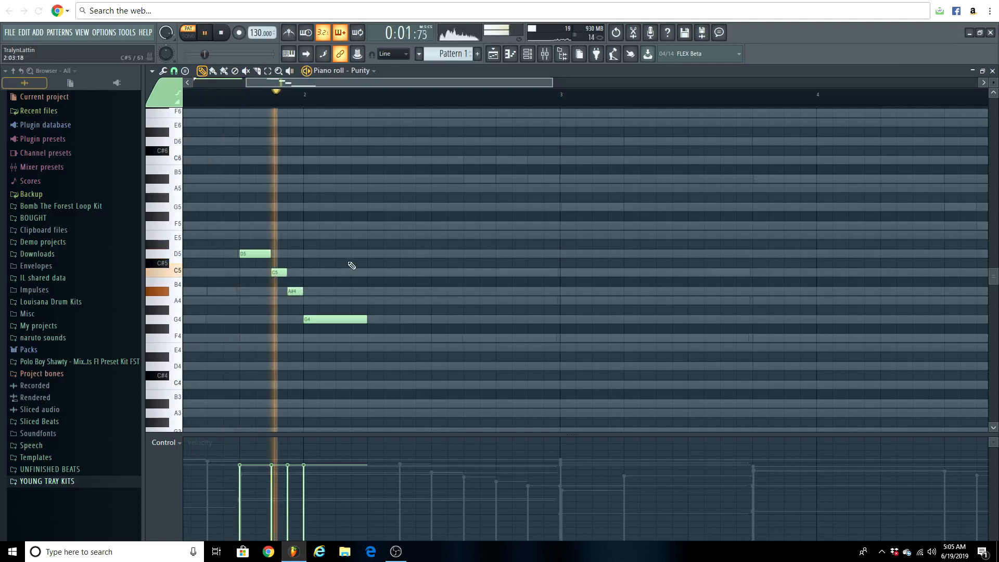
{"action": "key", "text": "space"}
- Lengthen the first D5 to ten steps and add an eight-step A#4 at 2:09
{"action": "scroll", "coordinate": [363, 157], "scroll_direction": "down", "scroll_amount": 3}
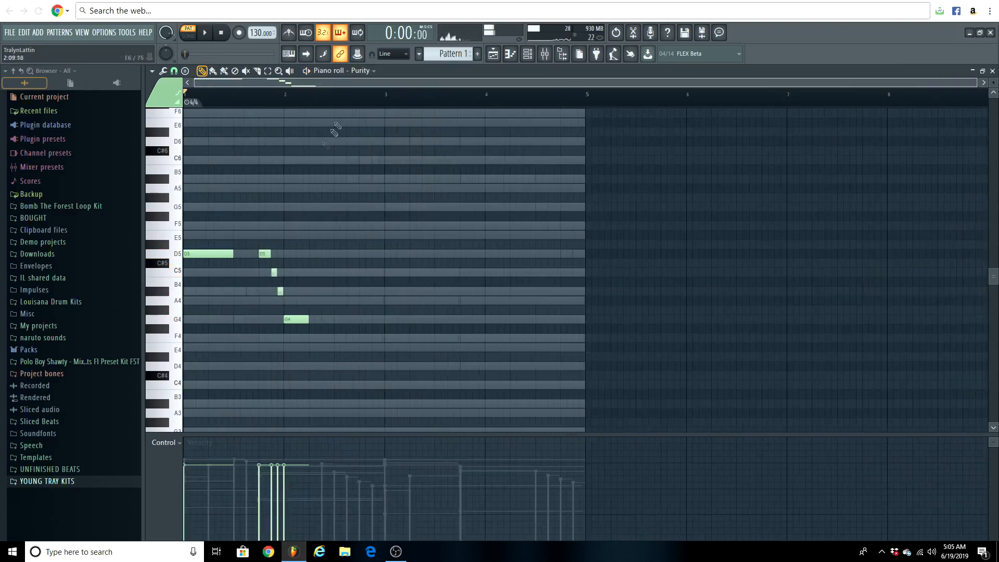
{"action": "key", "text": "space"}
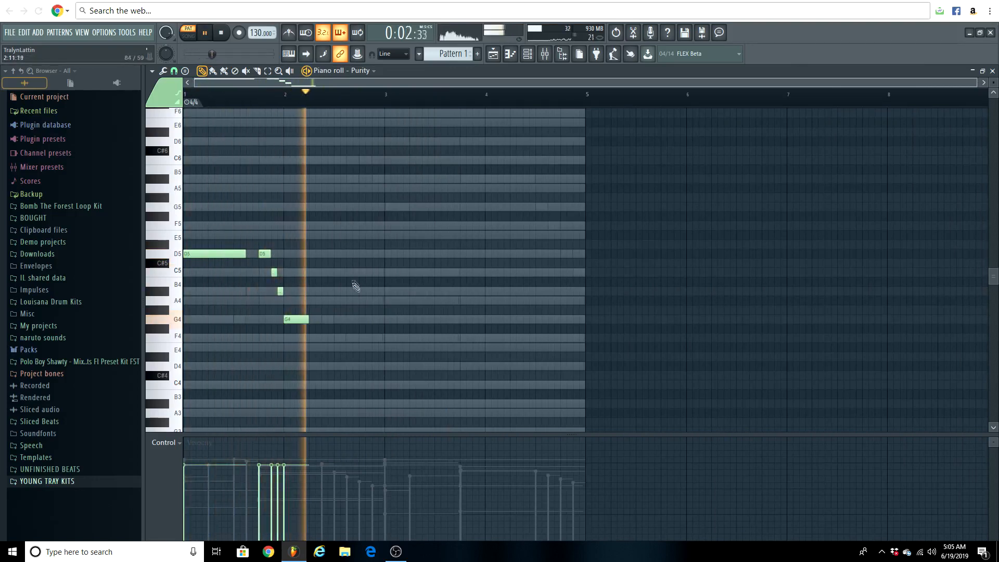
{"action": "left_click_drag", "start_coordinate": [337, 304], "coordinate": [384, 292]}
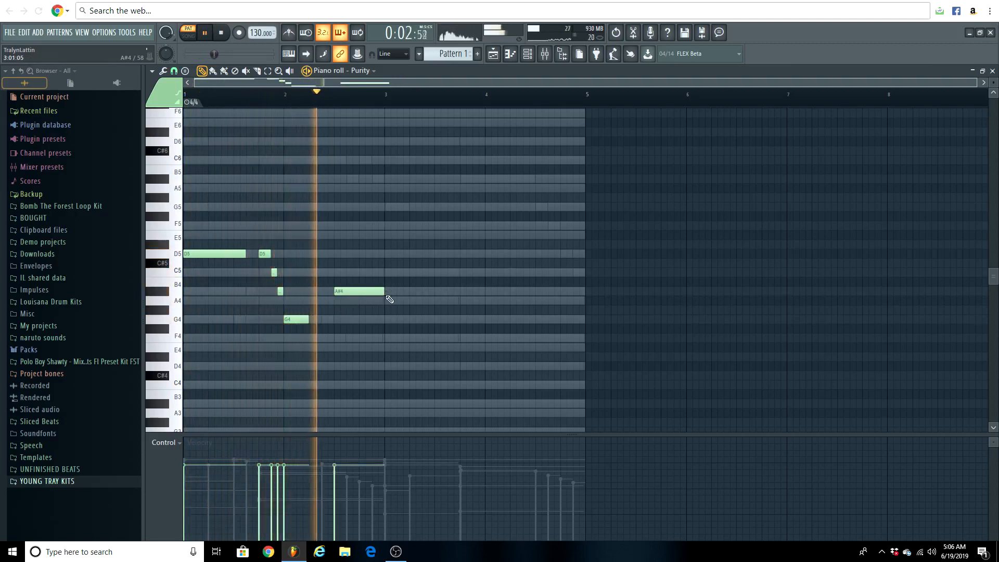
{"action": "key", "text": "space"}
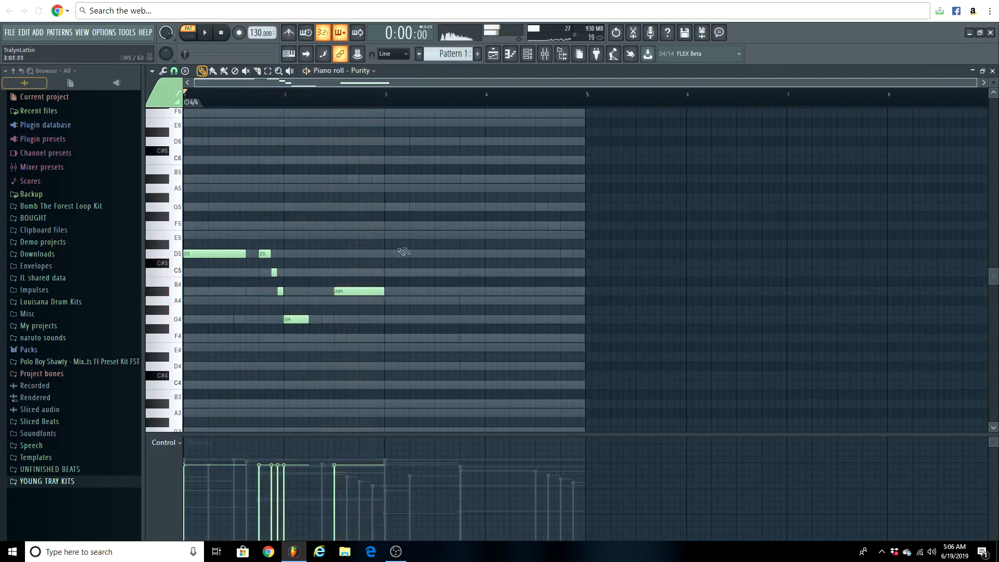
- Duplicate the two-bar Purity phrase into bars 3 and 4 and play it back
{"action": "left_click_drag", "start_coordinate": [463, 230], "coordinate": [207, 324]}
{"action": "left_click_drag", "start_coordinate": [212, 256], "coordinate": [412, 255]}
{"action": "left_click", "coordinate": [424, 238]}
{"action": "key", "text": "space"}
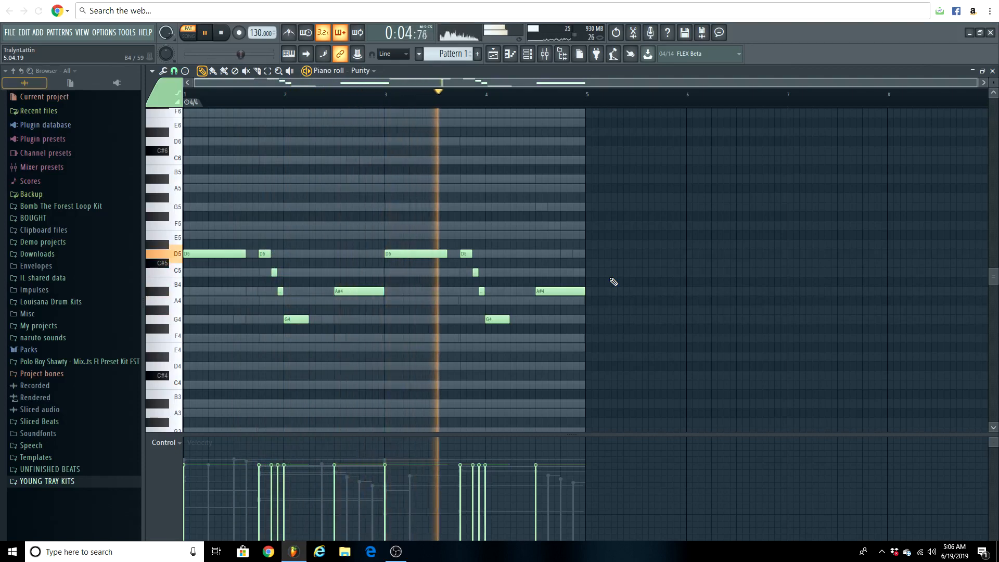
- Shorten the last A#4 in bar 4 to four steps, add a C5 at 4:13 and play the melody back
{"action": "left_click_drag", "start_coordinate": [584, 291], "coordinate": [560, 291]}
{"action": "key", "text": "space"}
{"action": "left_click", "coordinate": [562, 272]}
{"action": "key", "text": "space"}
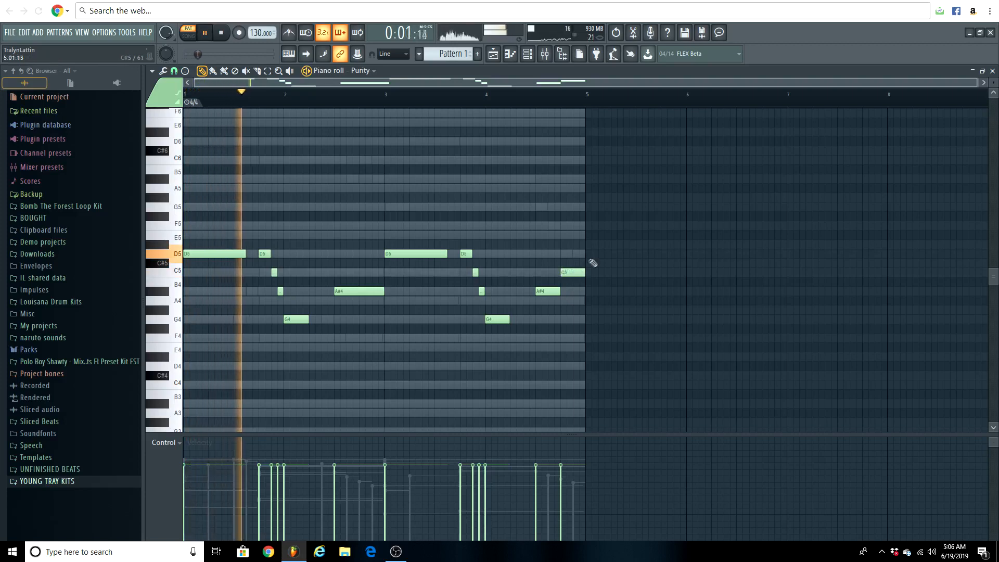
{"action": "key", "text": "space"}
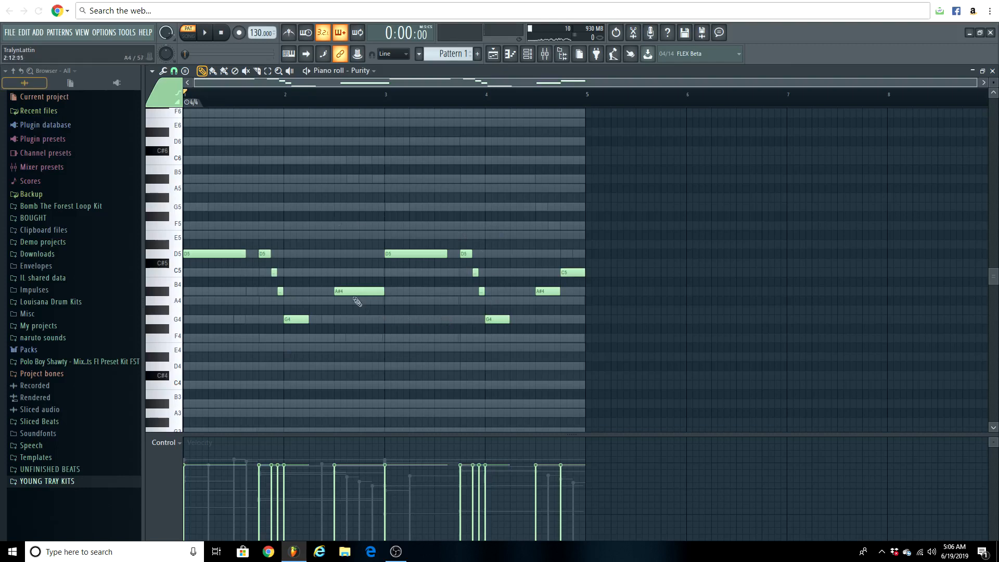
{"action": "left_click_drag", "start_coordinate": [375, 205], "coordinate": [192, 382]}
{"action": "left_click_drag", "start_coordinate": [626, 204], "coordinate": [438, 350]}
{"action": "left_click", "coordinate": [571, 328]}
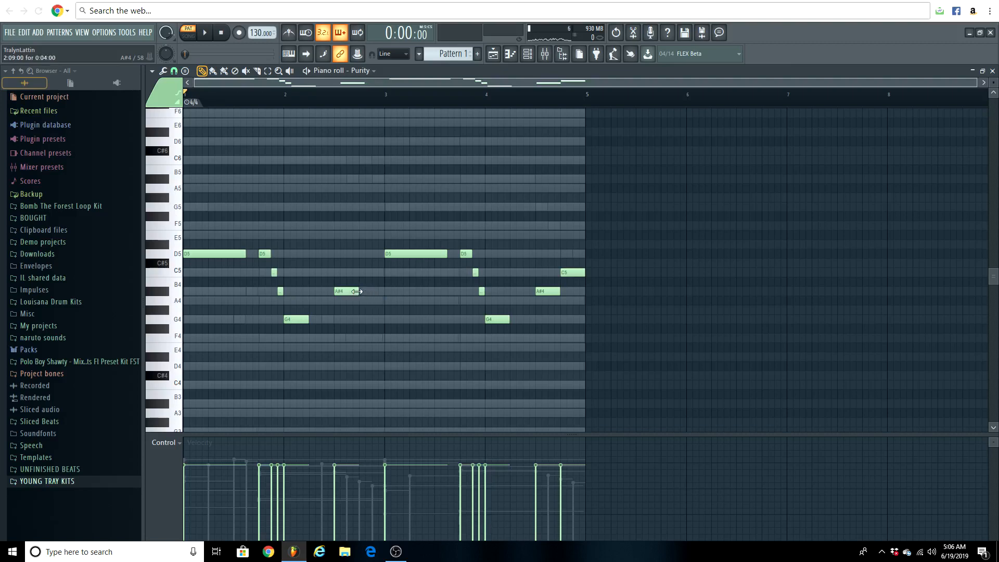
- Shorten the A#4 at 2:09 to two steps and add a two-step A#4 at 2:13 and a two-step C5 at 2:15
{"action": "left_click", "coordinate": [364, 292]}
{"action": "left_click", "coordinate": [376, 319]}
{"action": "left_click_drag", "start_coordinate": [376, 319], "coordinate": [378, 271]}
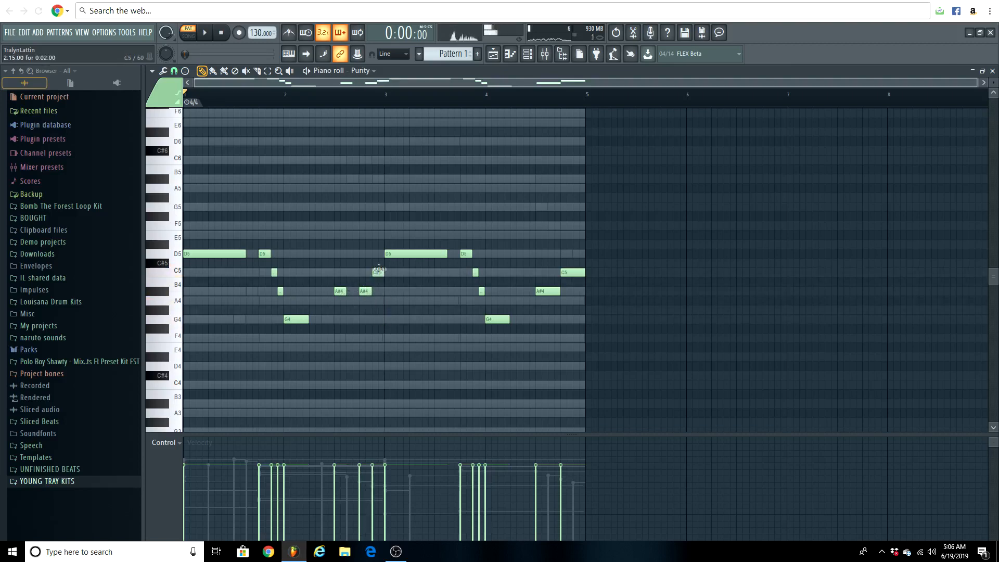
- Play the revised four-bar Purity melody back from the start
{"action": "key", "text": "space"}
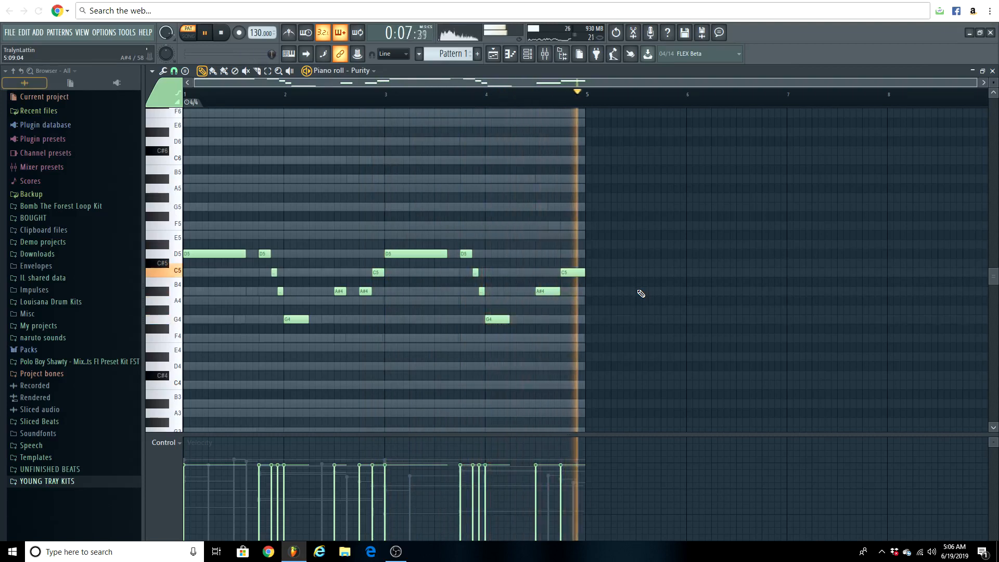
{"action": "key", "text": "space"}
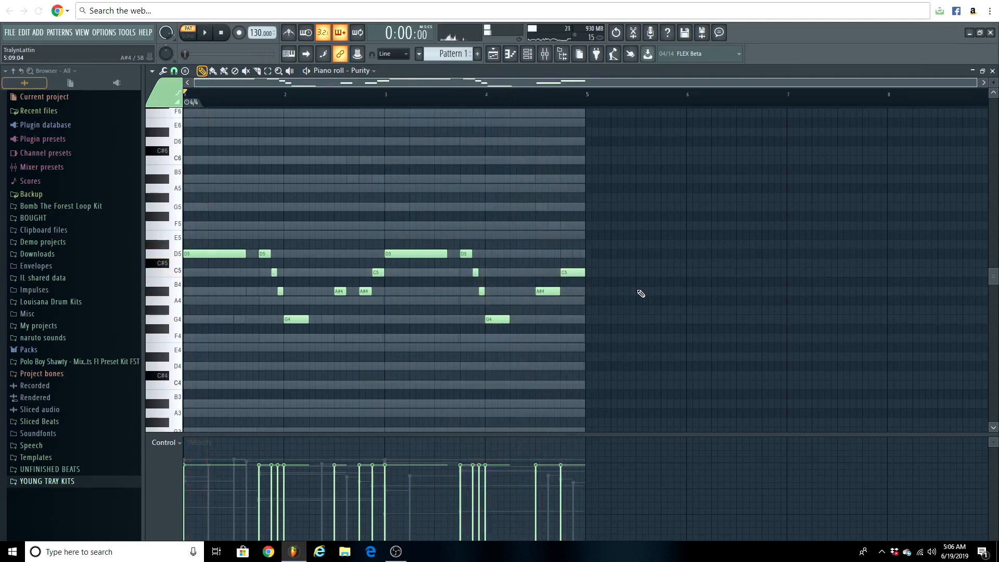
{"action": "mouse_move", "coordinate": [378, 273]}
{"action": "left_mouse_down"}
{"action": "mouse_move", "coordinate": [377, 329]}
{"action": "mouse_move", "coordinate": [379, 273]}
{"action": "left_mouse_up"}
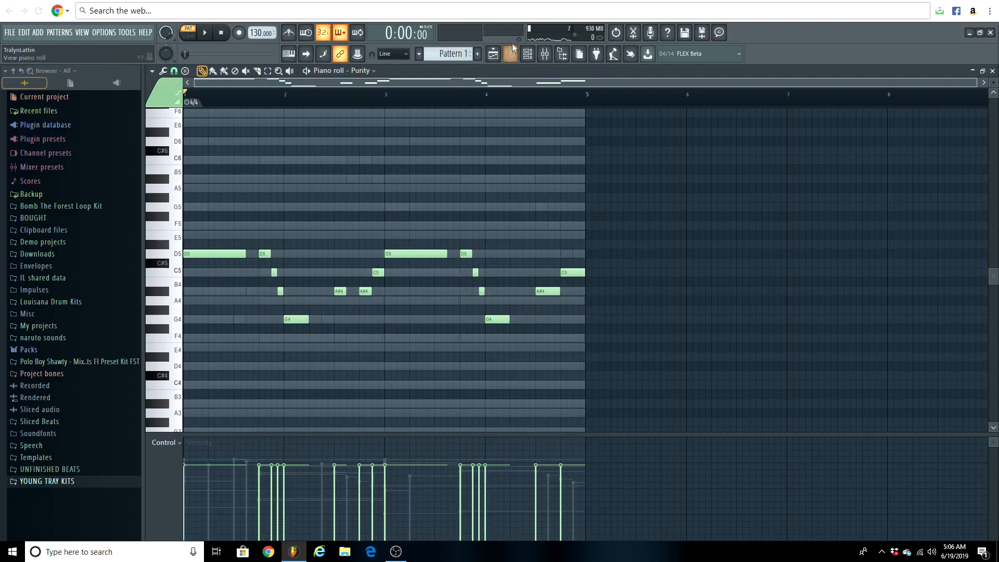
- Move the Purity channel above the Sampler and add Clap [ Clean ] from the Pacific Drumkit's Claps folder as a new channel
{"action": "left_click", "coordinate": [528, 54]}
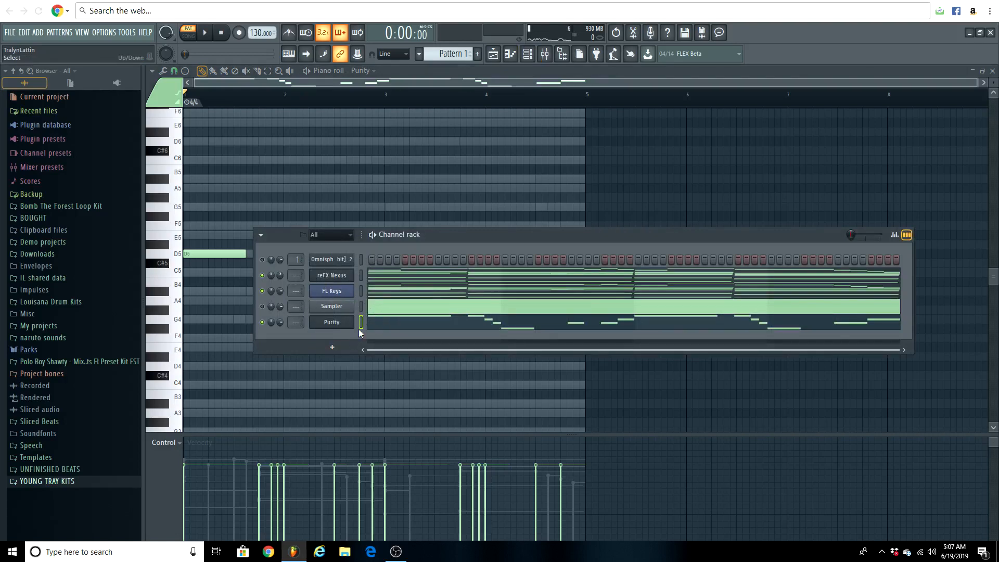
{"action": "key", "text": "alt+Up"}
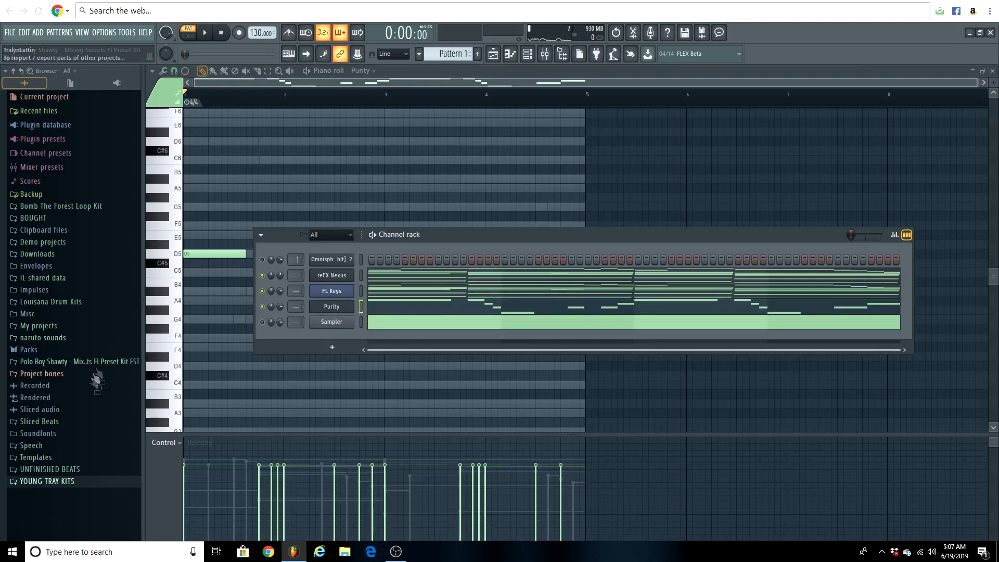
{"action": "left_click", "coordinate": [75, 481]}
{"action": "scroll", "coordinate": [93, 380], "scroll_direction": "down", "scroll_amount": 10}
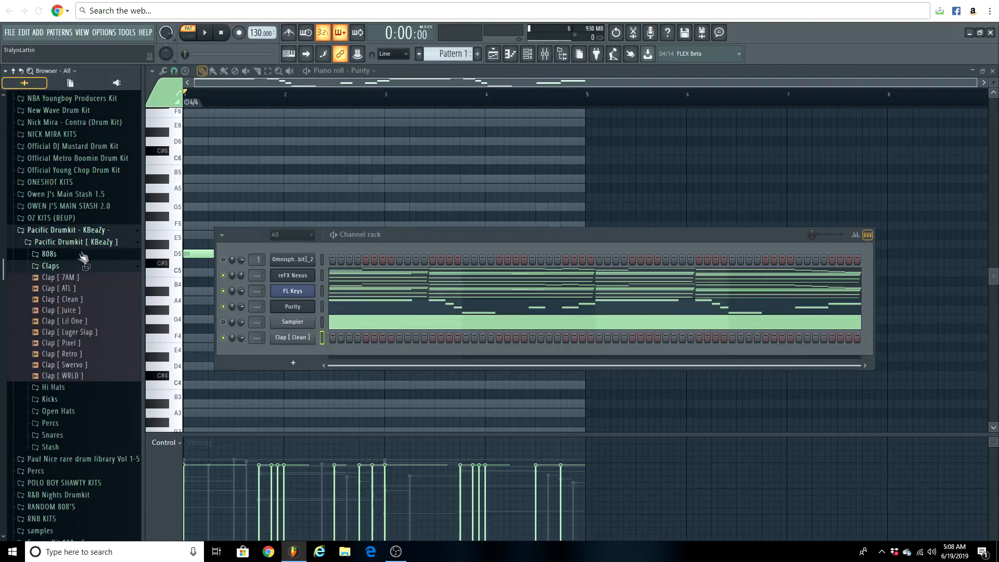
{"action": "left_click", "coordinate": [69, 269]}
{"action": "left_click", "coordinate": [70, 269]}
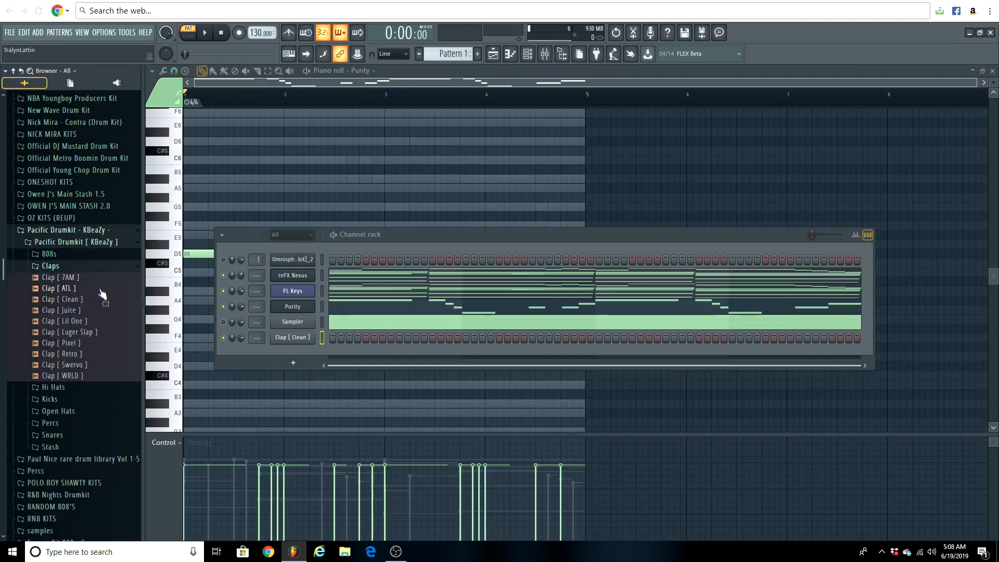
{"action": "left_click_drag", "start_coordinate": [59, 307], "coordinate": [307, 323]}
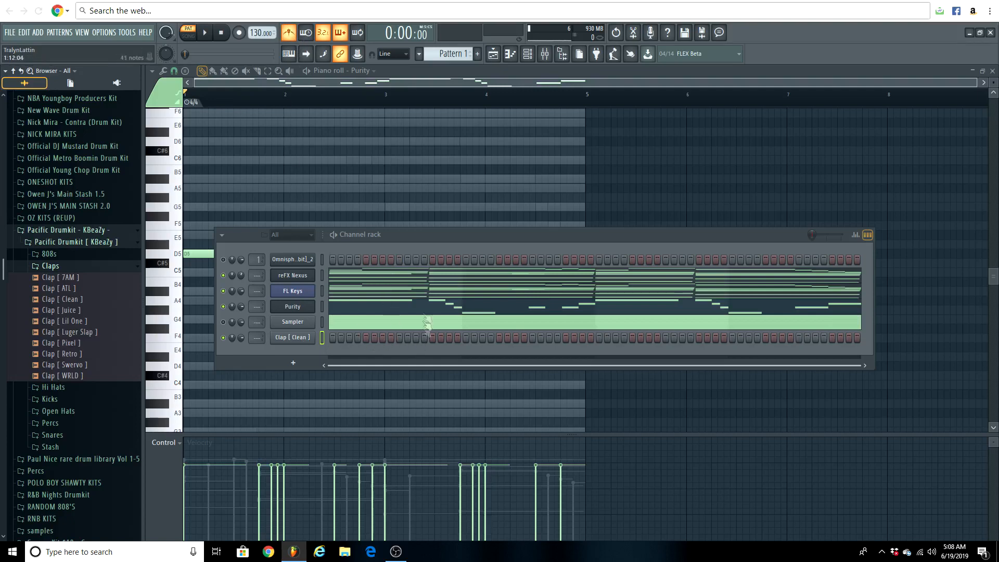
- Place Clap [ Clean ] hits on steps 9, 25, 41 and 57 while listening to the pattern
{"action": "left_click_drag", "start_coordinate": [416, 235], "coordinate": [392, 238]}
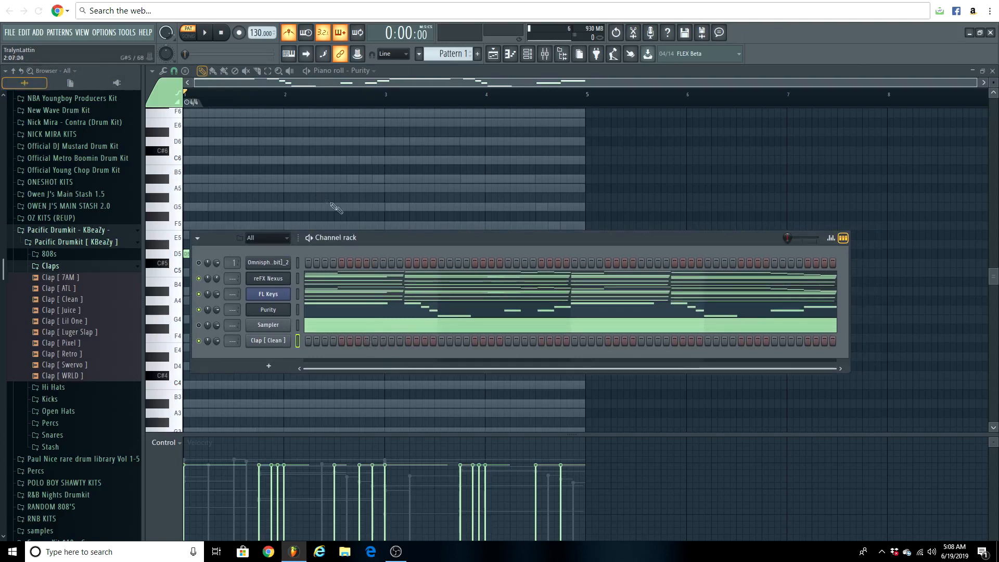
{"action": "key", "text": "space"}
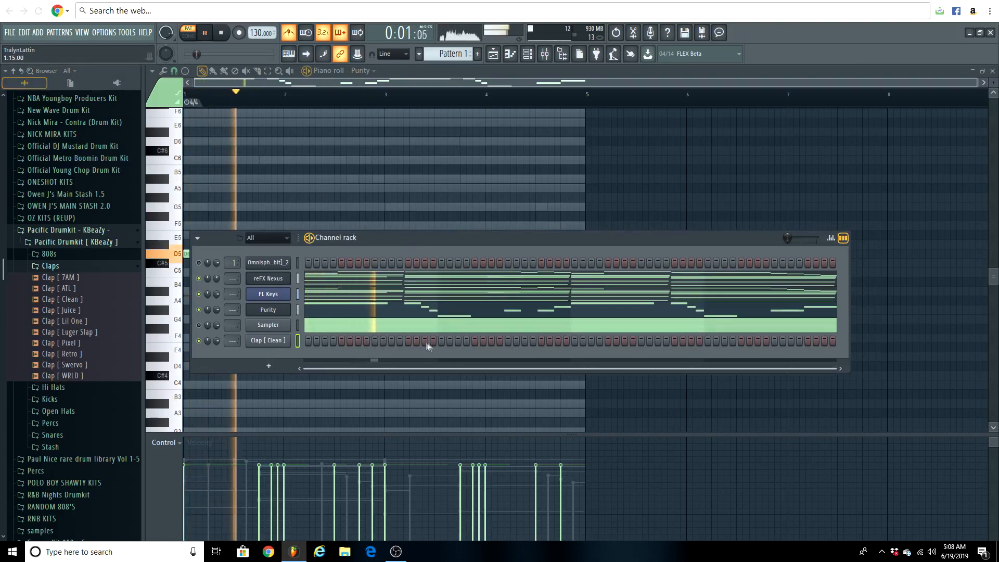
{"action": "key", "text": "space"}
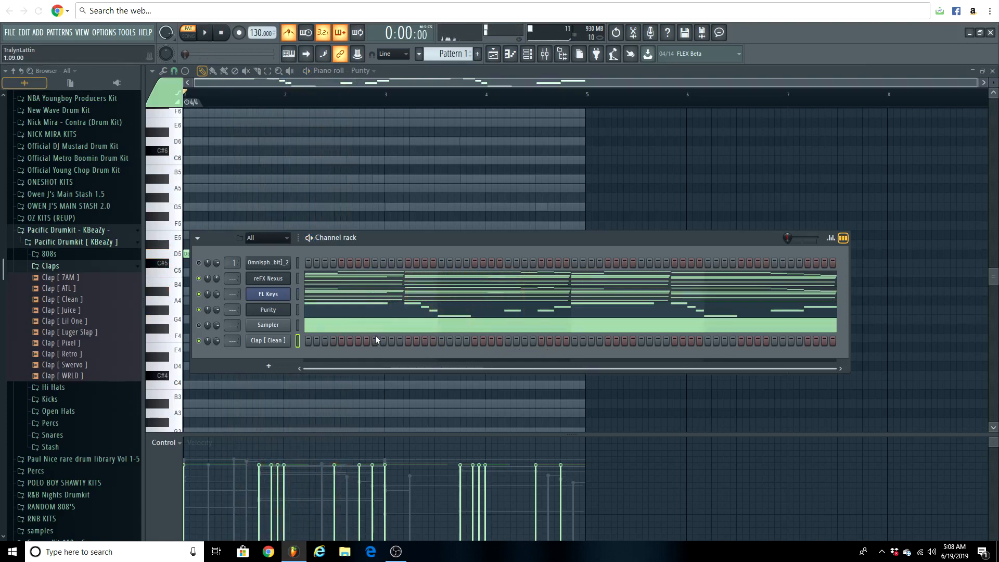
{"action": "key", "text": "space"}
{"action": "left_click", "coordinate": [375, 341]}
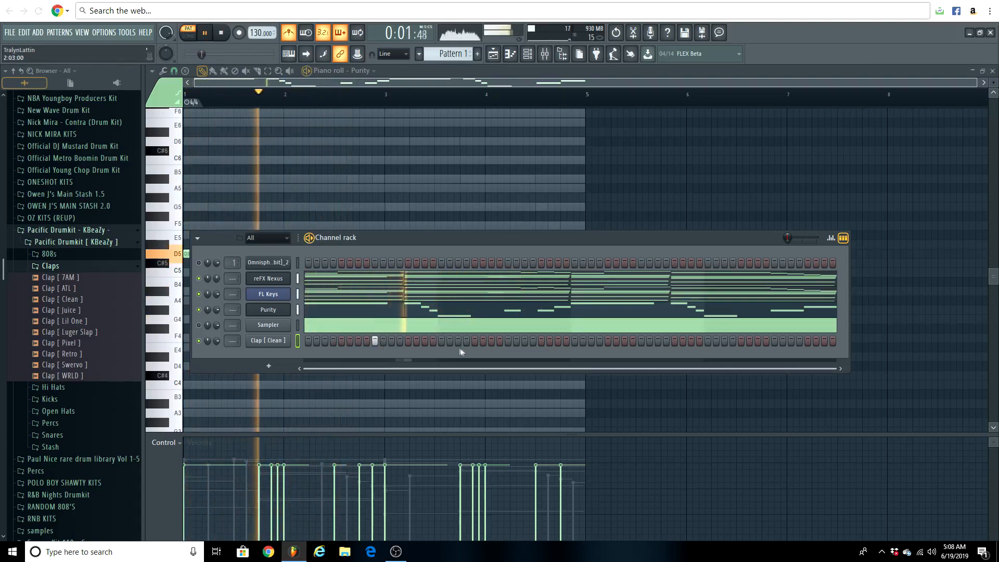
{"action": "left_click", "coordinate": [508, 342]}
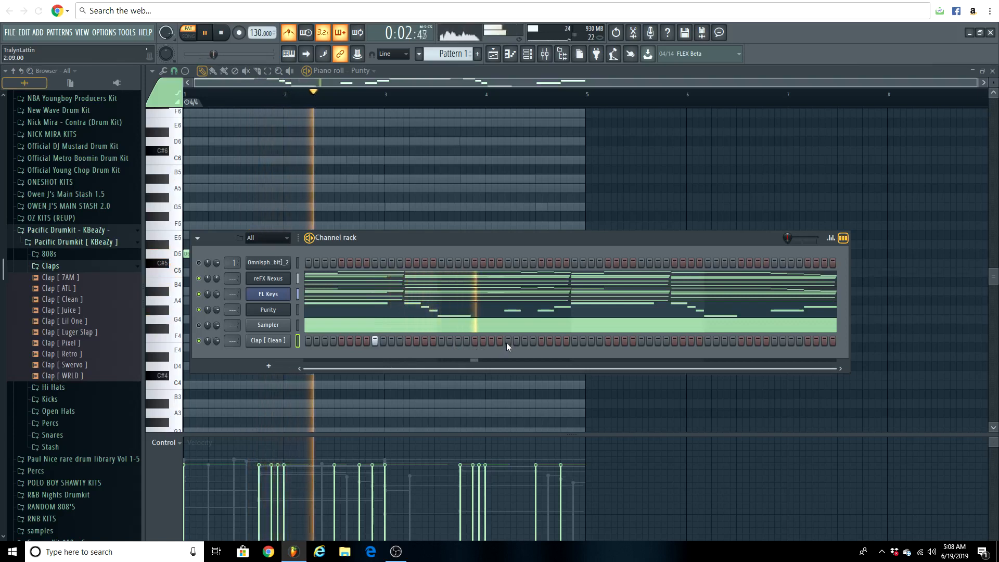
{"action": "left_click", "coordinate": [640, 341]}
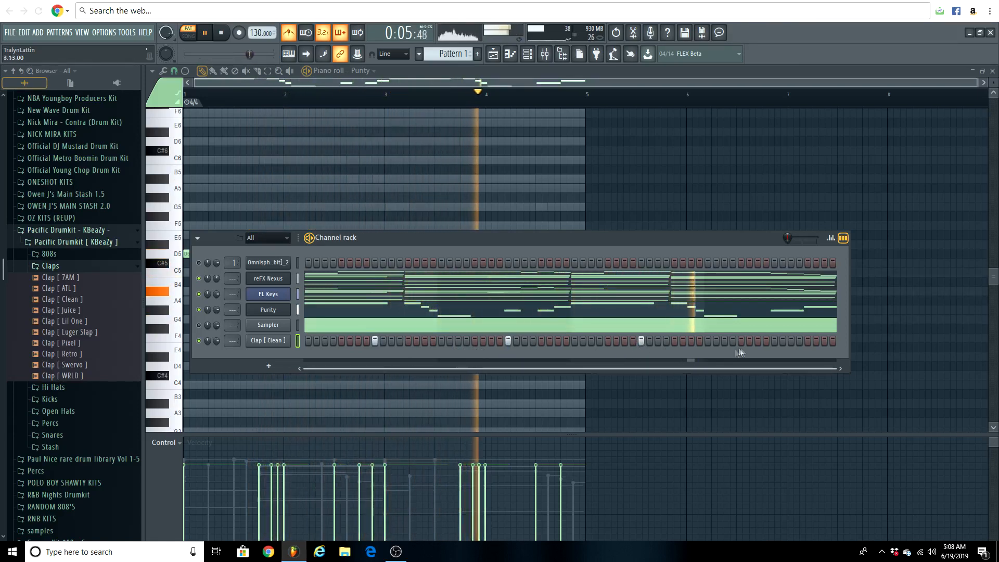
{"action": "left_click", "coordinate": [776, 341]}
{"action": "key", "text": "space"}
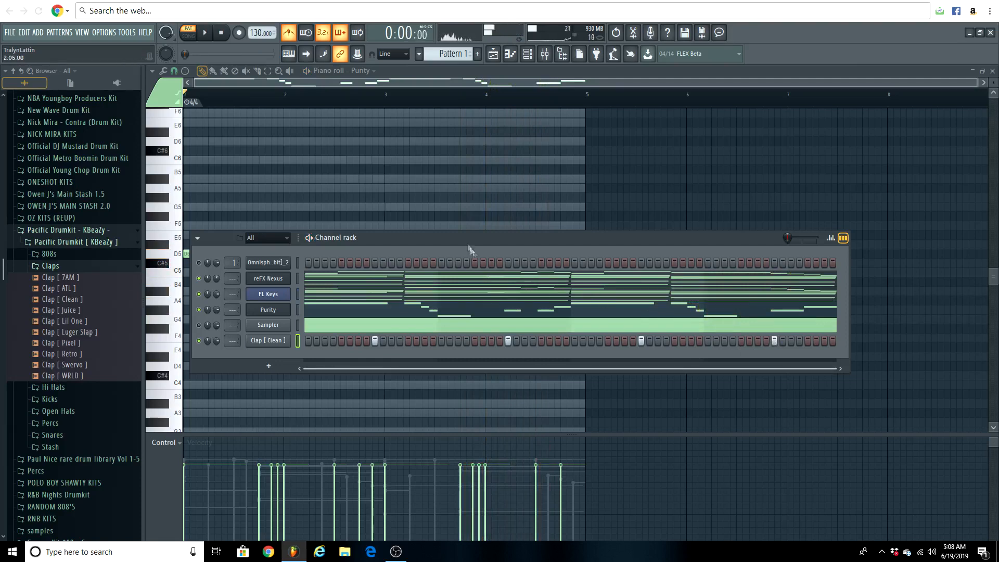
- Add Hi Hat [ Garden ] from the Pacific Drumkit's Hi Hats folder as a new channel below the clap
{"action": "left_click_drag", "start_coordinate": [467, 243], "coordinate": [488, 241]}
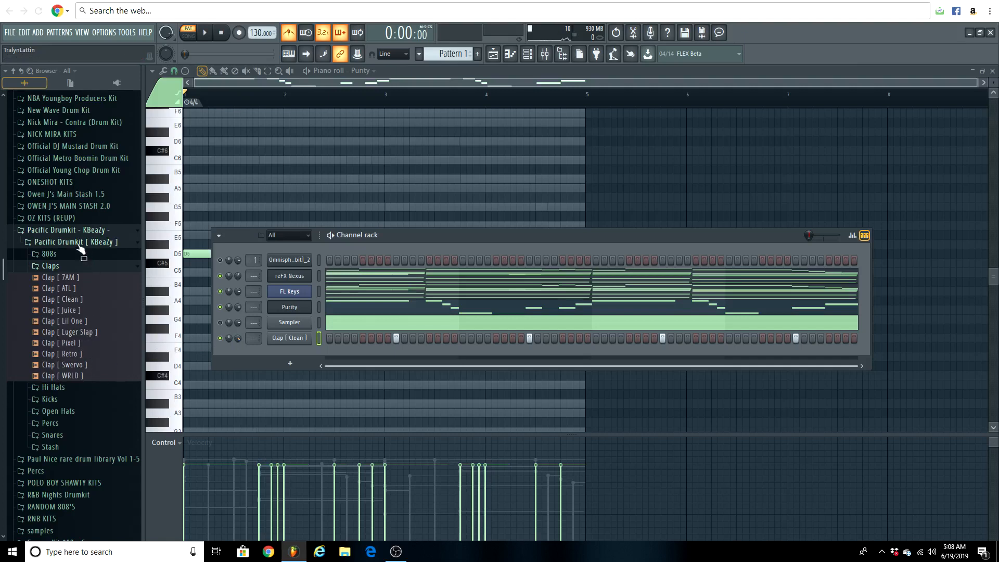
{"action": "scroll", "coordinate": [71, 314], "scroll_direction": "down", "scroll_amount": 2}
{"action": "left_click", "coordinate": [53, 323]}
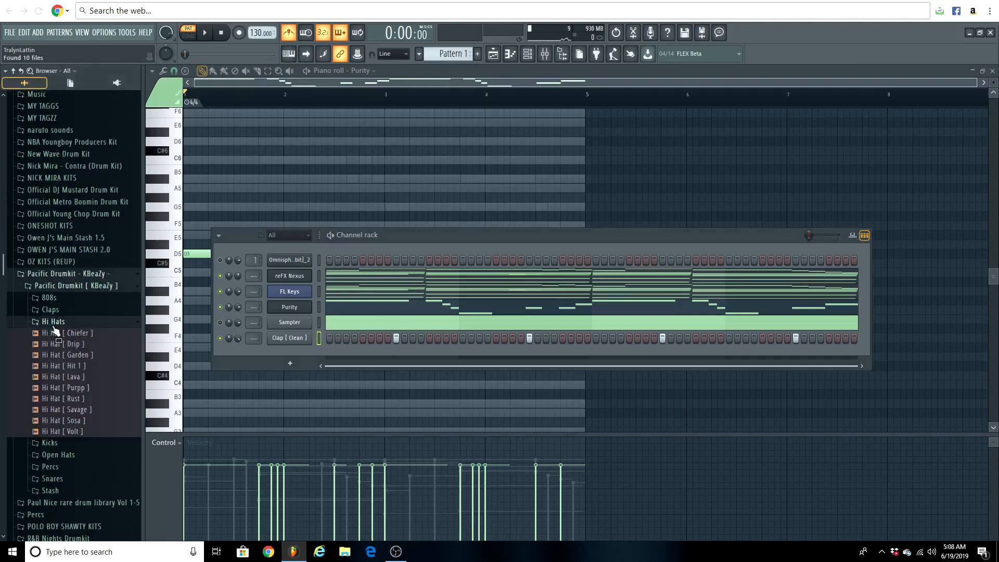
{"action": "left_click", "coordinate": [83, 356]}
{"action": "left_click_drag", "start_coordinate": [71, 359], "coordinate": [300, 356]}
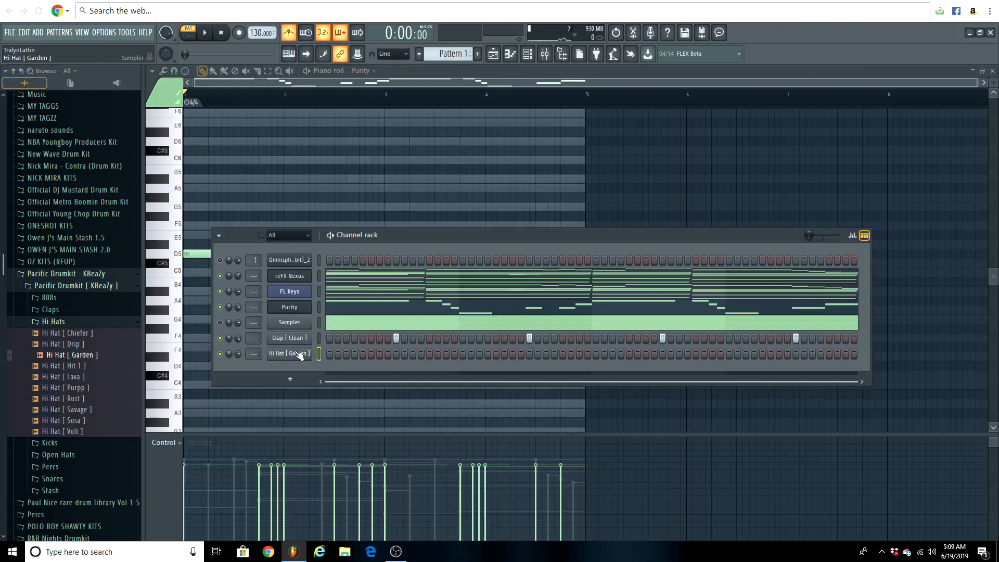
- Fill the Hi Hat [ Garden ] channel on every 2 steps and play the pattern back
{"action": "right_click", "coordinate": [290, 356]}
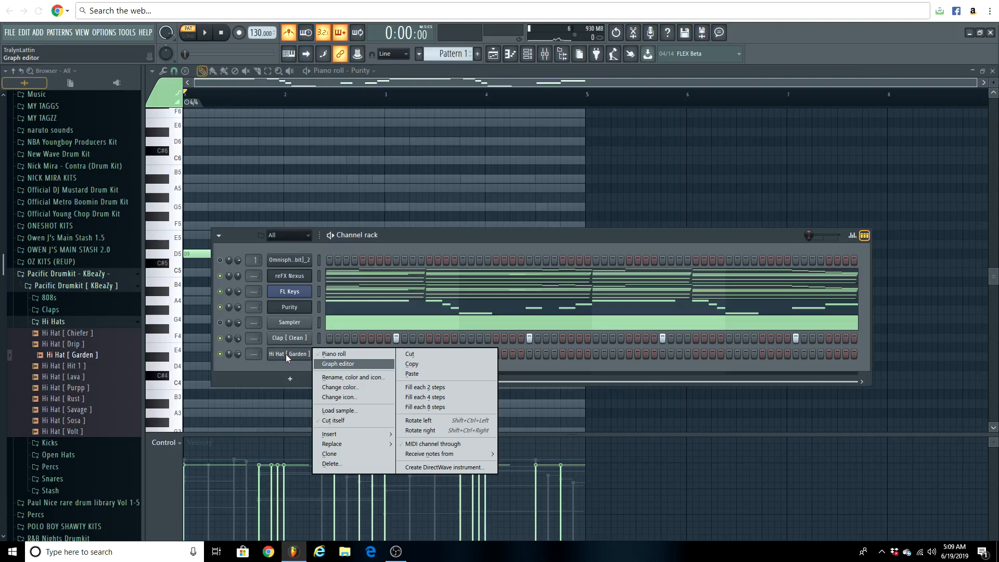
{"action": "left_click", "coordinate": [286, 356]}
{"action": "right_click", "coordinate": [313, 353]}
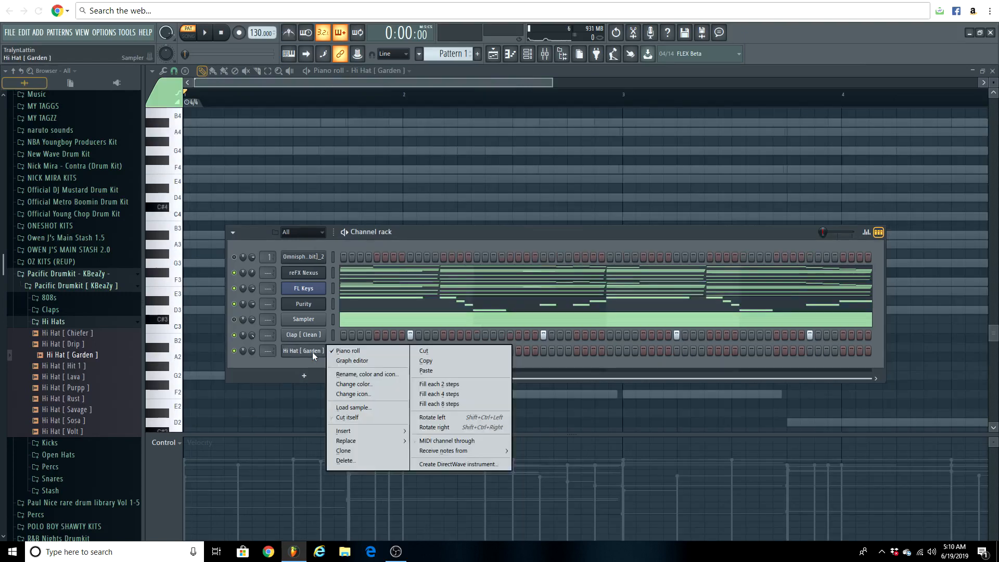
{"action": "left_click", "coordinate": [446, 385]}
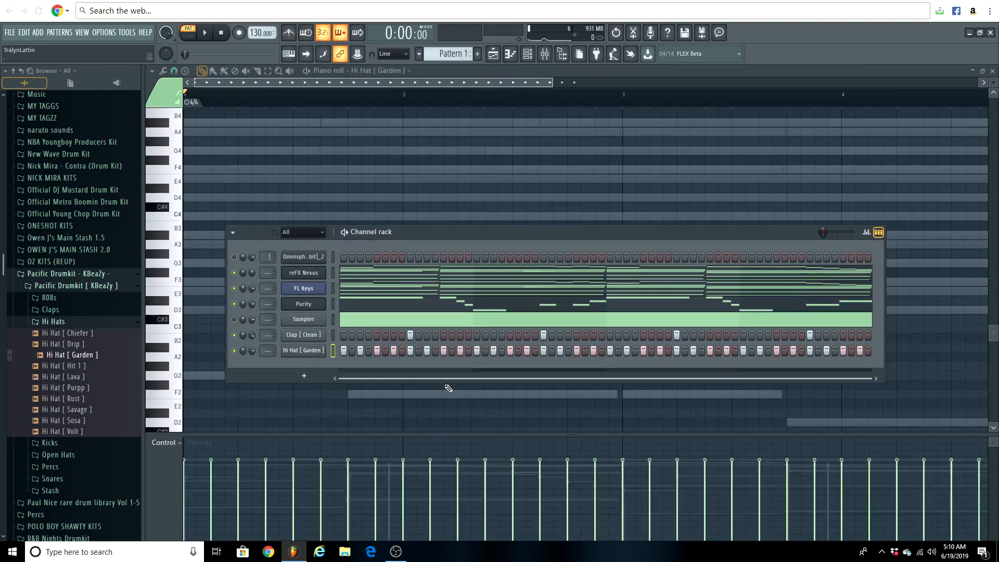
{"action": "right_click", "coordinate": [308, 353]}
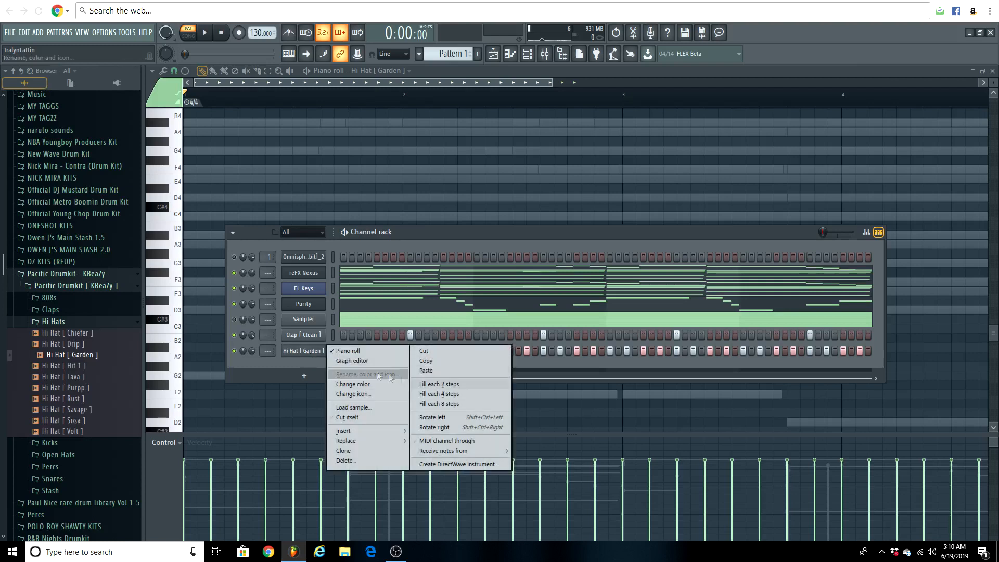
{"action": "left_click", "coordinate": [307, 361]}
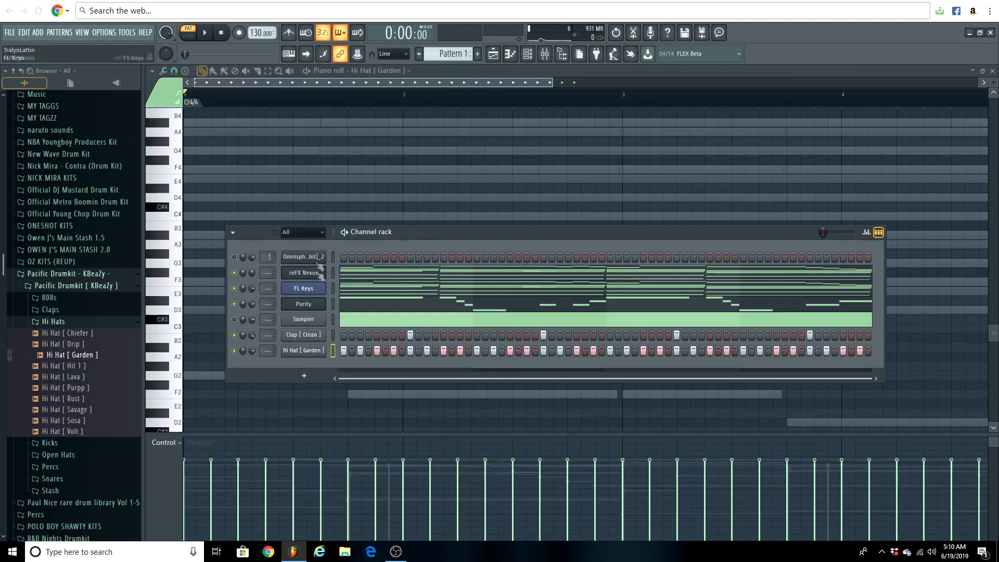
{"action": "left_click", "coordinate": [205, 32]}
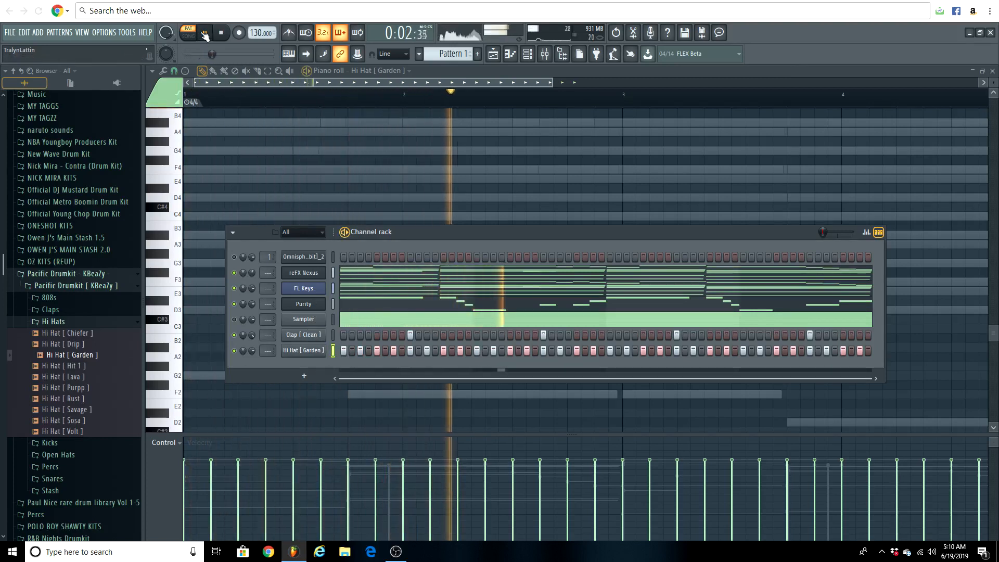
{"action": "left_click", "coordinate": [204, 35]}
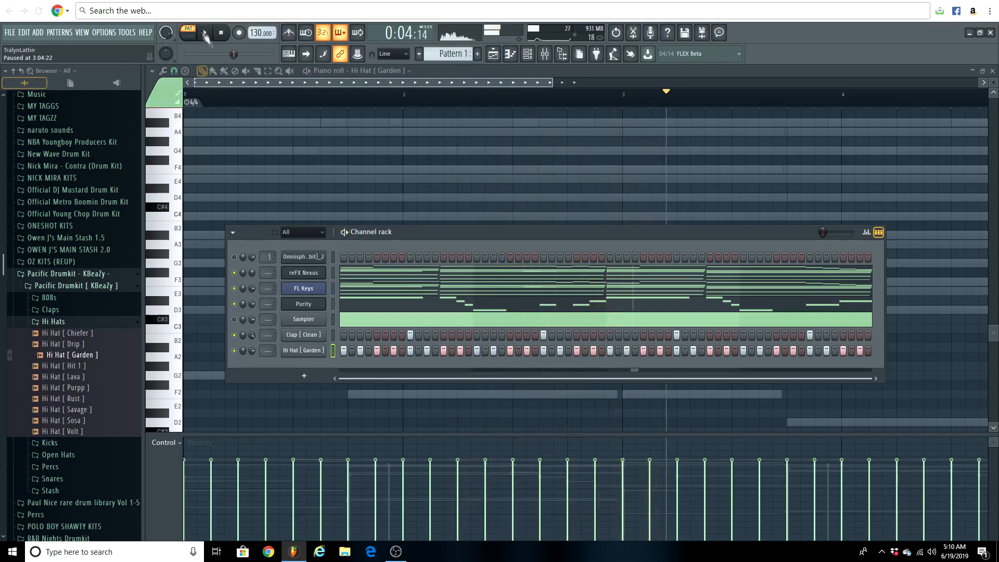
- Open the hi-hat channel in the piano roll and delete its notes in bars 2 to 4
{"action": "right_click", "coordinate": [307, 350]}
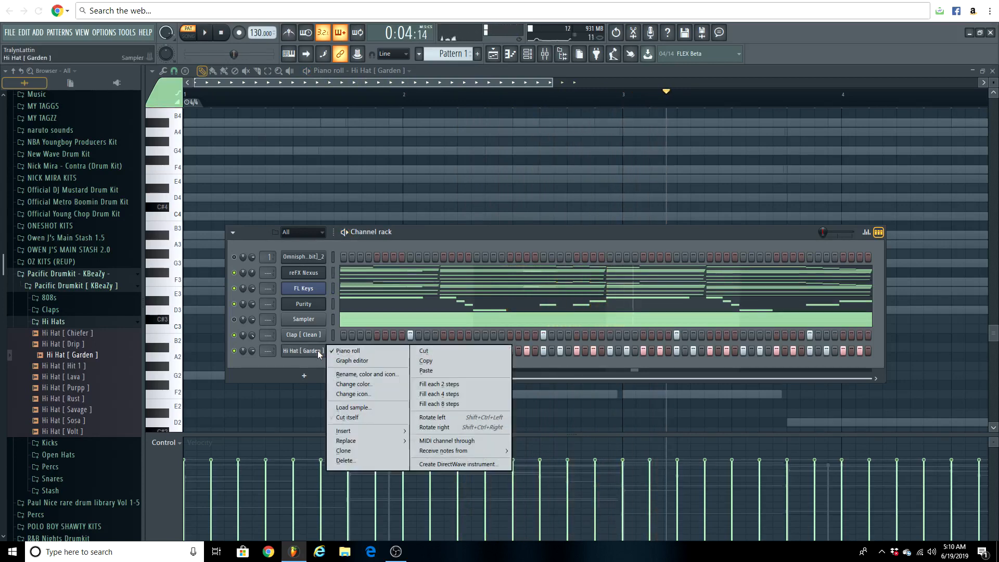
{"action": "left_click", "coordinate": [353, 351]}
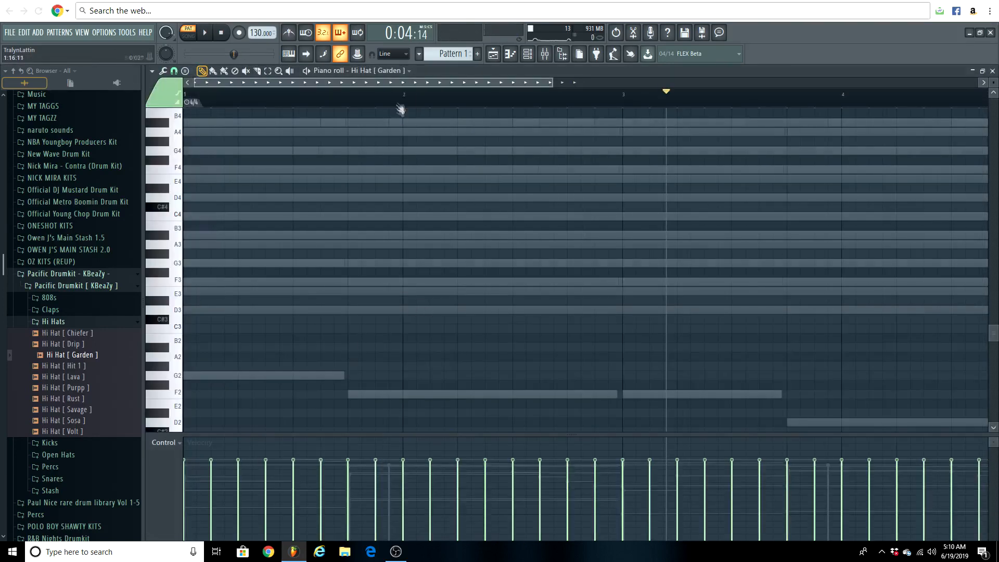
{"action": "left_click_drag", "start_coordinate": [639, 250], "coordinate": [281, 356]}
{"action": "key", "text": "Delete"}
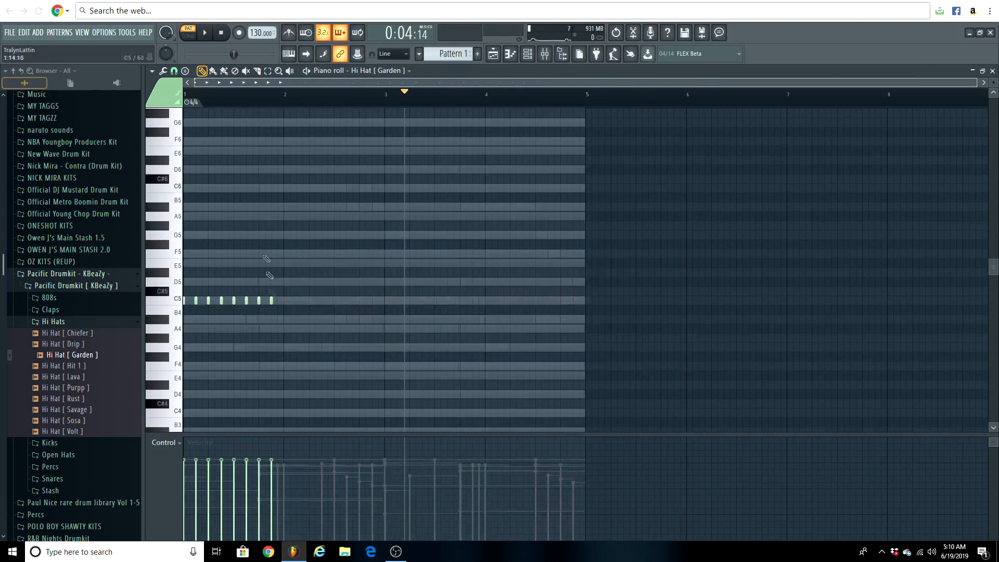
- Set the snap to 1/2 step and add C5 hi-hat notes half a step and one step after the first hit
{"action": "scroll", "coordinate": [297, 99], "scroll_direction": "up", "scroll_amount": 5}
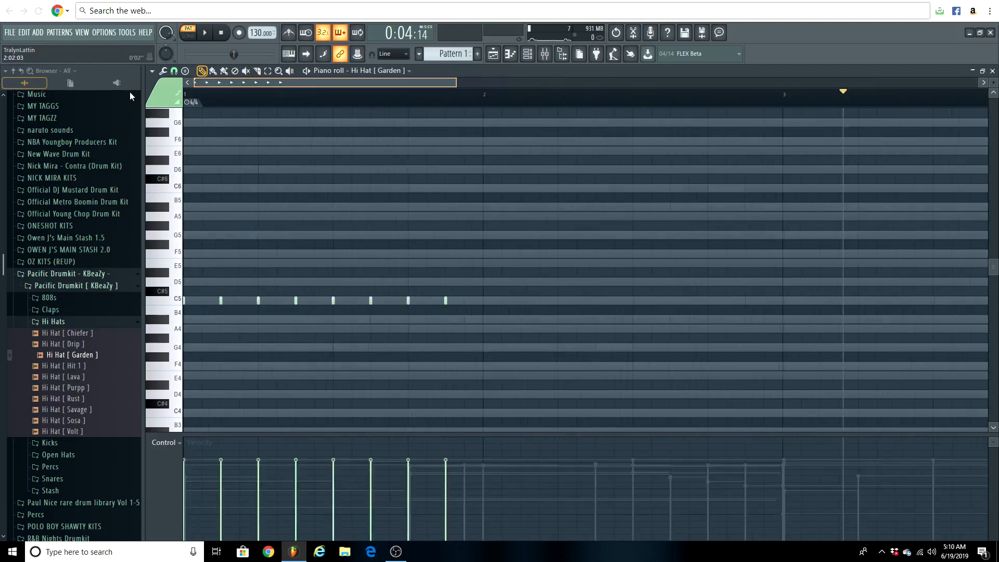
{"action": "scroll", "coordinate": [223, 97], "scroll_direction": "up", "scroll_amount": 2}
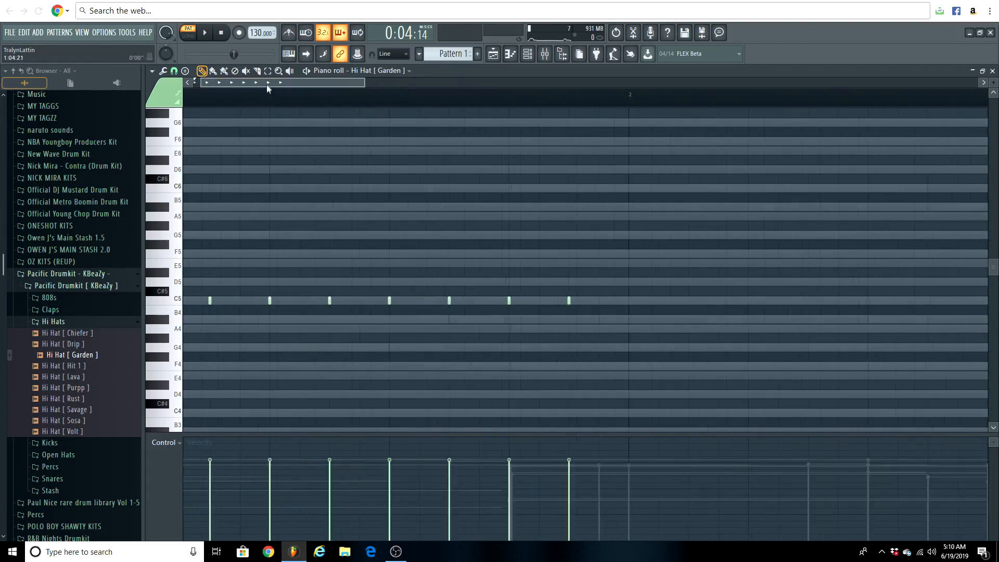
{"action": "left_click", "coordinate": [174, 70]}
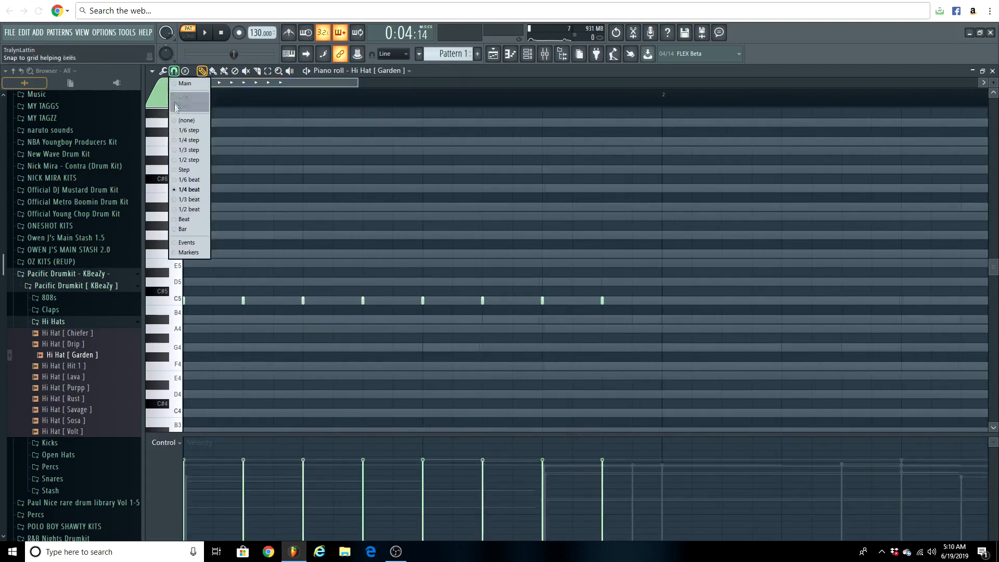
{"action": "left_click", "coordinate": [186, 164]}
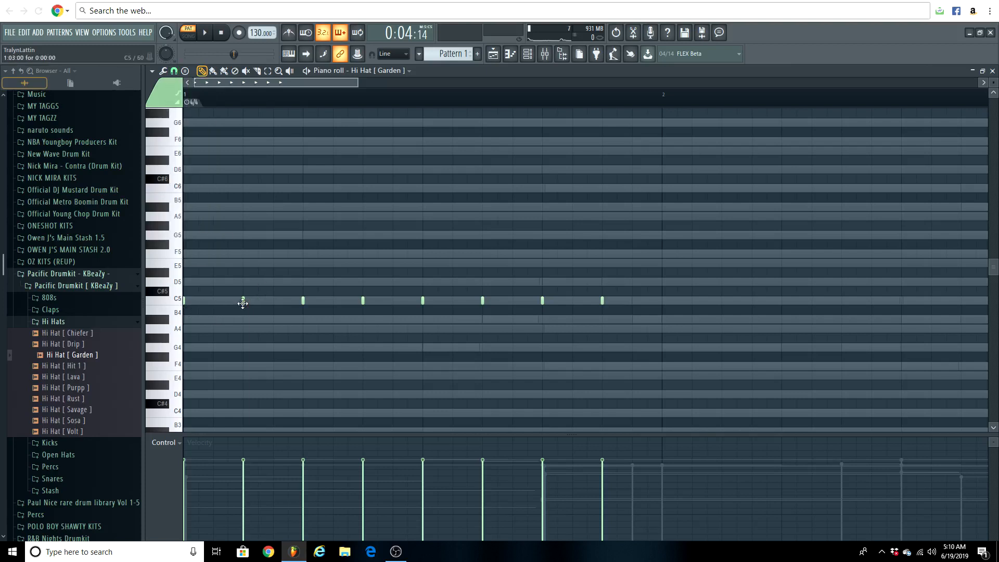
{"action": "left_click", "coordinate": [198, 302]}
{"action": "key", "text": "space"}
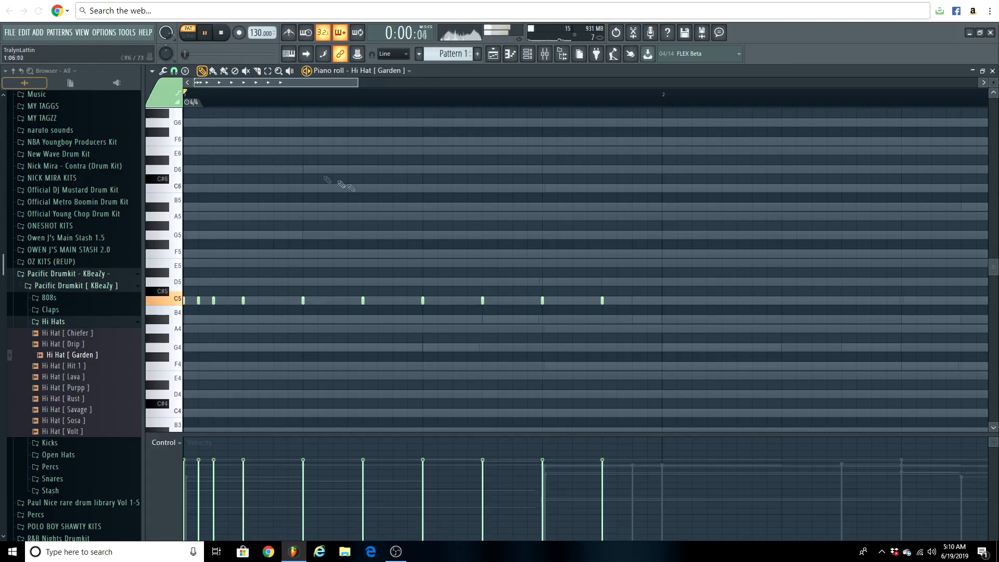
{"action": "key", "text": "space"}
- Delete the hi-hat note half a step after the first hit and play the pattern back
{"action": "right_click", "coordinate": [198, 301]}
{"action": "key", "text": "space"}
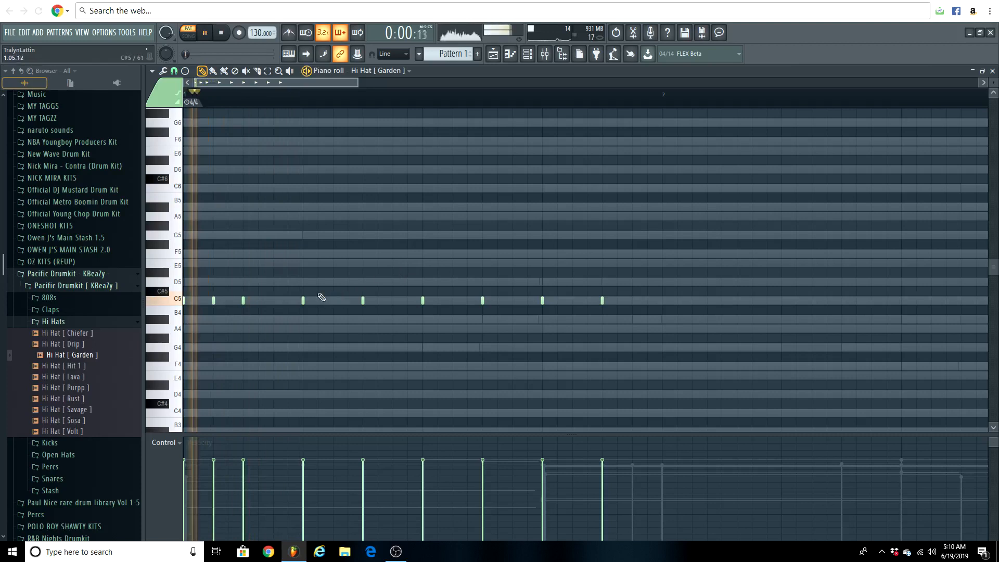
{"action": "key", "text": "space"}
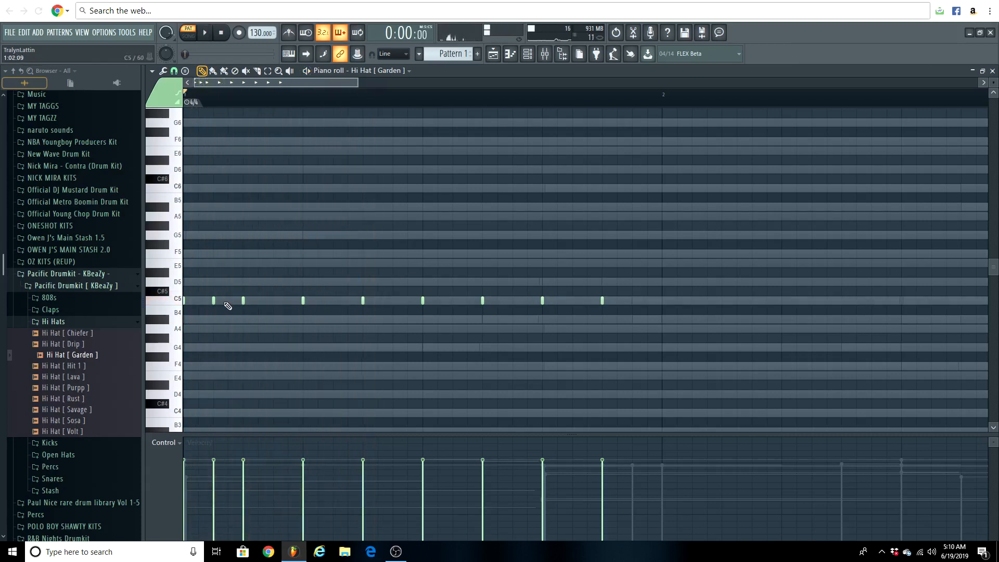
- Delete the hi-hat note one step after the first hit, add a C5 note half a step after step 5, and play back
{"action": "right_click", "coordinate": [214, 301]}
{"action": "key", "text": "space"}
{"action": "left_click", "coordinate": [318, 301]}
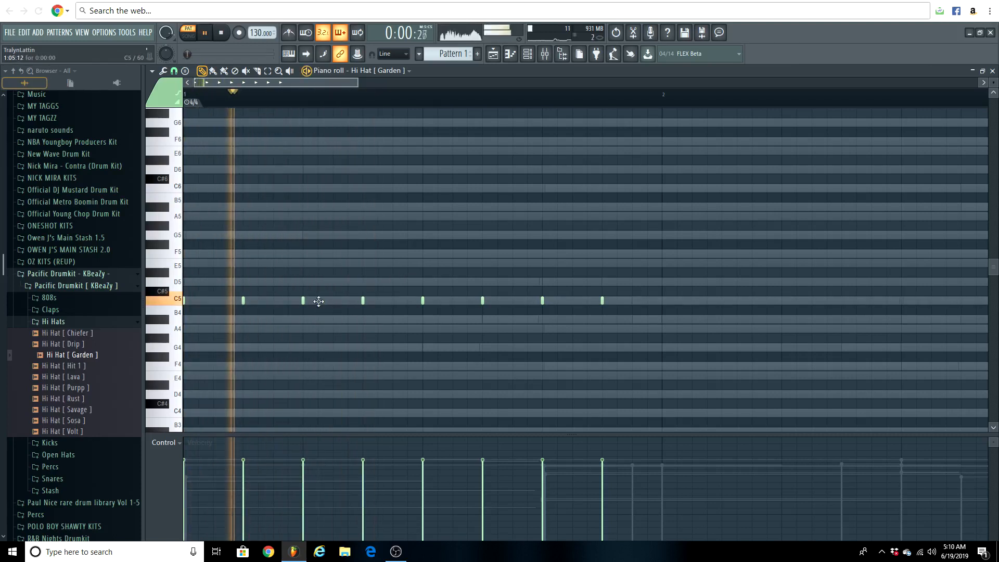
{"action": "key", "text": "space"}
{"action": "key", "text": "space"}
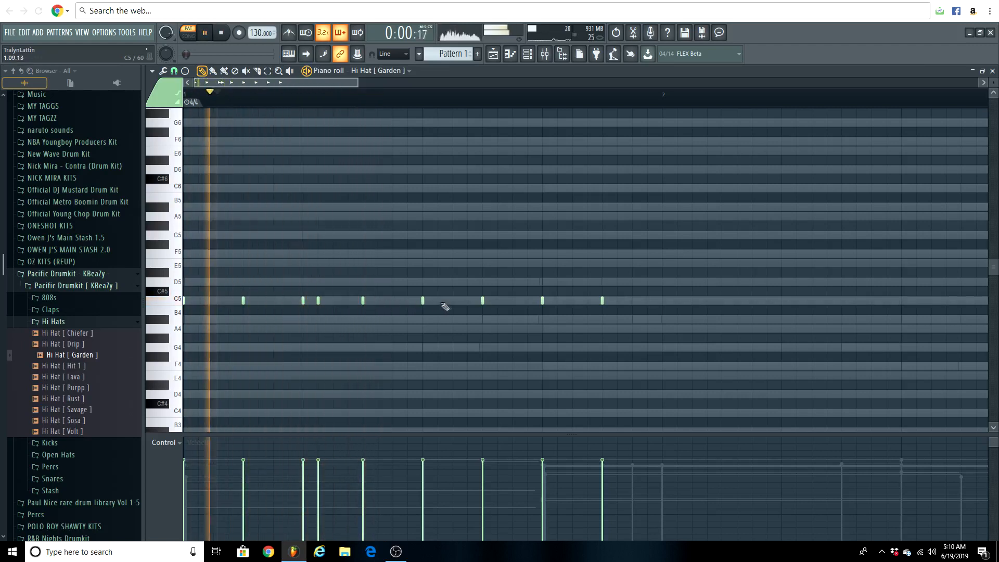
- Add C5 hi-hat notes half a step and one step after the step 13 hit in bar 1 and play back
{"action": "key", "text": "space"}
{"action": "left_click", "coordinate": [558, 302]}
{"action": "key", "text": "space"}
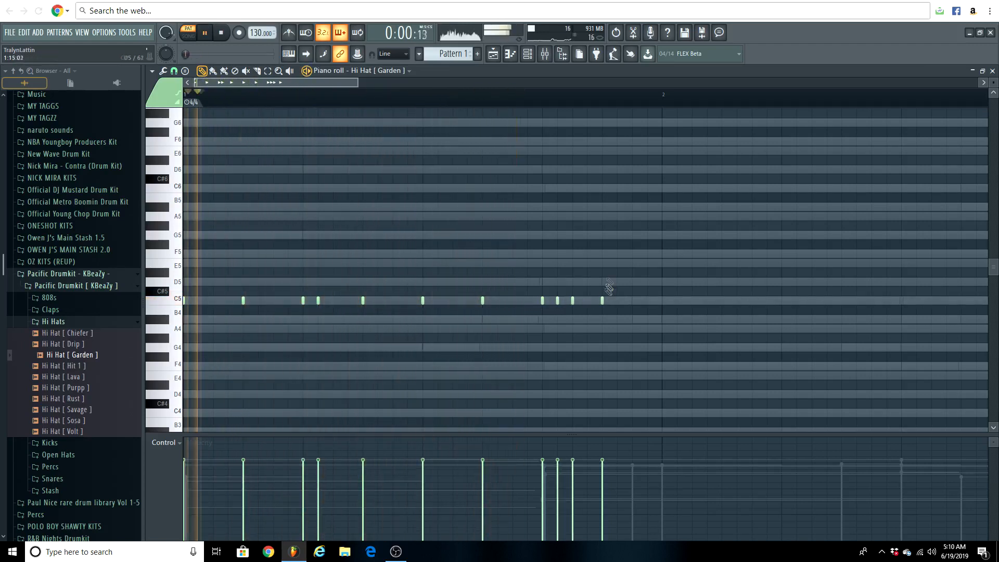
{"action": "scroll", "coordinate": [358, 107], "scroll_direction": "down", "scroll_amount": 2}
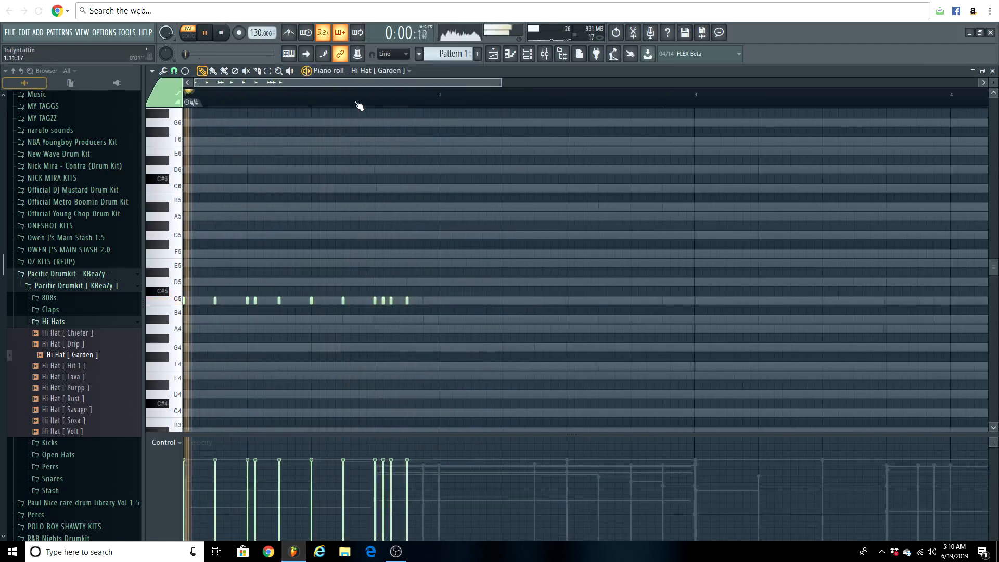
{"action": "key", "text": "space"}
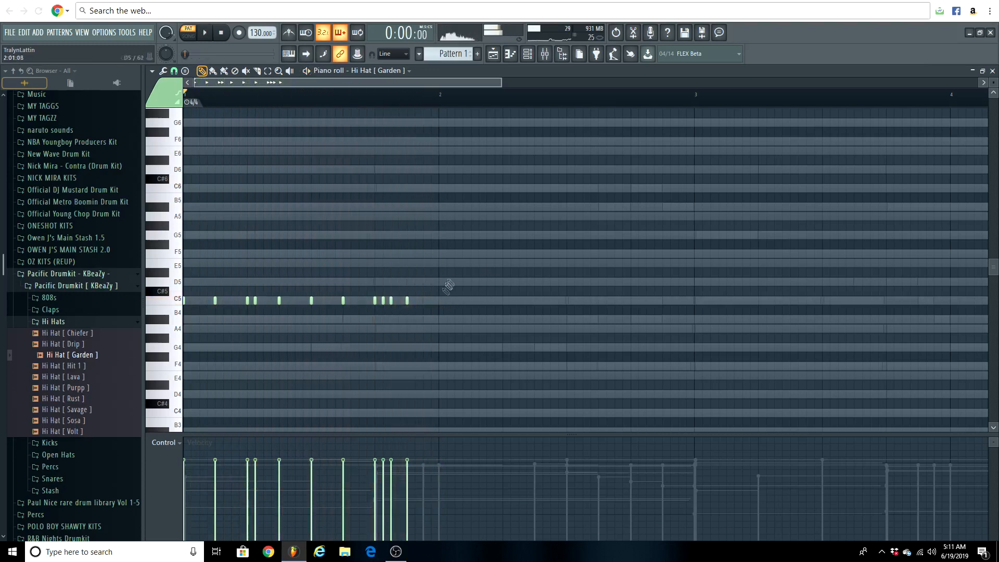
- Set the snap to 1/3 step and add a roll of eight consecutive C5 hi-hat notes from the start of bar 2
{"action": "scroll", "coordinate": [480, 103], "scroll_direction": "up", "scroll_amount": 2}
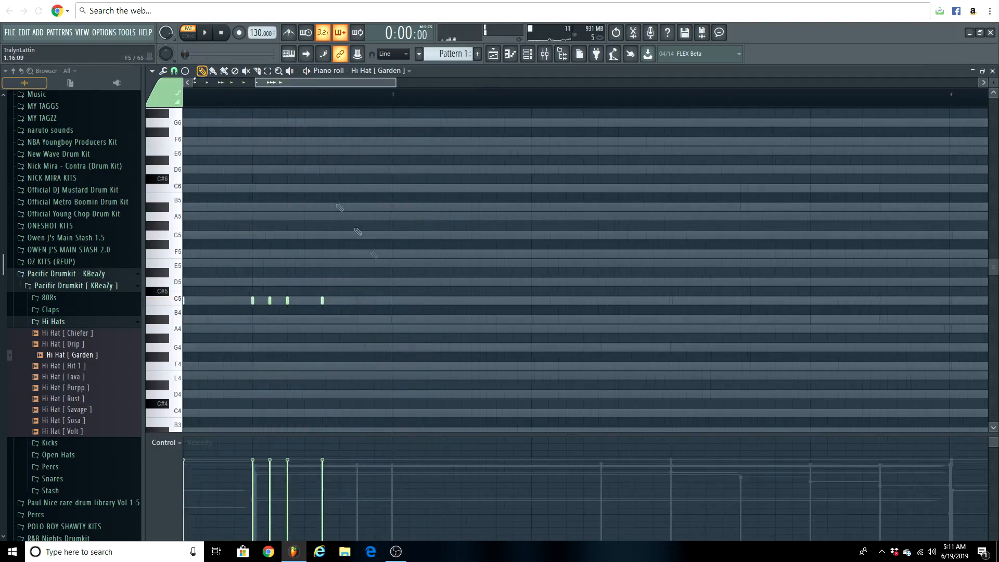
{"action": "left_click", "coordinate": [175, 72]}
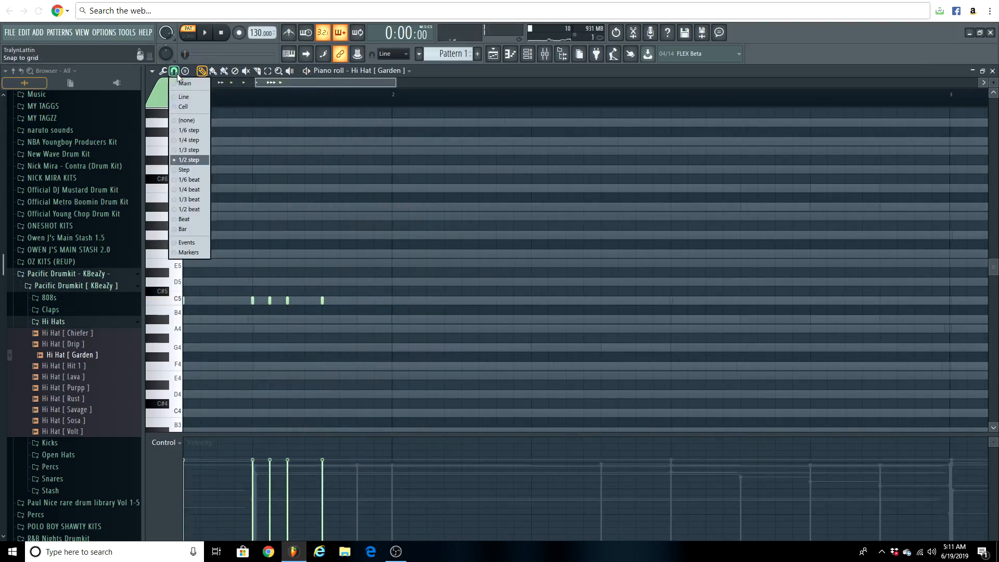
{"action": "left_click", "coordinate": [196, 150]}
{"action": "left_click", "coordinate": [393, 301]}
{"action": "left_click", "coordinate": [404, 301]}
{"action": "left_click", "coordinate": [416, 301]}
{"action": "left_click", "coordinate": [427, 300]}
{"action": "left_click", "coordinate": [439, 301]}
{"action": "left_click", "coordinate": [451, 301]}
{"action": "left_click", "coordinate": [462, 301]}
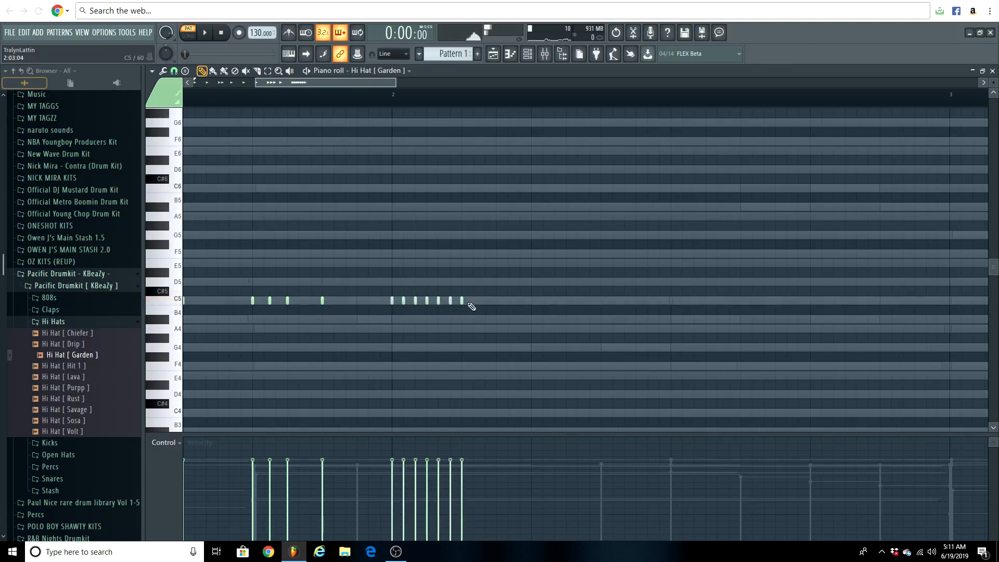
{"action": "left_click", "coordinate": [473, 301]}
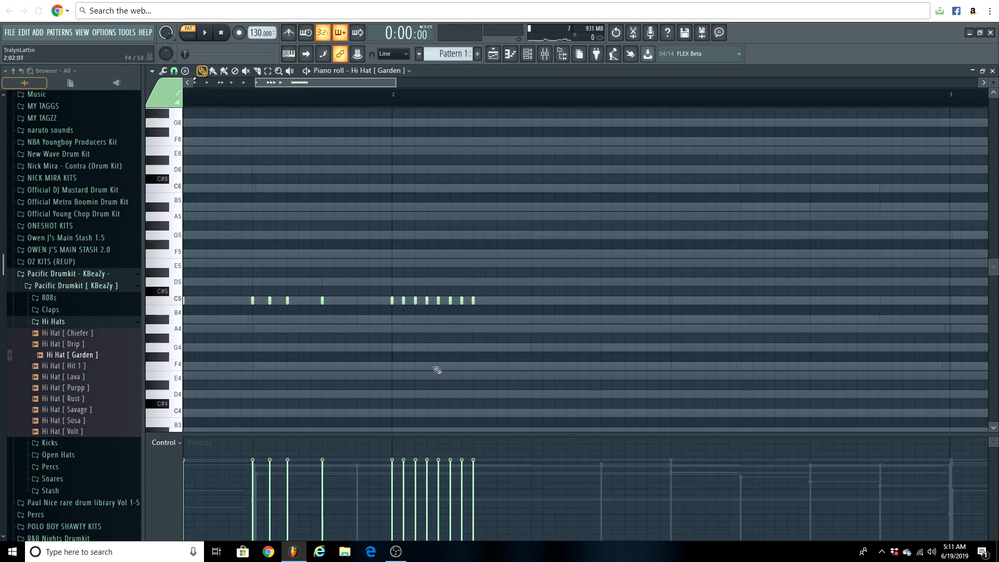
- Slope the velocities of the eight-note roll in bar 2 steadily down to nearly zero and play the pattern back
{"action": "left_click", "coordinate": [174, 71]}
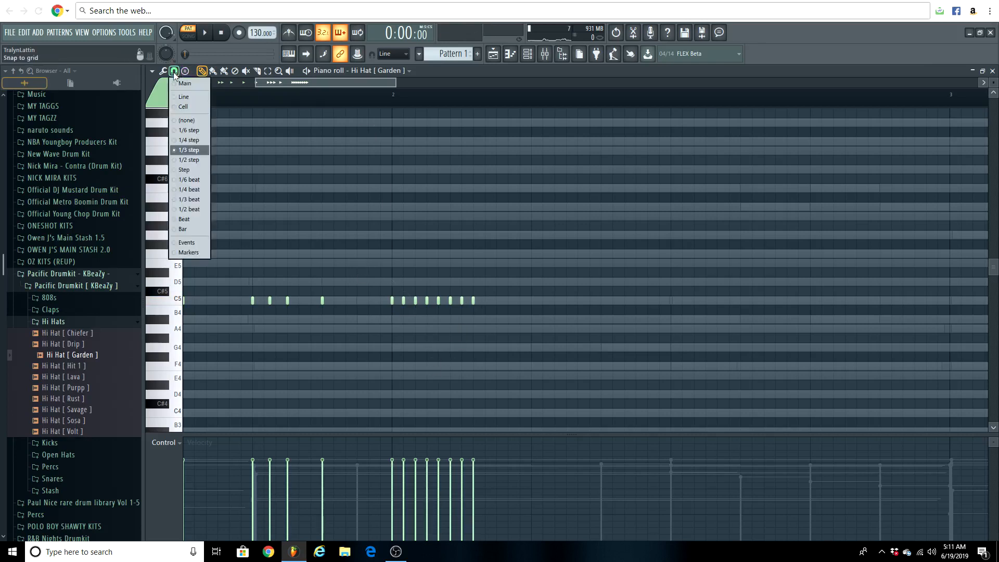
{"action": "left_click", "coordinate": [188, 140]}
{"action": "scroll", "coordinate": [299, 105], "scroll_direction": "down", "scroll_amount": 2}
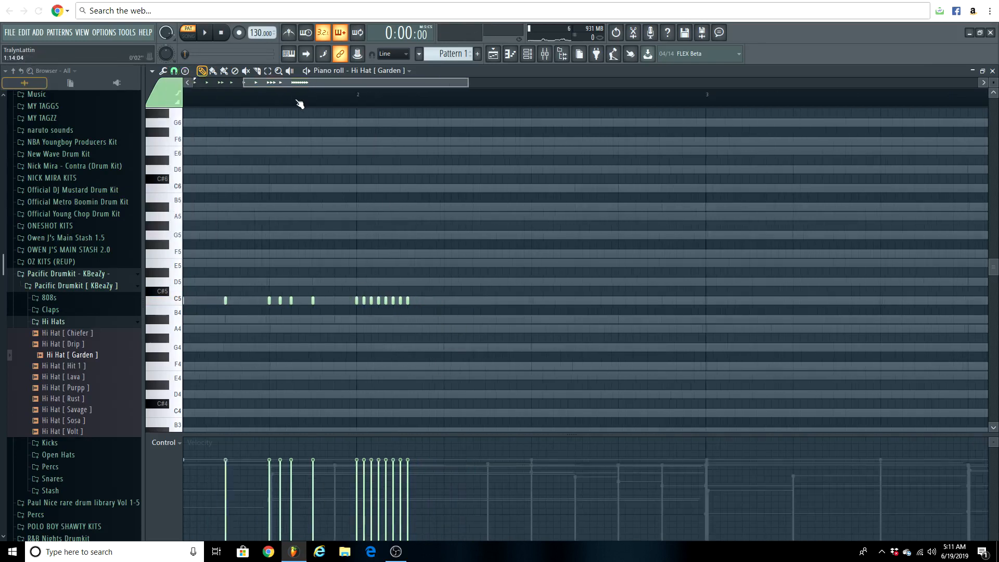
{"action": "left_click_drag", "start_coordinate": [357, 460], "coordinate": [422, 535]}
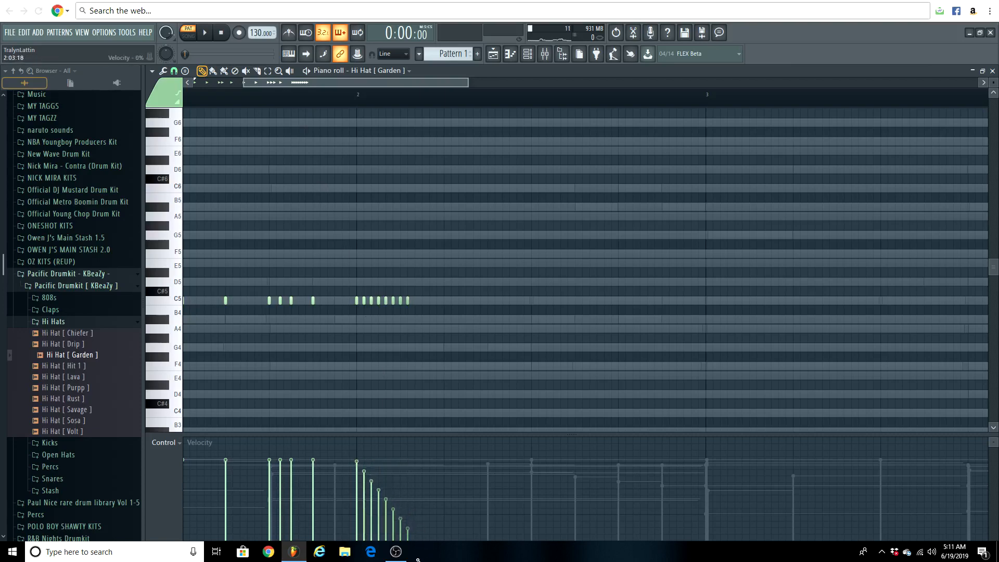
{"action": "key", "text": "space"}
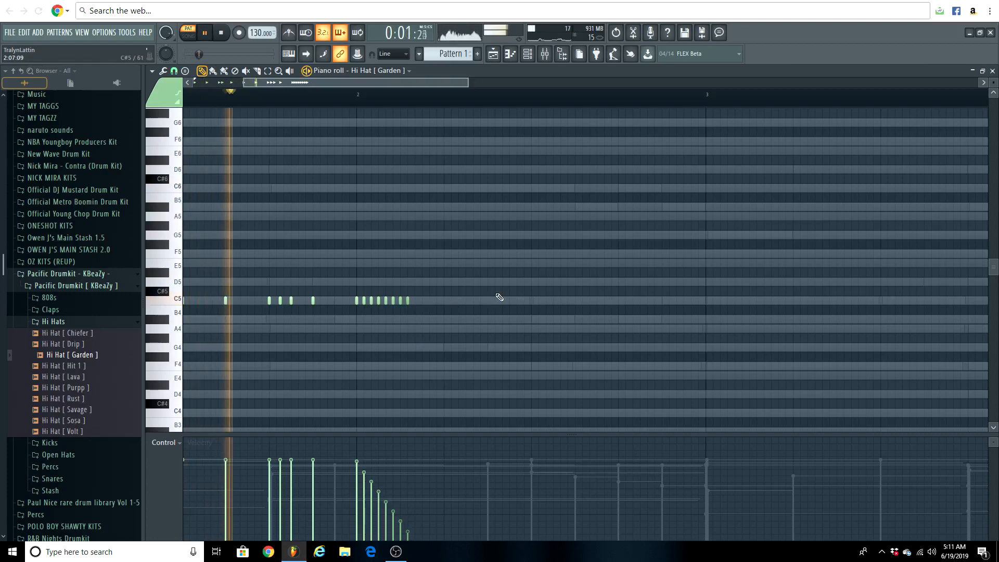
{"action": "key", "text": "space"}
- In bar 2, add C5 hi-hat notes on steps 5 and 7 and G4 notes on steps 9, 10 and 11
{"action": "scroll", "coordinate": [362, 109], "scroll_direction": "down", "scroll_amount": 2}
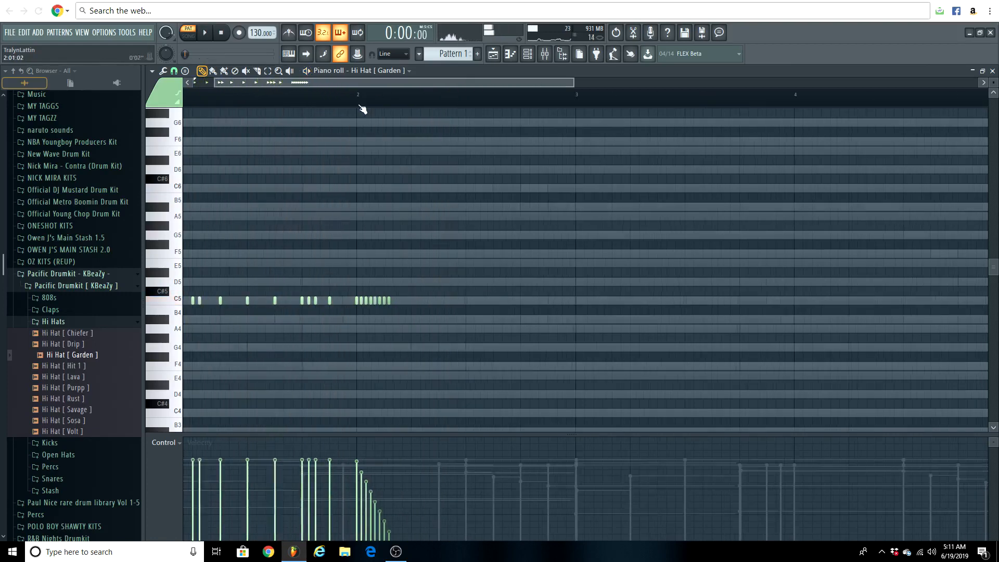
{"action": "scroll", "coordinate": [336, 101], "scroll_direction": "down", "scroll_amount": 2}
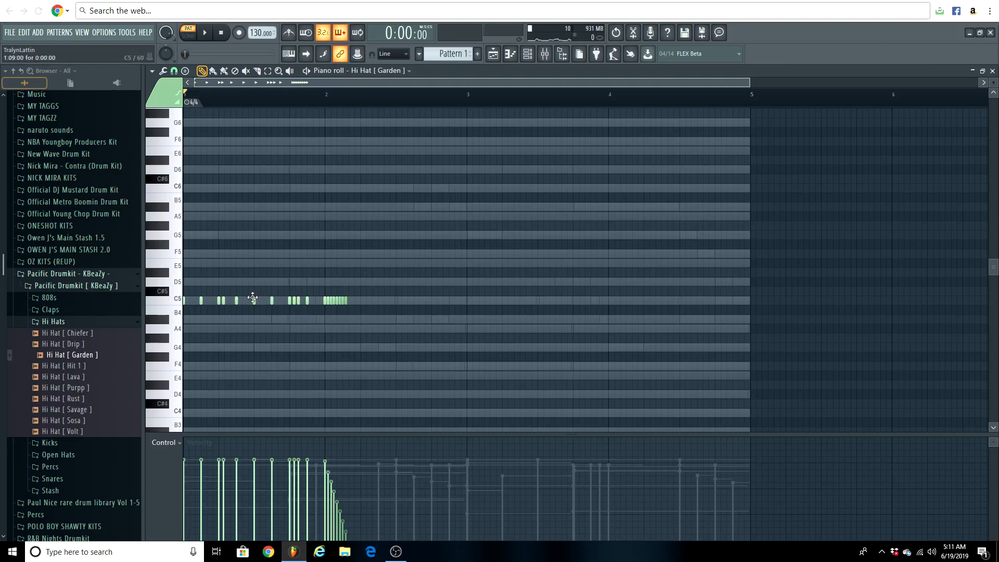
{"action": "scroll", "coordinate": [352, 104], "scroll_direction": "up", "scroll_amount": 4}
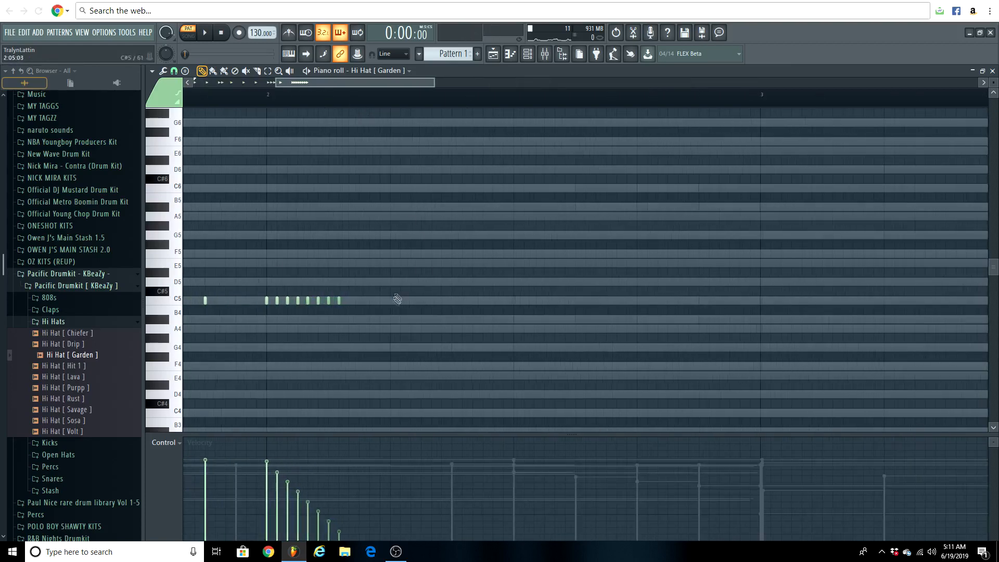
{"action": "left_click", "coordinate": [390, 300]}
{"action": "left_click", "coordinate": [452, 300]}
{"action": "left_click", "coordinate": [531, 347]}
{"action": "left_click", "coordinate": [577, 349]}
{"action": "left_click", "coordinate": [545, 348]}
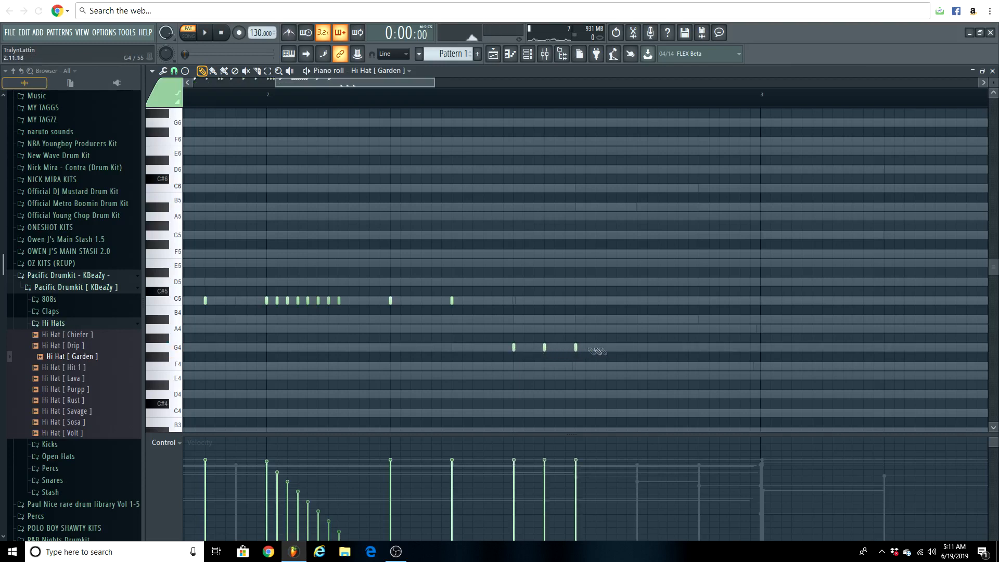
- Add an A#4 hi-hat note on step 13 and C5 notes on steps 15 and 16 of bar 2, and play back
{"action": "left_click", "coordinate": [638, 319]}
{"action": "left_click", "coordinate": [700, 300]}
{"action": "left_click", "coordinate": [730, 300]}
{"action": "key", "text": "space"}
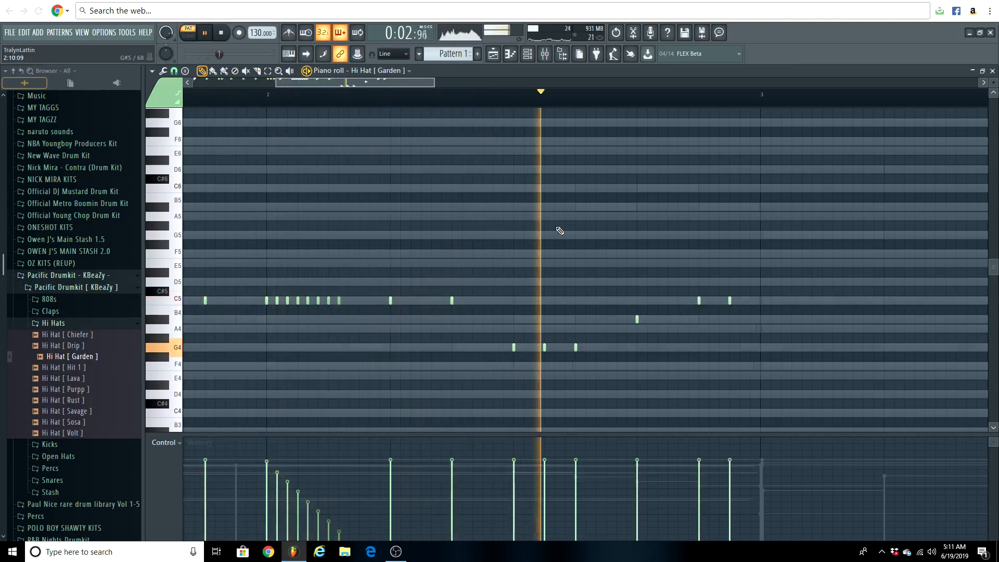
{"action": "key", "text": "space"}
- Select all hi-hat notes, set the snap to Bar, duplicate the notes into bars 3 and 4, deselect them and play back
{"action": "scroll", "coordinate": [408, 105], "scroll_direction": "down", "scroll_amount": 4}
{"action": "scroll", "coordinate": [504, 177], "scroll_direction": "down", "scroll_amount": 3}
{"action": "scroll", "coordinate": [404, 107], "scroll_direction": "down", "scroll_amount": 2}
{"action": "left_click_drag", "start_coordinate": [511, 212], "coordinate": [104, 344]}
{"action": "left_click", "coordinate": [174, 71]}
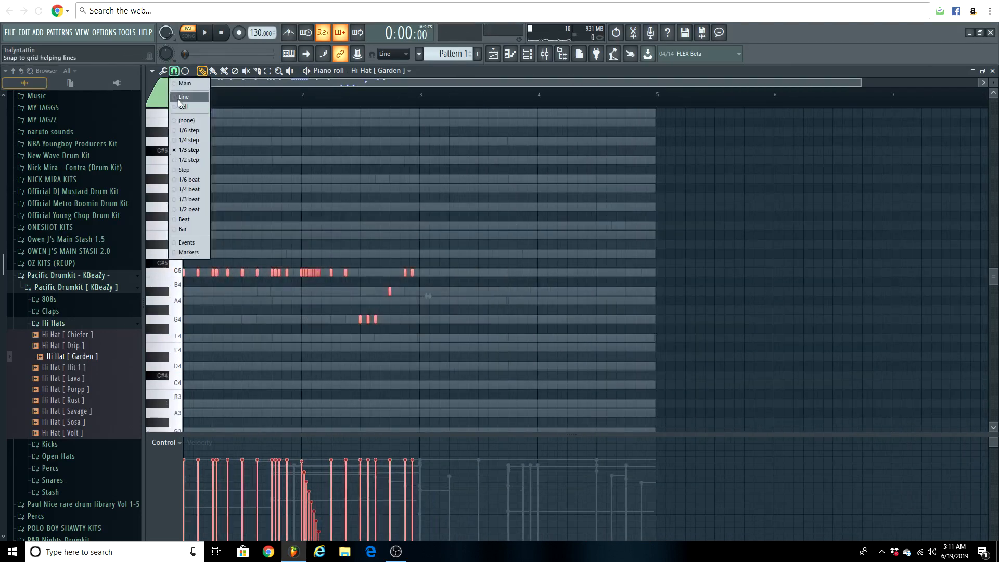
{"action": "left_click", "coordinate": [187, 230]}
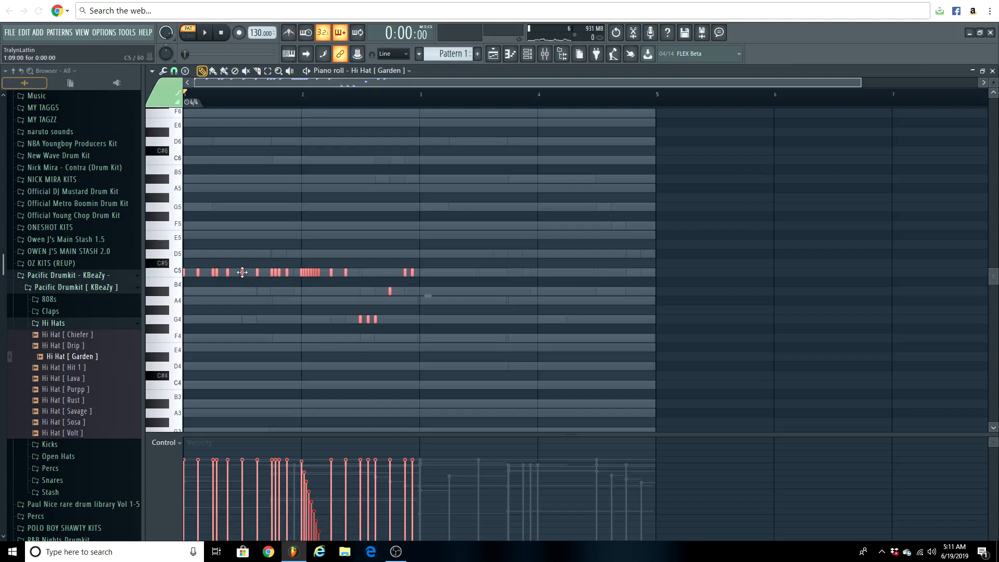
{"action": "key", "text": "ctrl+b"}
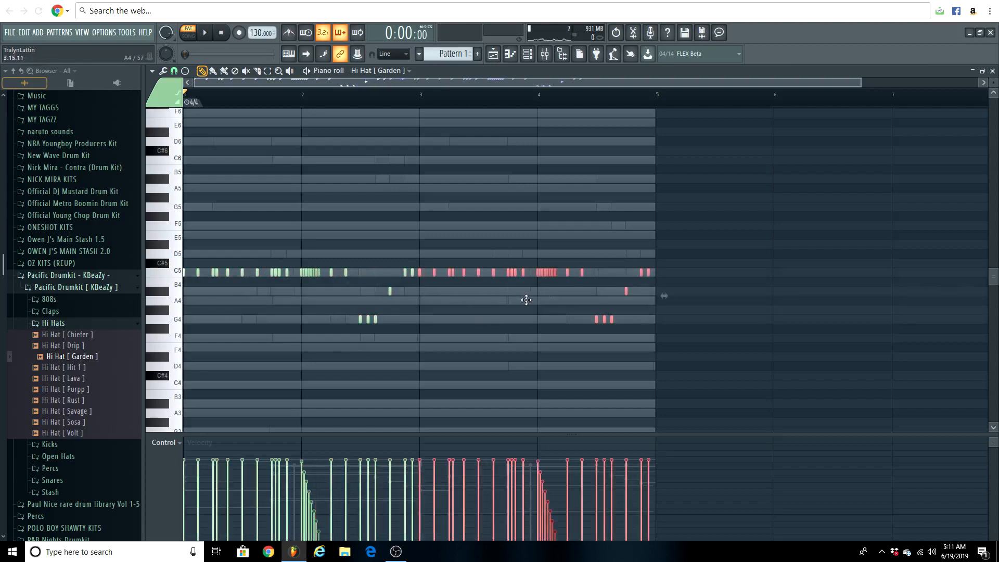
{"action": "key", "text": "ctrl+d"}
{"action": "key", "text": "space"}
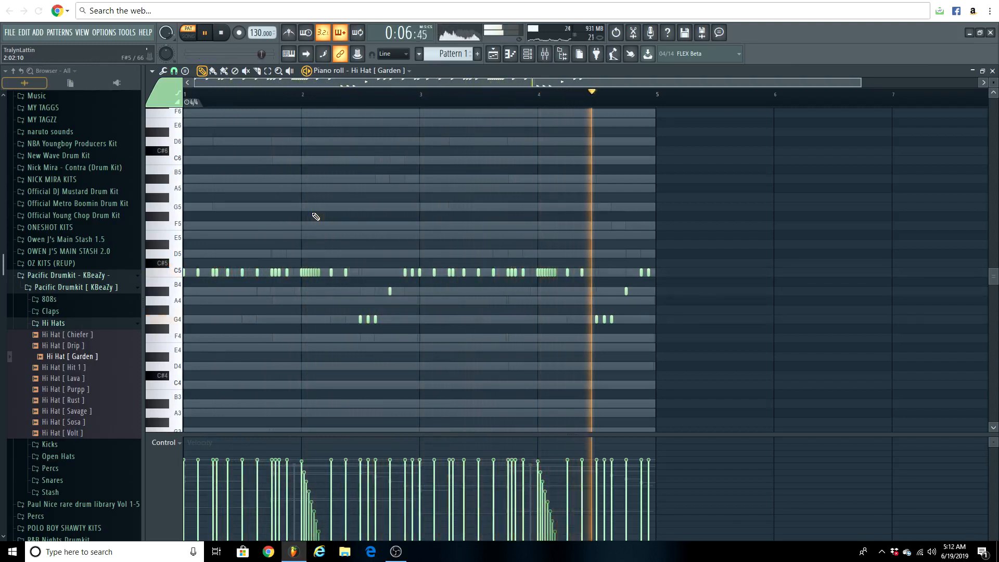
{"action": "key", "text": "space"}
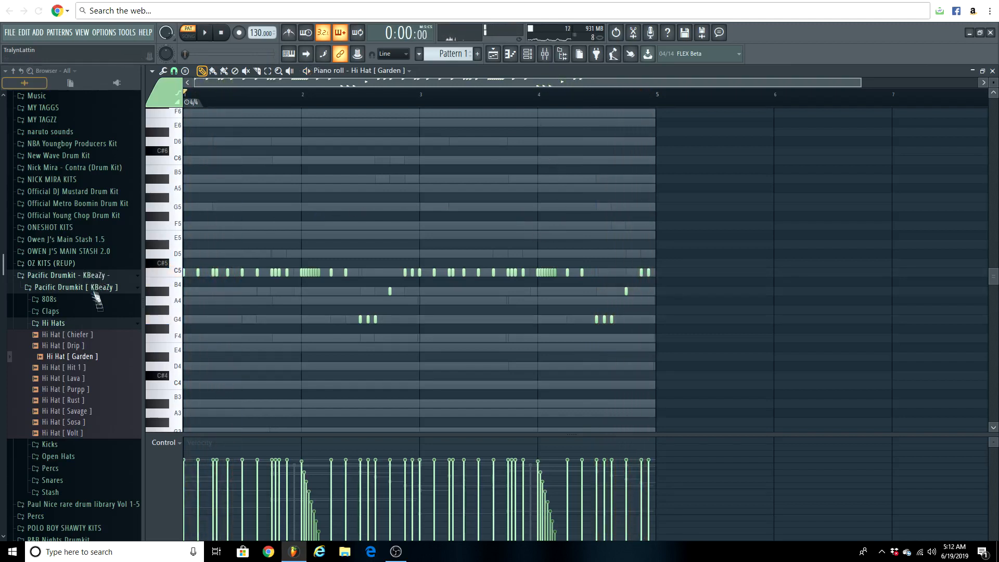
- Show the channel rack and audition the samples in the Open Hats folder of the Pacific Drumkit
{"action": "left_click", "coordinate": [528, 54]}
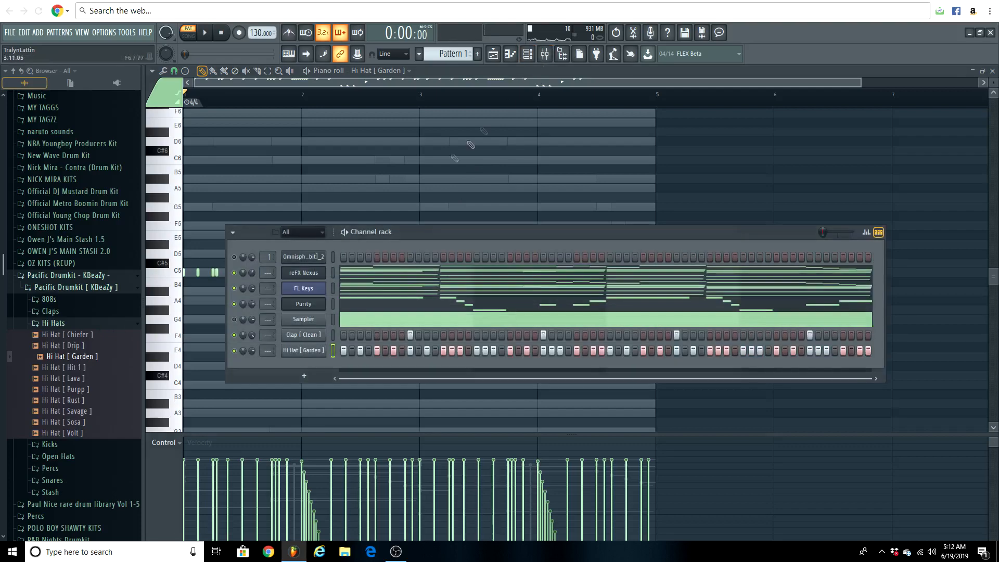
{"action": "scroll", "coordinate": [66, 364], "scroll_direction": "down", "scroll_amount": 5}
{"action": "scroll", "coordinate": [67, 416], "scroll_direction": "up", "scroll_amount": 2}
{"action": "left_click", "coordinate": [58, 324]}
{"action": "left_click", "coordinate": [62, 359]}
{"action": "left_click", "coordinate": [65, 370]}
{"action": "left_click", "coordinate": [70, 380]}
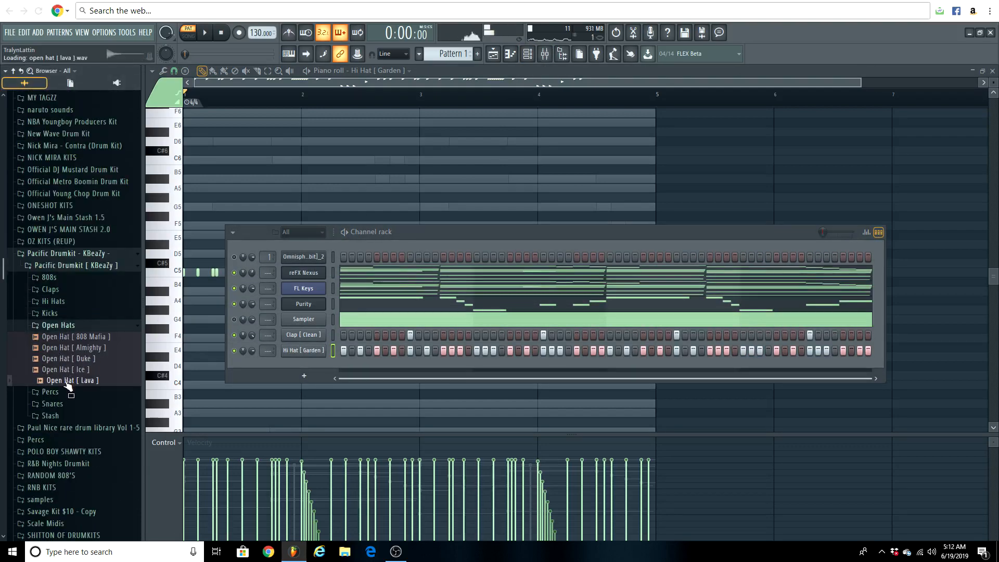
{"action": "left_click", "coordinate": [70, 369]}
{"action": "left_click", "coordinate": [71, 347]}
{"action": "left_click", "coordinate": [72, 359]}
- Add Open Hat [ Duke ] as a new channel with hits on step 5 of bars 1 and 3, playing the pattern back
{"action": "left_click_drag", "start_coordinate": [83, 370], "coordinate": [310, 361]}
{"action": "left_click", "coordinate": [377, 366]}
{"action": "key", "text": "space"}
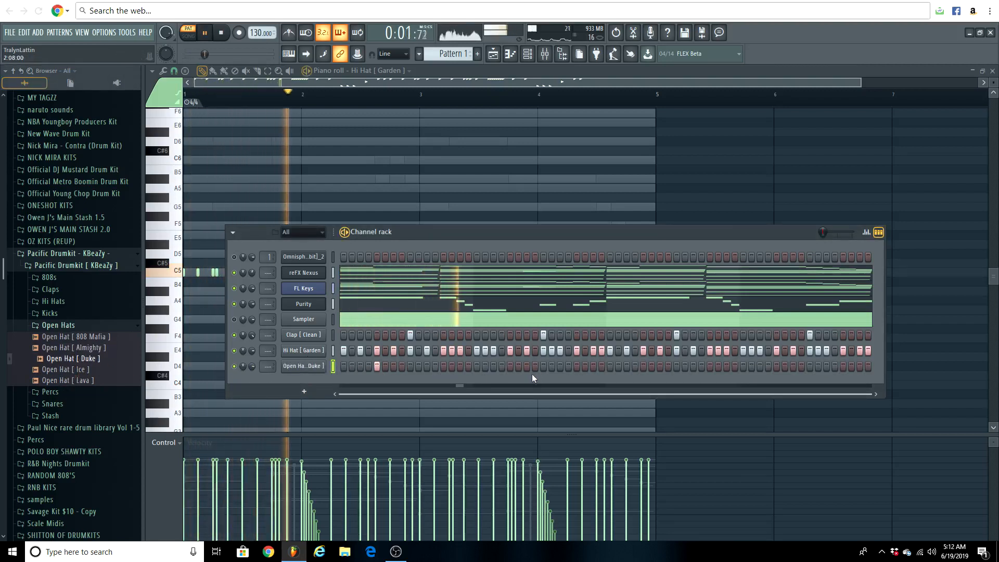
{"action": "left_click", "coordinate": [641, 366]}
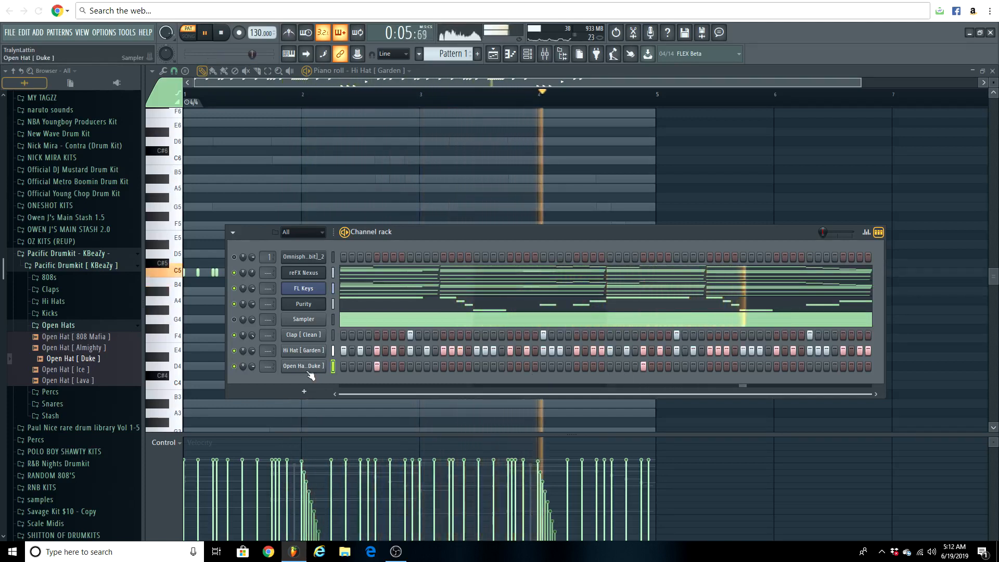
{"action": "key", "text": "space"}
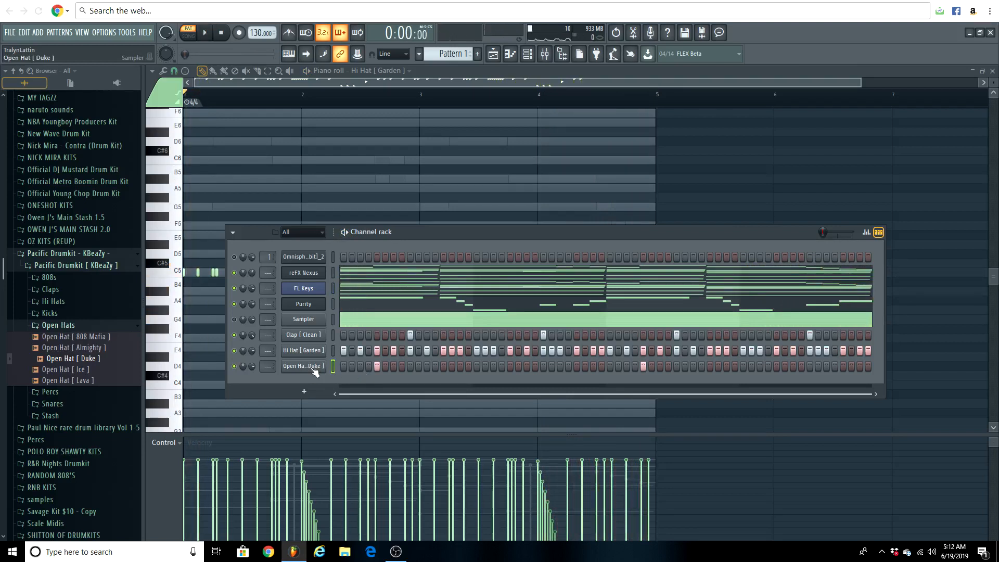
- Enable the Open Hat [ Duke ] volume envelope with hold at maximum and attack, decay, sustain and release at minimum
{"action": "left_click", "coordinate": [304, 366]}
{"action": "left_click", "coordinate": [254, 205]}
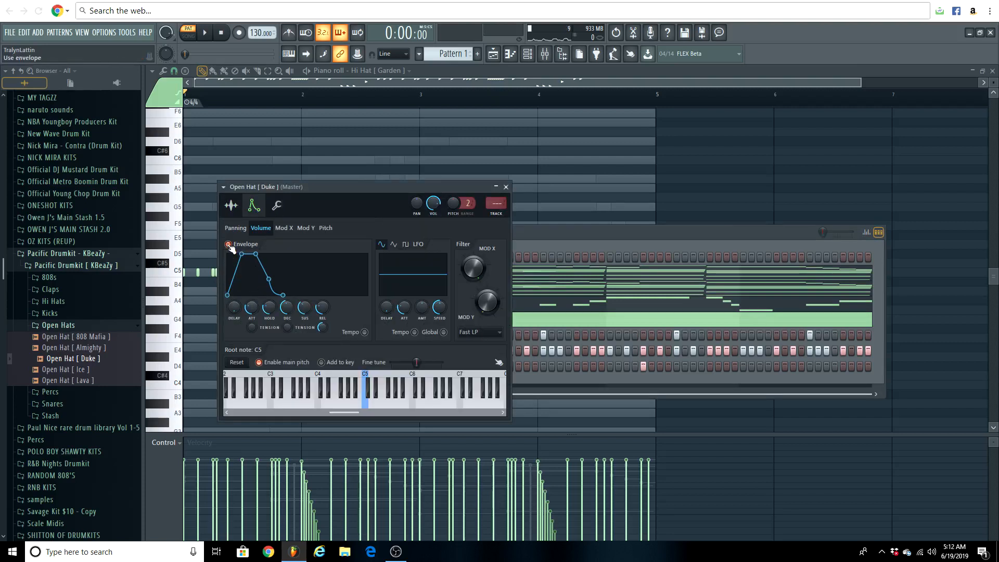
{"action": "left_click_drag", "start_coordinate": [255, 308], "coordinate": [292, 307]}
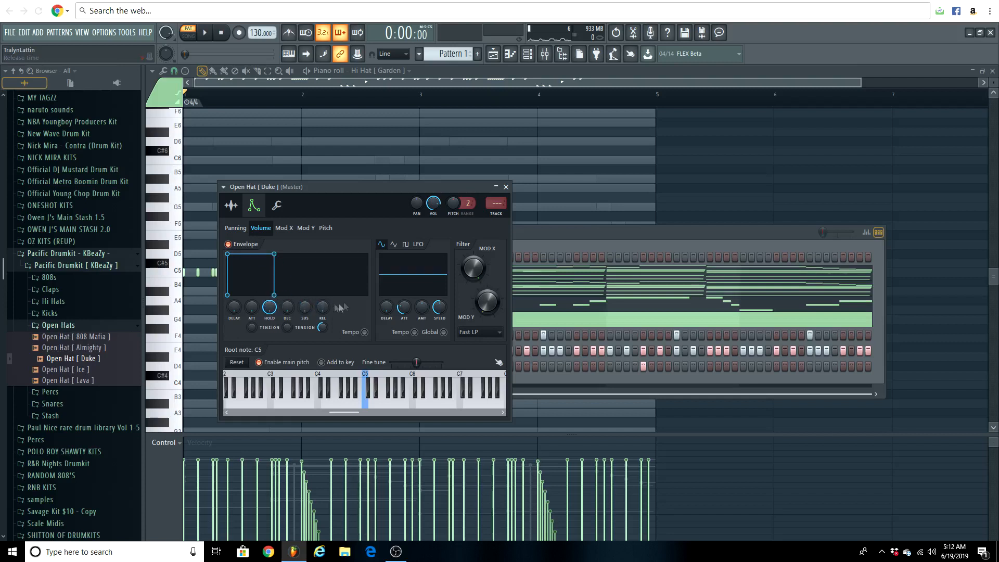
{"action": "left_click", "coordinate": [506, 187]}
- Open the Open Hat [ Duke ] channel in the piano roll, add a C5 note on step 7 of bar 1 and play back
{"action": "right_click", "coordinate": [314, 364]}
{"action": "left_click", "coordinate": [341, 364]}
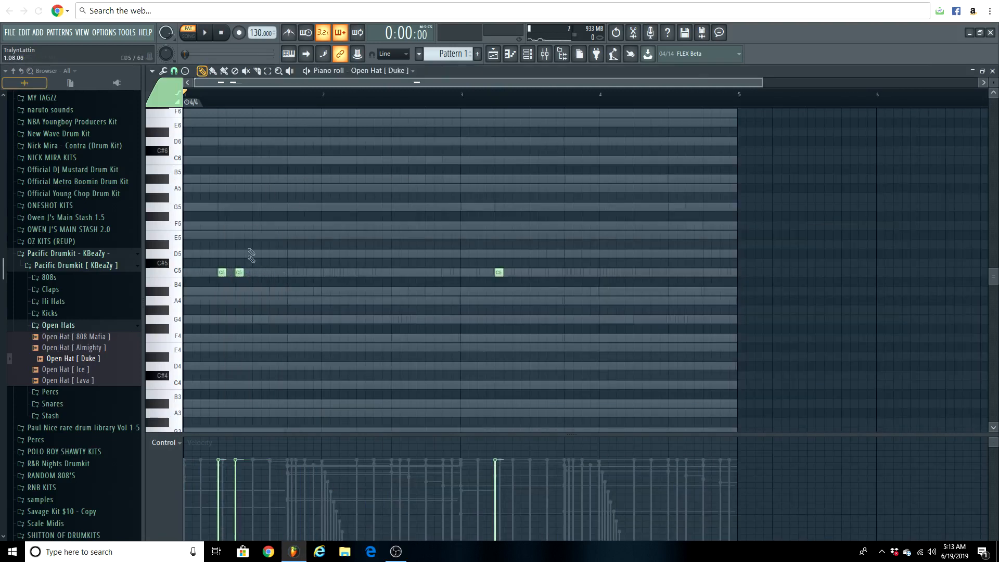
{"action": "key", "text": "space"}
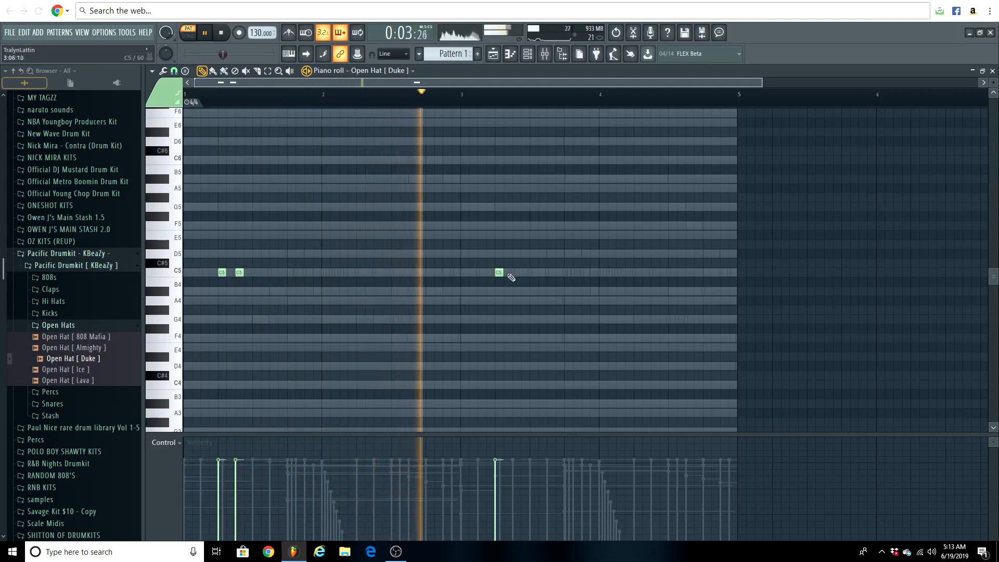
- Add C5 open-hat notes on steps 3 and 7 of bar 3 and slightly lower the velocities of that bar's first two hits
{"action": "left_click", "coordinate": [482, 273]}
{"action": "left_click", "coordinate": [516, 273]}
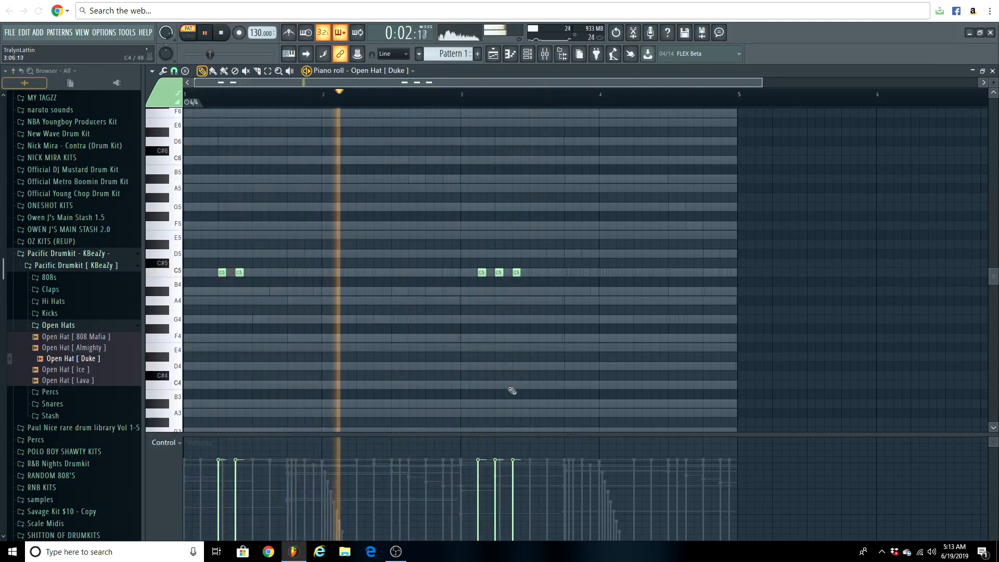
{"action": "left_click", "coordinate": [479, 471]}
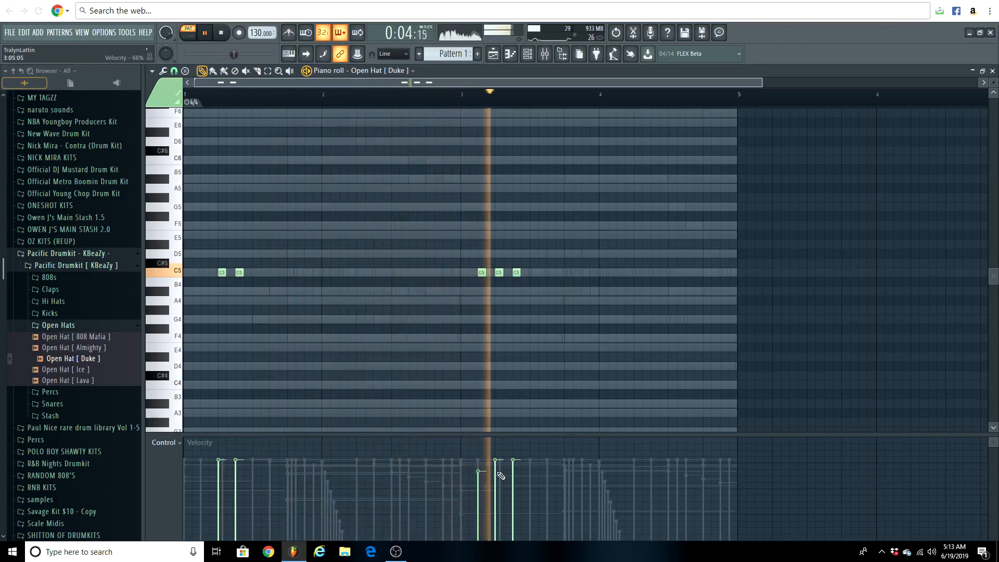
{"action": "left_click", "coordinate": [496, 468]}
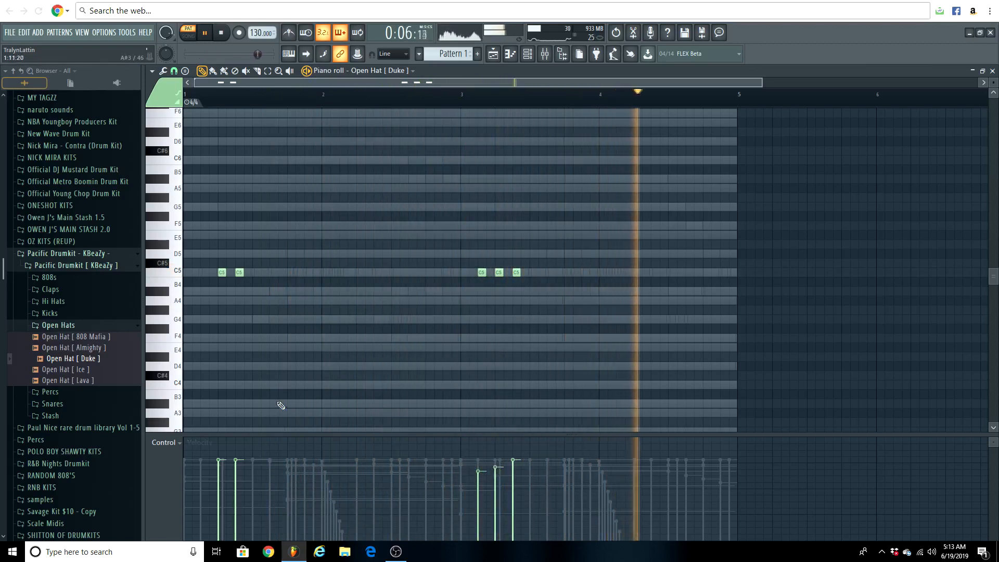
- Lower the velocity of bar 1's second open hat and pan the open-hat notes alternately left and right, playing the pattern back
{"action": "left_click", "coordinate": [236, 474]}
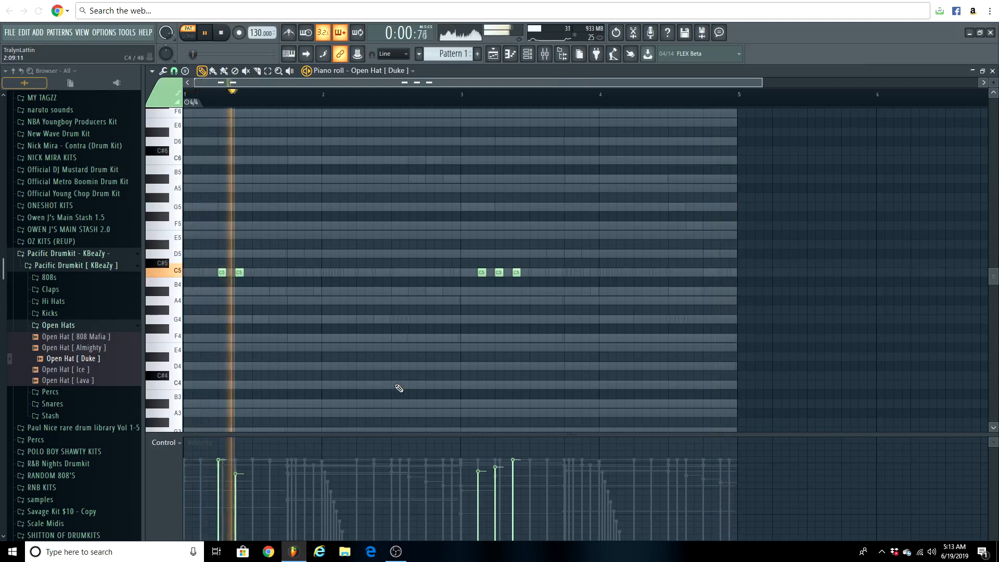
{"action": "key", "text": "space"}
{"action": "left_click", "coordinate": [165, 443]}
{"action": "left_click", "coordinate": [208, 459]}
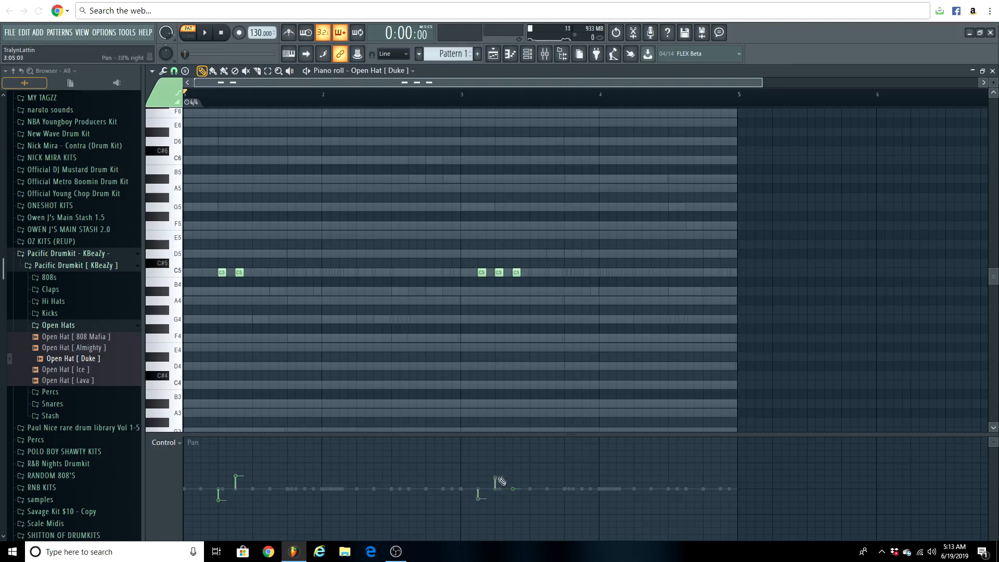
{"action": "key", "text": "space"}
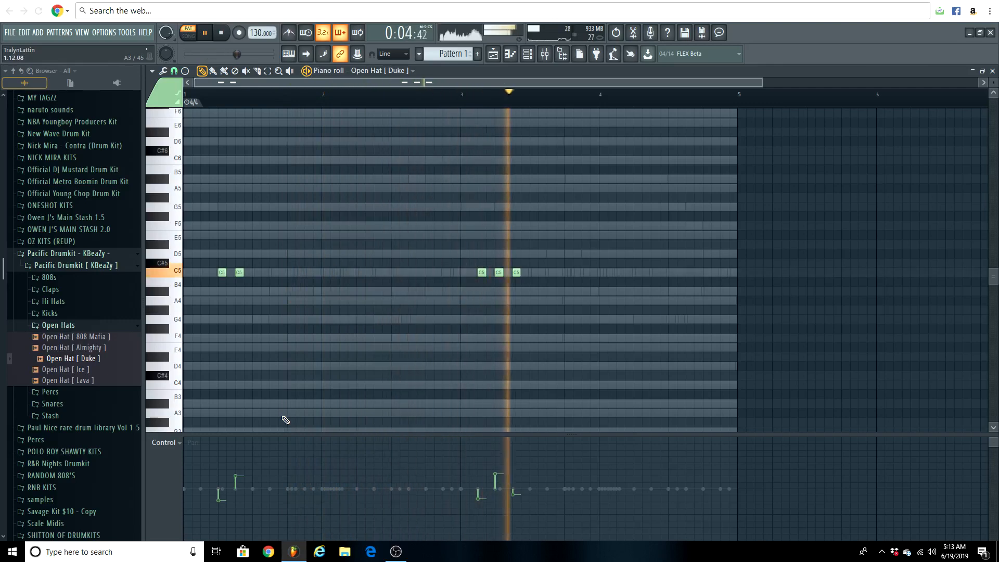
{"action": "key", "text": "space"}
- Add Snare [ Clean ] from the Pacific Drumkit's Snares folder as a channel directly below Clap [ Clean ]
{"action": "left_click", "coordinate": [527, 54]}
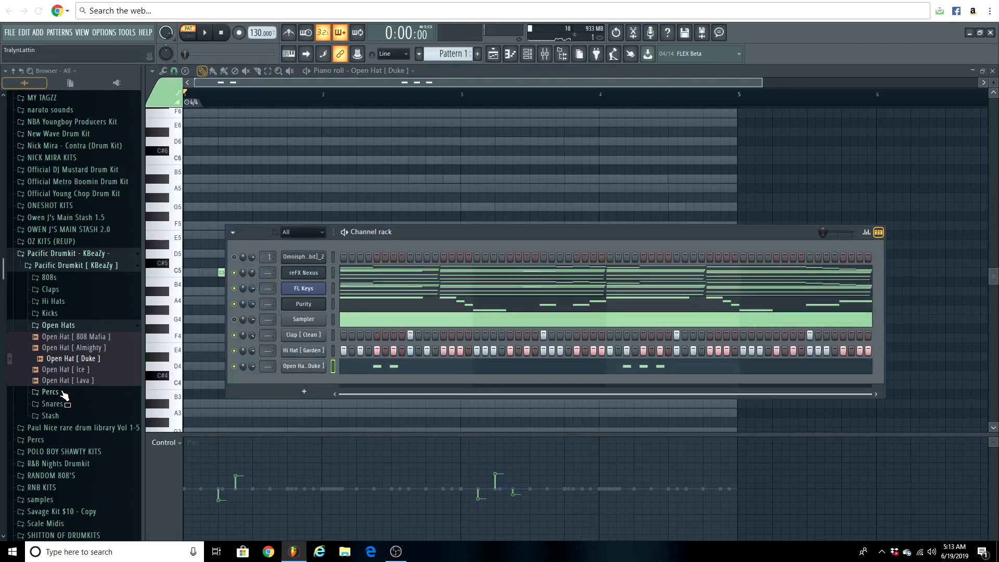
{"action": "left_click", "coordinate": [59, 404]}
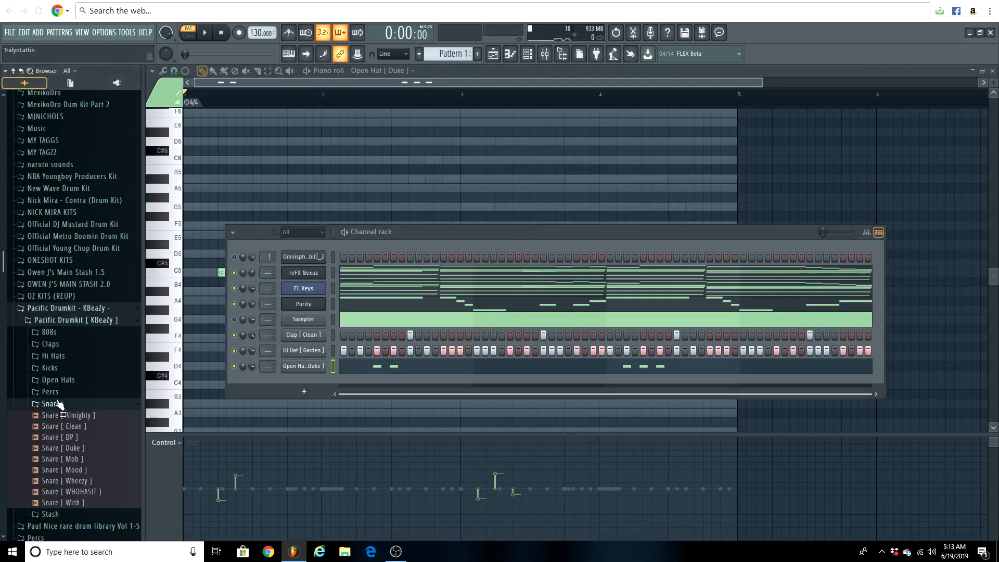
{"action": "left_click", "coordinate": [72, 427]}
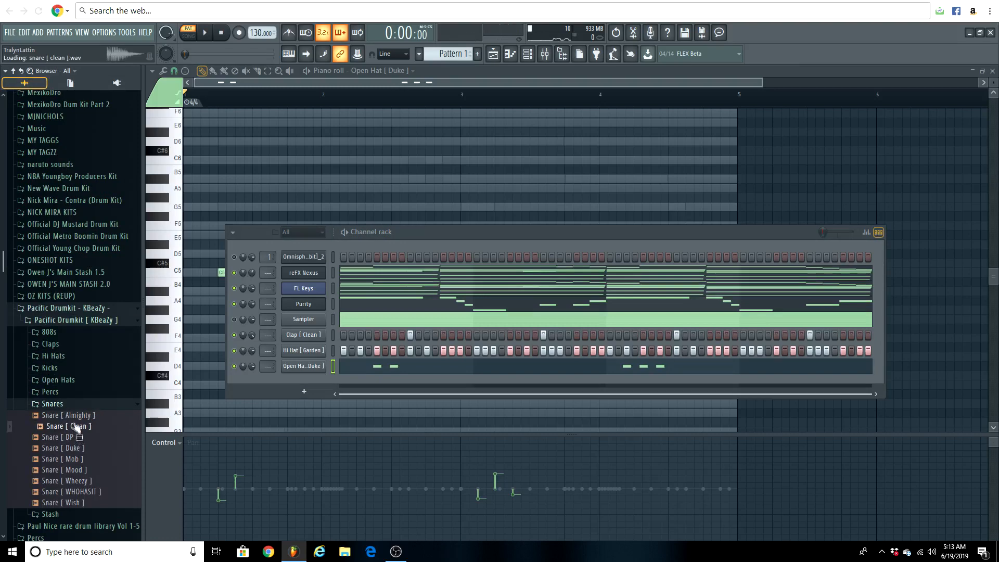
{"action": "left_click_drag", "start_coordinate": [73, 433], "coordinate": [317, 348]}
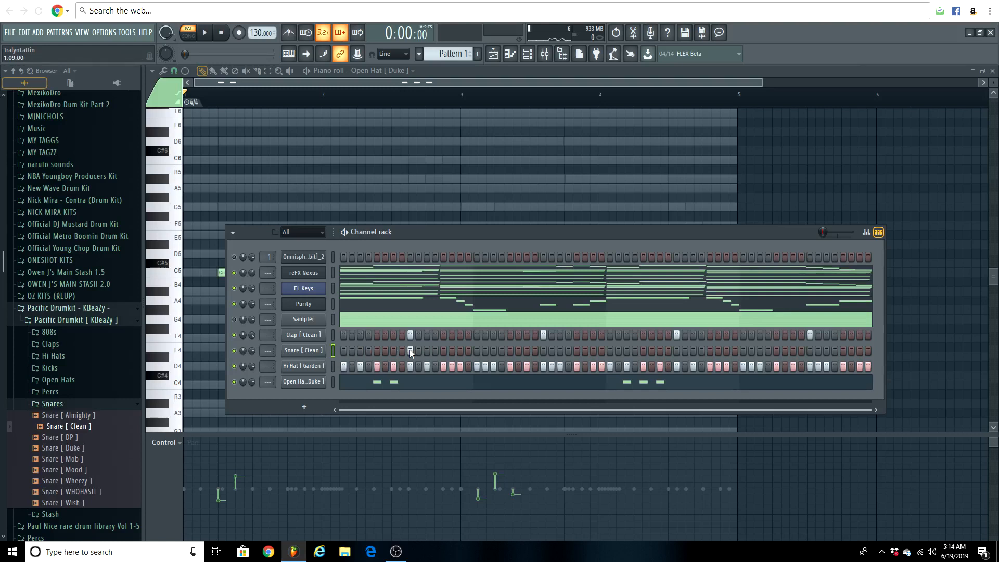
- During playback, program Snare [ Clean ] hits on step 9 of bars 1 to 3, step 3 of bars 2 and 4, and step 15 of bar 3
{"action": "key", "text": "space"}
{"action": "left_click", "coordinate": [494, 351]}
{"action": "left_click", "coordinate": [544, 351]}
{"action": "left_click", "coordinate": [677, 351]}
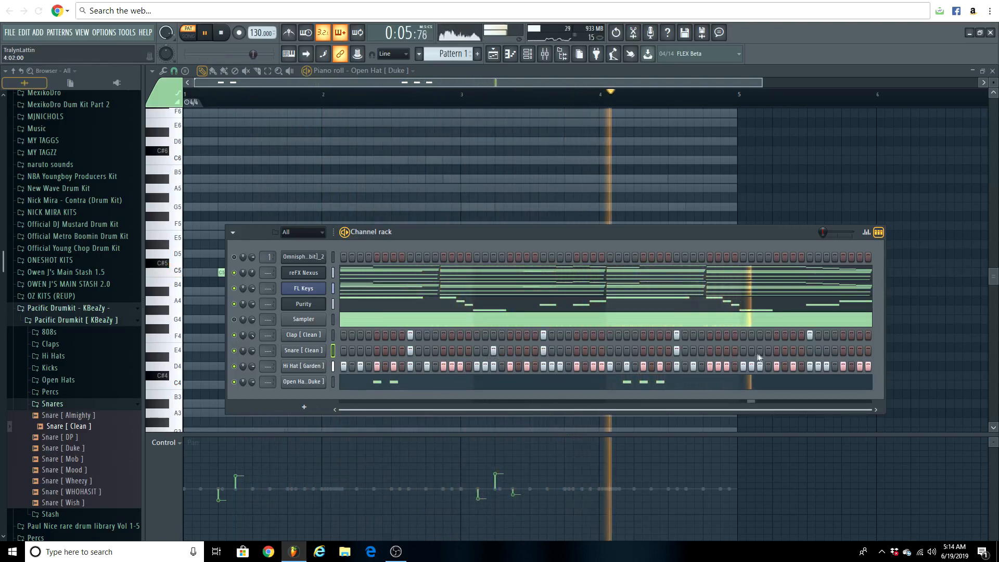
{"action": "left_click", "coordinate": [760, 351]}
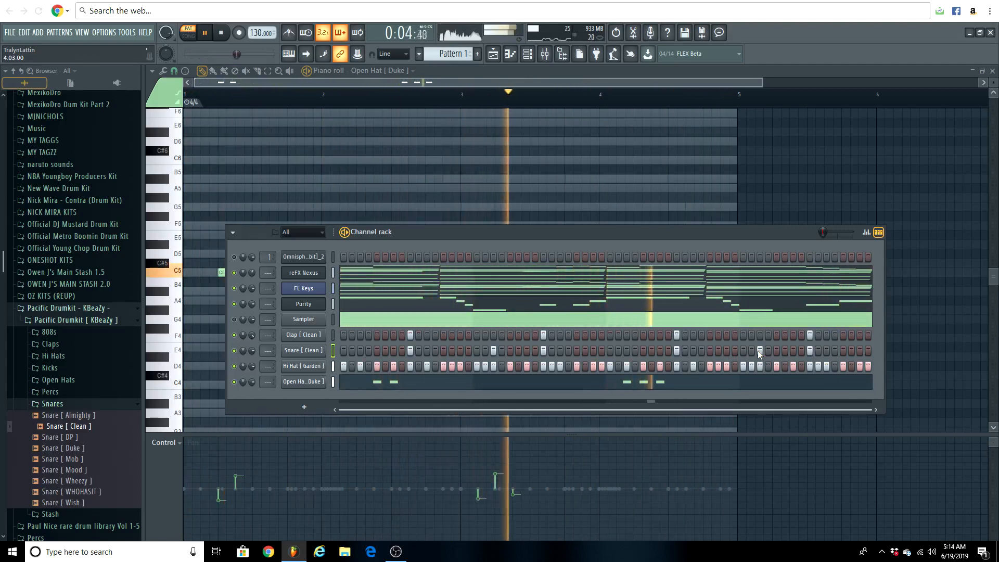
{"action": "left_click", "coordinate": [727, 350]}
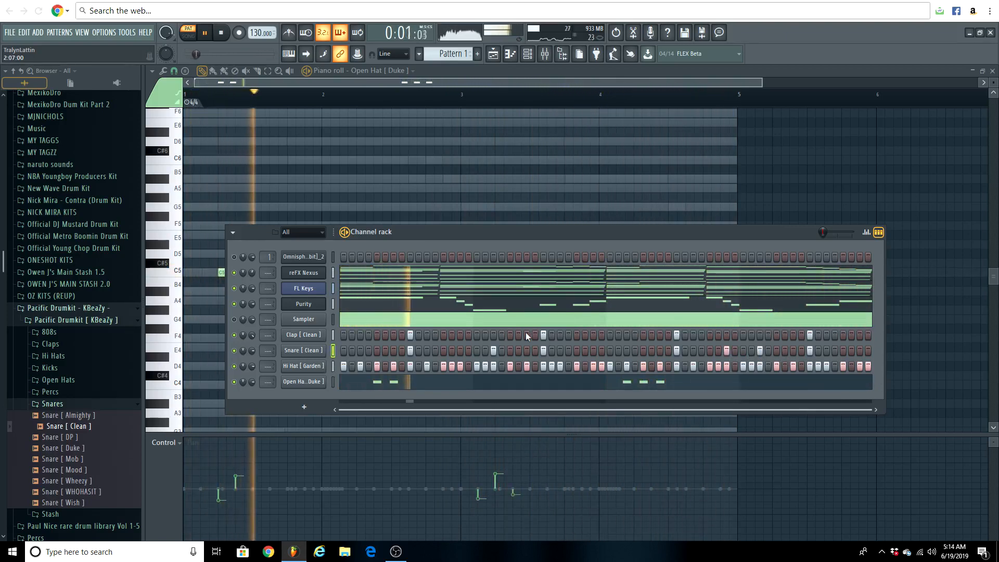
{"action": "key", "text": "space"}
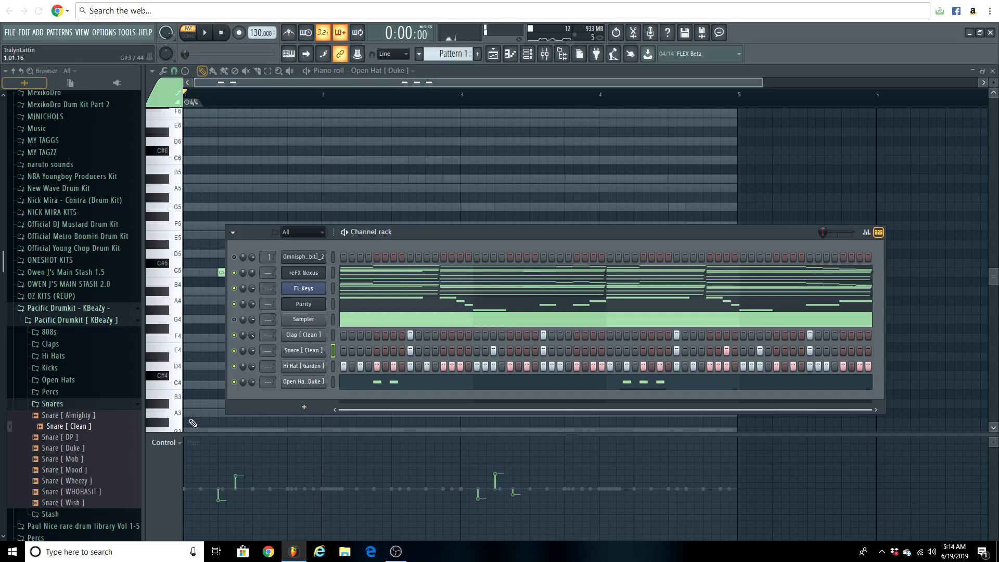
- Audition the Pacific Drumkit's Percs samples and add Perc [ Fye ] as a new channel
{"action": "left_click", "coordinate": [65, 405]}
{"action": "left_click", "coordinate": [64, 416]}
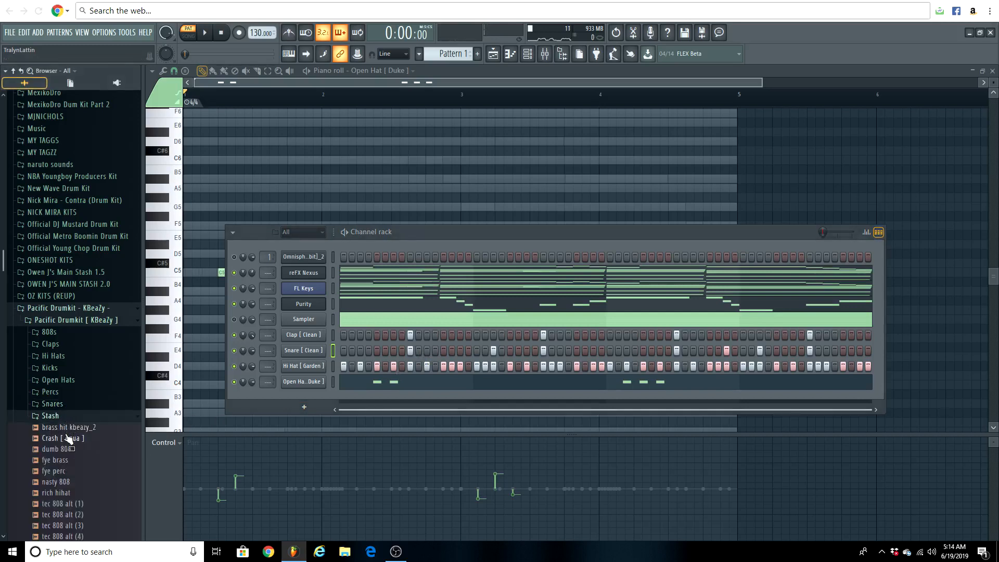
{"action": "left_click", "coordinate": [50, 391]}
{"action": "left_click", "coordinate": [63, 425]}
{"action": "left_click", "coordinate": [65, 414]}
{"action": "left_click", "coordinate": [68, 405]}
{"action": "left_click", "coordinate": [65, 437]}
{"action": "left_click", "coordinate": [73, 458]}
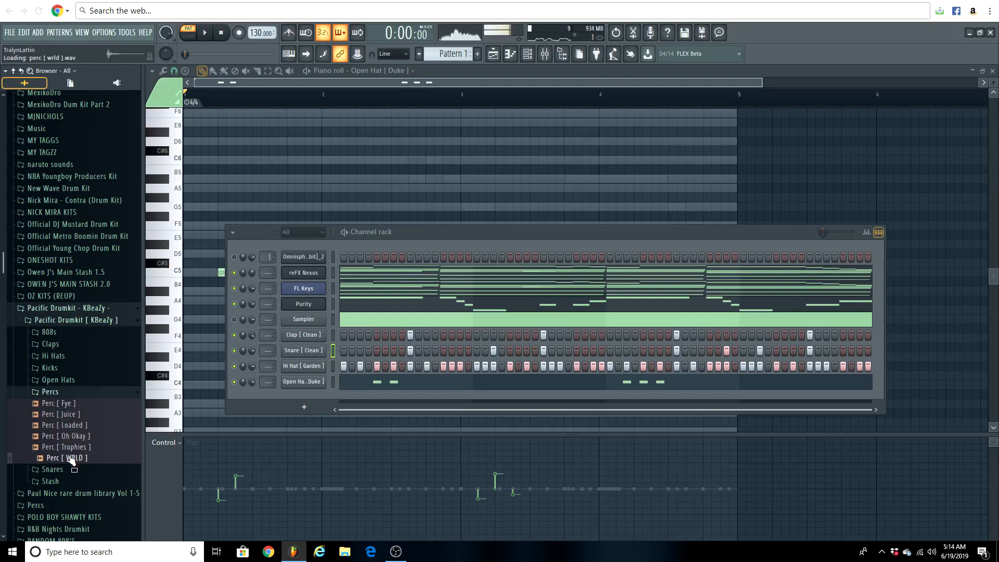
{"action": "left_click", "coordinate": [73, 447]}
{"action": "left_click", "coordinate": [71, 458]}
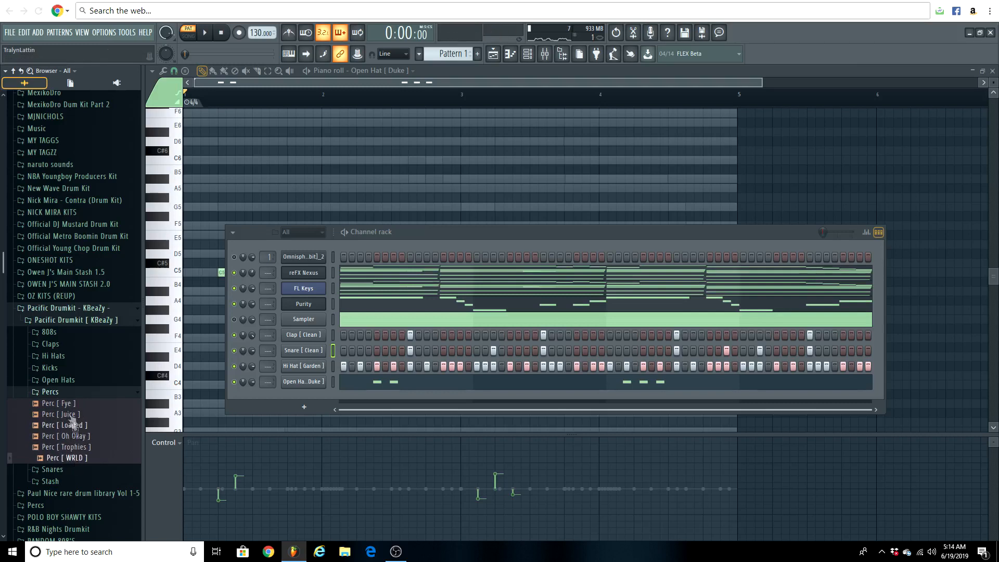
{"action": "left_click", "coordinate": [72, 404]}
{"action": "left_click_drag", "start_coordinate": [73, 409], "coordinate": [341, 412]}
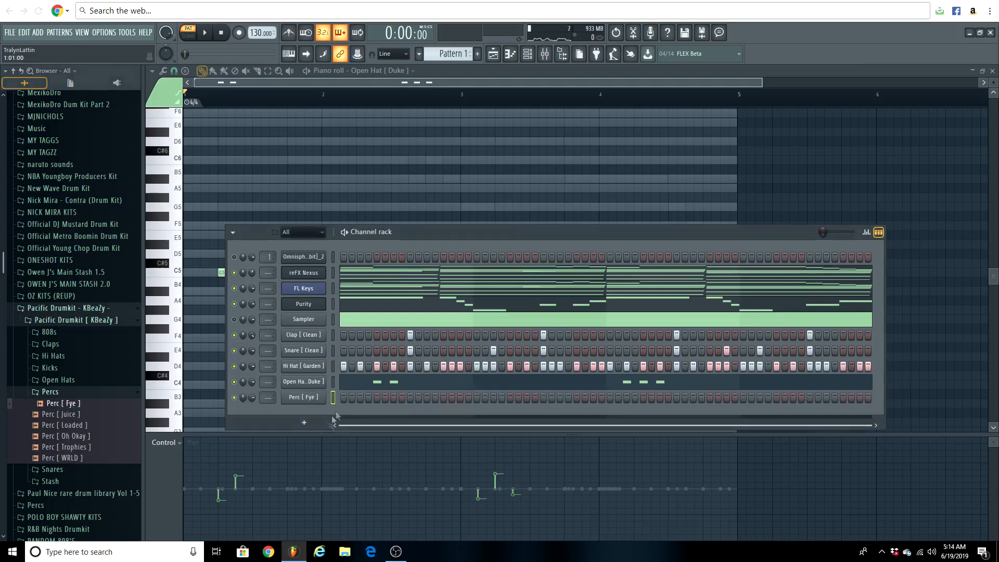
- Add a Perc [ Fye ] hit on step 15 of bar 1 while playing the pattern back
{"action": "key", "text": "space"}
{"action": "left_click", "coordinate": [460, 397]}
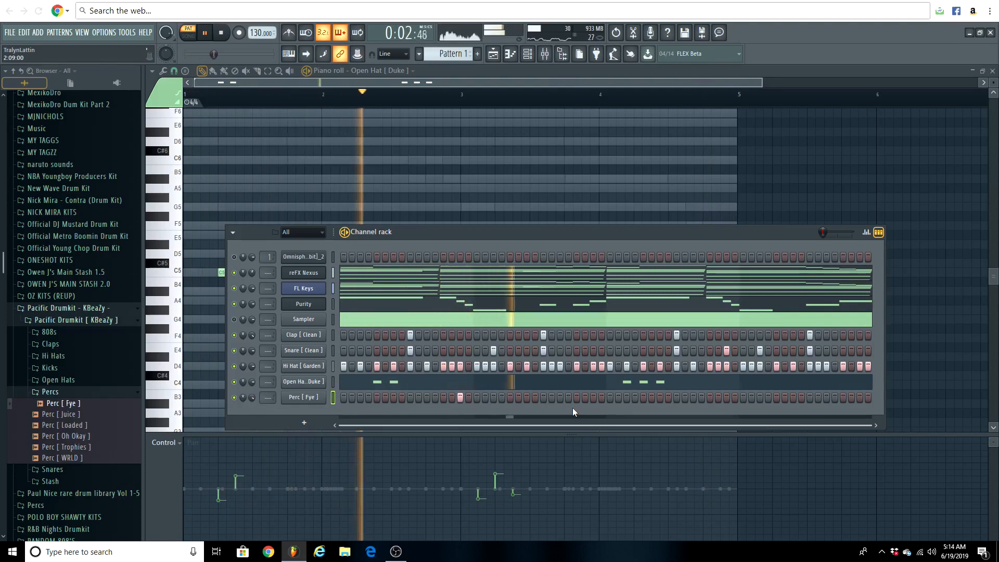
{"action": "key", "text": "space"}
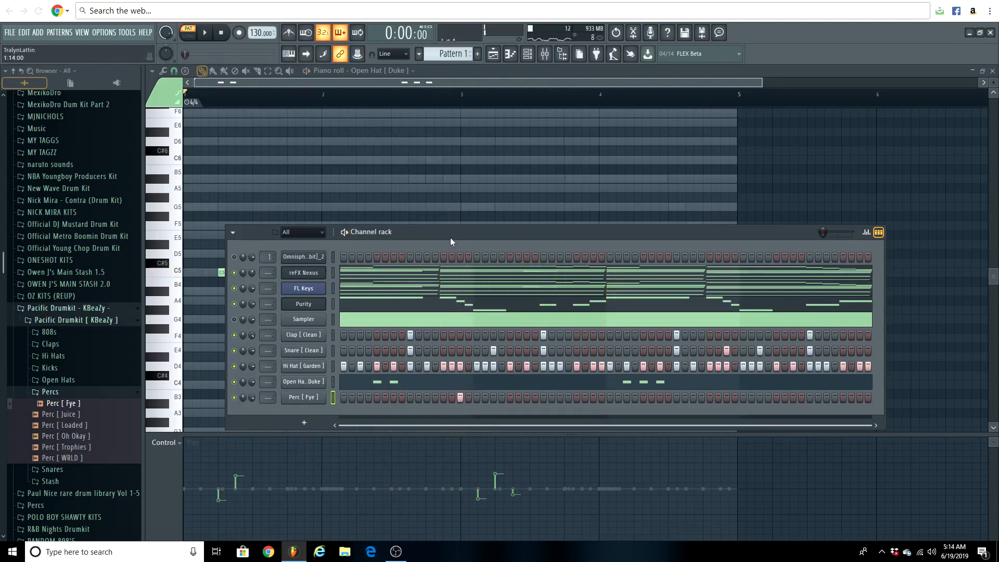
- Add 808 [ Spinz ] from the 808s folder as a new channel and set it to cut itself
{"action": "left_click_drag", "start_coordinate": [451, 238], "coordinate": [455, 219]}
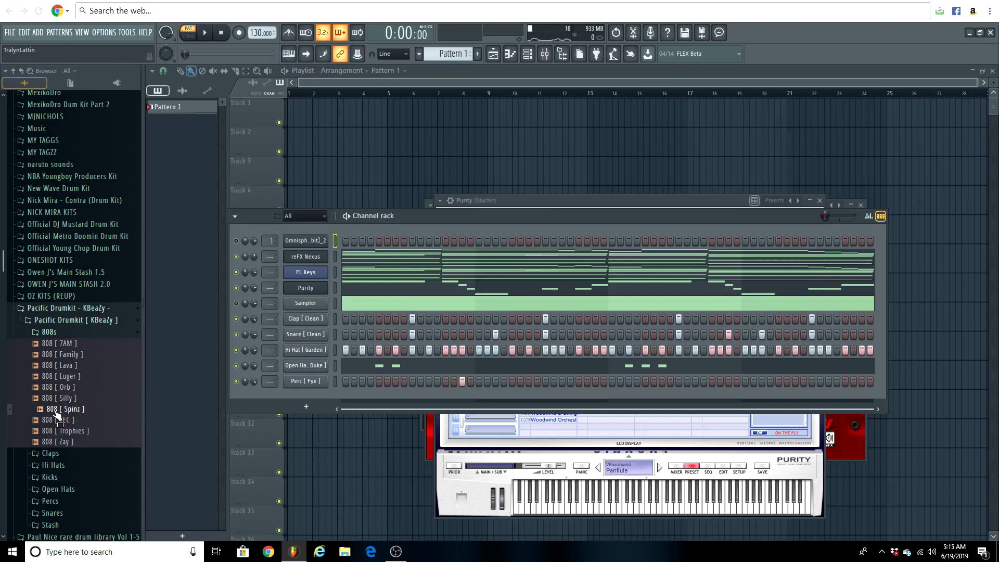
{"action": "left_click_drag", "start_coordinate": [56, 413], "coordinate": [180, 399]}
{"action": "left_click_drag", "start_coordinate": [324, 394], "coordinate": [324, 396]}
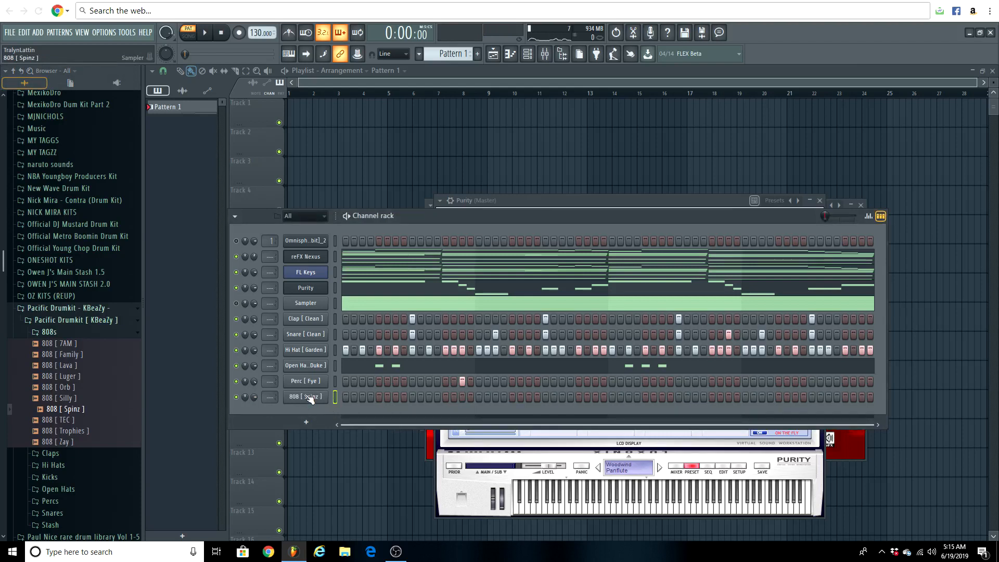
{"action": "right_click", "coordinate": [307, 397]}
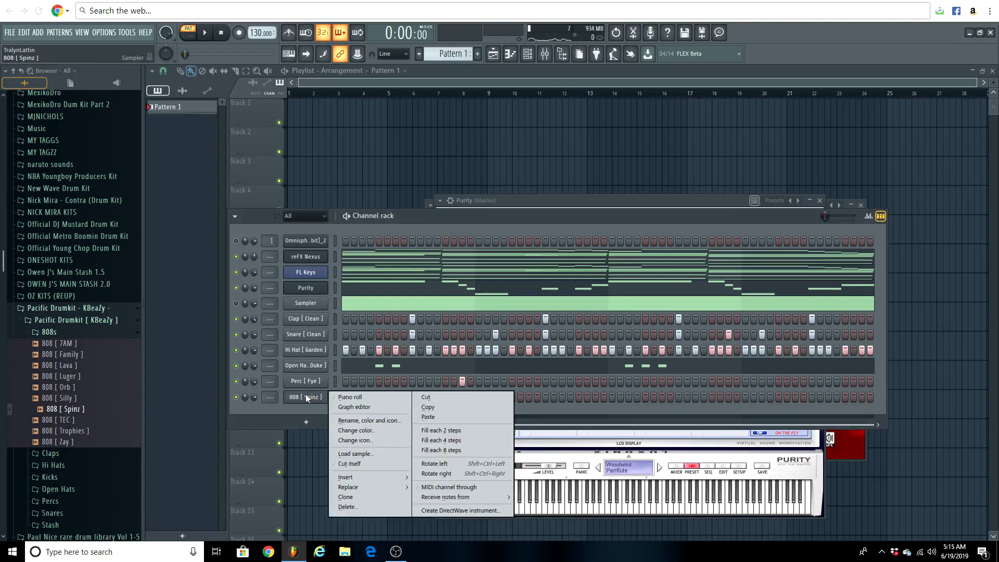
{"action": "left_click", "coordinate": [353, 463]}
- Enable the 808 [ Spinz ] volume envelope with hold at maximum and delay, attack, decay, sustain and release at minimum
{"action": "left_click", "coordinate": [306, 397]}
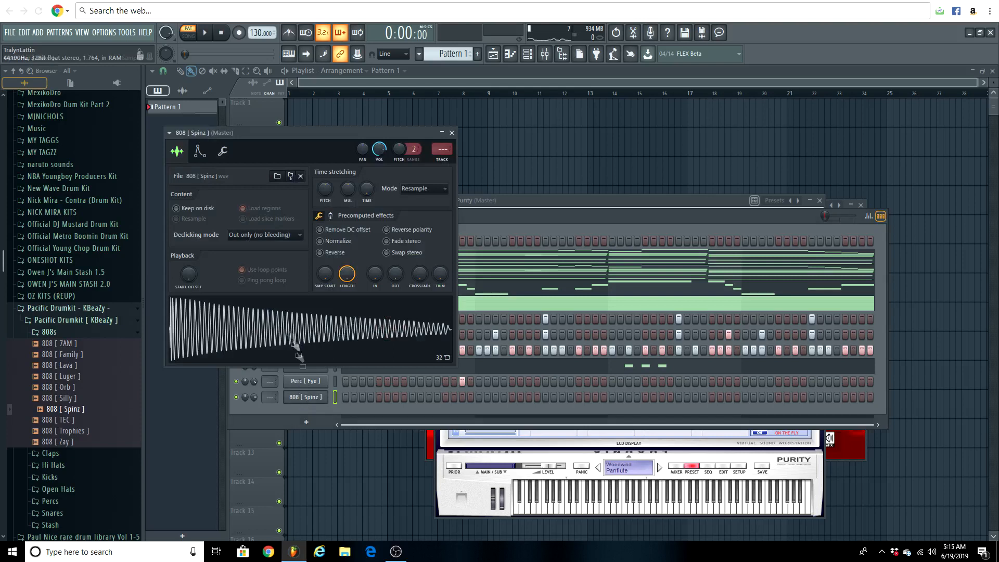
{"action": "left_click", "coordinate": [200, 151]}
{"action": "left_click_drag", "start_coordinate": [215, 253], "coordinate": [236, 268]}
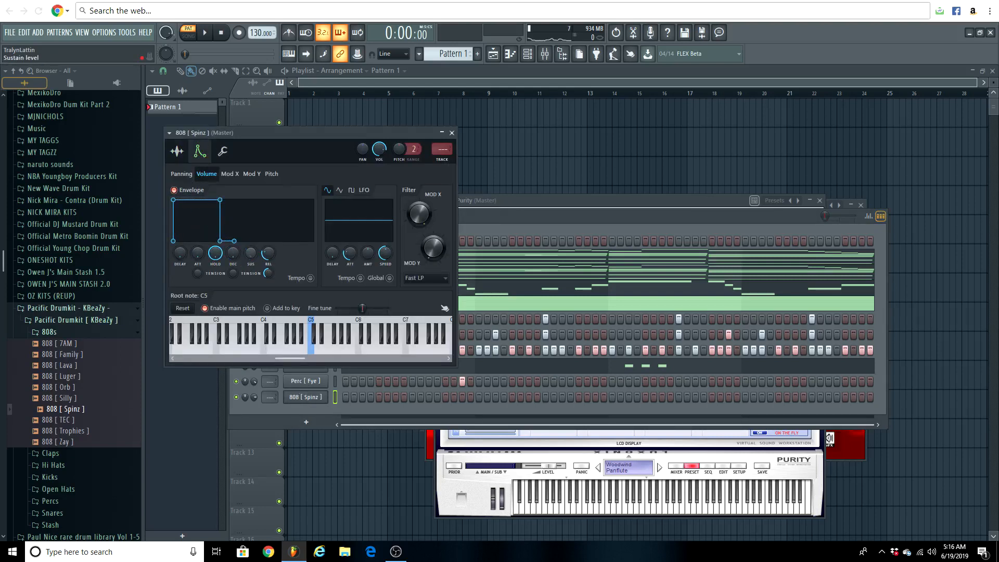
- Raise the Boost of the 808 [ Spinz ] sample slightly and try the Clip option, auditioning the sound
{"action": "left_click", "coordinate": [177, 151]}
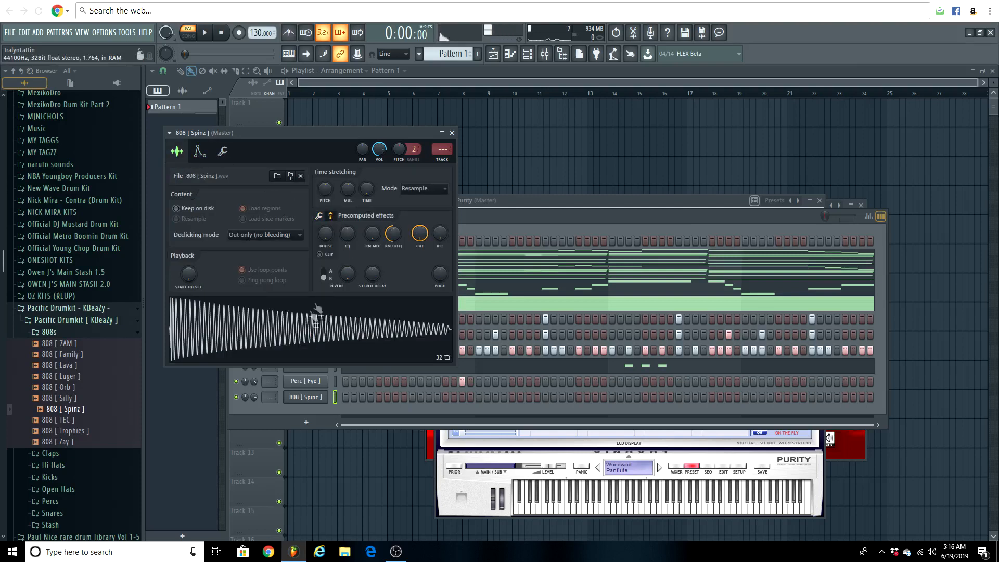
{"action": "left_click_drag", "start_coordinate": [325, 234], "coordinate": [326, 221]}
{"action": "left_click", "coordinate": [333, 317]}
{"action": "left_click", "coordinate": [334, 319]}
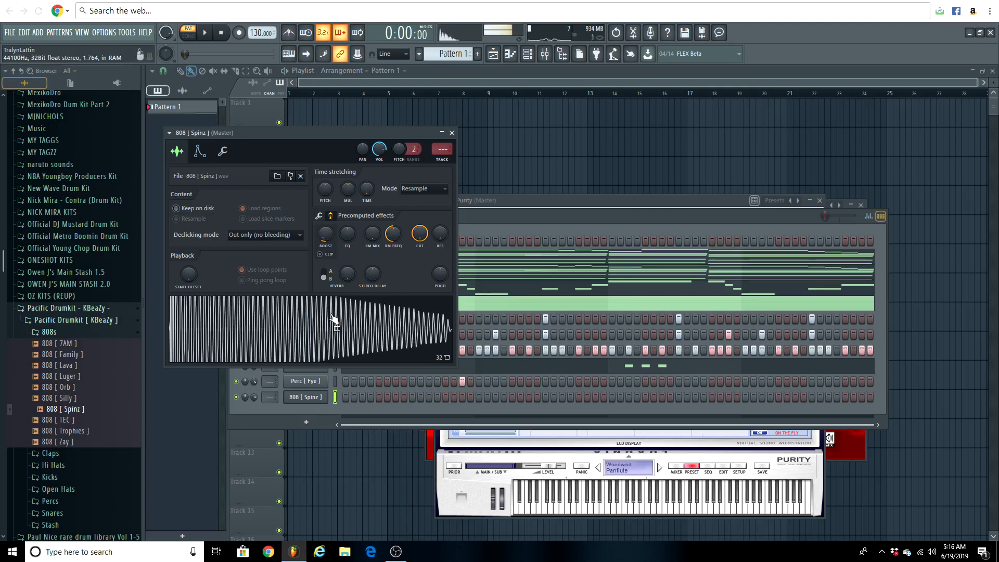
{"action": "left_click", "coordinate": [321, 255]}
{"action": "left_click", "coordinate": [321, 325]}
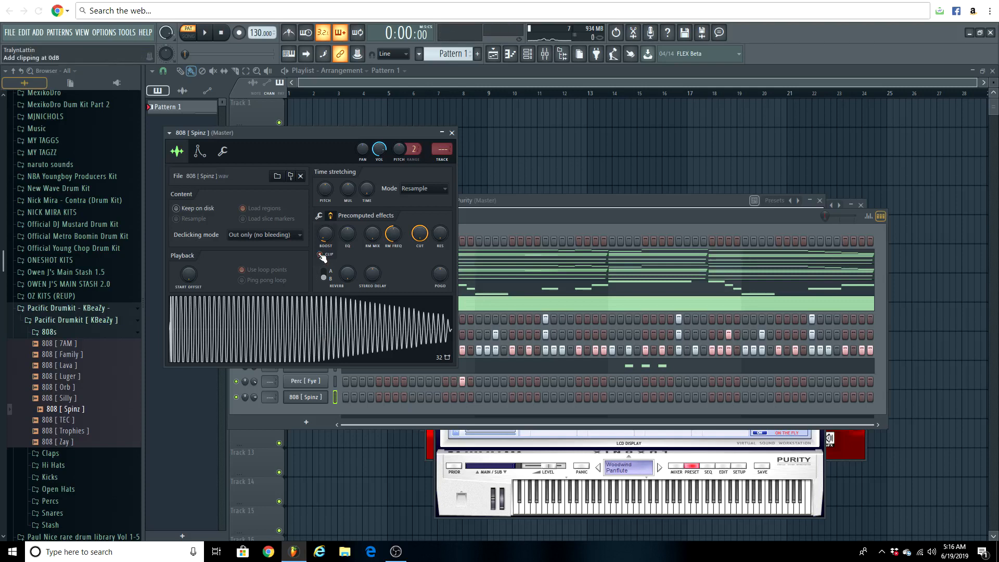
{"action": "left_click_drag", "start_coordinate": [325, 239], "coordinate": [325, 236]}
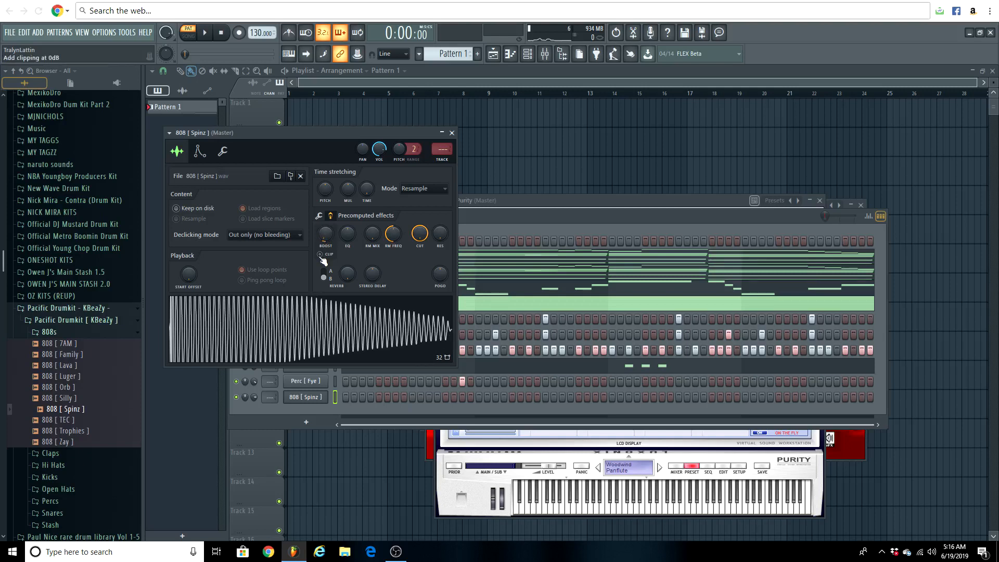
- Add a partial fade-out to the 808 [ Spinz ] sample, set Trim to maximum, audition it and close the channel settings
{"action": "left_click", "coordinate": [323, 216]}
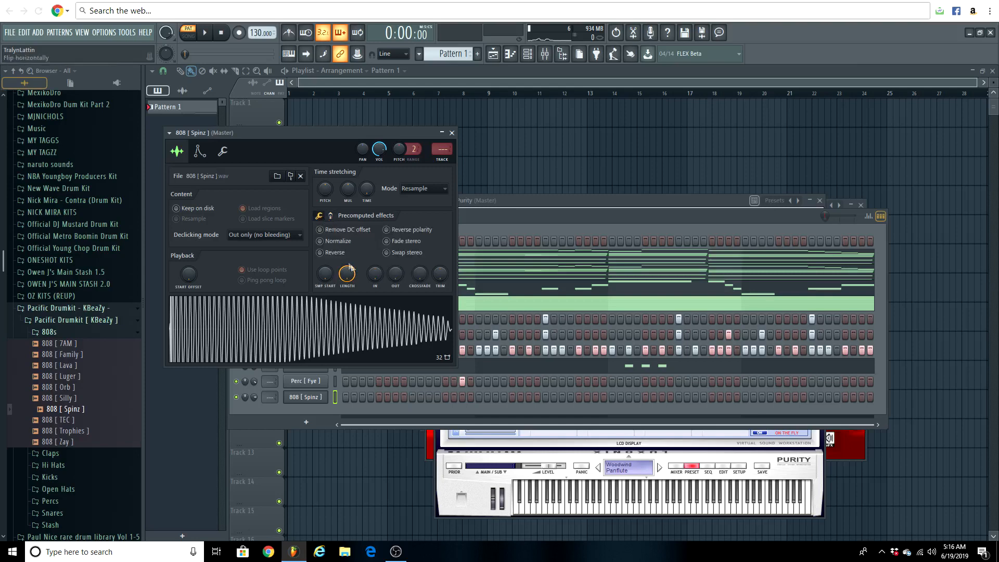
{"action": "left_click_drag", "start_coordinate": [389, 178], "coordinate": [414, 188]}
{"action": "left_click_drag", "start_coordinate": [467, 293], "coordinate": [422, 276]}
{"action": "left_click", "coordinate": [382, 336]}
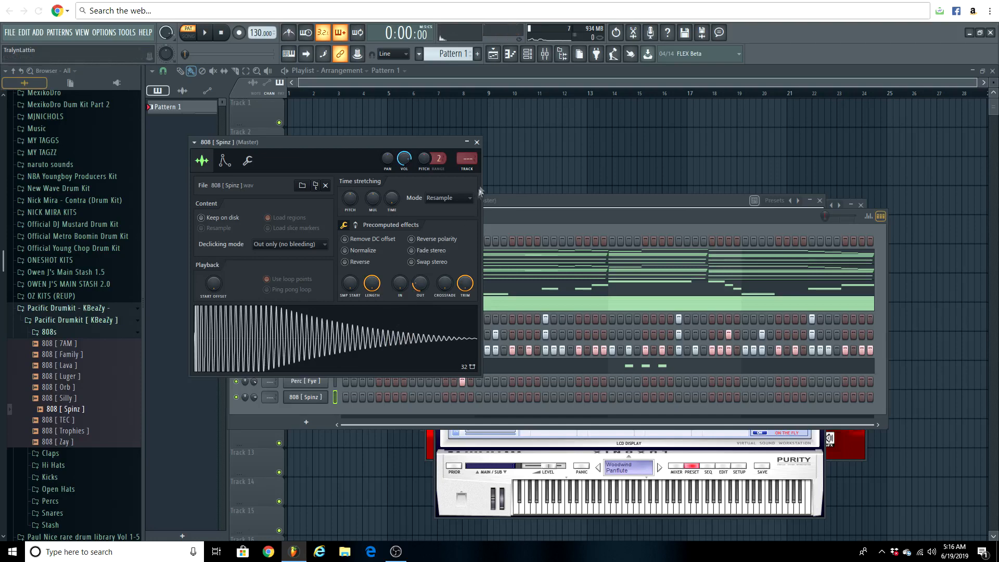
{"action": "left_click", "coordinate": [477, 142]}
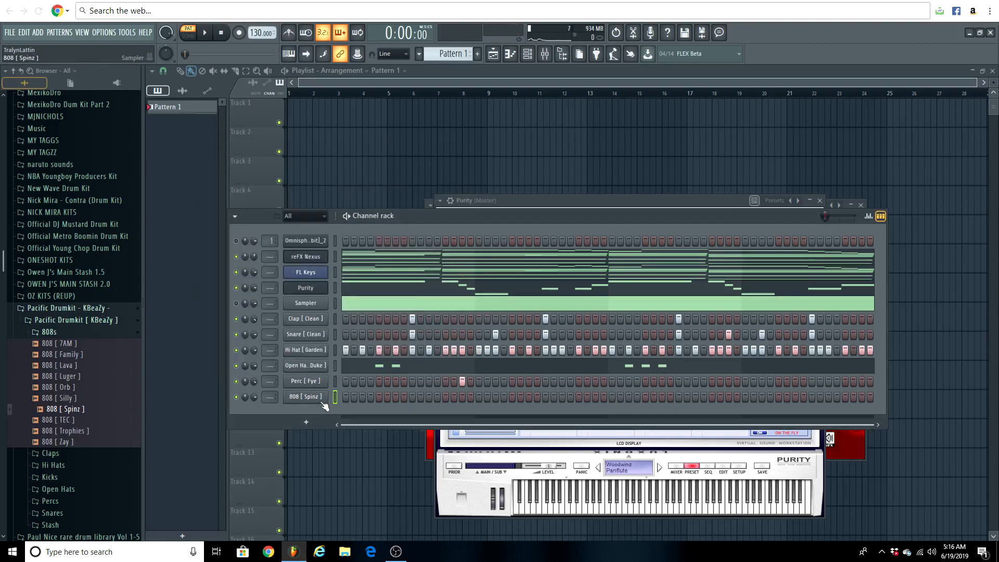
- Open the 808 [ Spinz ] piano roll and recheck the channel's sample and volume envelope settings
{"action": "right_click", "coordinate": [322, 402]}
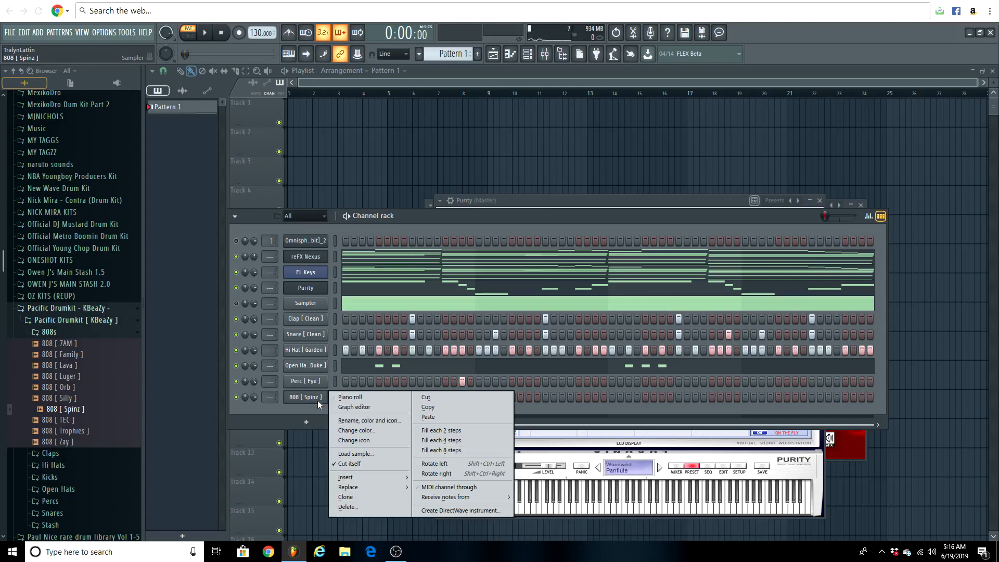
{"action": "left_click", "coordinate": [349, 398]}
{"action": "left_click", "coordinate": [527, 54]}
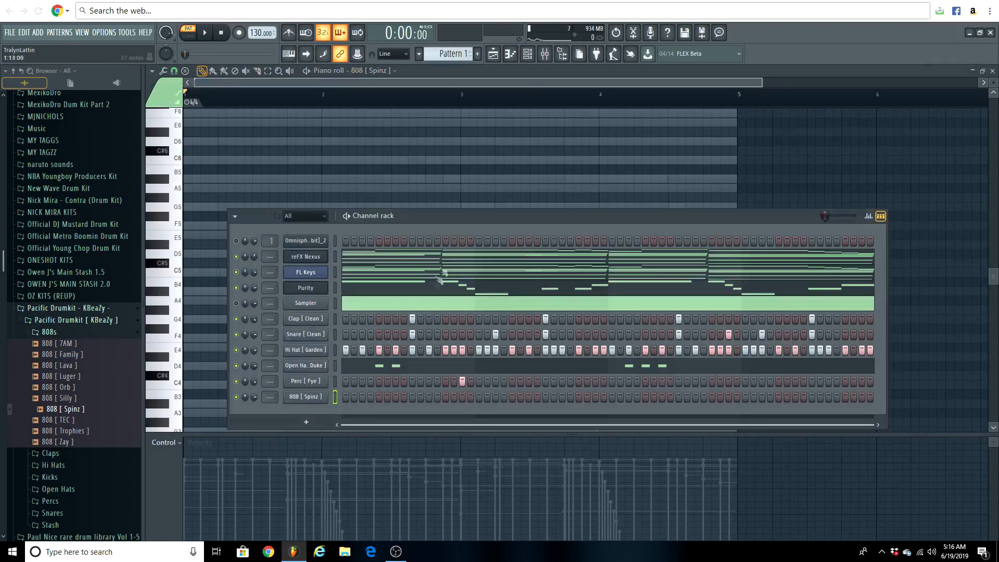
{"action": "left_click", "coordinate": [315, 400]}
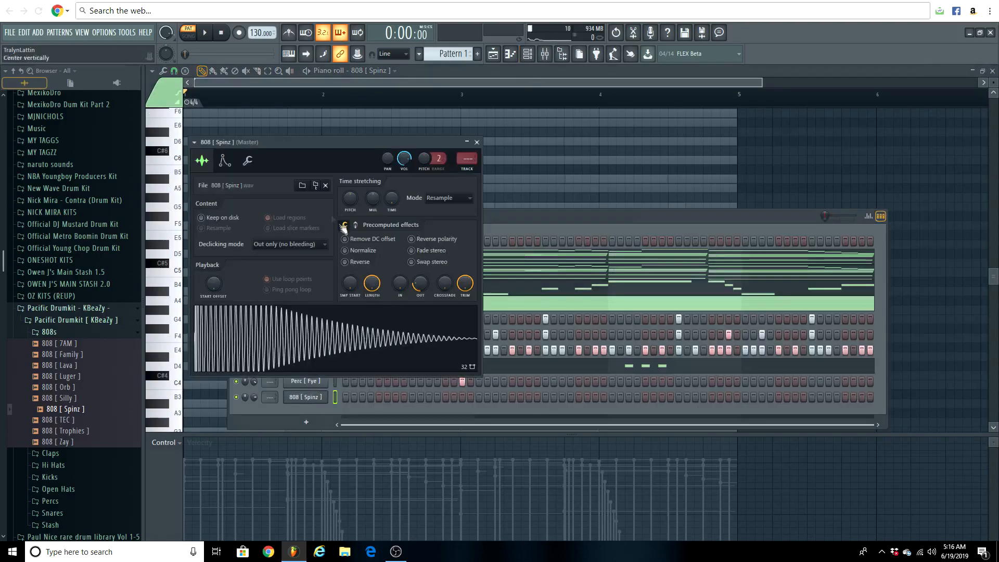
{"action": "left_click", "coordinate": [227, 168]}
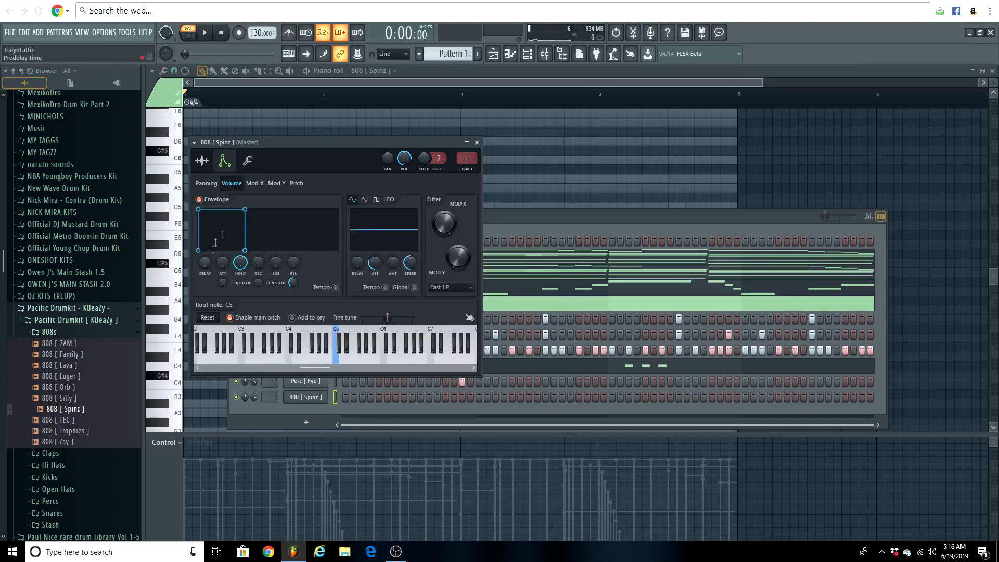
{"action": "left_click", "coordinate": [478, 143]}
- Add an F5 note about 14 steps long at the start of bar 1 in the 808 [ Spinz ] piano roll and play back
{"action": "right_click", "coordinate": [323, 395]}
{"action": "left_click", "coordinate": [356, 397]}
{"action": "right_click", "coordinate": [324, 398]}
{"action": "left_click", "coordinate": [345, 397]}
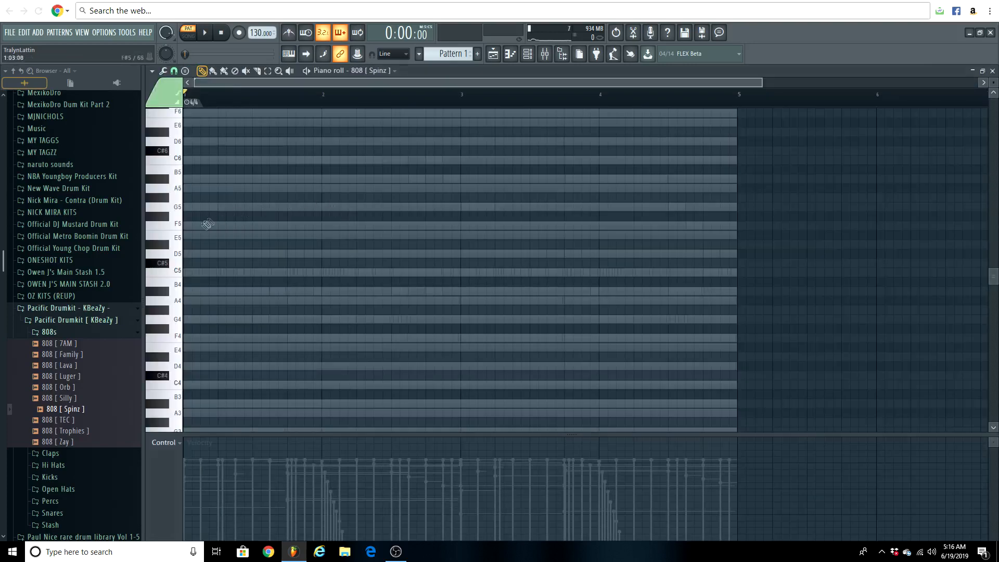
{"action": "key", "text": "space"}
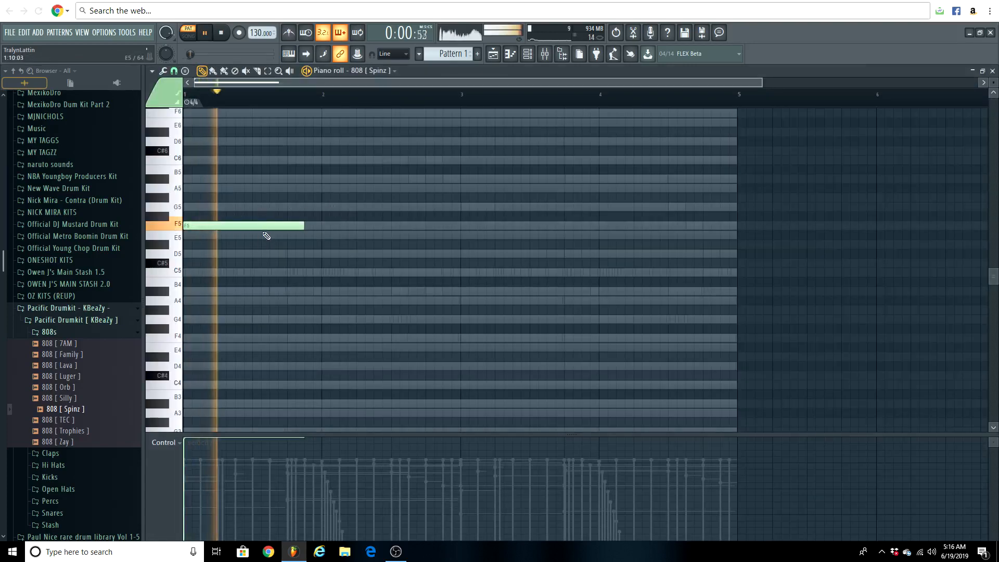
- Move the opening 808 [ Spinz ] note up to G5, audition it, and raise it an octave to G6
{"action": "left_click_drag", "start_coordinate": [253, 244], "coordinate": [240, 207]}
{"action": "key", "text": "space"}
{"action": "key", "text": "space"}
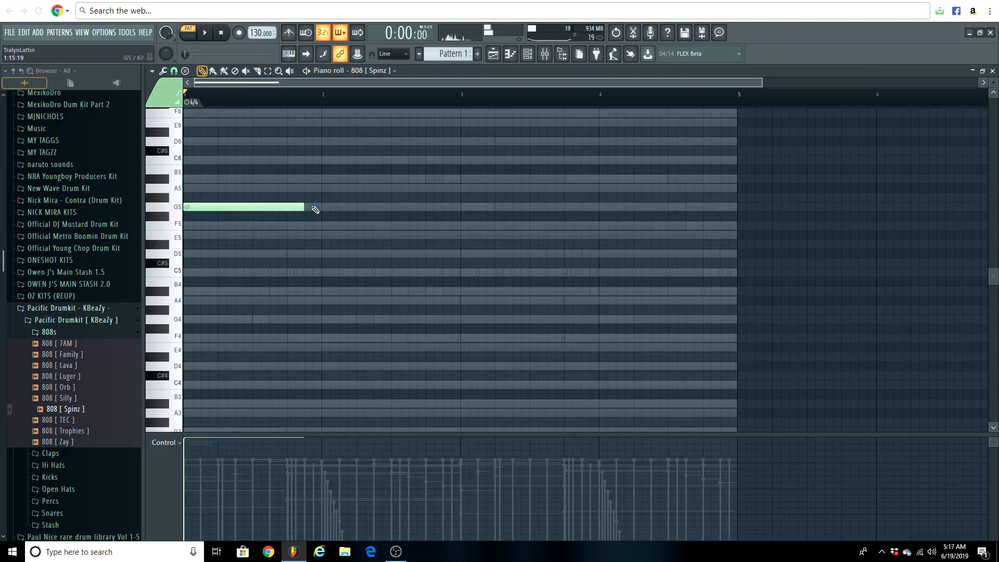
{"action": "key", "text": "space"}
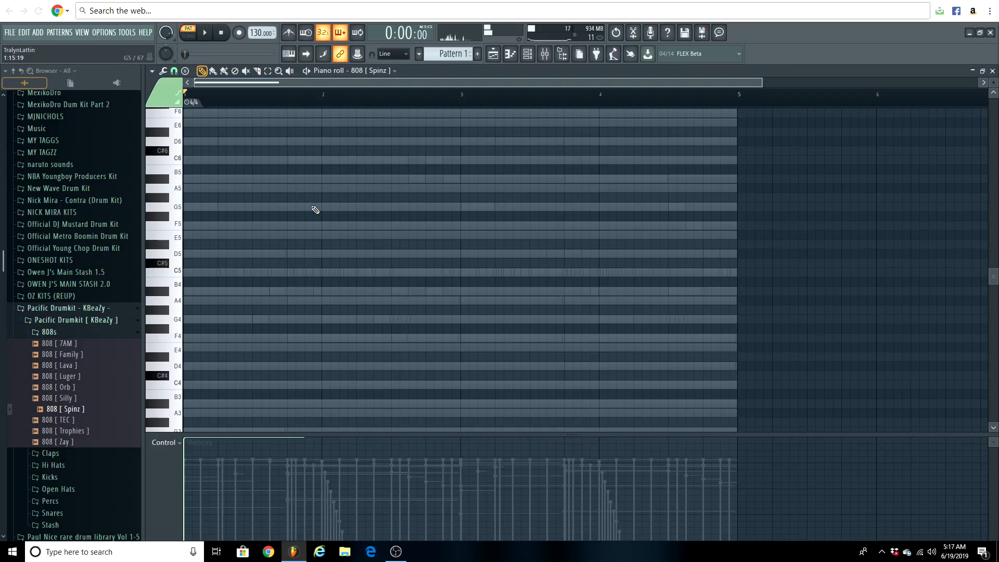
{"action": "scroll", "coordinate": [315, 209], "scroll_direction": "up", "scroll_amount": 8}
- Add 14-step notes at D6 late in bar 1, D6 at the start of bar 3 and C6 late in bar 3, auditioning them
{"action": "key", "text": "space"}
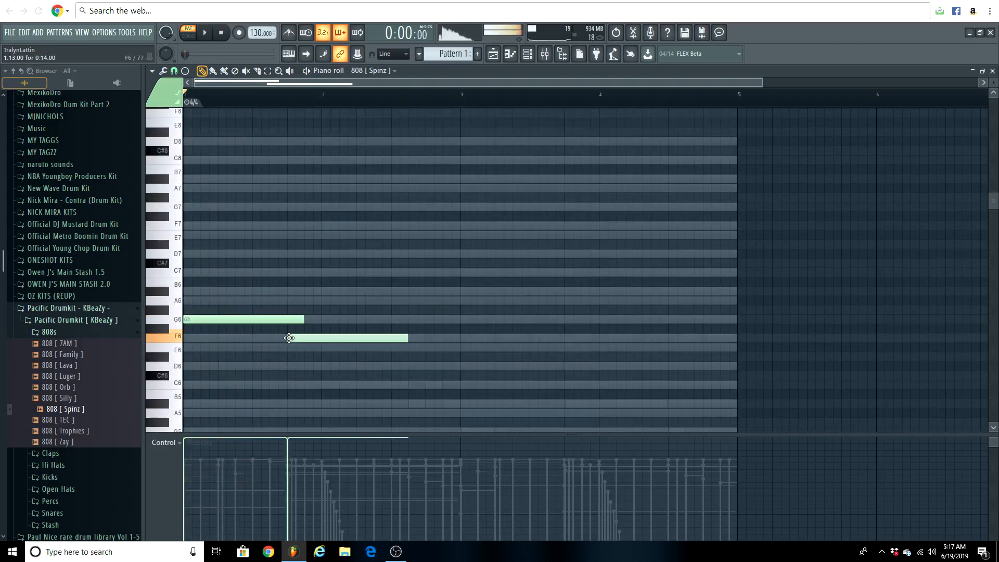
{"action": "key", "text": "space"}
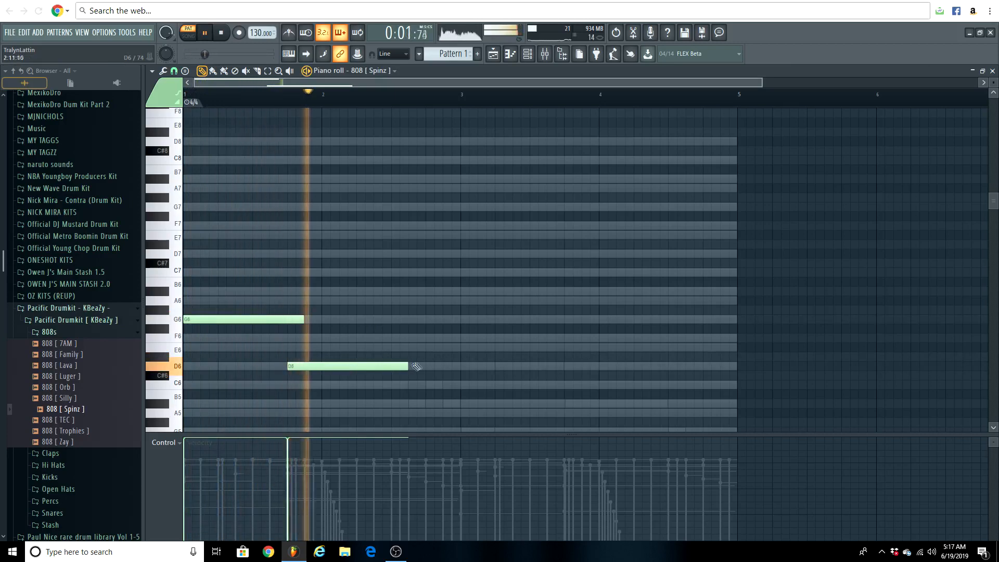
{"action": "left_click", "coordinate": [479, 366]}
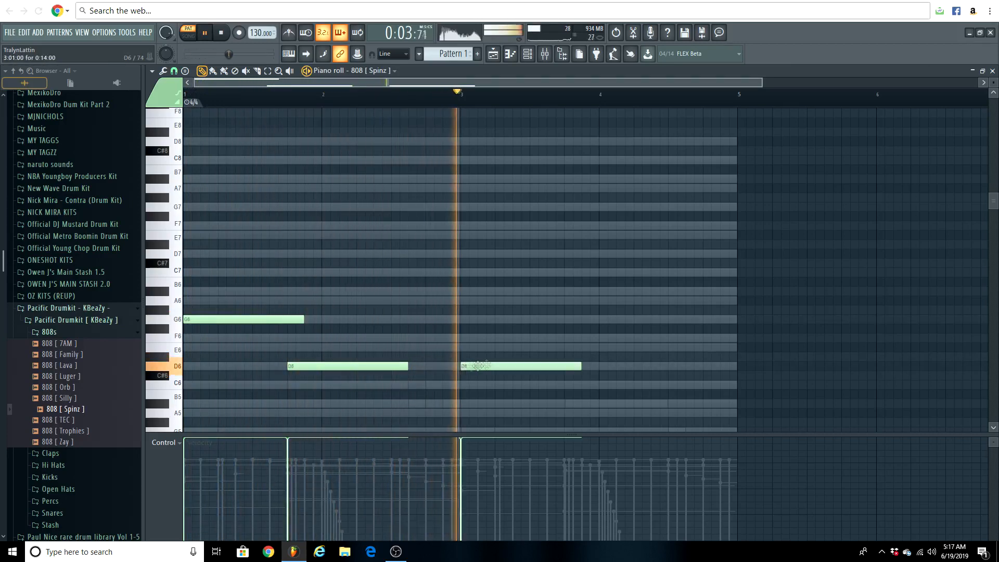
{"action": "key", "text": "space"}
{"action": "mouse_move", "coordinate": [581, 383]}
{"action": "left_mouse_down"}
{"action": "mouse_move", "coordinate": [580, 362]}
{"action": "mouse_move", "coordinate": [582, 386]}
{"action": "left_mouse_up"}
{"action": "key", "text": "space"}
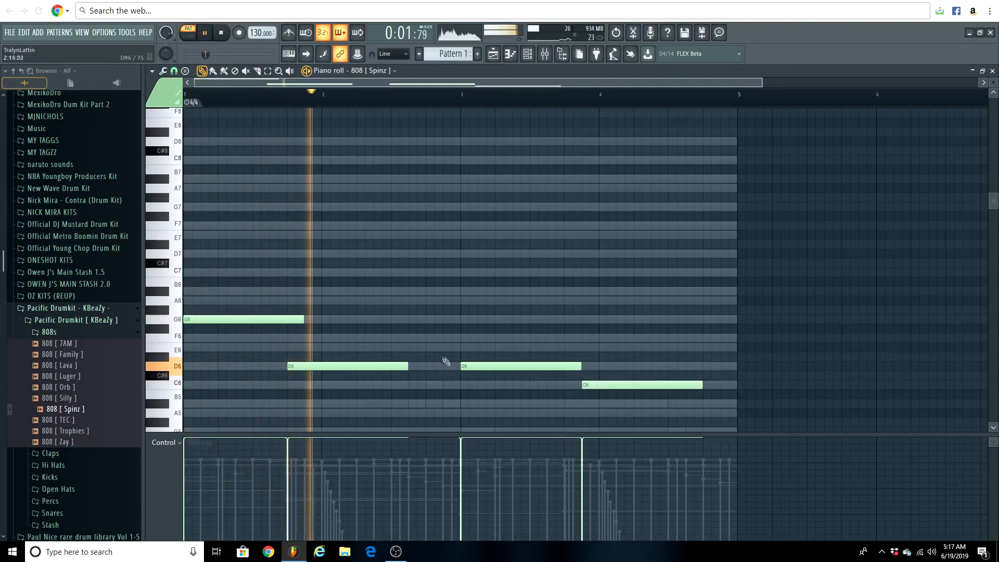
- Add a 4-step F6 note leading into bar 3, and move the C6 note two steps earlier with the preceding D6 note shortened to meet it
{"action": "left_click", "coordinate": [430, 338]}
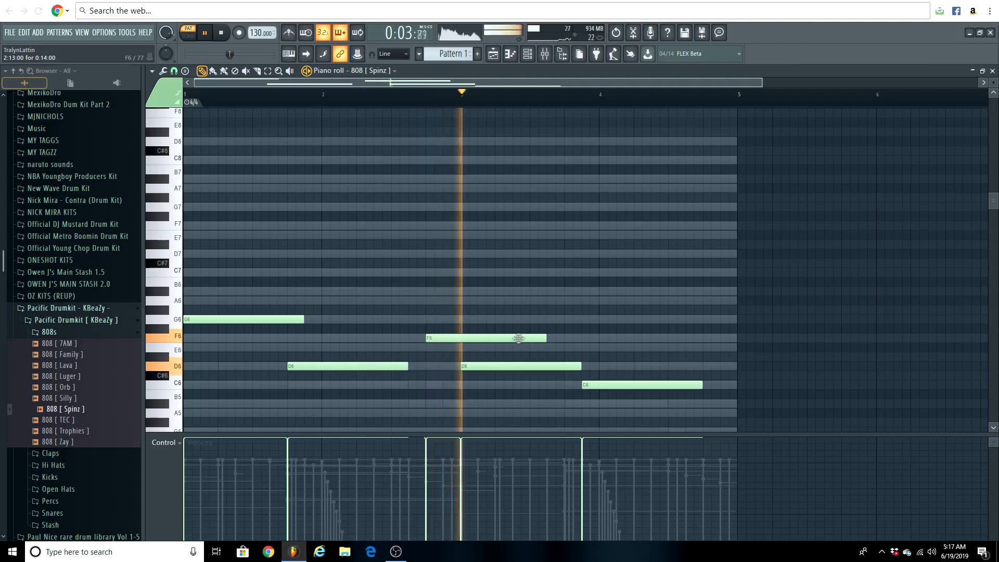
{"action": "left_click_drag", "start_coordinate": [599, 384], "coordinate": [583, 384]}
{"action": "left_click_drag", "start_coordinate": [545, 338], "coordinate": [460, 338]}
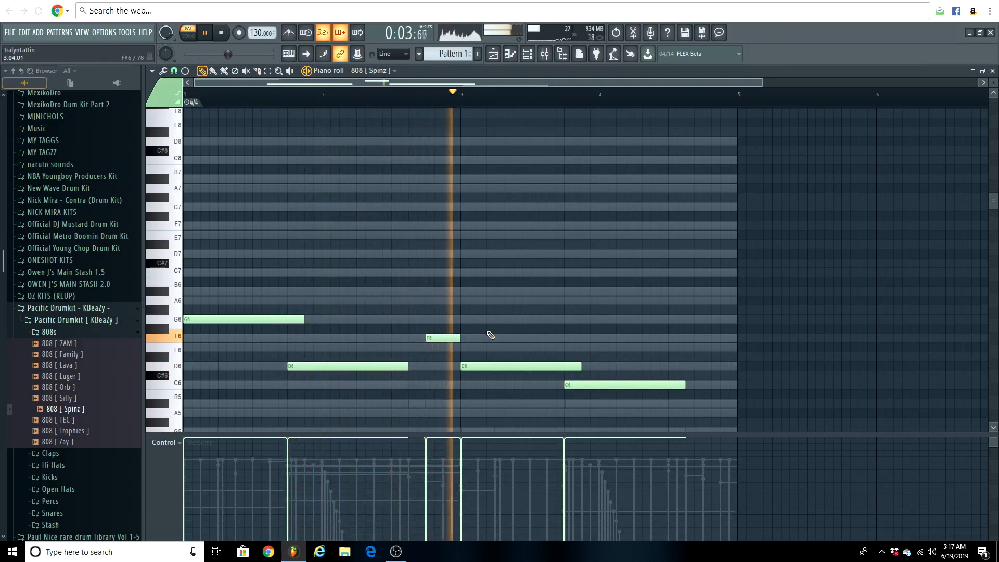
{"action": "left_click_drag", "start_coordinate": [581, 366], "coordinate": [563, 367]}
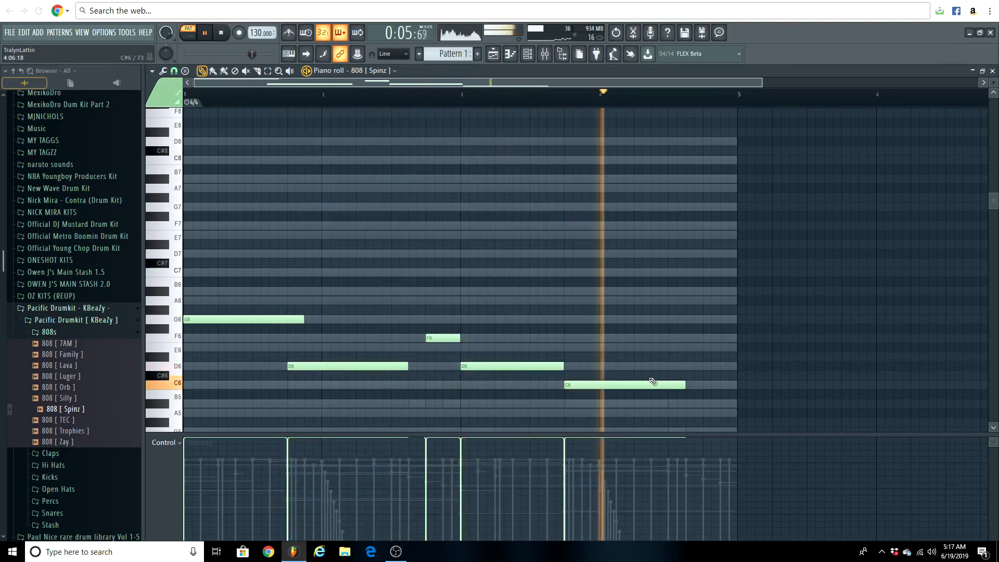
- Extend the last note to the end of bar 4 at C6 after trying A#5, and lengthen the first D6 note up to the F6 note
{"action": "left_click_drag", "start_coordinate": [626, 384], "coordinate": [737, 404]}
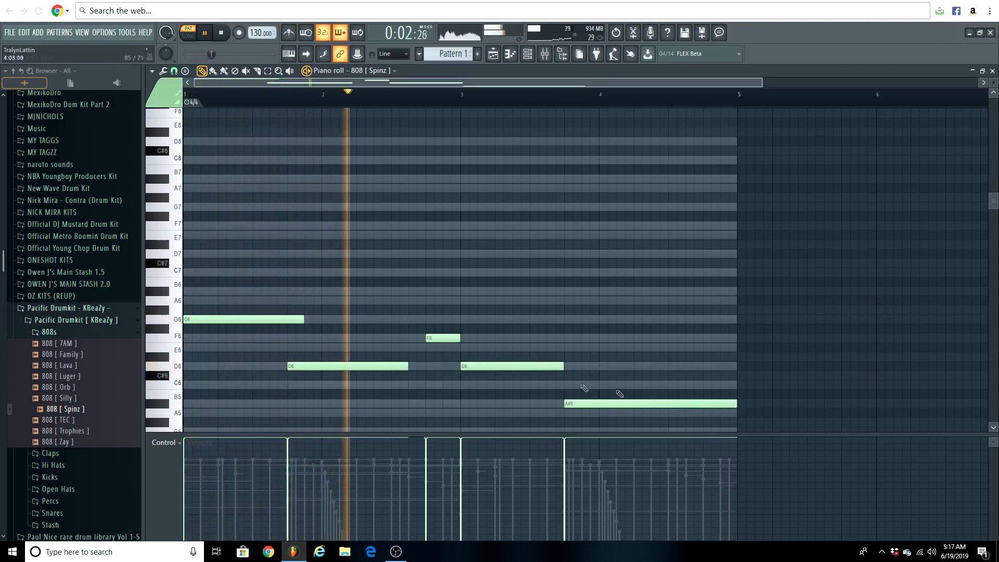
{"action": "left_click_drag", "start_coordinate": [408, 366], "coordinate": [425, 367]}
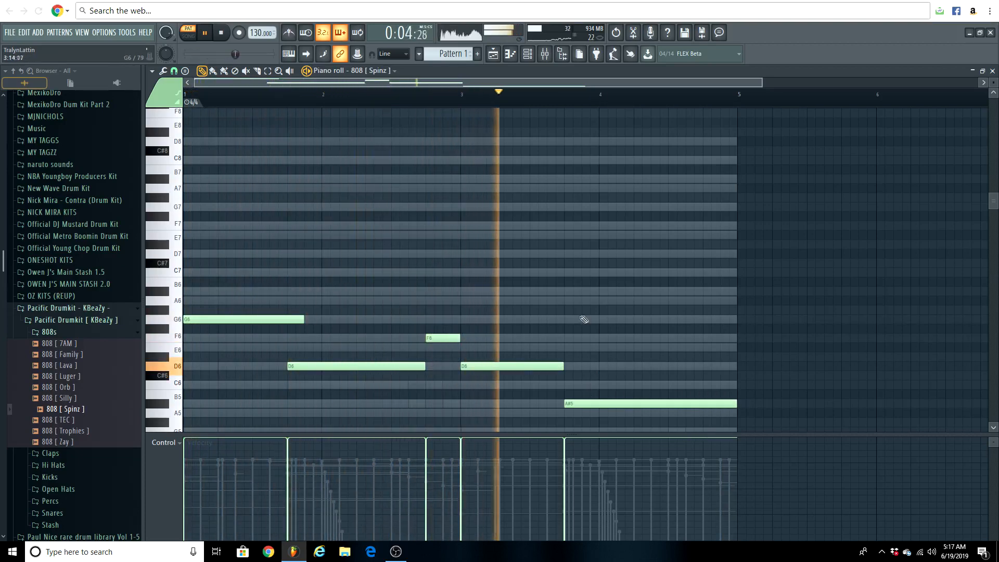
{"action": "key", "text": "space"}
{"action": "left_click_drag", "start_coordinate": [633, 399], "coordinate": [633, 380]}
{"action": "key", "text": "space"}
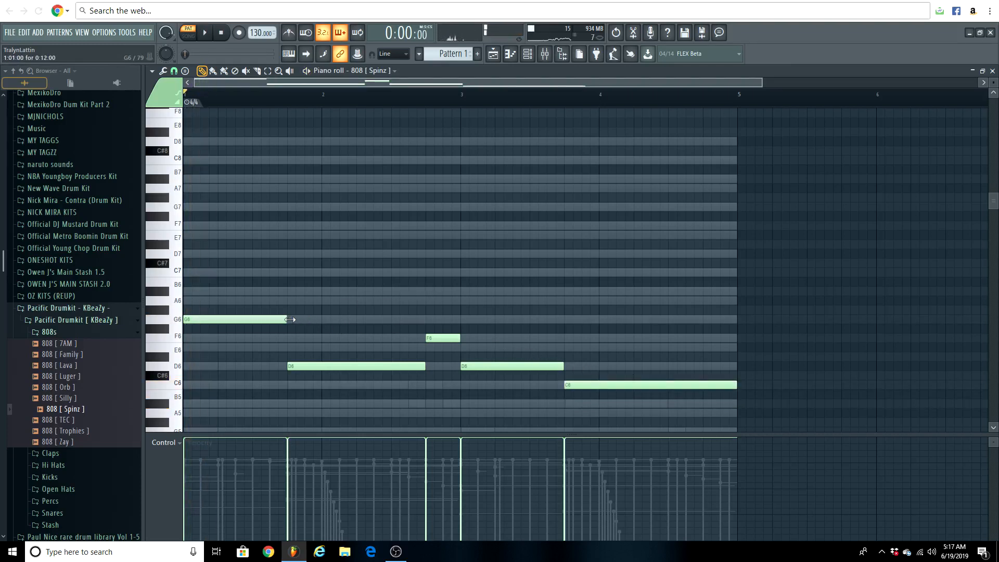
- Divide the opening G6 note into two 6-step notes and the first D6 note into a 14-step and a 2-step note
{"action": "left_click", "coordinate": [120, 311]}
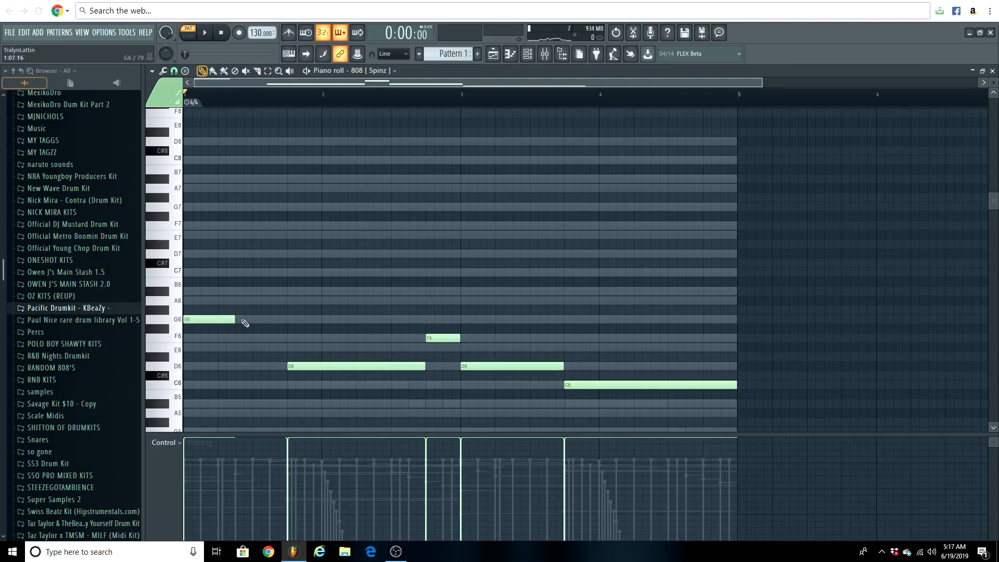
{"action": "key", "text": "space"}
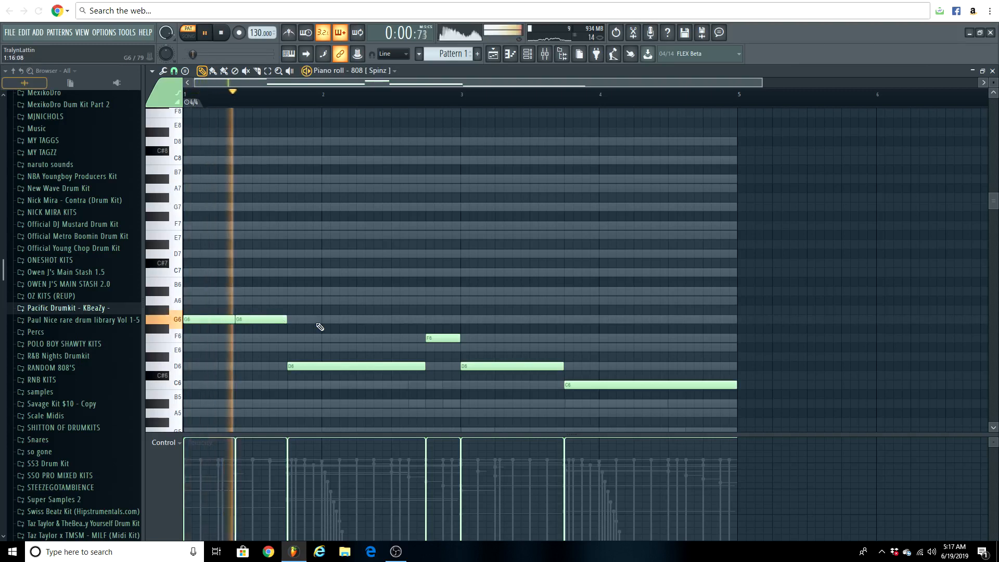
{"action": "left_click_drag", "start_coordinate": [426, 366], "coordinate": [523, 369]}
{"action": "left_click", "coordinate": [416, 367]}
{"action": "key", "text": "space"}
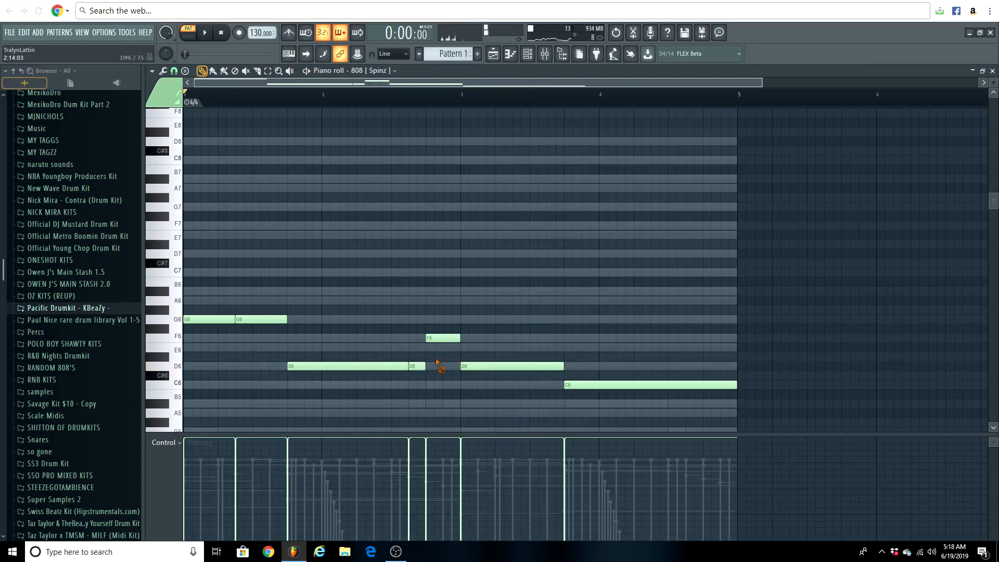
- Divide the bar 3 D6 note into two equal notes, and shorten the C6 note to make room for a closing 6-step A#5 note
{"action": "key", "text": "space"}
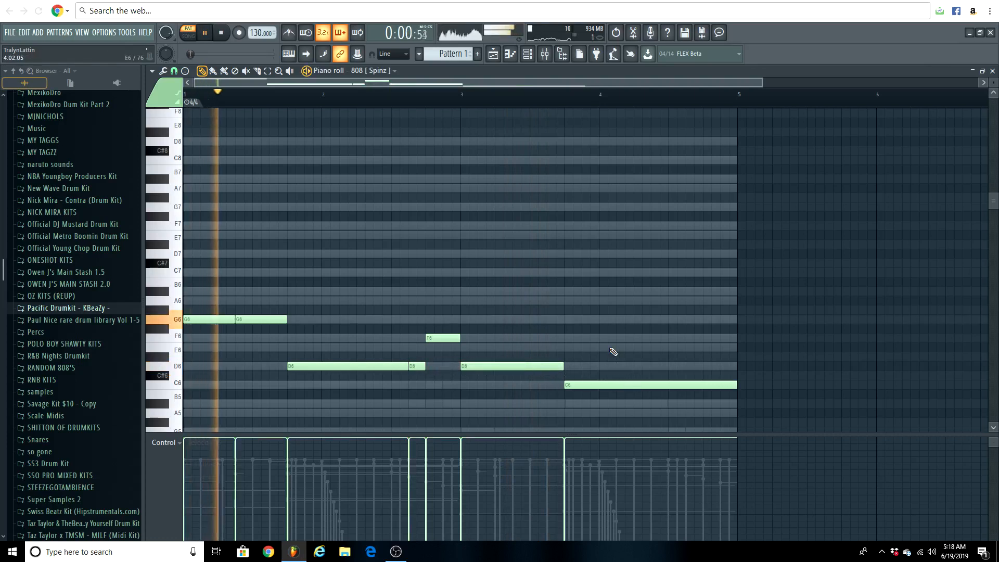
{"action": "left_click_drag", "start_coordinate": [563, 366], "coordinate": [513, 370]}
{"action": "left_click_drag", "start_coordinate": [526, 369], "coordinate": [518, 368]}
{"action": "key", "text": "space"}
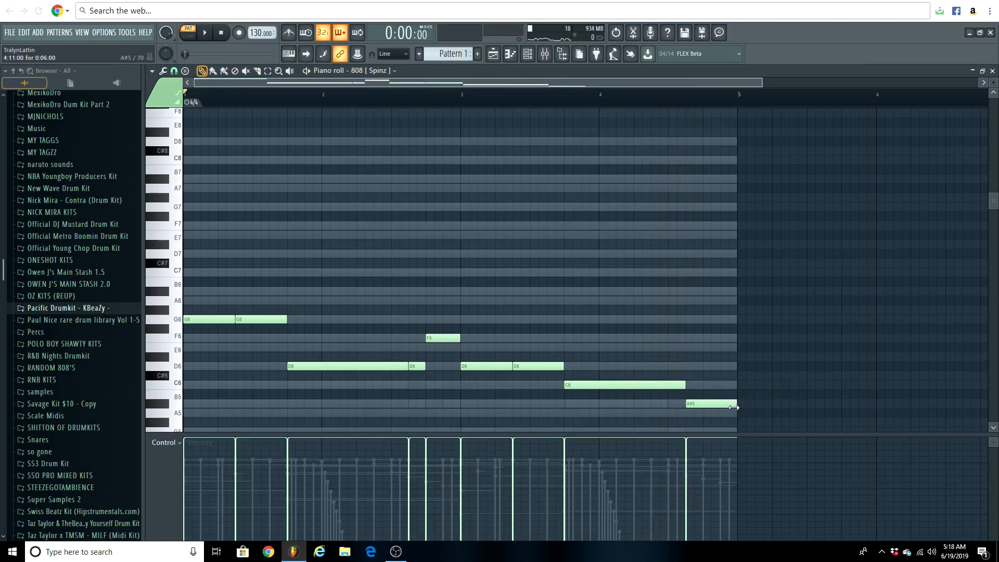
- Raise all the 808 notes one octave, audition them, and add a 6-step A#7 slide note above the last note
{"action": "key", "text": "ctrl+Up"}
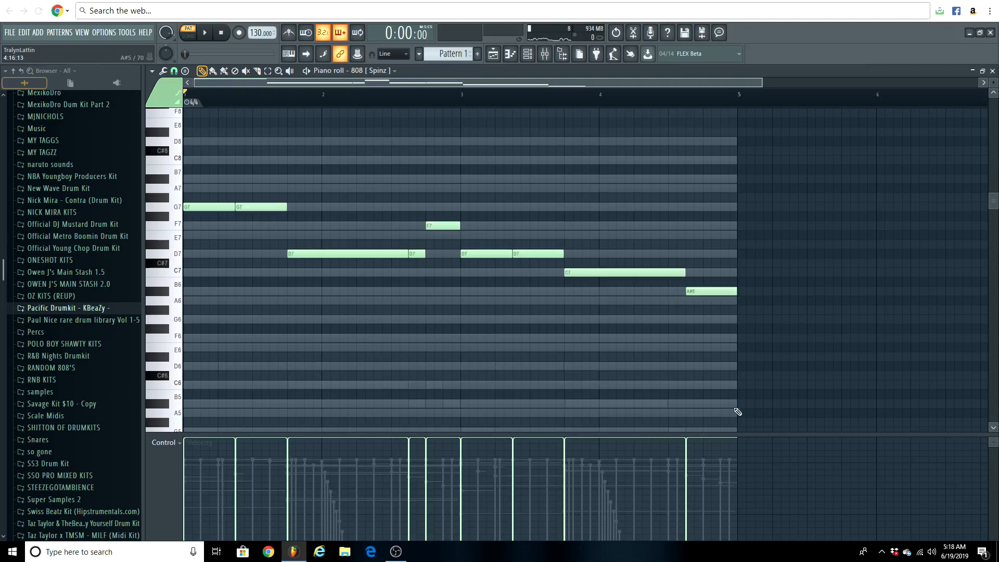
{"action": "key", "text": "space"}
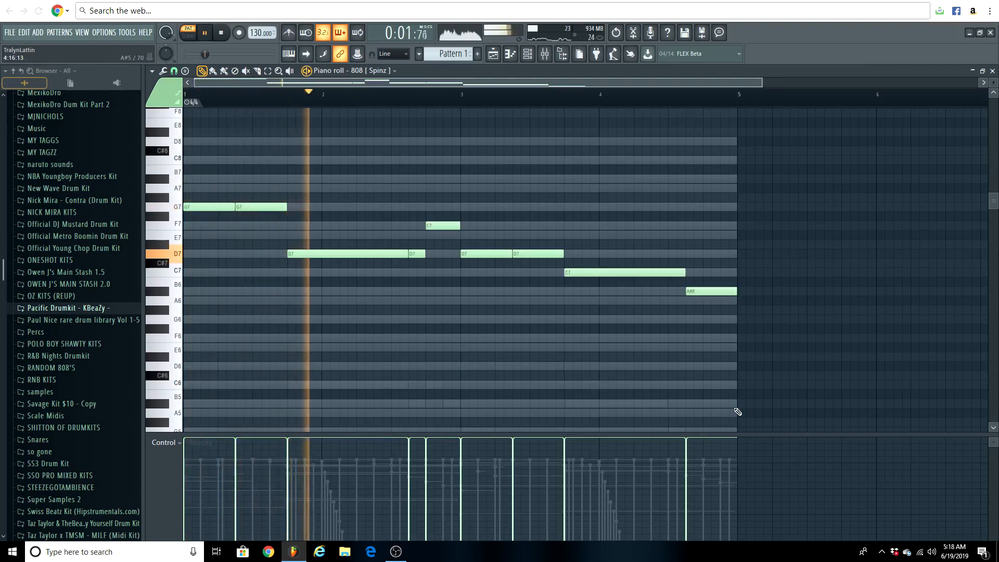
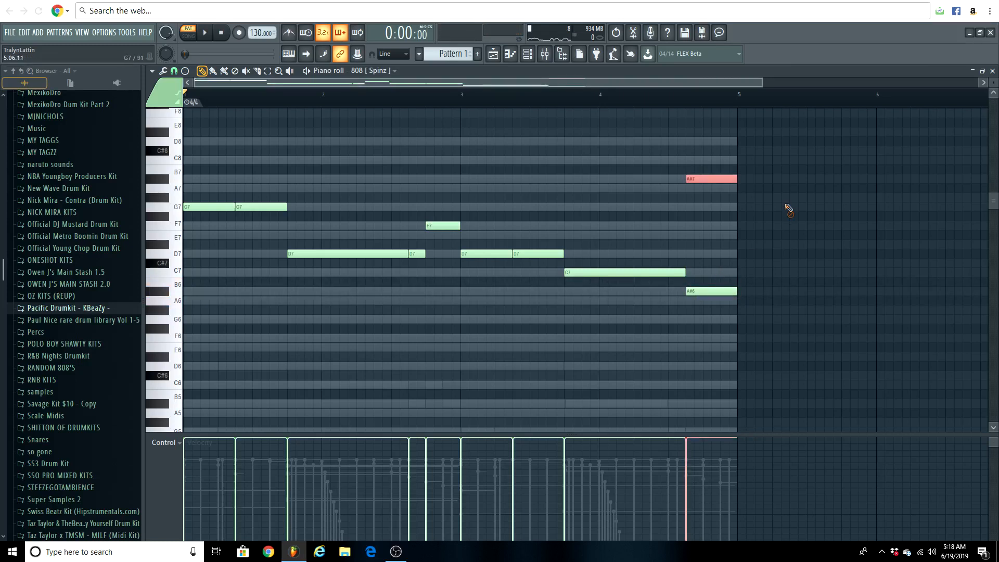
{"action": "double_click", "coordinate": [714, 180]}
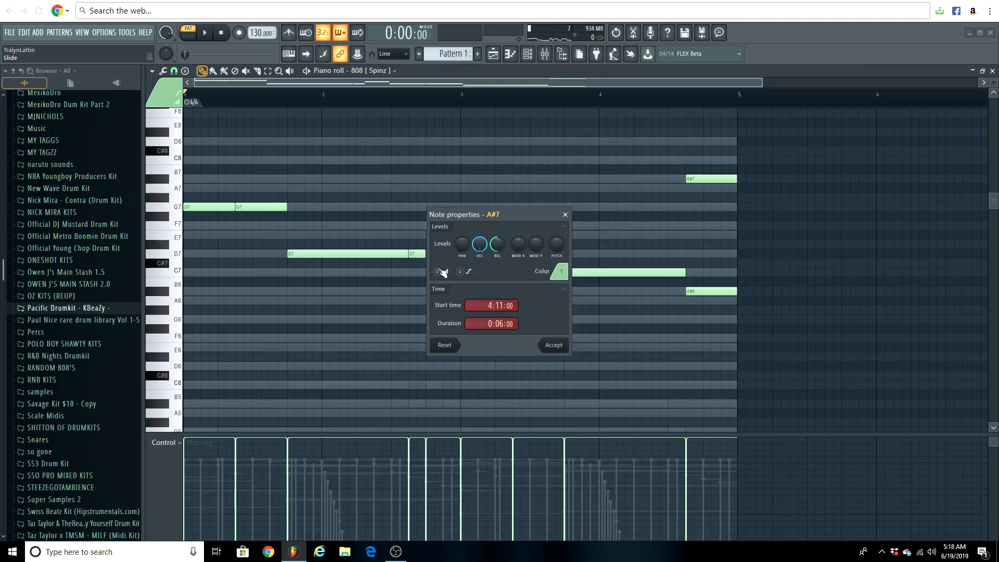
{"action": "left_click", "coordinate": [551, 345]}
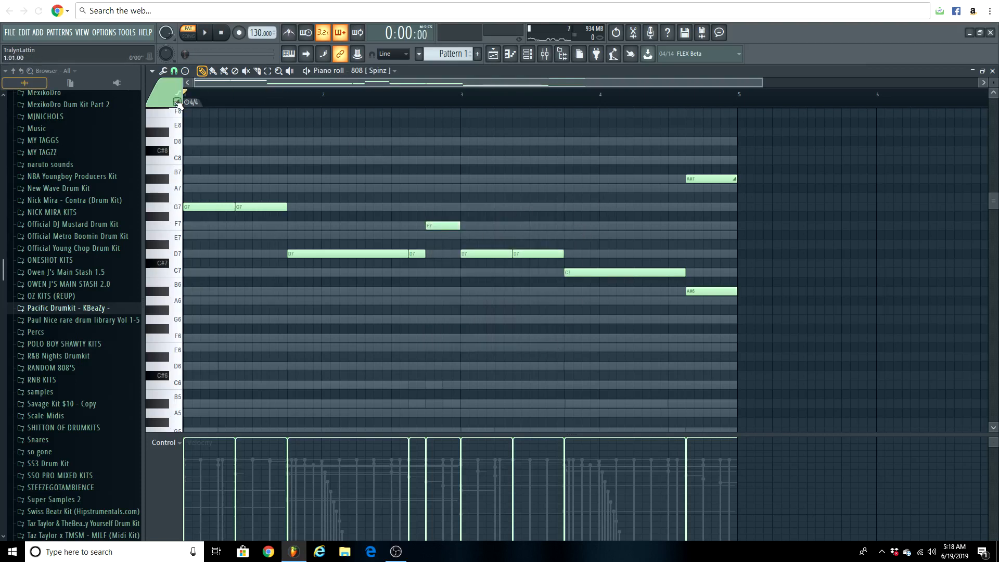
- Lower all the 808 notes by two octaves and play back the bassline
{"action": "key", "text": "ctrl+Down"}
{"action": "key", "text": "ctrl+Down"}
{"action": "key", "text": "space"}
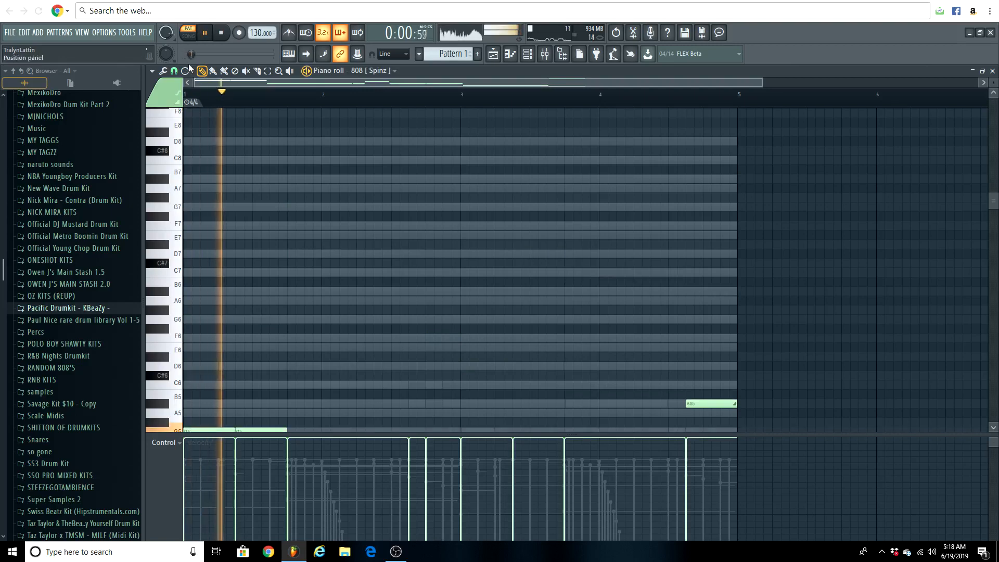
{"action": "scroll", "coordinate": [505, 243], "scroll_direction": "down", "scroll_amount": 4}
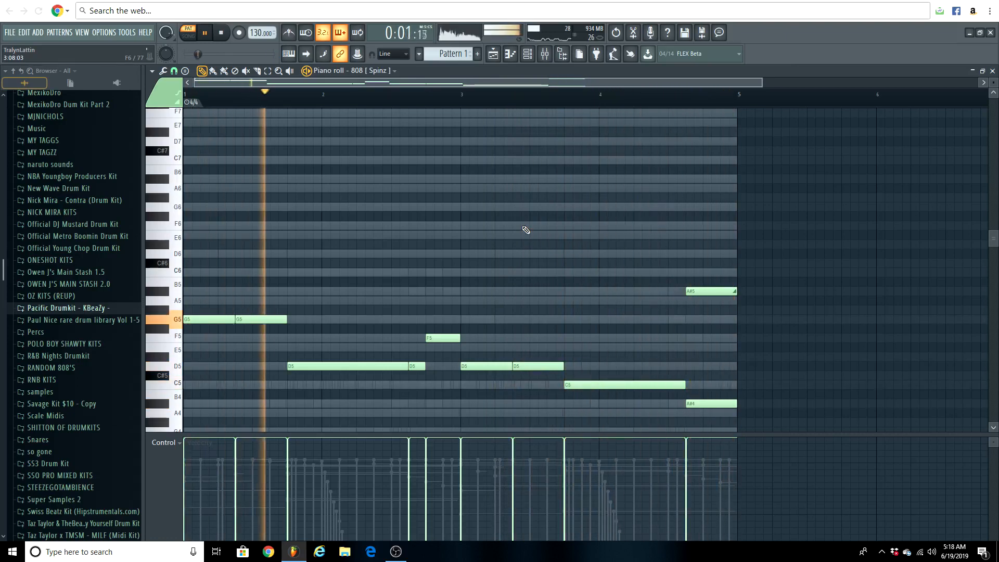
{"action": "key", "text": "space"}
- Add the Cy (Classic) cymbal from the [FREQKIT] Cymbals folder as a new channel, place it on step 1 and play back
{"action": "left_click", "coordinate": [526, 57]}
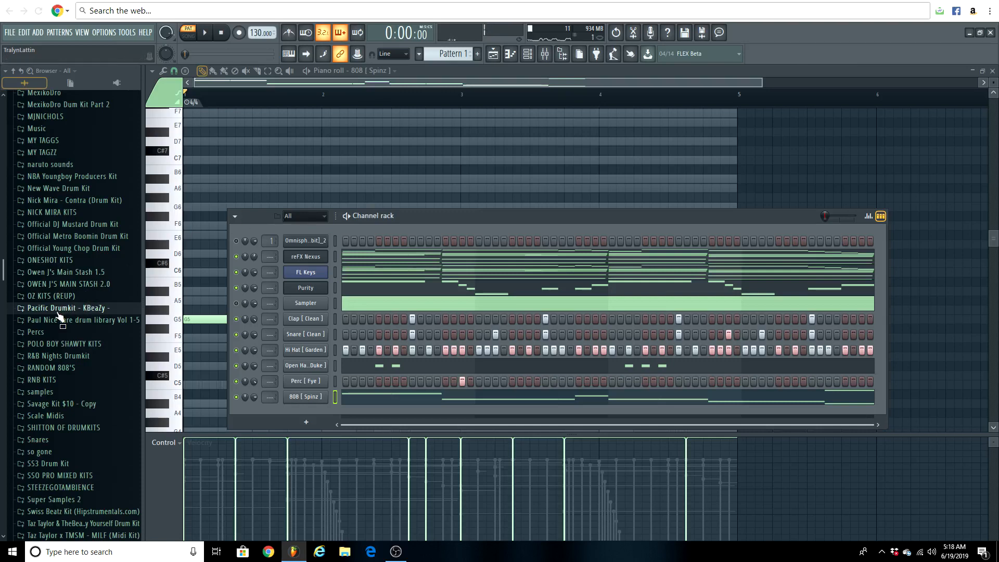
{"action": "scroll", "coordinate": [59, 316], "scroll_direction": "down", "scroll_amount": 15}
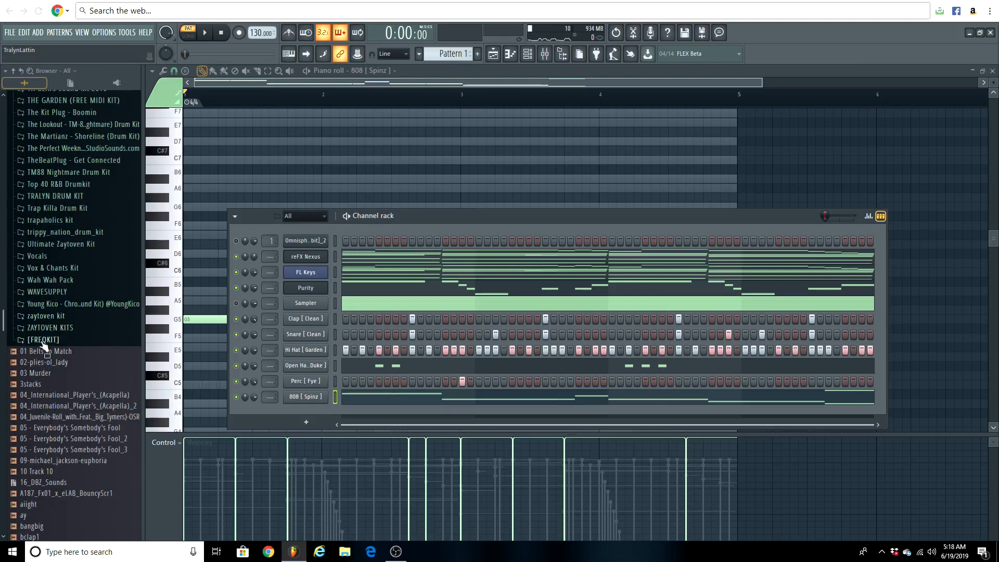
{"action": "left_click", "coordinate": [44, 341]}
{"action": "left_click", "coordinate": [56, 389]}
{"action": "left_click", "coordinate": [56, 421]}
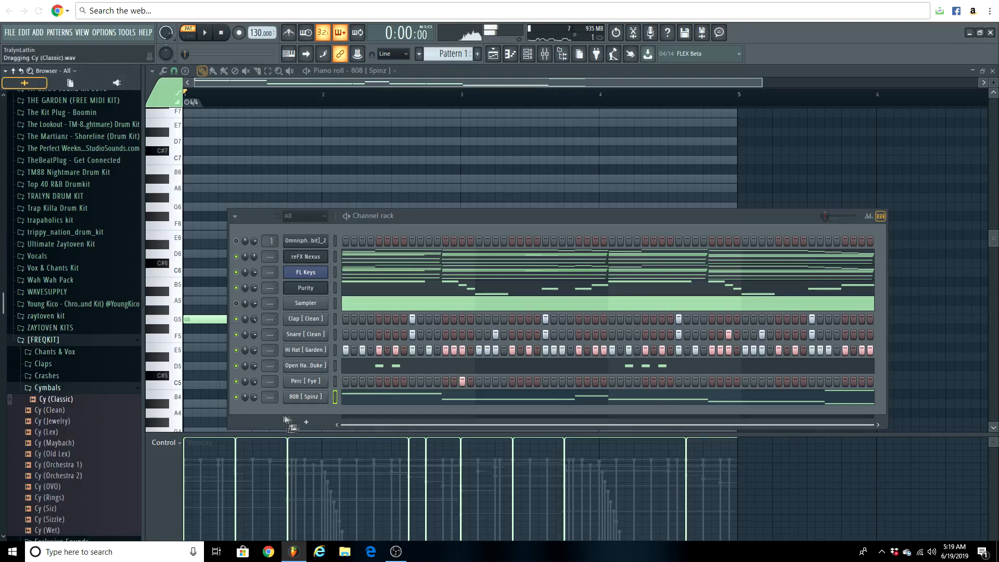
{"action": "left_click_drag", "start_coordinate": [281, 415], "coordinate": [360, 413]}
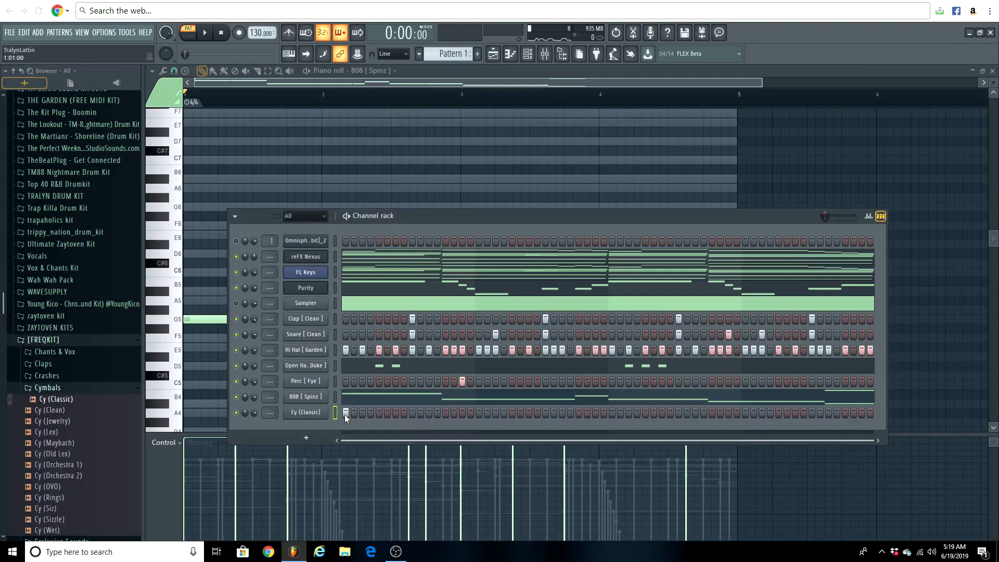
{"action": "key", "text": "space"}
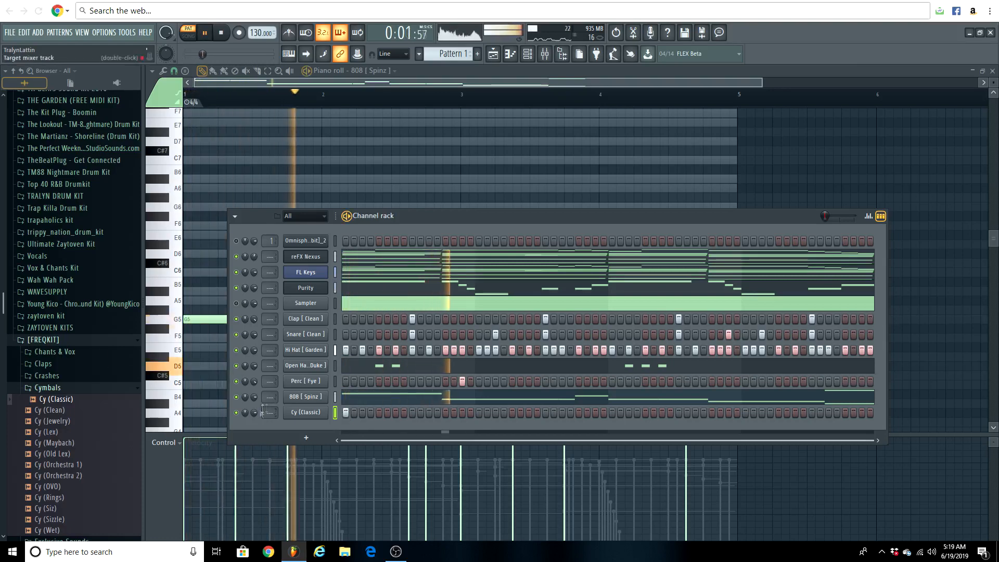
- Add Kick (Rack) from the [FREQKIT] Kicks folder as a channel between 808 [ Spinz ] and Cy (Classic)
{"action": "left_click", "coordinate": [102, 385]}
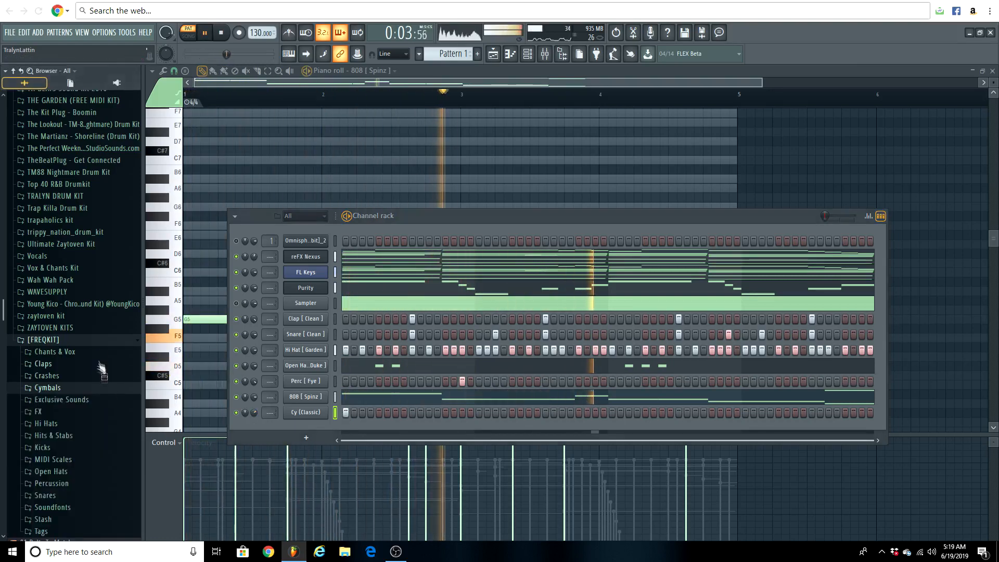
{"action": "scroll", "coordinate": [100, 350], "scroll_direction": "down", "scroll_amount": 2}
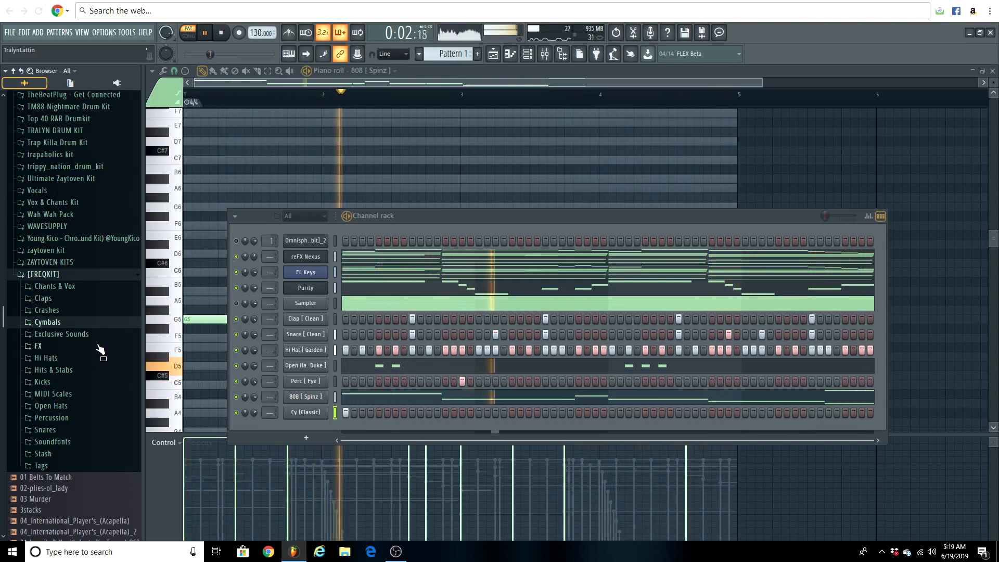
{"action": "left_click", "coordinate": [62, 383]}
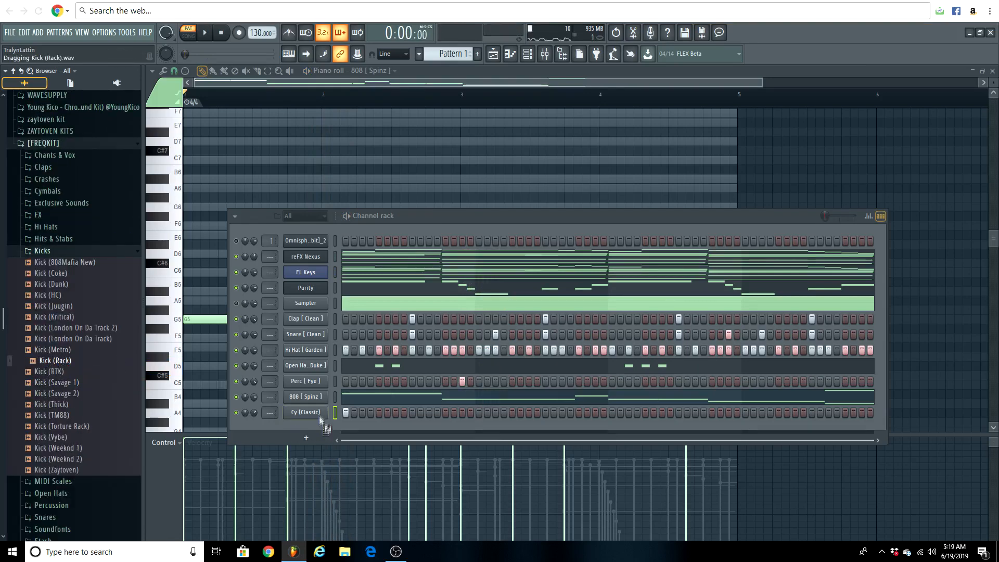
{"action": "left_click_drag", "start_coordinate": [321, 406], "coordinate": [275, 413]}
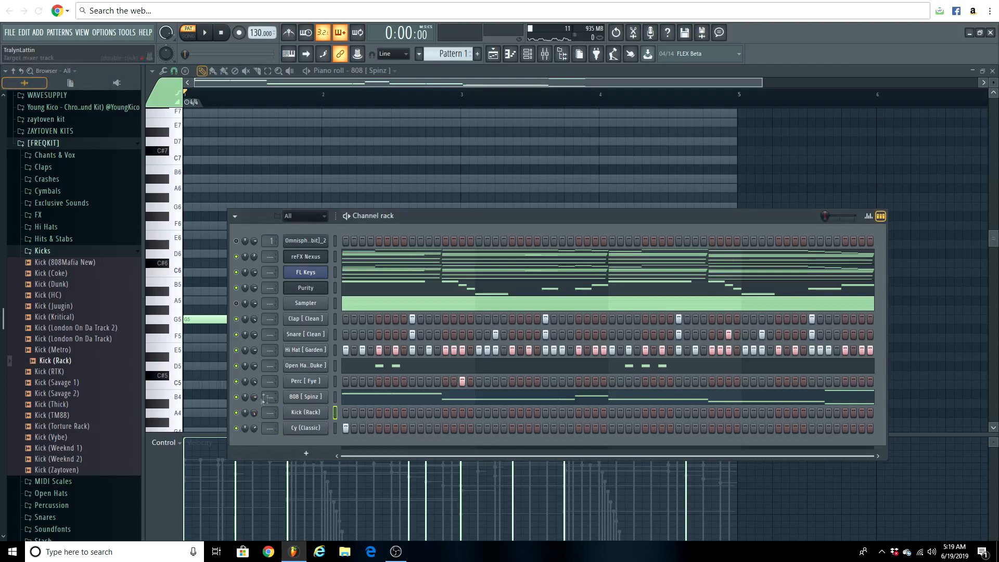
- Boost the Kick (Rack) sample with Clip on, place a kick on step 1 and play back the pattern
{"action": "left_click", "coordinate": [306, 412]}
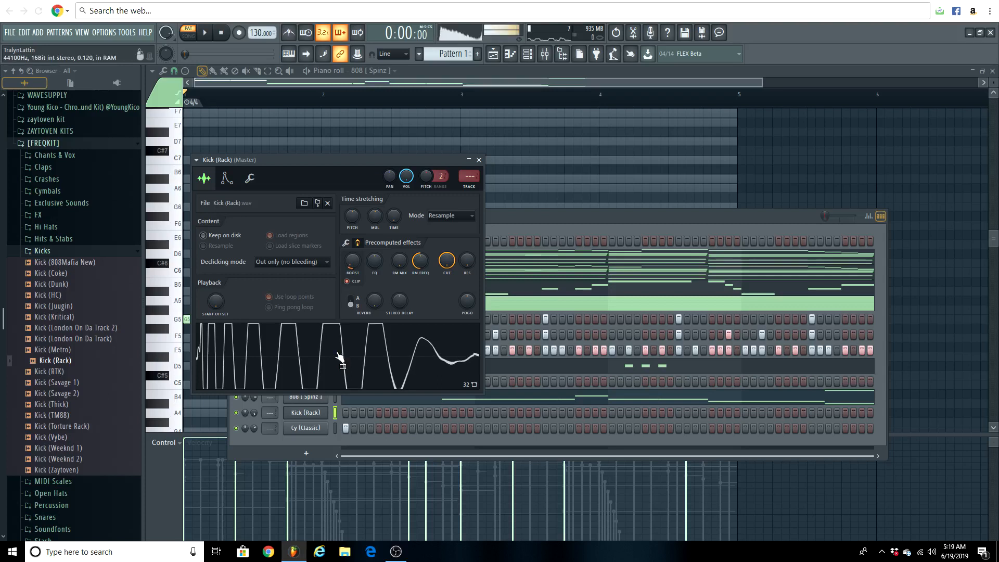
{"action": "left_click", "coordinate": [479, 159]}
{"action": "right_click", "coordinate": [255, 412]}
{"action": "left_click", "coordinate": [301, 407]}
{"action": "left_click", "coordinate": [346, 413]}
{"action": "key", "text": "space"}
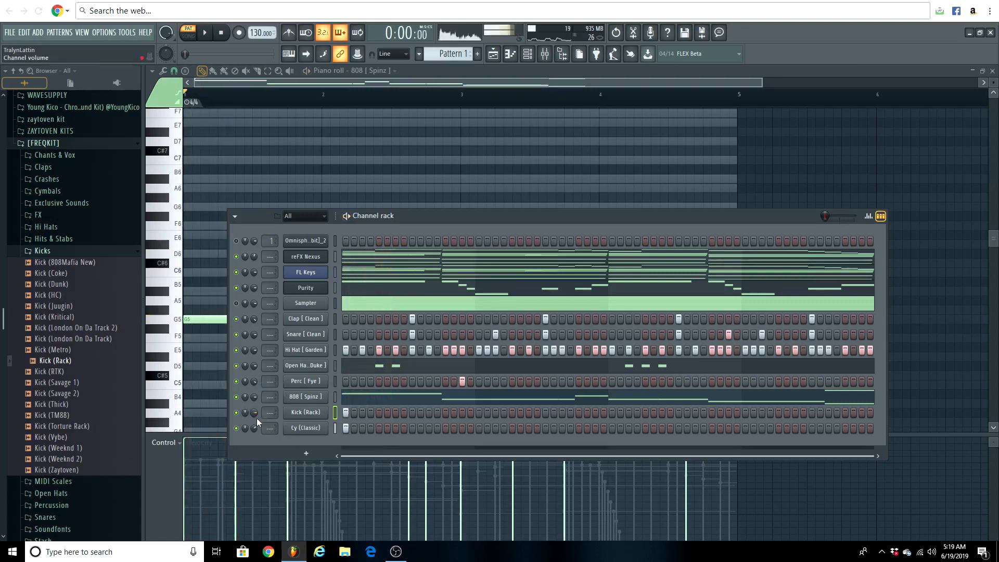
- Play back the pattern and add C5 kicks at steps 7 and 13 of bar 1 in the Kick (Rack) piano roll
{"action": "key", "text": "space"}
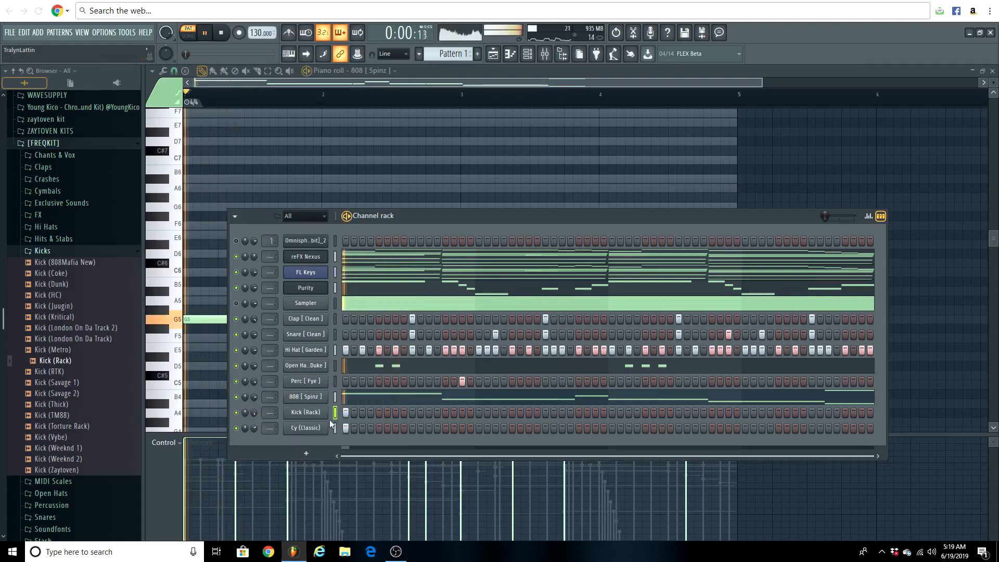
{"action": "key", "text": "space"}
{"action": "right_click", "coordinate": [297, 413]}
{"action": "left_click", "coordinate": [342, 412]}
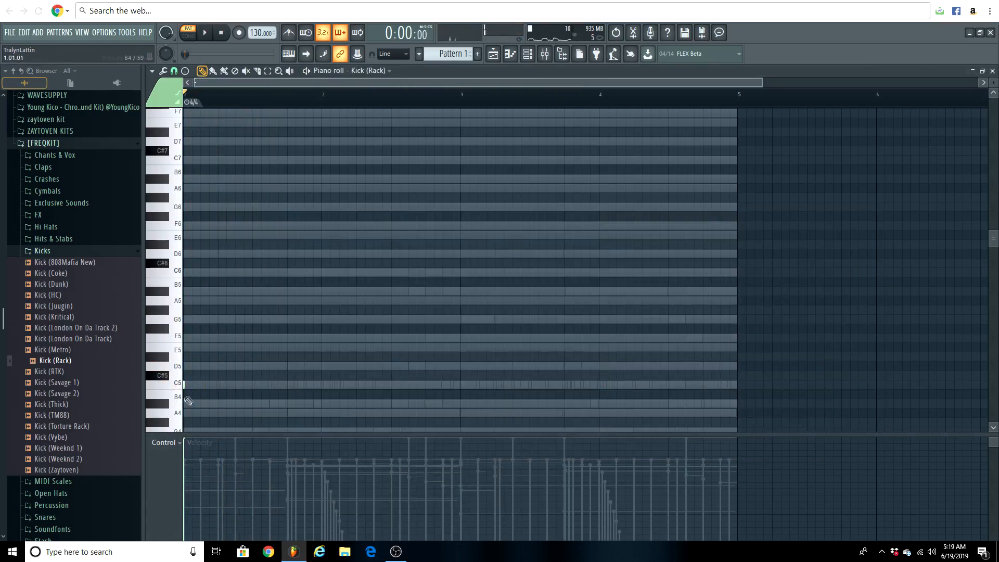
{"action": "key", "text": "space"}
{"action": "left_click", "coordinate": [237, 386]}
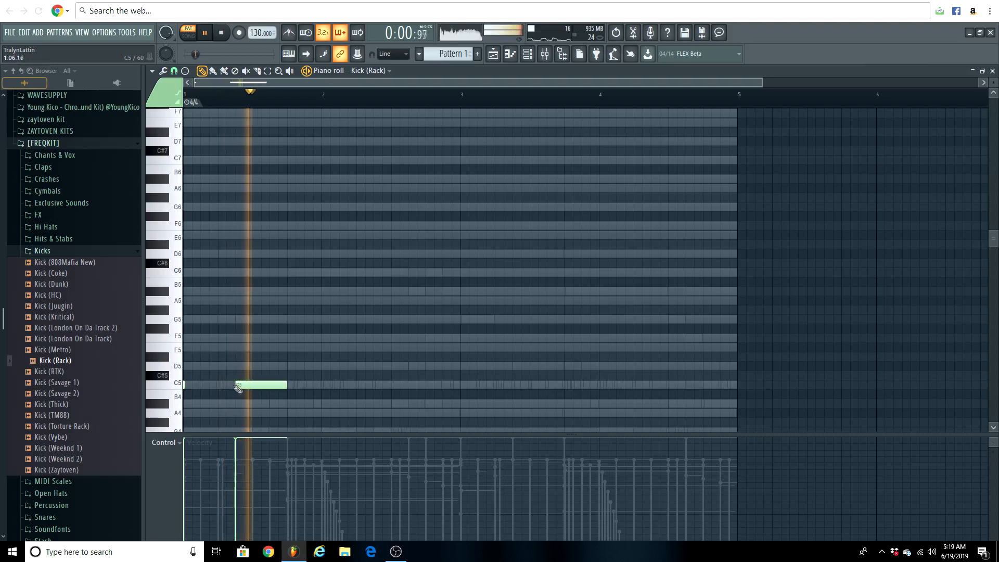
{"action": "left_click", "coordinate": [238, 387]}
{"action": "left_click", "coordinate": [289, 386]}
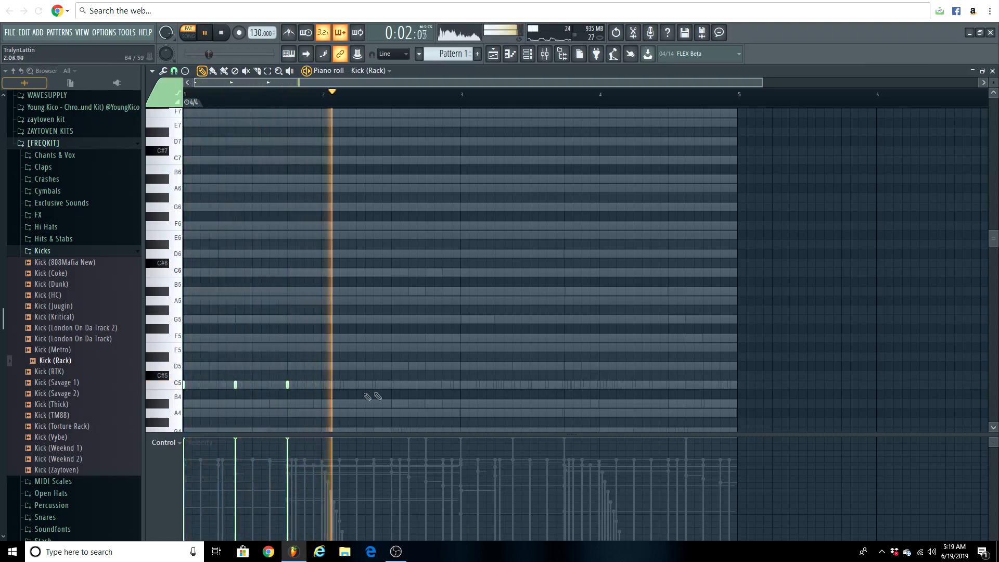
- Place more C5 kicks on steps 11 and 13 of bar 2, 1, 7 and 13 of bar 3, and 11 and 15 of bar 4
{"action": "left_click", "coordinate": [409, 385]}
{"action": "left_click", "coordinate": [425, 385]}
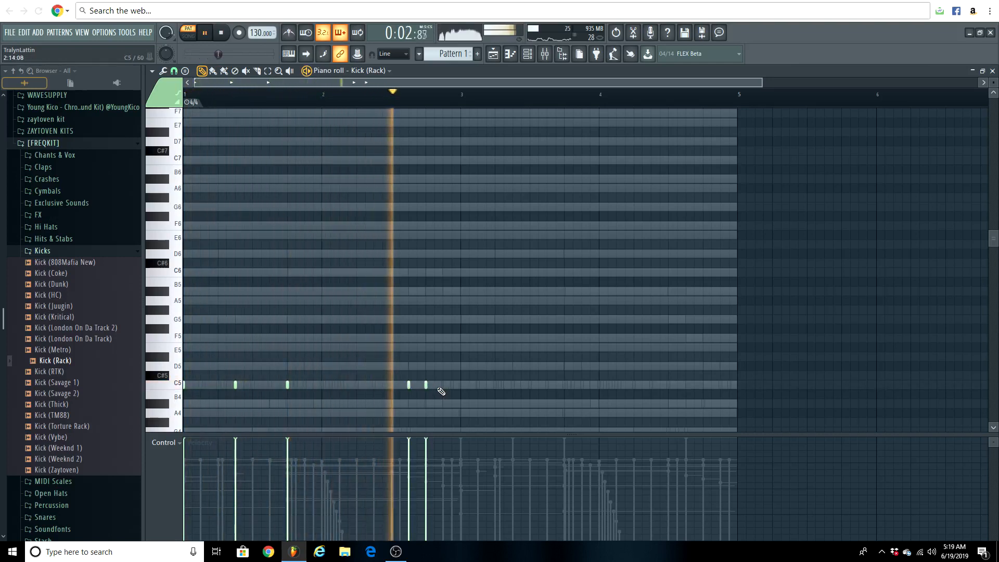
{"action": "left_click", "coordinate": [462, 385]}
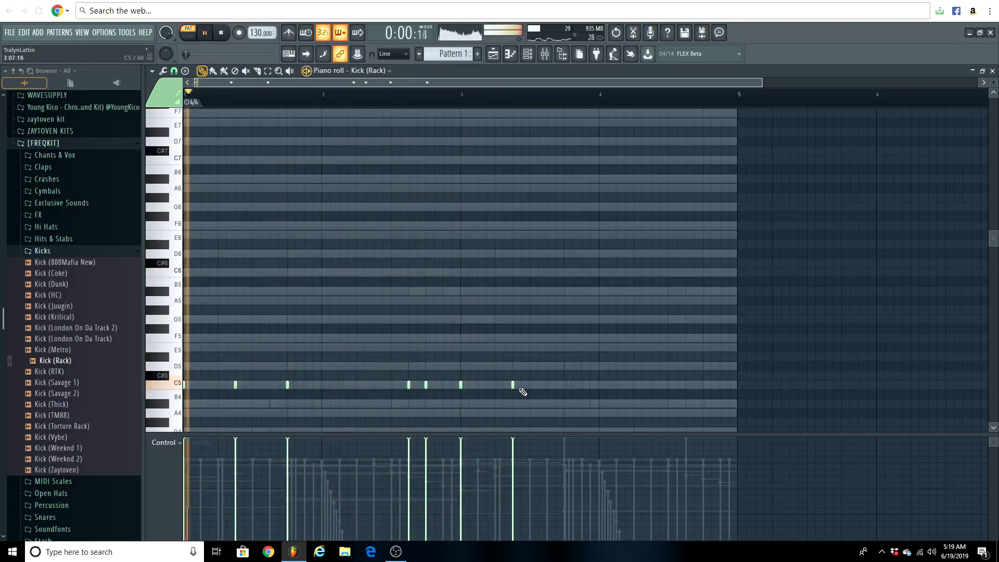
{"action": "left_click", "coordinate": [564, 385]}
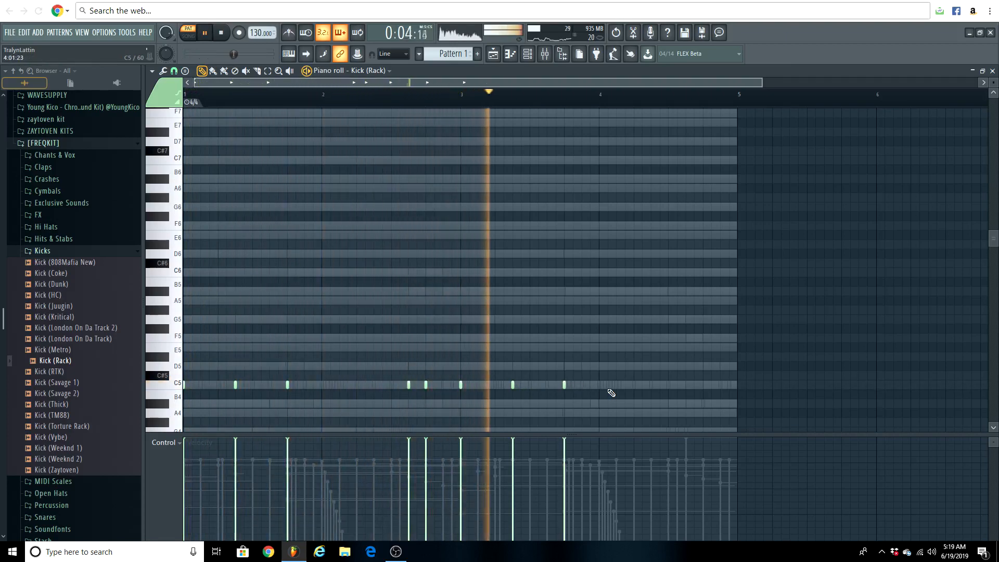
{"action": "left_click", "coordinate": [688, 386]}
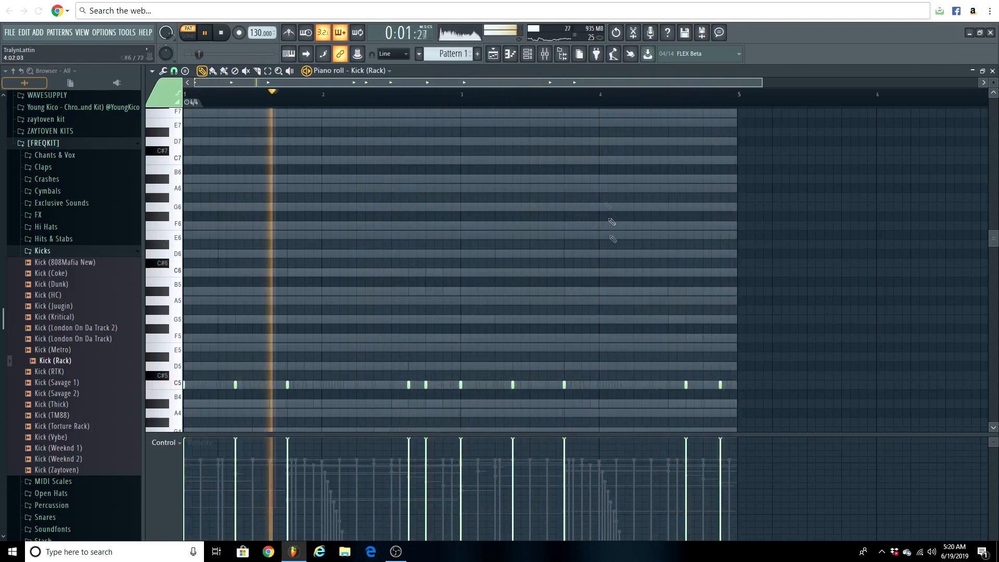
{"action": "key", "text": "space"}
- Delete the Sampler channel and split Pattern 1 by channel for arranging in the playlist
{"action": "left_click", "coordinate": [497, 58]}
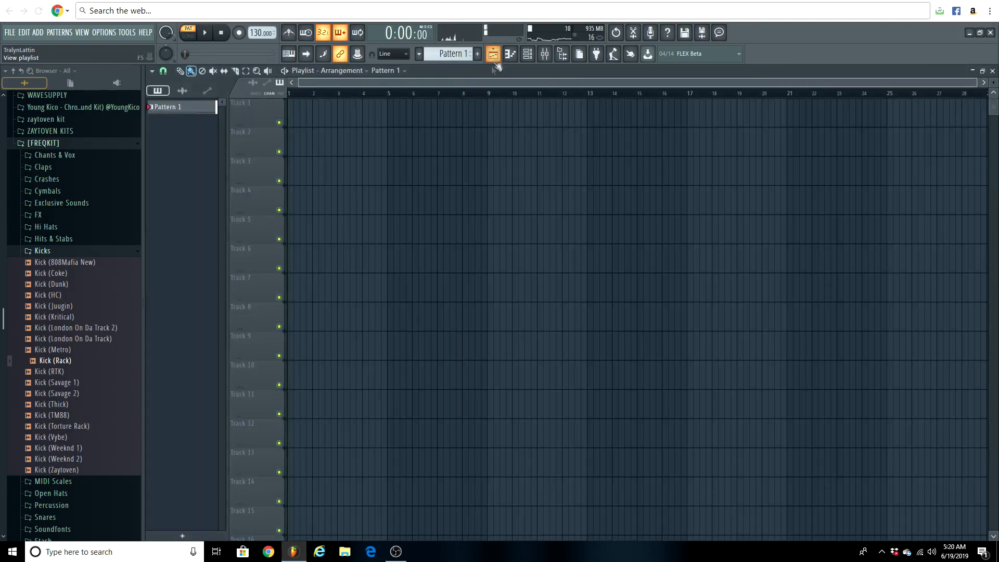
{"action": "key", "text": "F6"}
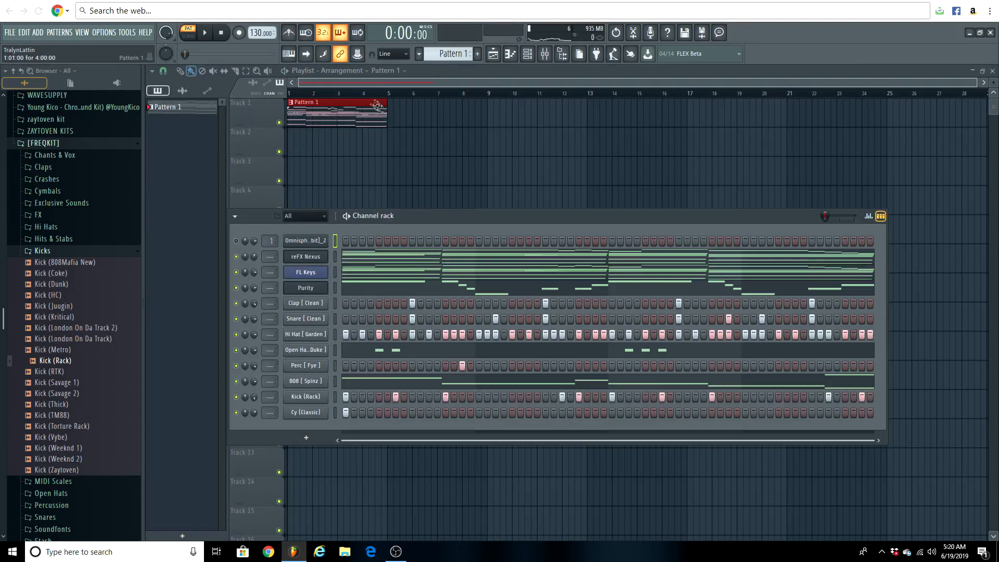
{"action": "key", "text": "F6"}
{"action": "left_click", "coordinate": [469, 194]}
- Place all the split channel patterns together on playlist tracks 1 to 11, starting at bar 1
{"action": "scroll", "coordinate": [348, 97], "scroll_direction": "up", "scroll_amount": 2}
{"action": "scroll", "coordinate": [349, 97], "scroll_direction": "up", "scroll_amount": 1}
{"action": "left_click_drag", "start_coordinate": [367, 81], "coordinate": [290, 84]}
{"action": "left_click_drag", "start_coordinate": [176, 106], "coordinate": [308, 110]}
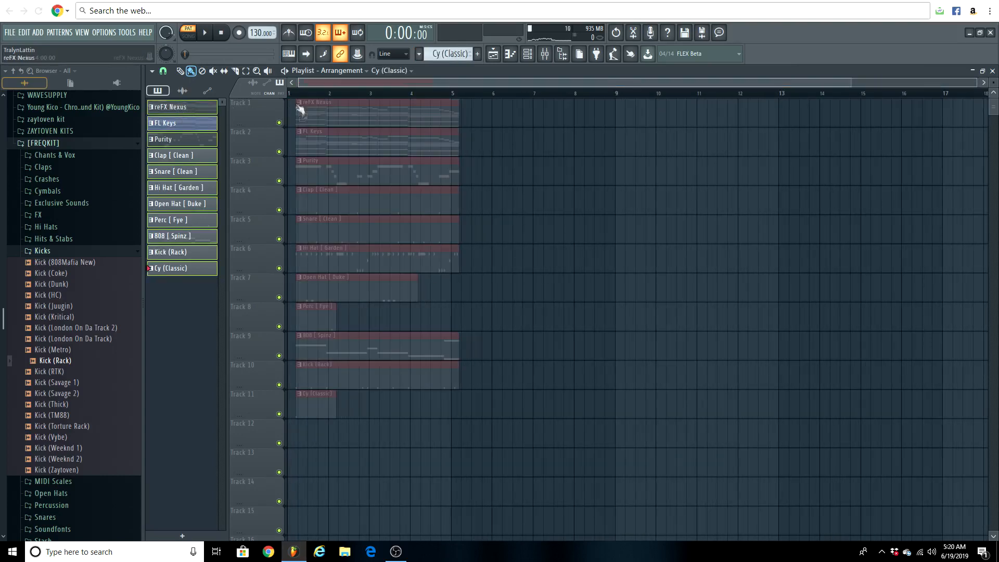
{"action": "left_click", "coordinate": [484, 240]}
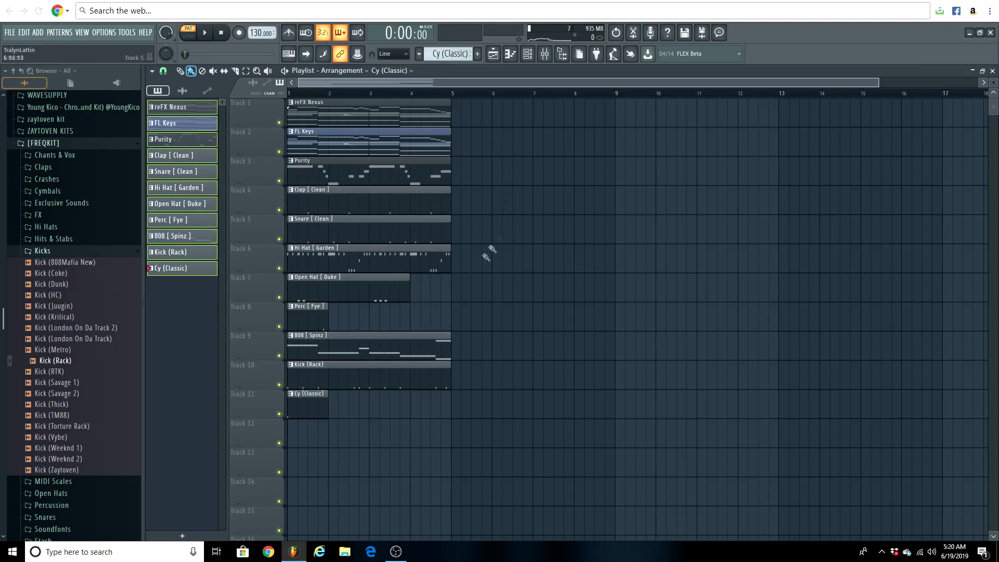
- Rearrange the clips so 808 [ Spinz ] and Kick (Rack) occupy tracks 4 and 5, with clap through cymbal on tracks 6 to 11
{"action": "left_click_drag", "start_coordinate": [495, 205], "coordinate": [306, 469]}
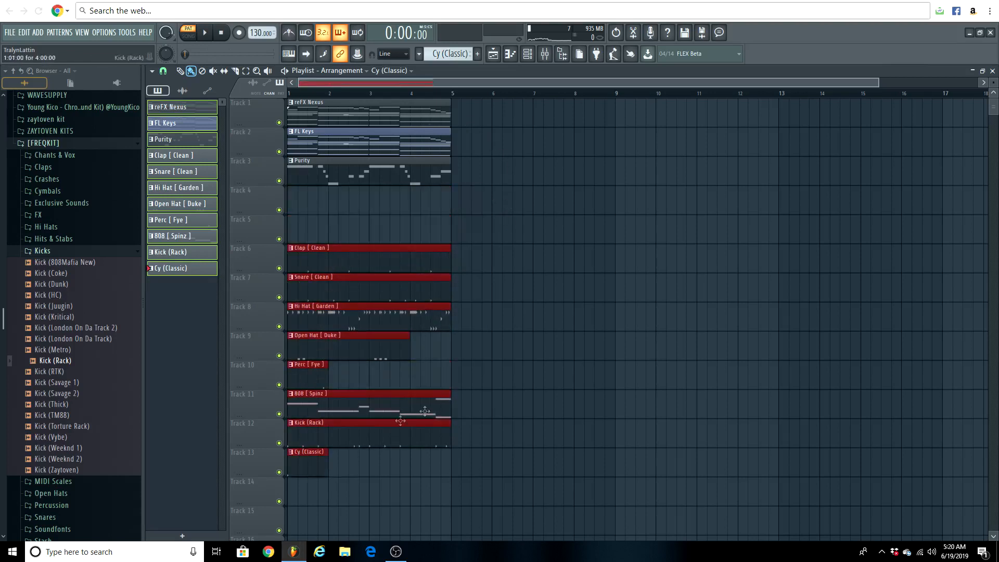
{"action": "left_click", "coordinate": [488, 412]}
{"action": "left_click_drag", "start_coordinate": [488, 411], "coordinate": [370, 233]}
{"action": "left_click", "coordinate": [530, 248]}
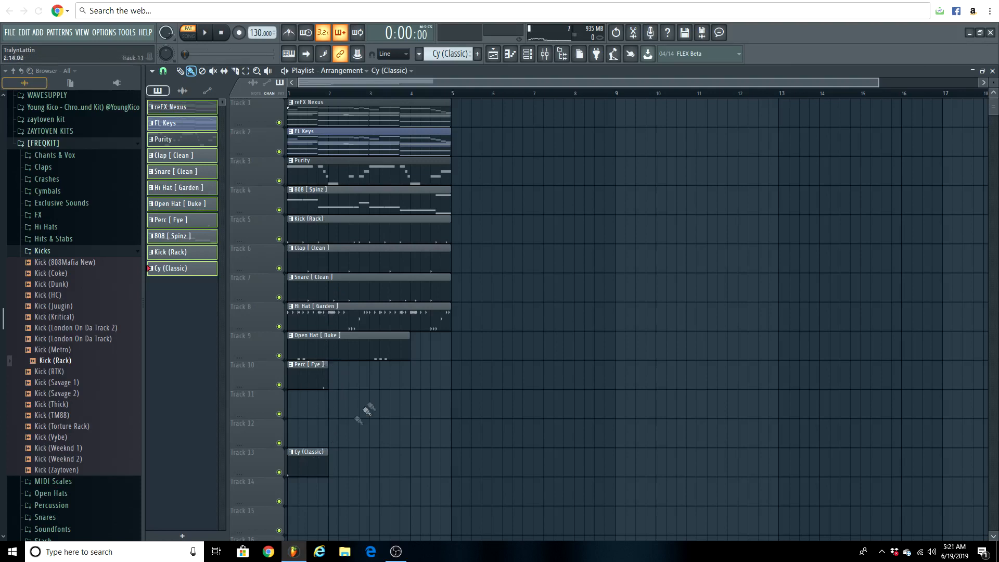
{"action": "left_click_drag", "start_coordinate": [306, 468], "coordinate": [291, 401]}
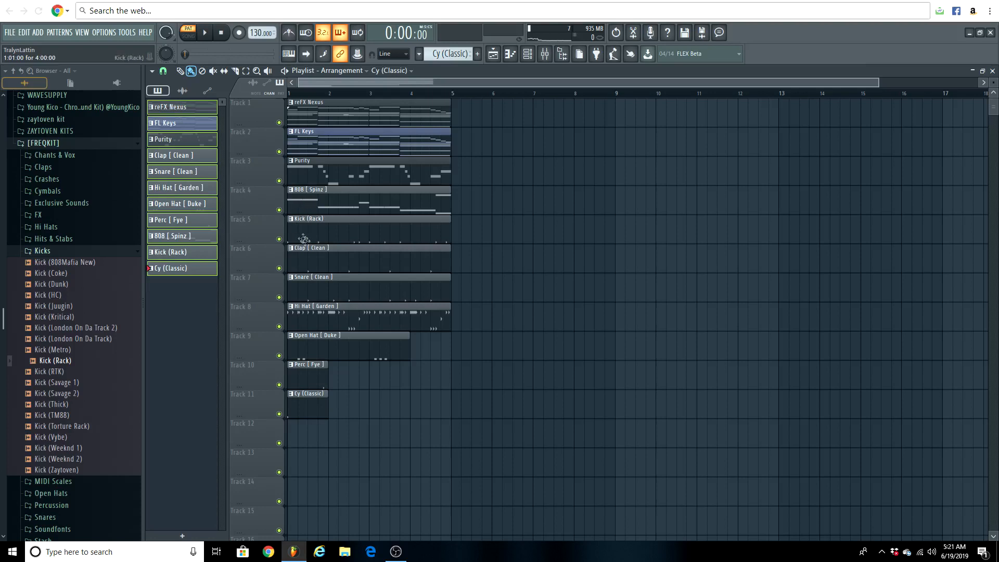
- Select every clip on tracks 1 to 11 and duplicate the four-bar block repeatedly up to bar 49
{"action": "left_click", "coordinate": [201, 108]}
{"action": "left_click_drag", "start_coordinate": [502, 114], "coordinate": [247, 432]}
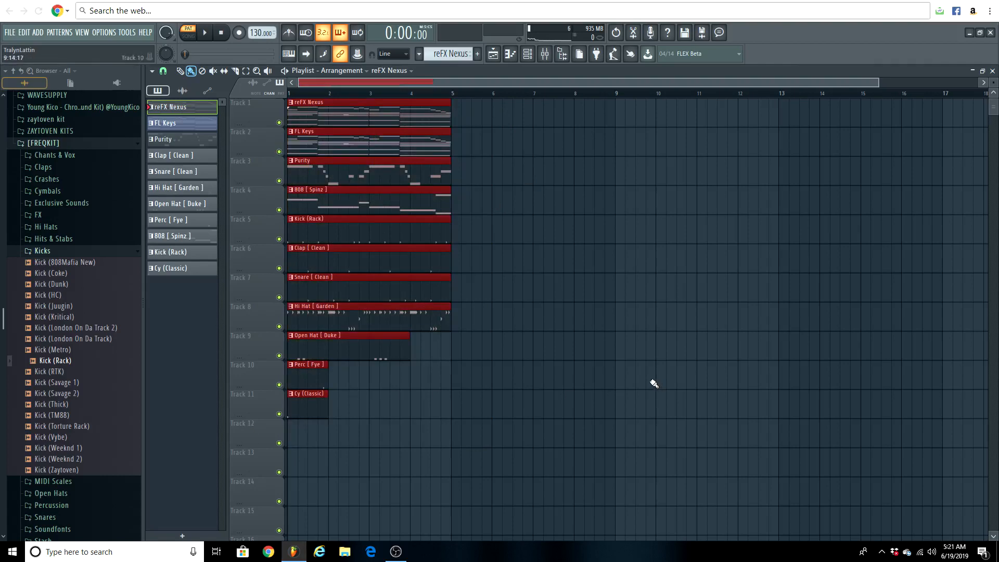
{"action": "key", "text": "ctrl+b"}
{"action": "key", "text": "ctrl+b"}
{"action": "key", "text": "ctrl+b"}
{"action": "key", "text": "ctrl+b"}
{"action": "key", "text": "ctrl+b"}
{"action": "key", "text": "ctrl+b"}
{"action": "key", "text": "ctrl+b"}
{"action": "key", "text": "ctrl+b"}
{"action": "key", "text": "ctrl+b"}
{"action": "key", "text": "ctrl+b"}
{"action": "key", "text": "ctrl+b"}
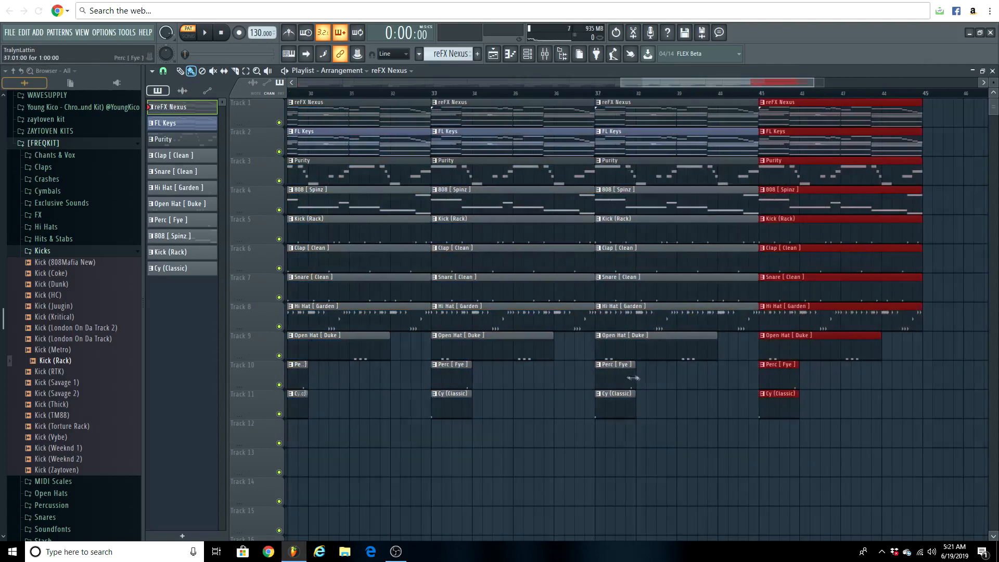
{"action": "scroll", "coordinate": [599, 104], "scroll_direction": "down", "scroll_amount": 5}
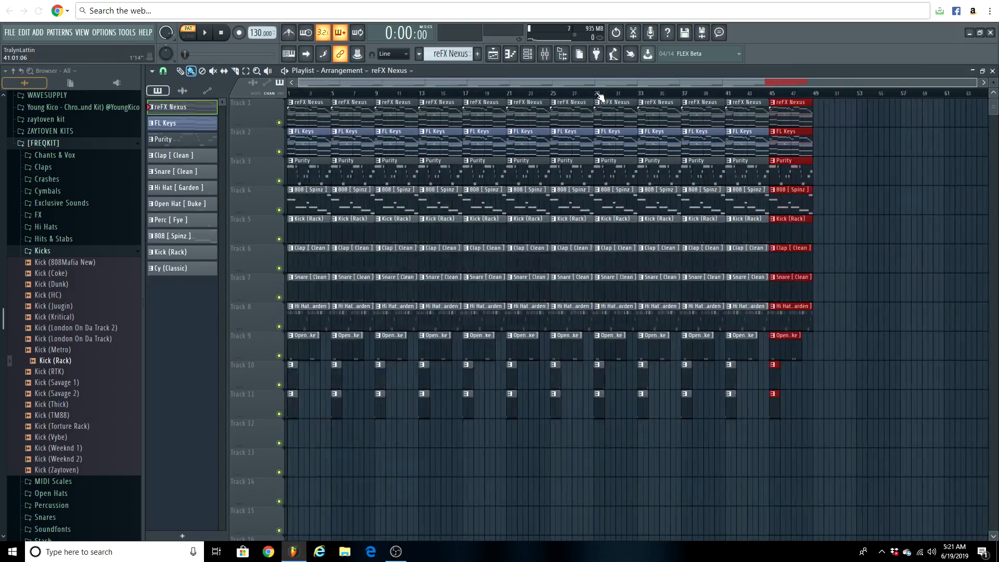
{"action": "right_click", "coordinate": [500, 463]}
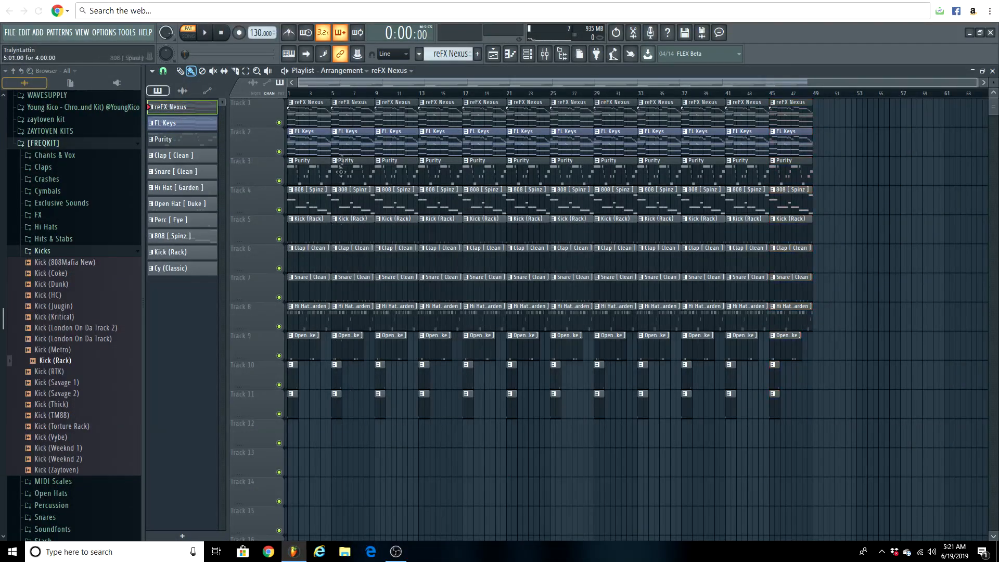
- Delete the Purity, 808 and all drum clips from bars 1 to 8, keeping only reFX Nexus and FL Keys as the intro
{"action": "scroll", "coordinate": [372, 99], "scroll_direction": "up", "scroll_amount": 5}
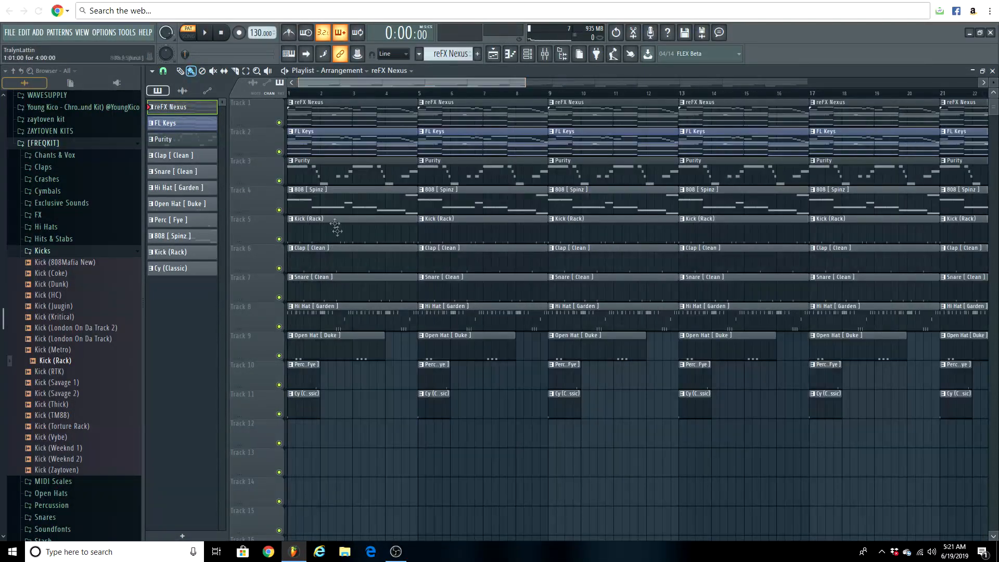
{"action": "left_click_drag", "start_coordinate": [317, 236], "coordinate": [300, 344]}
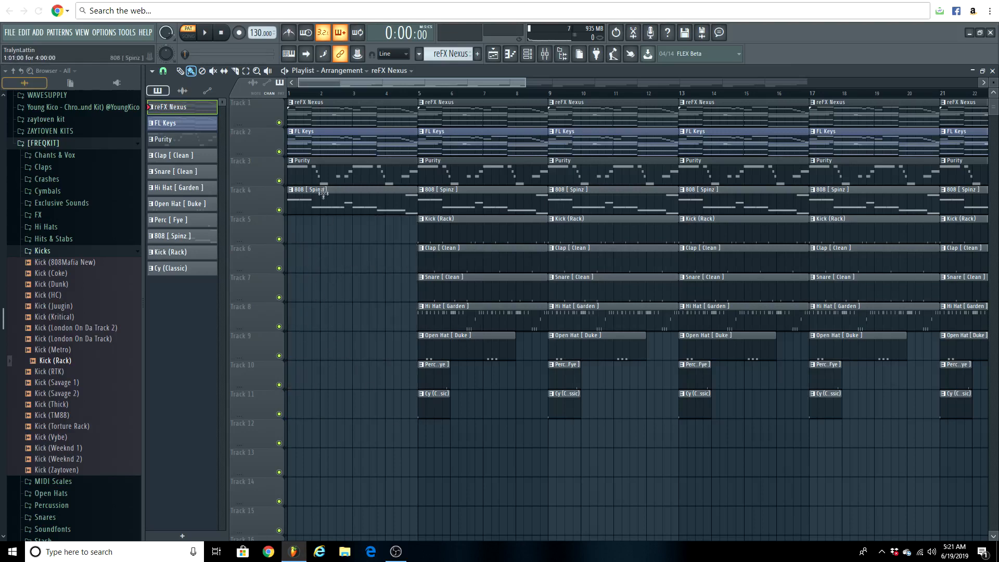
{"action": "left_click_drag", "start_coordinate": [351, 175], "coordinate": [336, 283]}
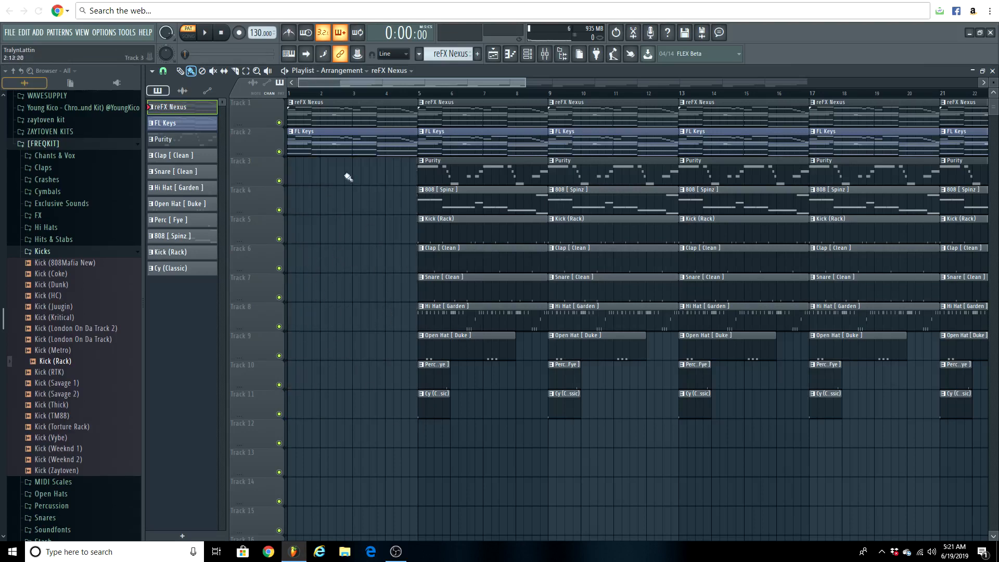
{"action": "scroll", "coordinate": [285, 98], "scroll_direction": "up", "scroll_amount": 2}
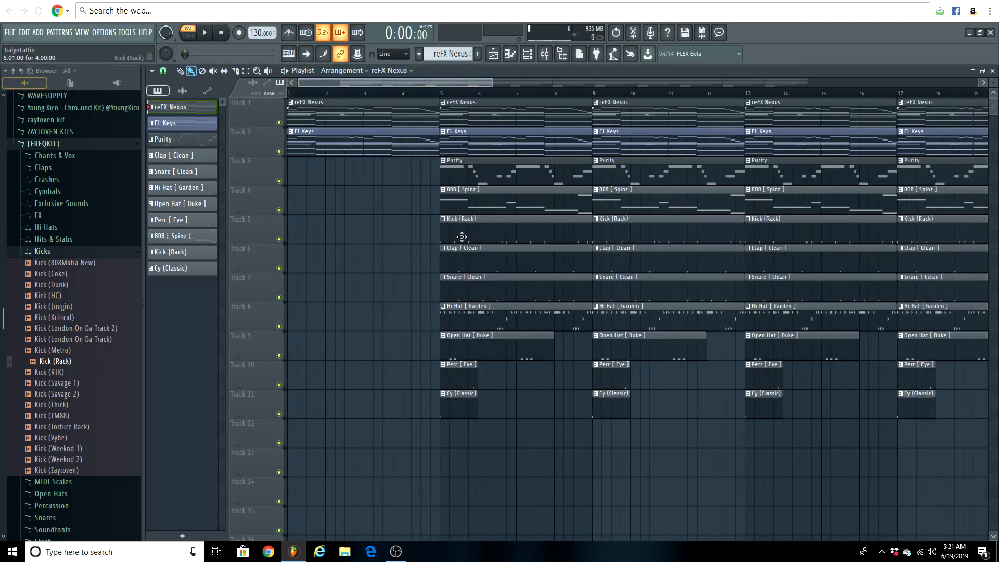
{"action": "left_click_drag", "start_coordinate": [462, 237], "coordinate": [458, 368]}
{"action": "left_click_drag", "start_coordinate": [476, 169], "coordinate": [396, 162]}
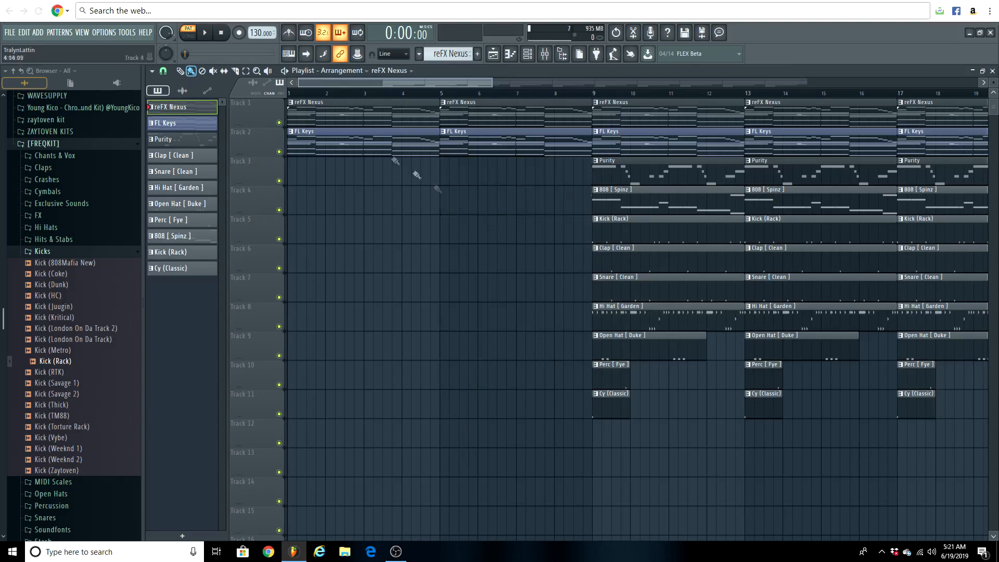
- Play the song and remove the Kick (Rack) and Open Hat [ Duke ] clips from bars 9 to 16
{"action": "key", "text": "space"}
{"action": "left_click_drag", "start_coordinate": [422, 84], "coordinate": [453, 89]}
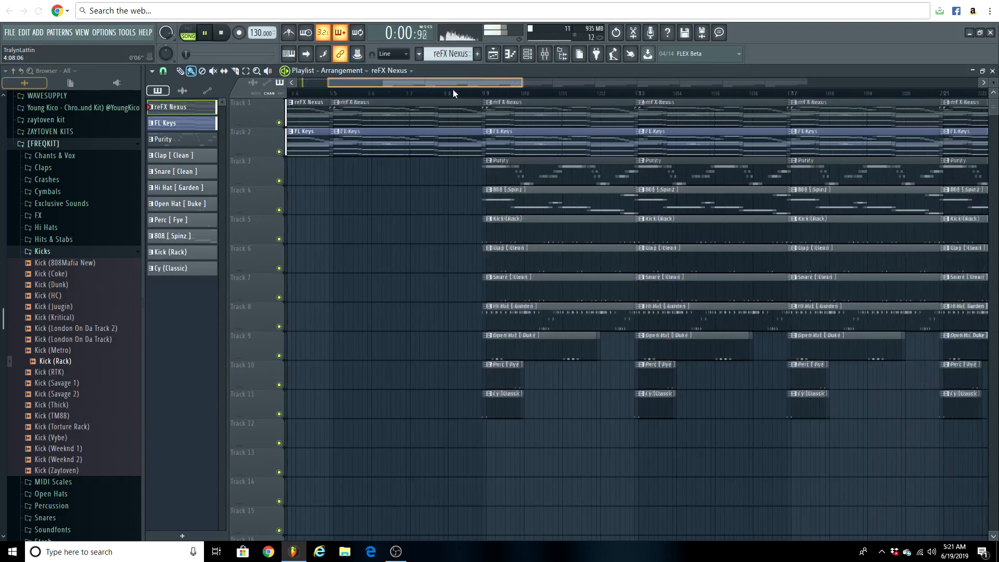
{"action": "right_click", "coordinate": [513, 232]}
{"action": "left_click_drag", "start_coordinate": [445, 87], "coordinate": [465, 93]}
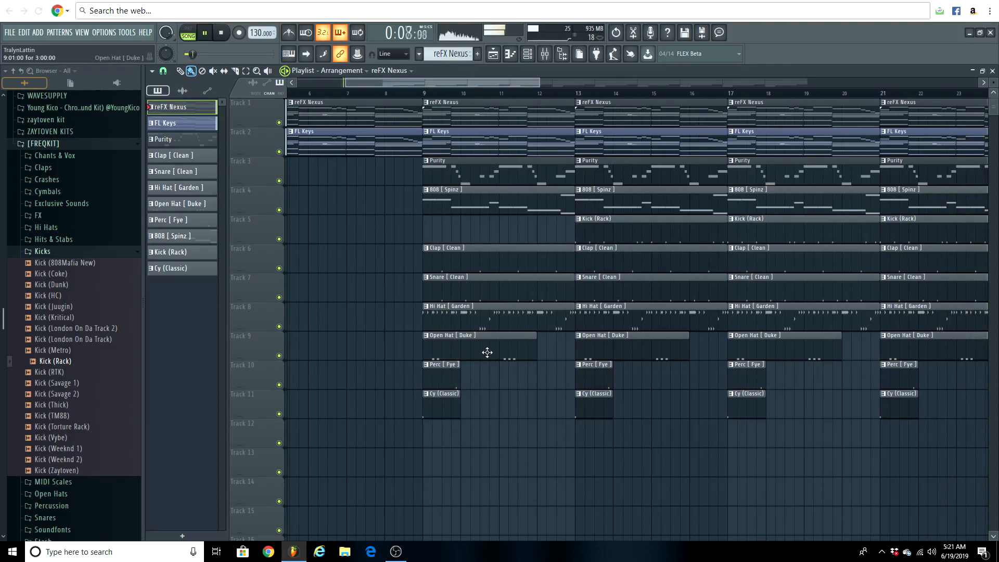
{"action": "right_click", "coordinate": [468, 348]}
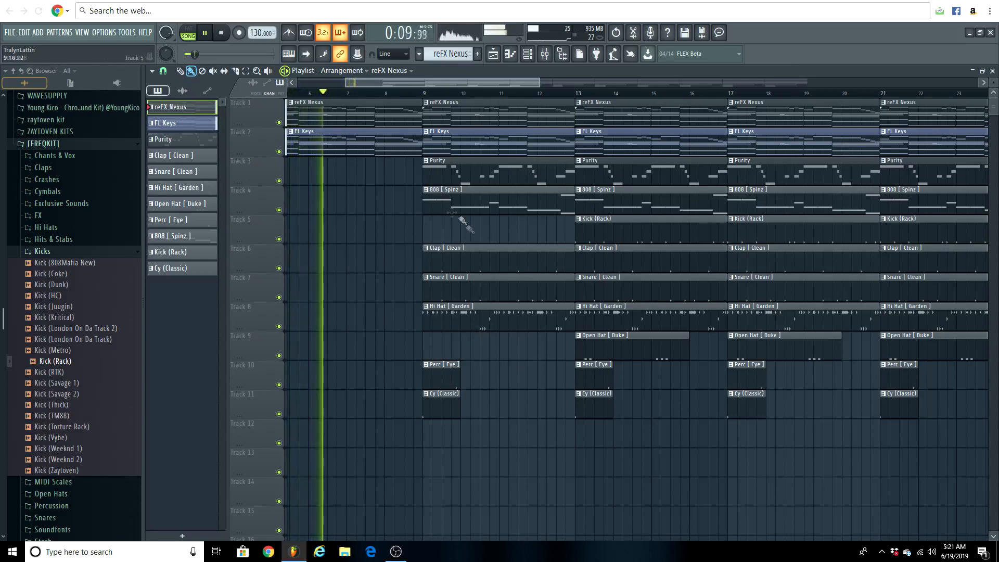
{"action": "left_click_drag", "start_coordinate": [428, 84], "coordinate": [454, 87]}
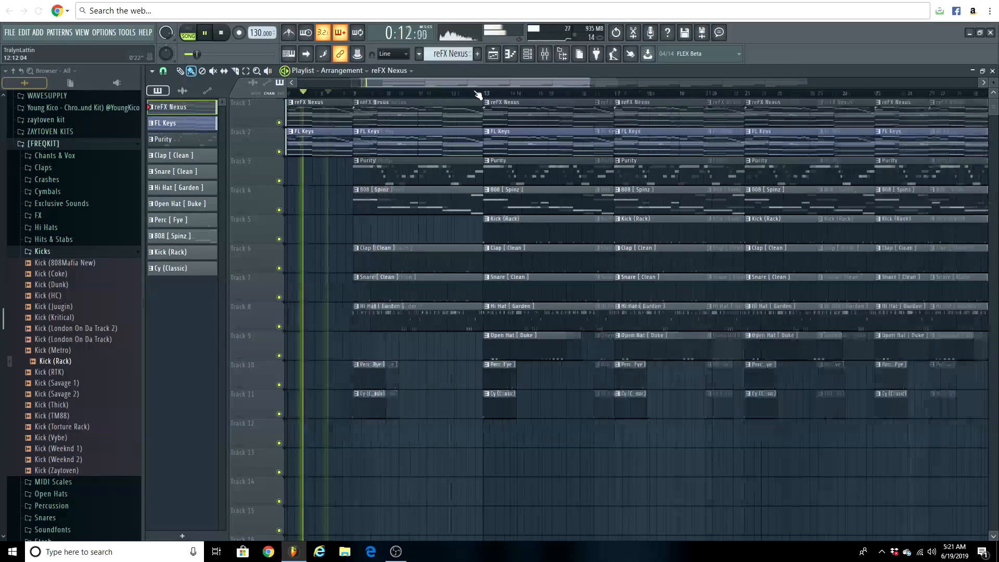
{"action": "scroll", "coordinate": [477, 95], "scroll_direction": "down", "scroll_amount": 2}
{"action": "scroll", "coordinate": [499, 271], "scroll_direction": "down", "scroll_amount": 1}
{"action": "right_click", "coordinate": [493, 306]}
{"action": "left_click_drag", "start_coordinate": [463, 84], "coordinate": [505, 88]}
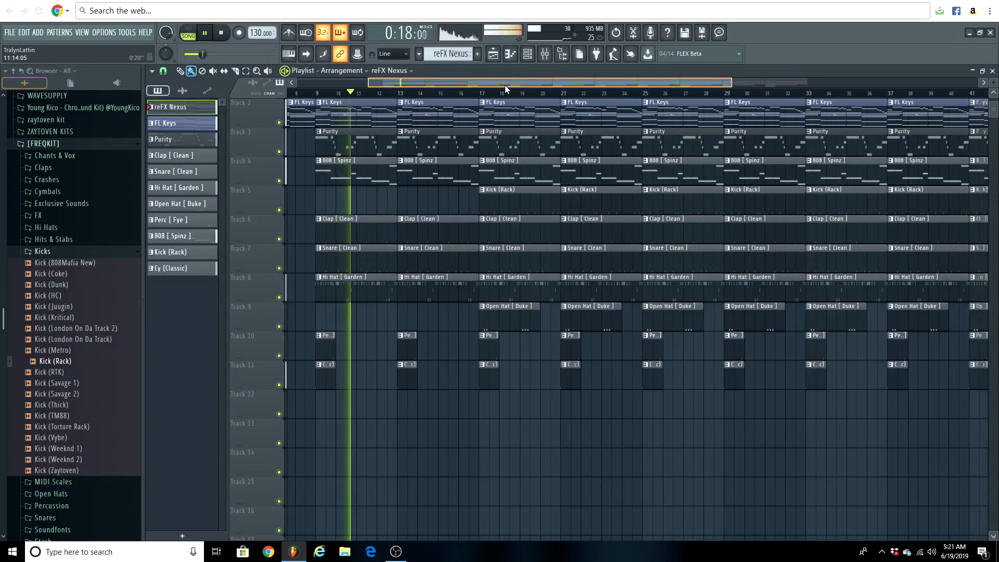
- Lower the 808 [ Spinz ] channel volume slightly and check the channel levels while the arrangement plays on past bar 21
{"action": "left_click", "coordinate": [527, 53]}
{"action": "left_click_drag", "start_coordinate": [254, 381], "coordinate": [254, 385]}
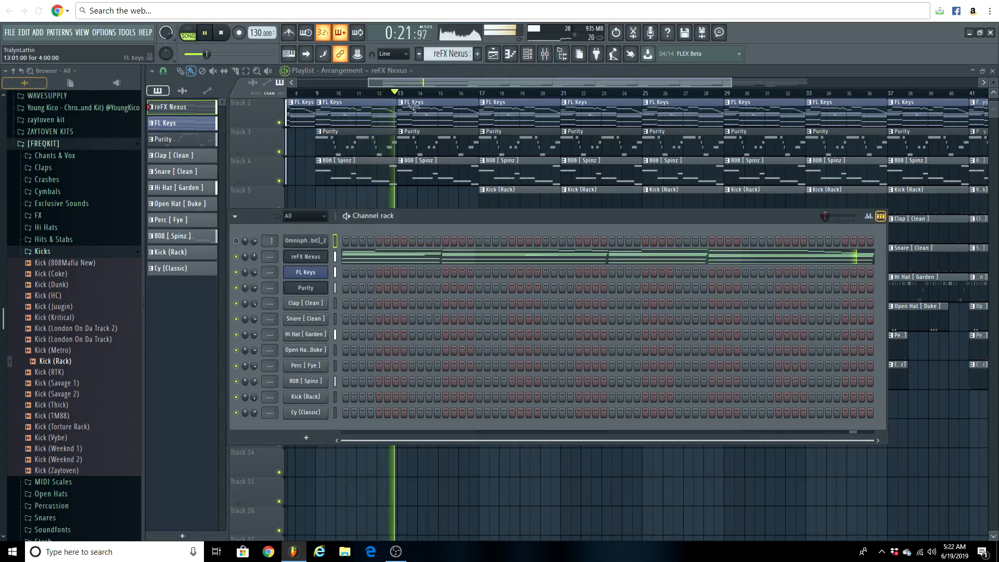
{"action": "key", "text": "F6"}
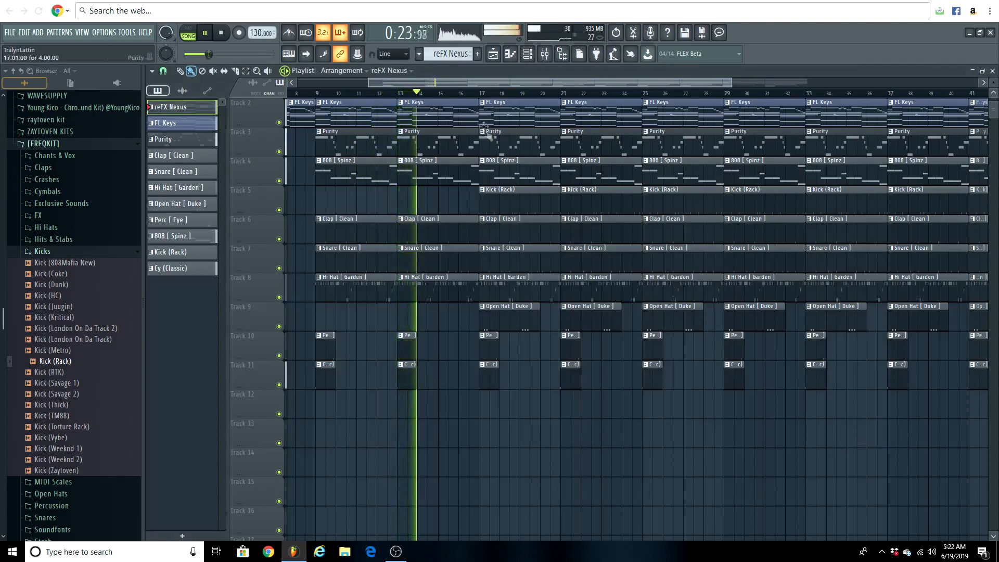
{"action": "left_click_drag", "start_coordinate": [460, 82], "coordinate": [496, 82]}
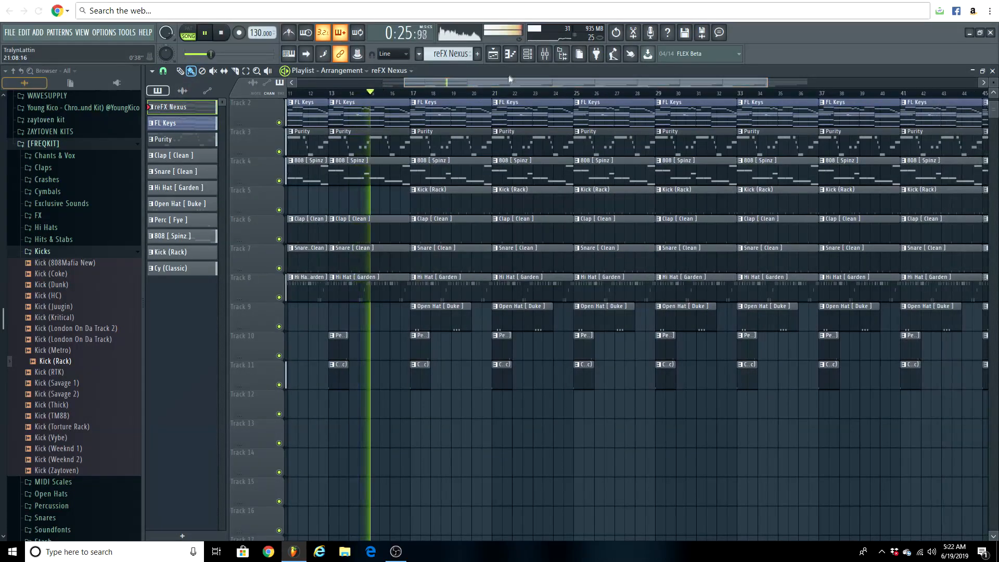
{"action": "left_click", "coordinate": [527, 53]}
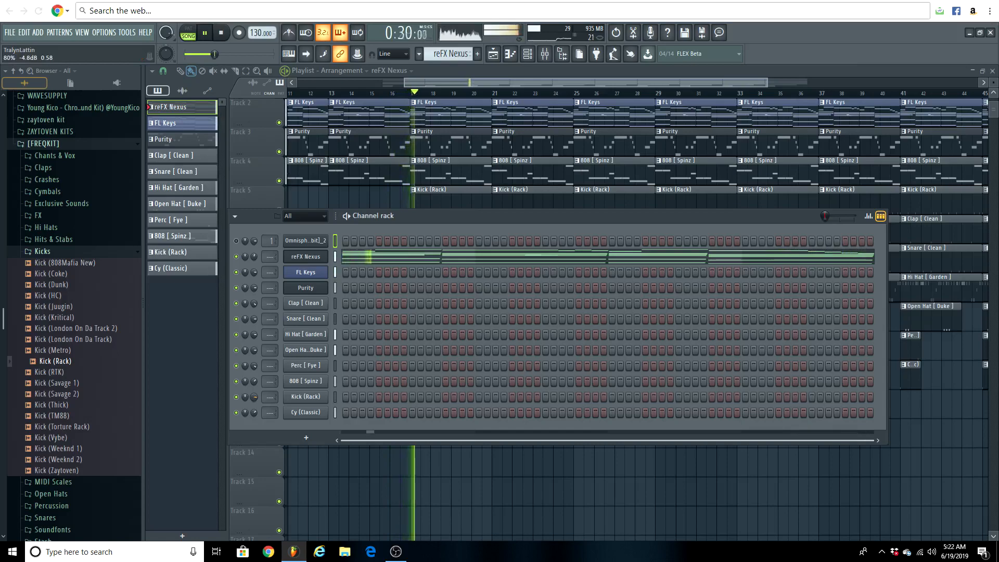
{"action": "key", "text": "F6"}
{"action": "left_click_drag", "start_coordinate": [494, 83], "coordinate": [526, 88]}
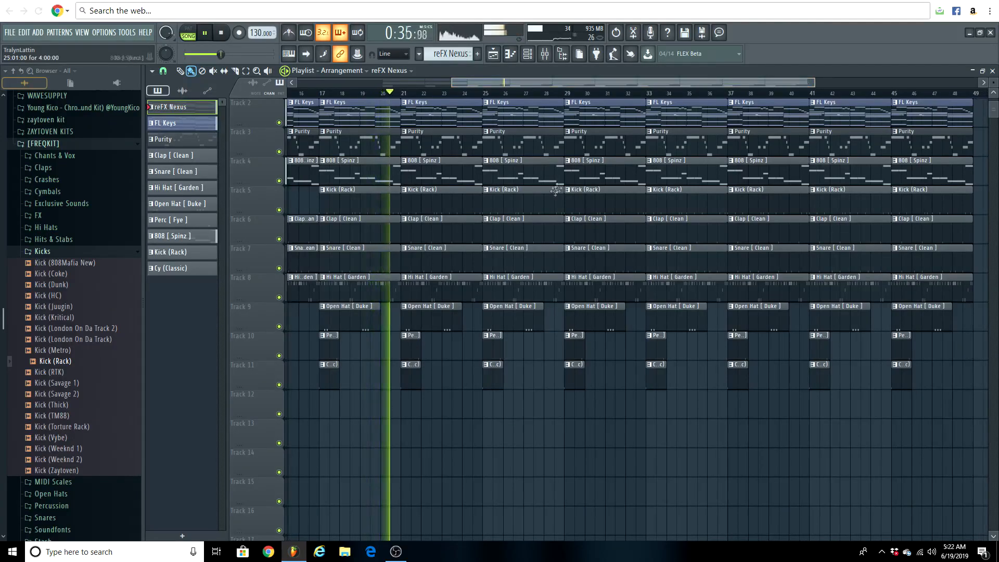
{"action": "left_click_drag", "start_coordinate": [502, 86], "coordinate": [530, 91]}
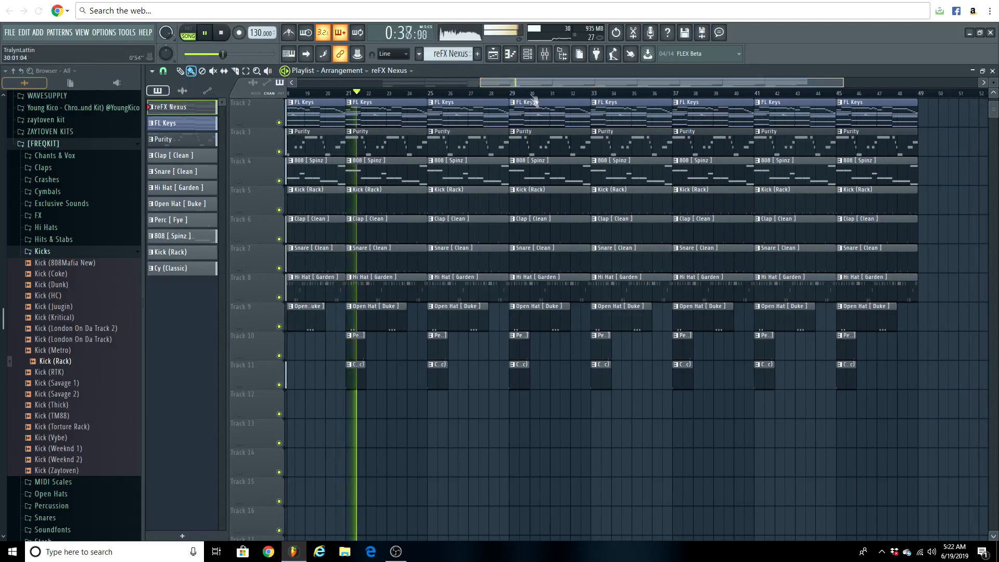
- Delete the Open Hat [ Duke ], Purity, Perc [ Fye ] and Snare [ Clean ] clips from bars 25 to 28
{"action": "right_click", "coordinate": [459, 309]}
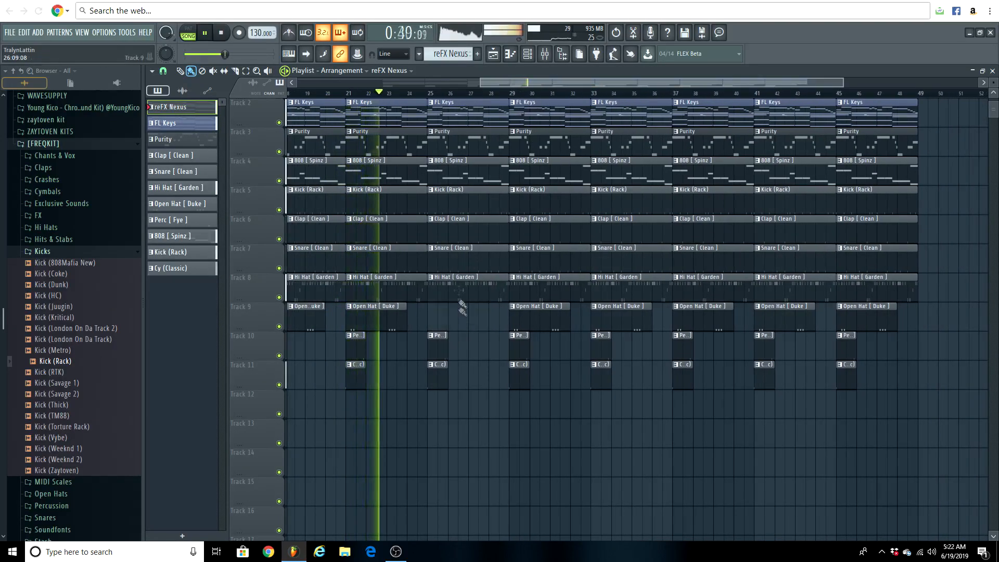
{"action": "right_click", "coordinate": [459, 143]}
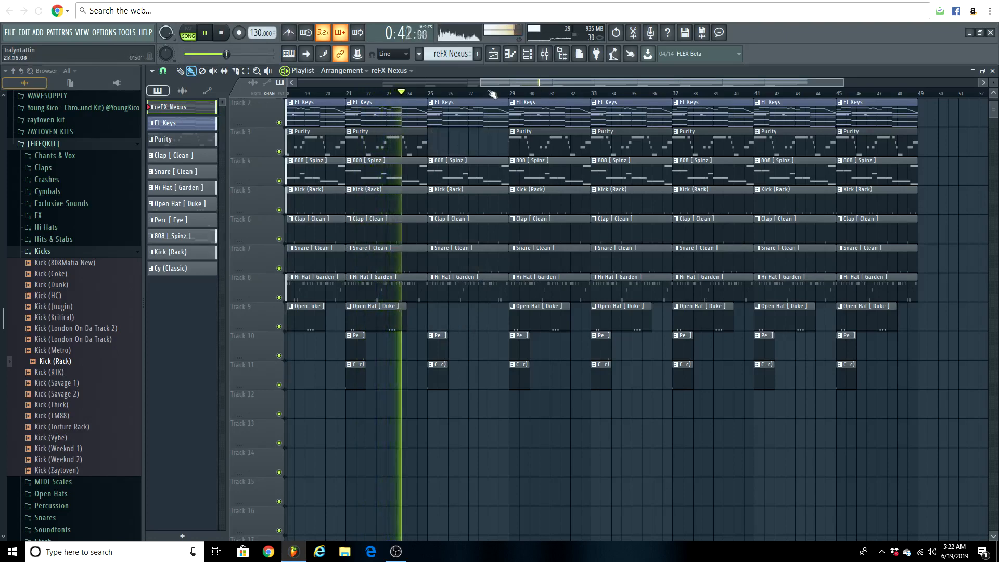
{"action": "scroll", "coordinate": [513, 96], "scroll_direction": "up", "scroll_amount": 1}
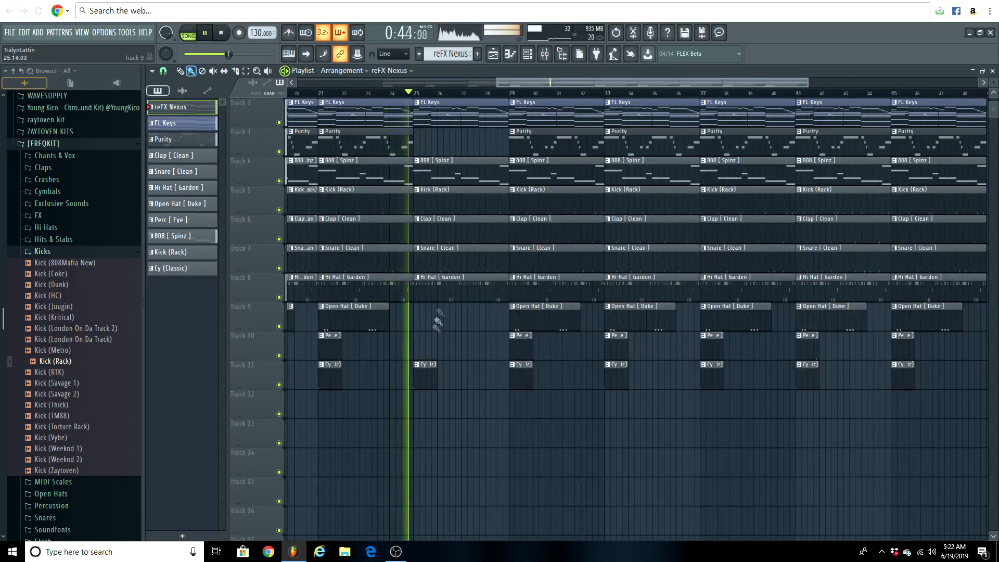
{"action": "right_click", "coordinate": [451, 256]}
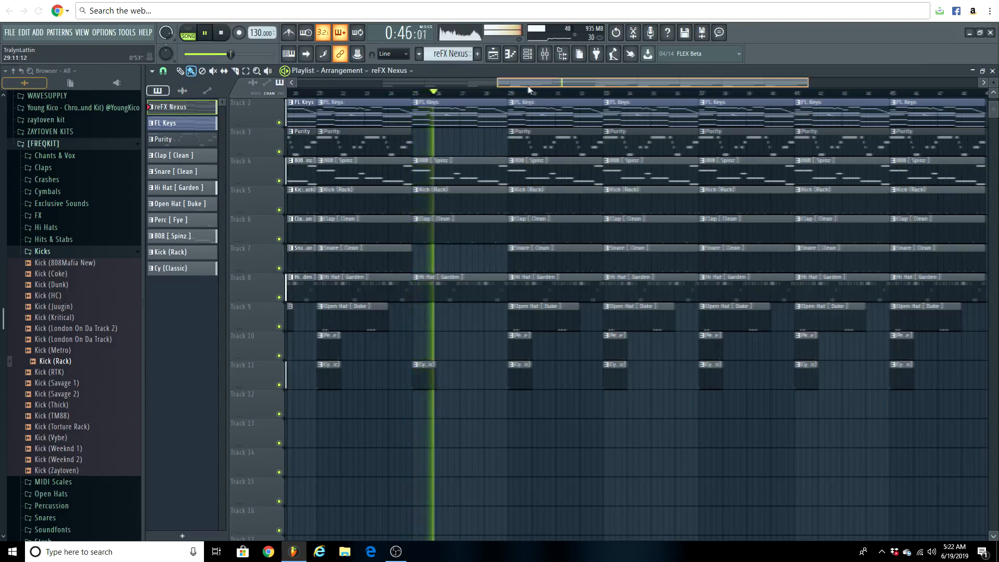
{"action": "left_click_drag", "start_coordinate": [526, 85], "coordinate": [553, 91]}
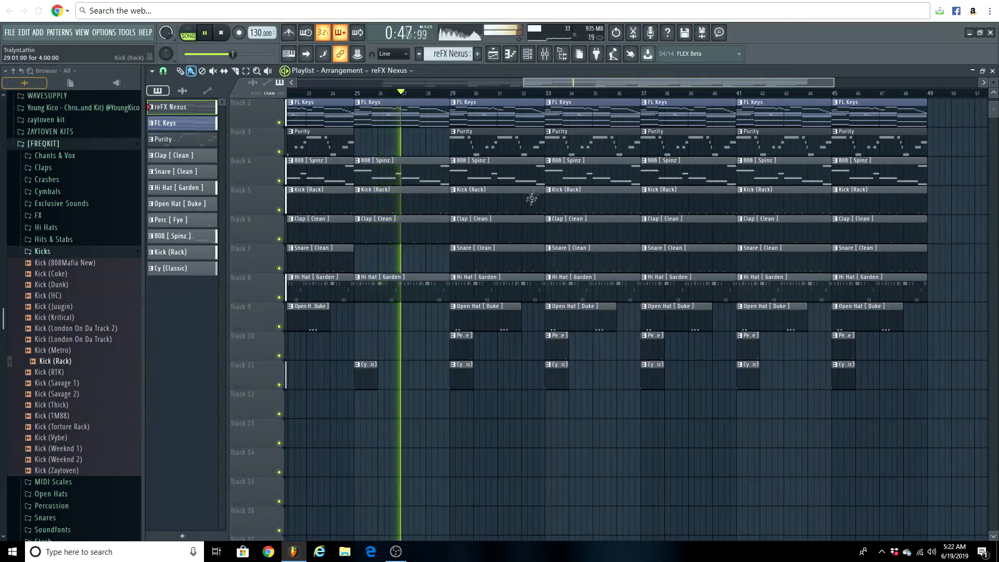
- Delete the Snare [ Clean ], Open Hat [ Duke ] and Perc clips from bars 29 to 32 and the Purity clips from bars 29 to 40
{"action": "right_click", "coordinate": [480, 265]}
{"action": "right_click", "coordinate": [471, 318]}
{"action": "right_click", "coordinate": [466, 340]}
{"action": "left_click_drag", "start_coordinate": [567, 79], "coordinate": [610, 82]}
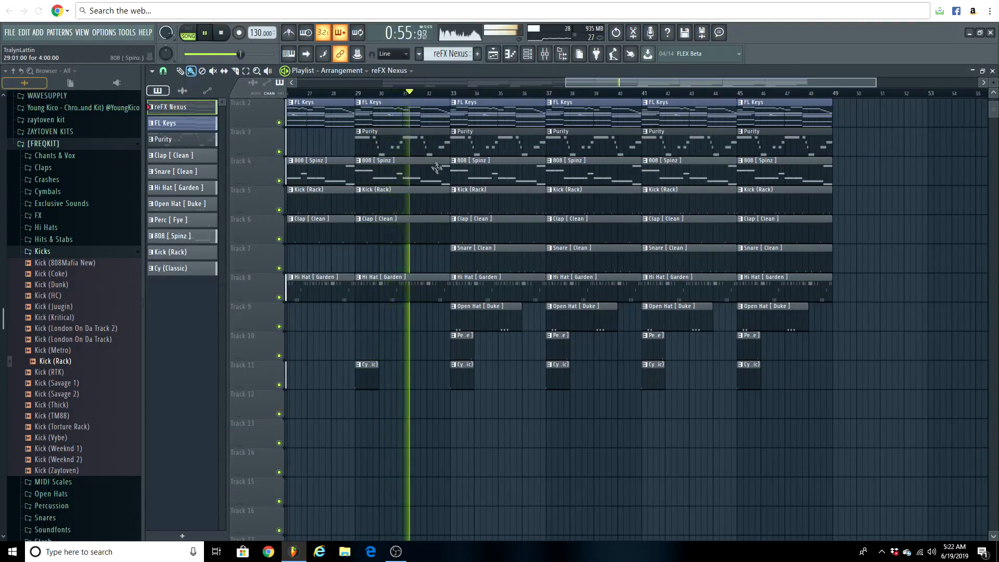
{"action": "right_click", "coordinate": [479, 154]}
{"action": "right_click", "coordinate": [551, 153]}
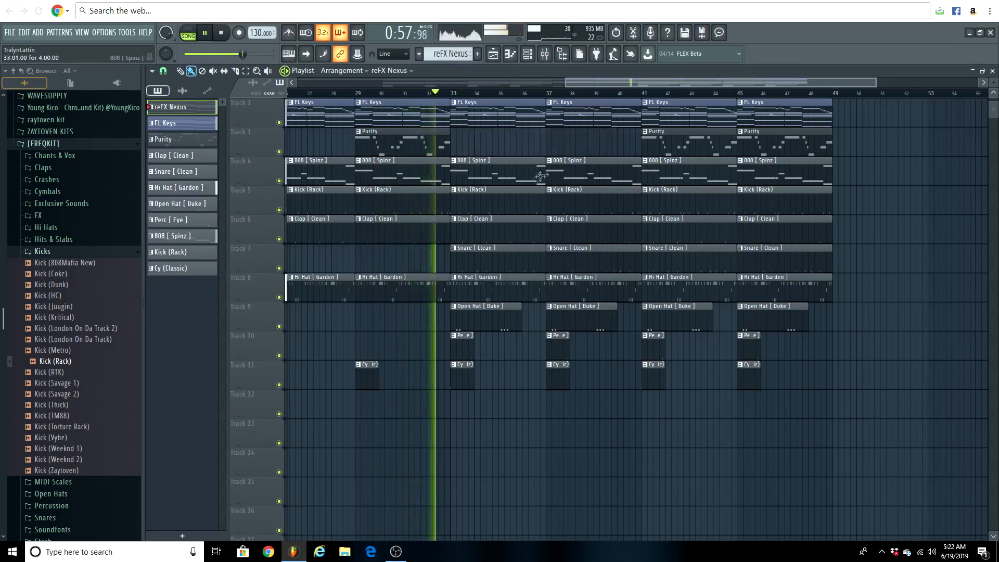
{"action": "right_click", "coordinate": [413, 143]}
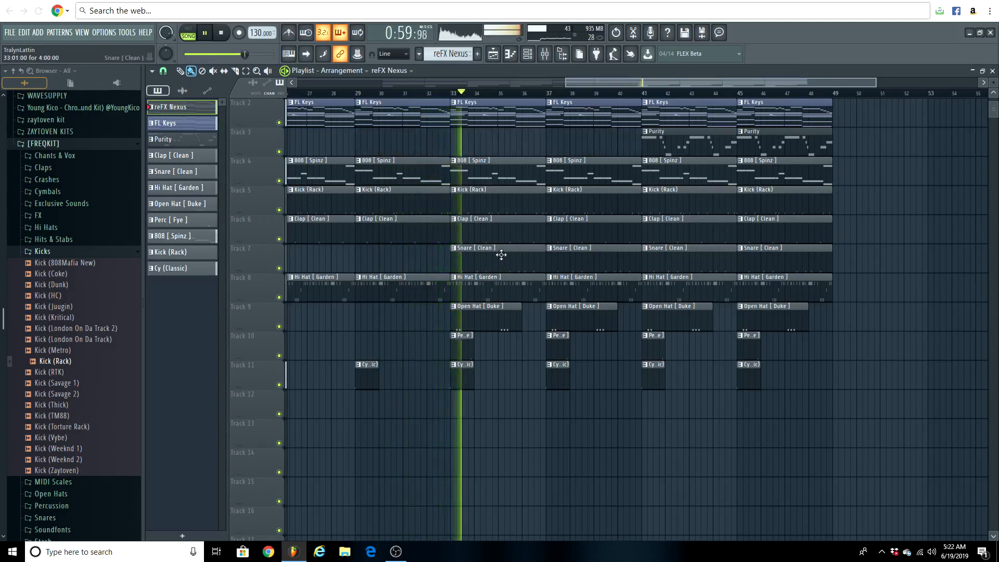
- Delete the Hi Hat [ Garden ], Open Hat [ Duke ], 808 [ Spinz ] and Kick (Rack) clips from bars 41 to 48
{"action": "left_click_drag", "start_coordinate": [584, 82], "coordinate": [627, 83]}
{"action": "scroll", "coordinate": [634, 96], "scroll_direction": "down", "scroll_amount": 3}
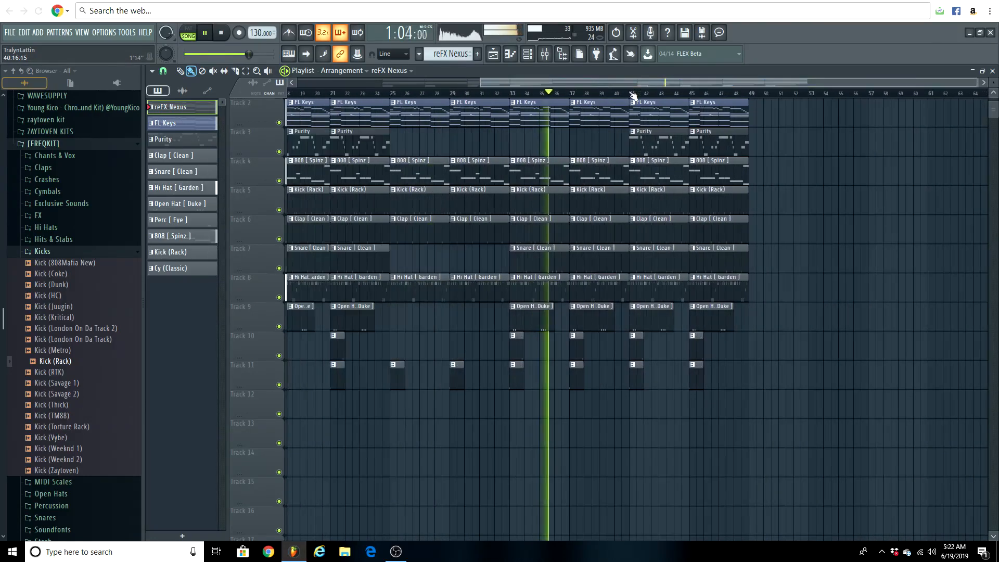
{"action": "scroll", "coordinate": [634, 96], "scroll_direction": "down", "scroll_amount": 2}
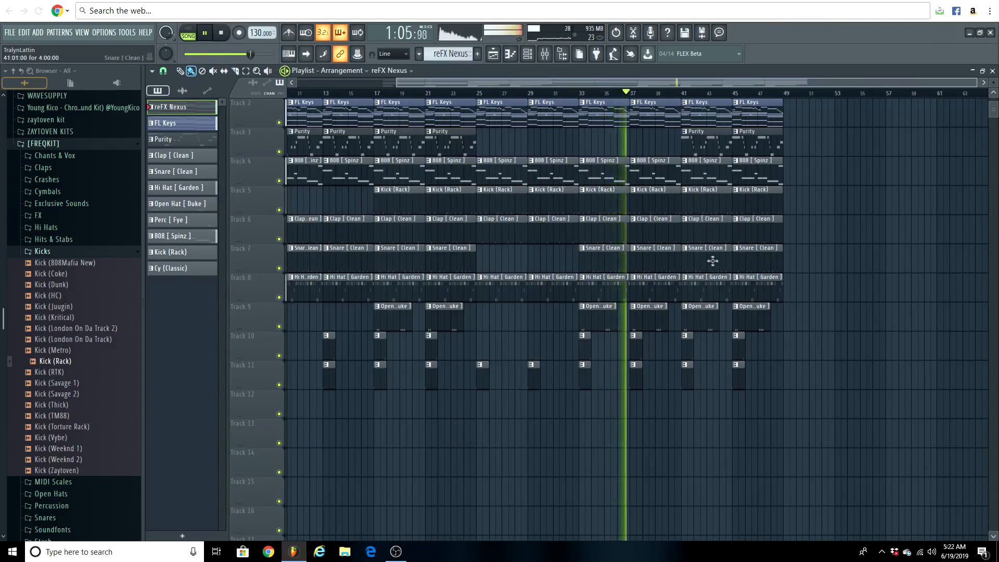
{"action": "right_click", "coordinate": [701, 287]}
{"action": "right_click", "coordinate": [702, 312]}
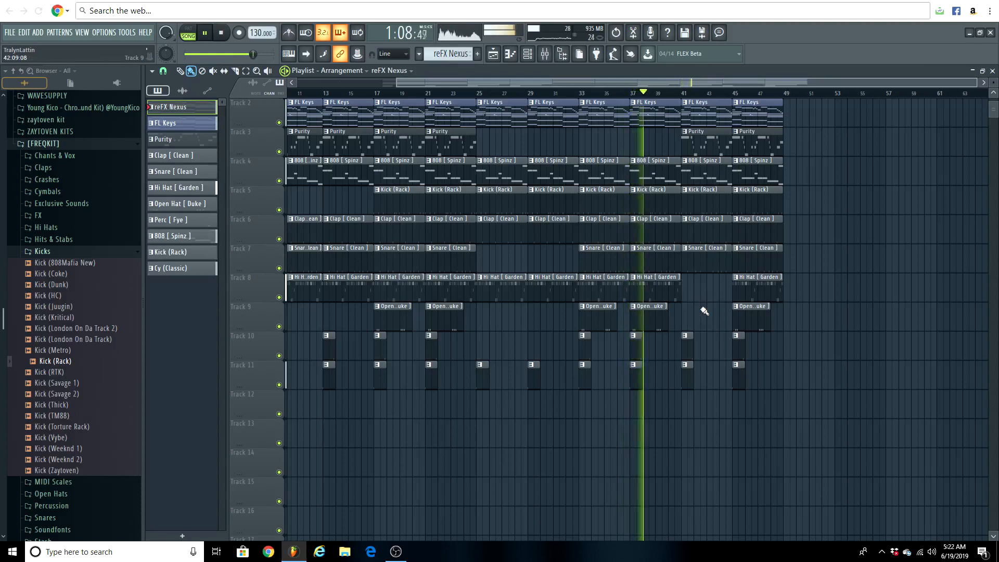
{"action": "right_click", "coordinate": [711, 160]}
{"action": "right_click", "coordinate": [768, 169]}
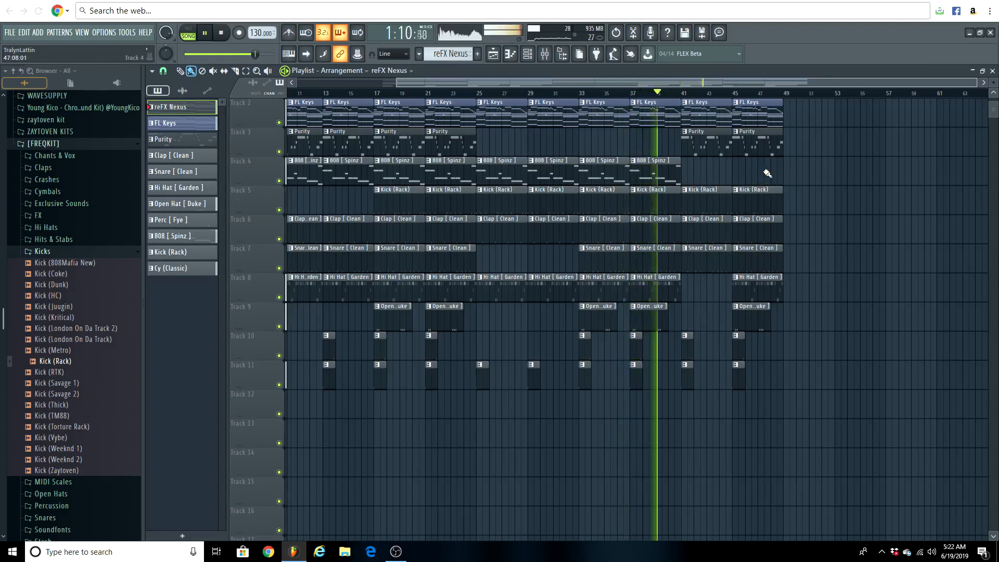
{"action": "right_click", "coordinate": [708, 199]}
{"action": "right_click", "coordinate": [767, 204]}
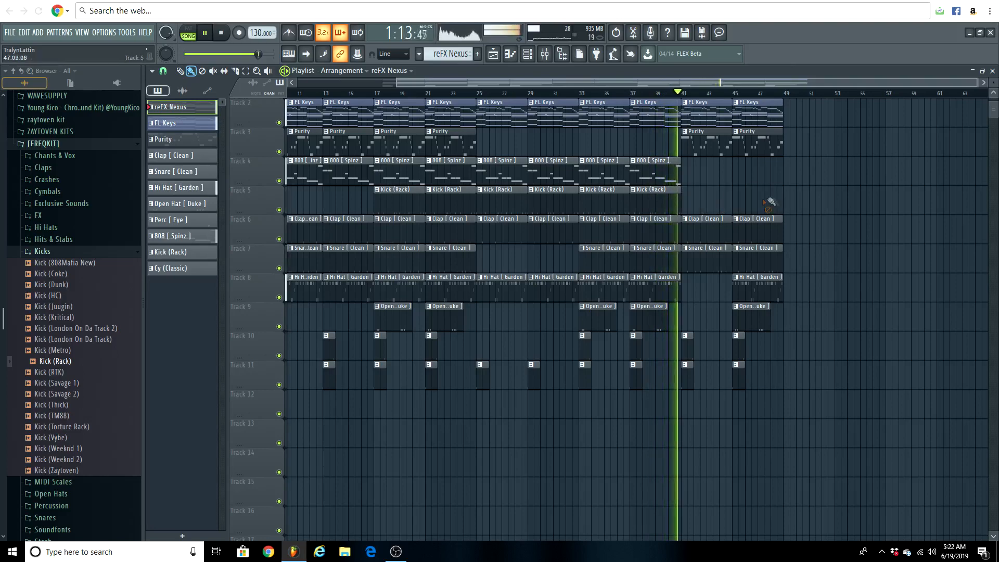
{"action": "right_click", "coordinate": [755, 286]}
{"action": "right_click", "coordinate": [760, 314]}
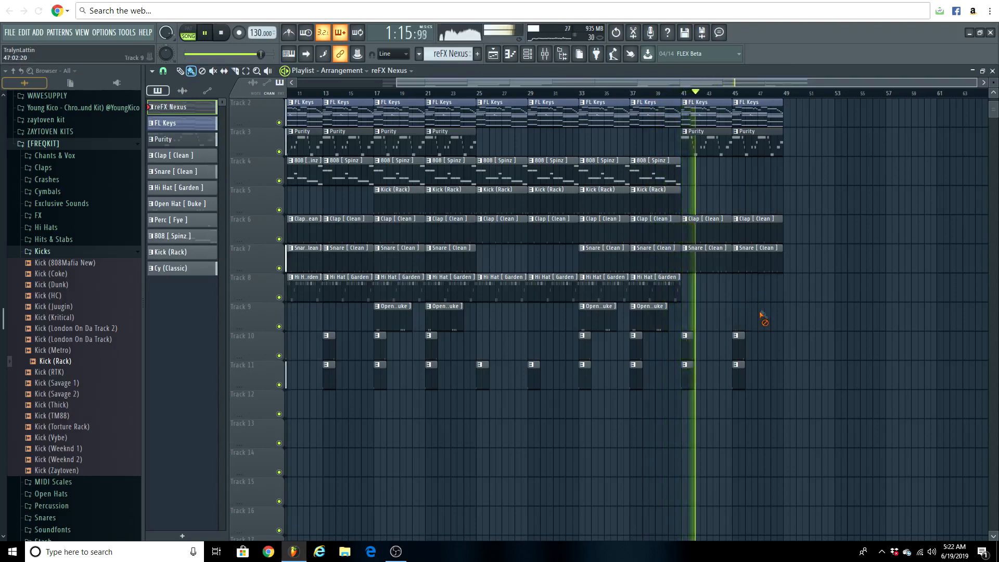
- Select every clip from bars 9 to 48 on all tracks and duplicate the block from bar 49 onward
{"action": "scroll", "coordinate": [662, 97], "scroll_direction": "down", "scroll_amount": 1}
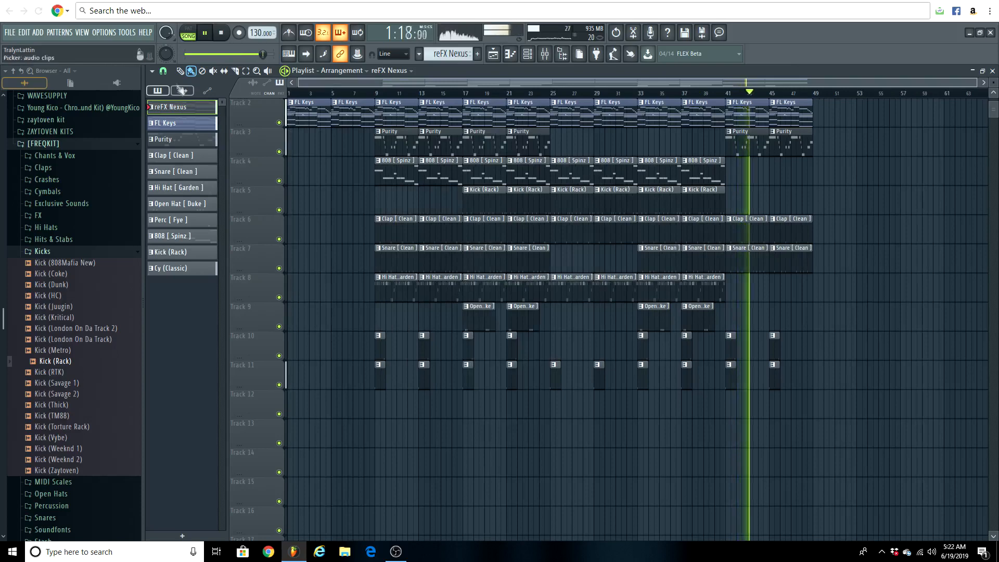
{"action": "left_click_drag", "start_coordinate": [378, 384], "coordinate": [780, 98]}
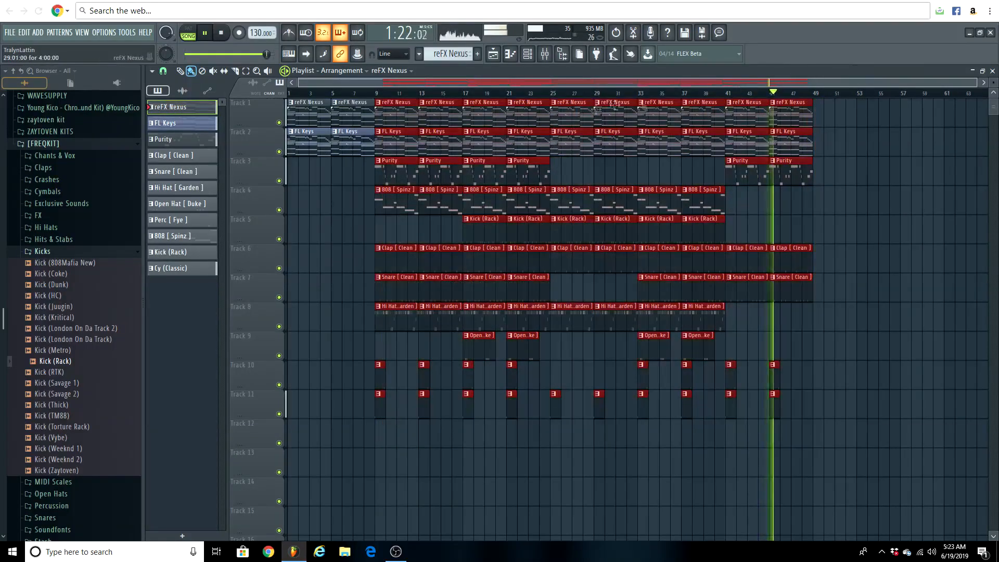
{"action": "key", "text": "ctrl+b"}
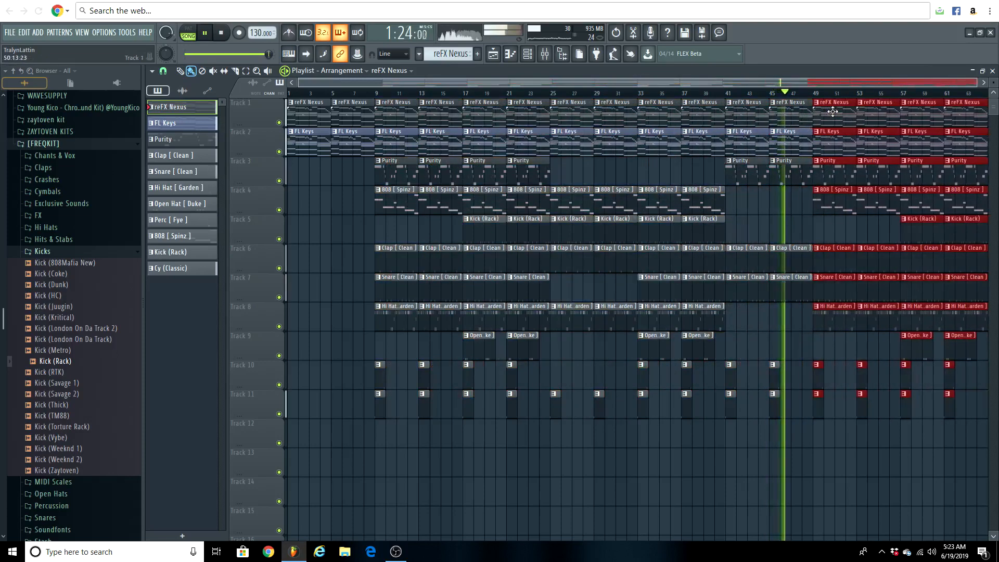
- Shorten the Clap [ Clean ] and Snare [ Clean ] clips that start at bar 45 so they end at bar 48
{"action": "left_click_drag", "start_coordinate": [758, 199], "coordinate": [802, 294]}
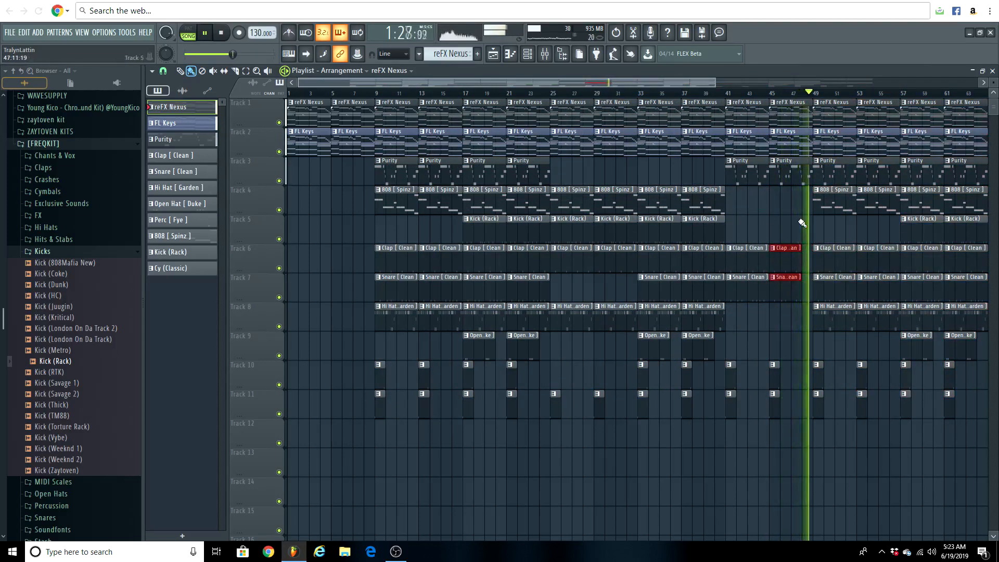
{"action": "left_click", "coordinate": [778, 206], "text": "ctrl"}
{"action": "scroll", "coordinate": [711, 95], "scroll_direction": "down", "scroll_amount": 3}
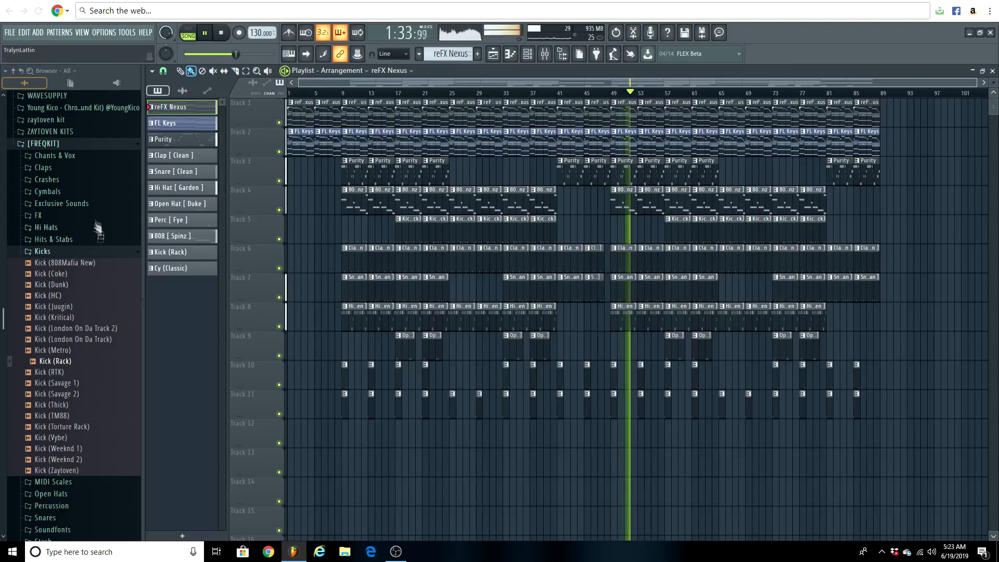
- Collapse the [FREQKIT] folder, and copy the clips from bars 9 to 24 on all tracks to bar 89
{"action": "left_click", "coordinate": [96, 144]}
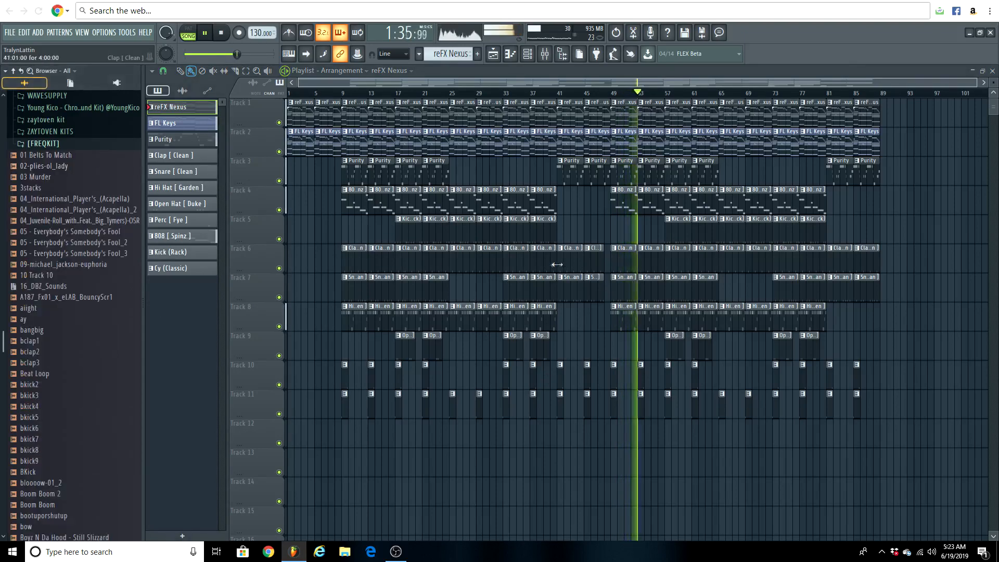
{"action": "left_click_drag", "start_coordinate": [345, 448], "coordinate": [453, 99]}
{"action": "left_click_drag", "start_coordinate": [381, 115], "coordinate": [907, 234]}
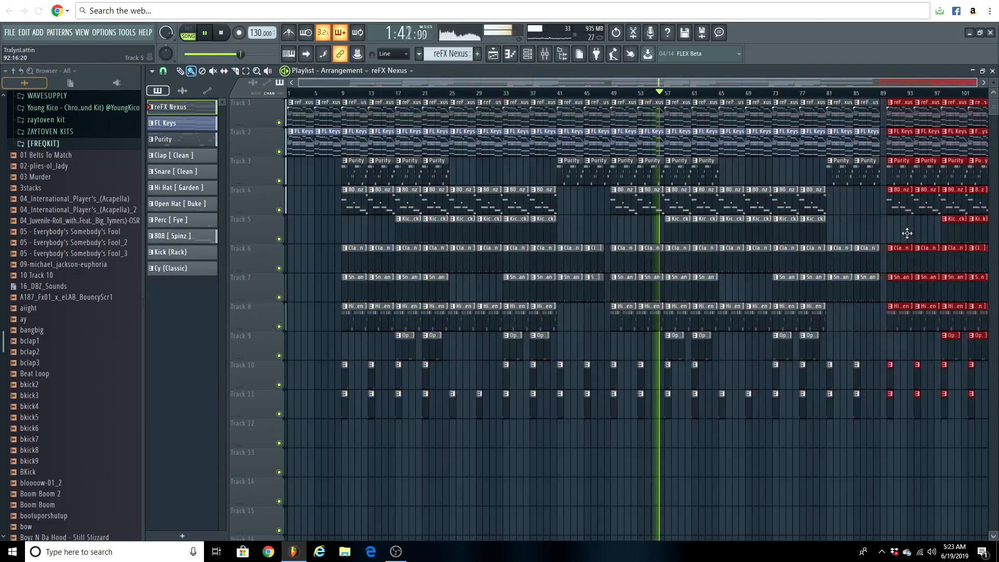
{"action": "scroll", "coordinate": [660, 98], "scroll_direction": "down", "scroll_amount": 1}
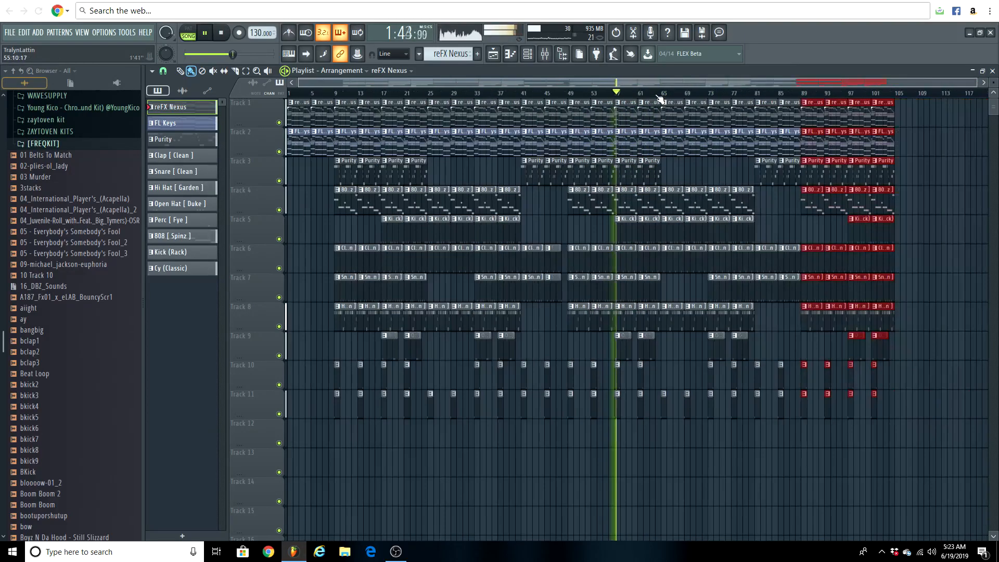
- Examine the sections and transitions of the full arrangement from the intro to the end while the song plays
{"action": "scroll", "coordinate": [347, 98], "scroll_direction": "up", "scroll_amount": 3}
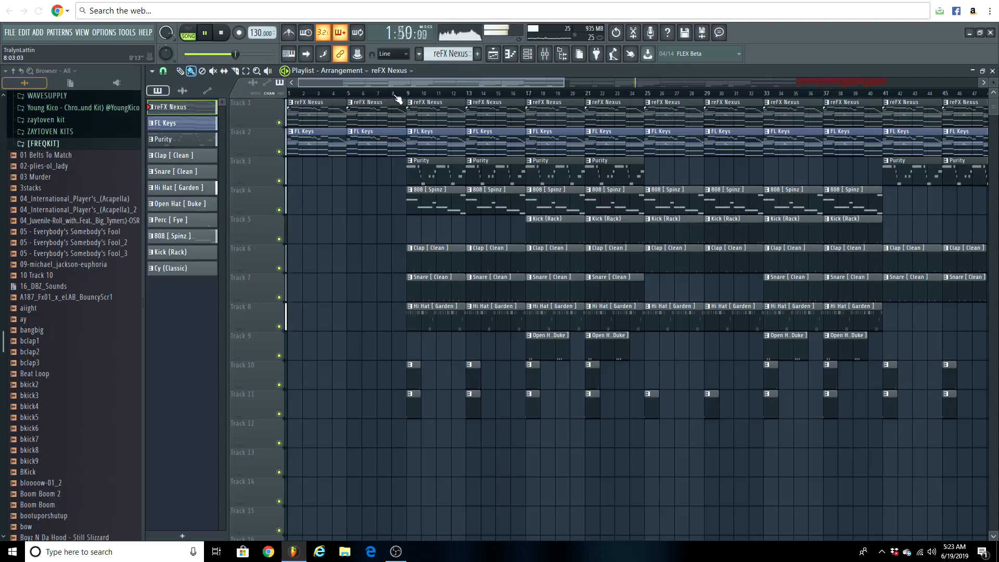
{"action": "scroll", "coordinate": [398, 96], "scroll_direction": "up", "scroll_amount": 2}
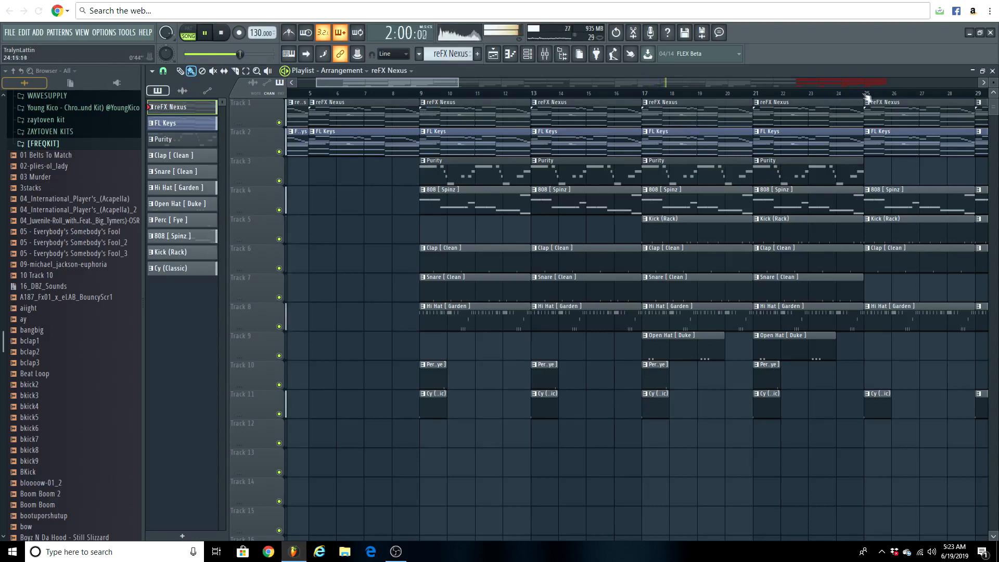
{"action": "scroll", "coordinate": [867, 97], "scroll_direction": "down", "scroll_amount": 5}
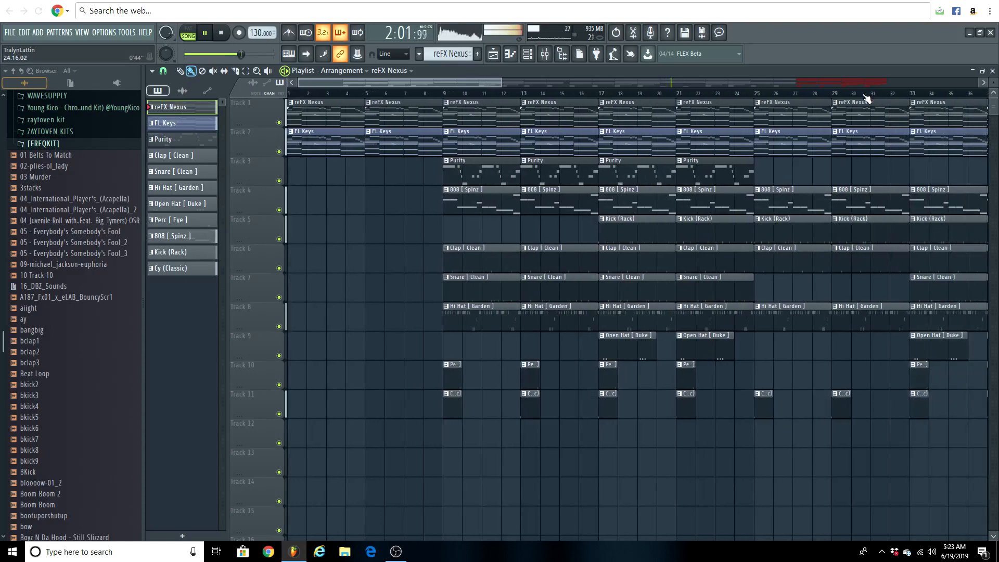
{"action": "scroll", "coordinate": [678, 97], "scroll_direction": "down", "scroll_amount": 2}
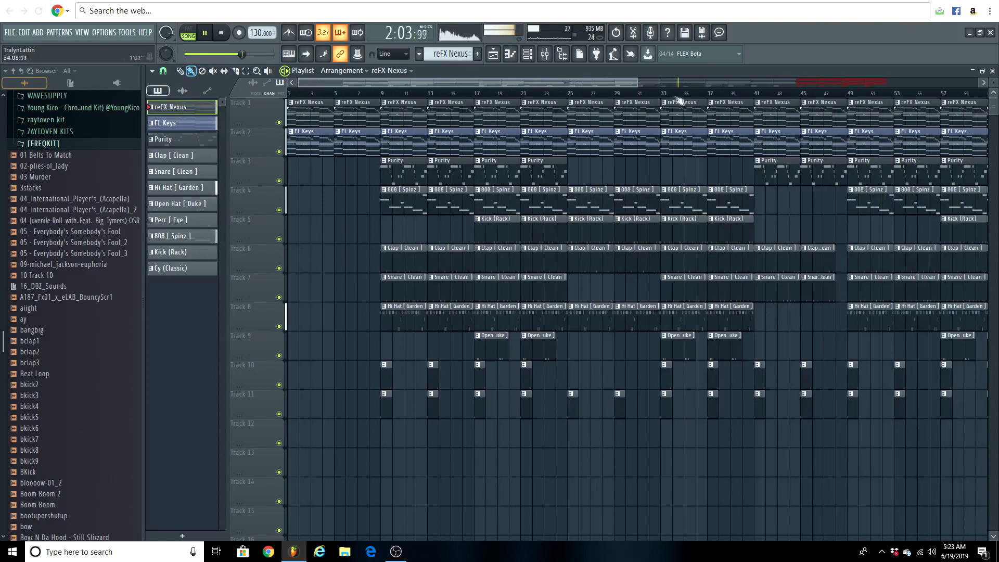
{"action": "scroll", "coordinate": [571, 100], "scroll_direction": "up", "scroll_amount": 8}
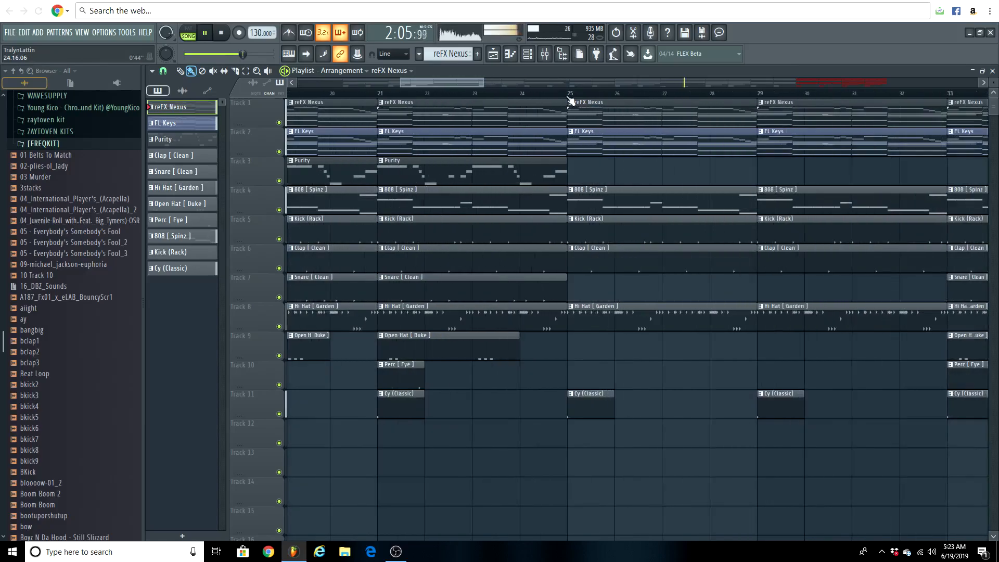
{"action": "scroll", "coordinate": [525, 97], "scroll_direction": "down", "scroll_amount": 8}
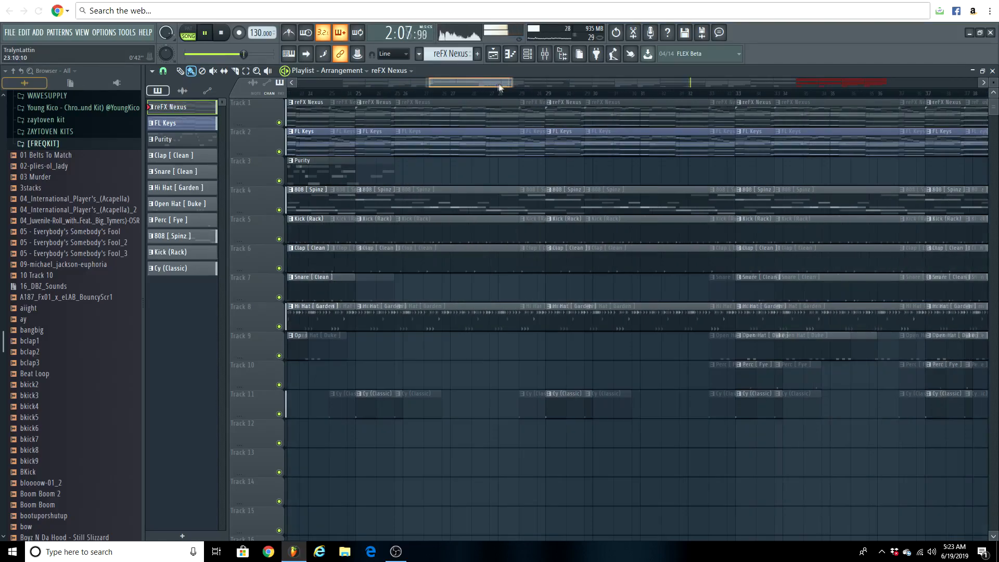
{"action": "left_click_drag", "start_coordinate": [562, 85], "coordinate": [618, 80]}
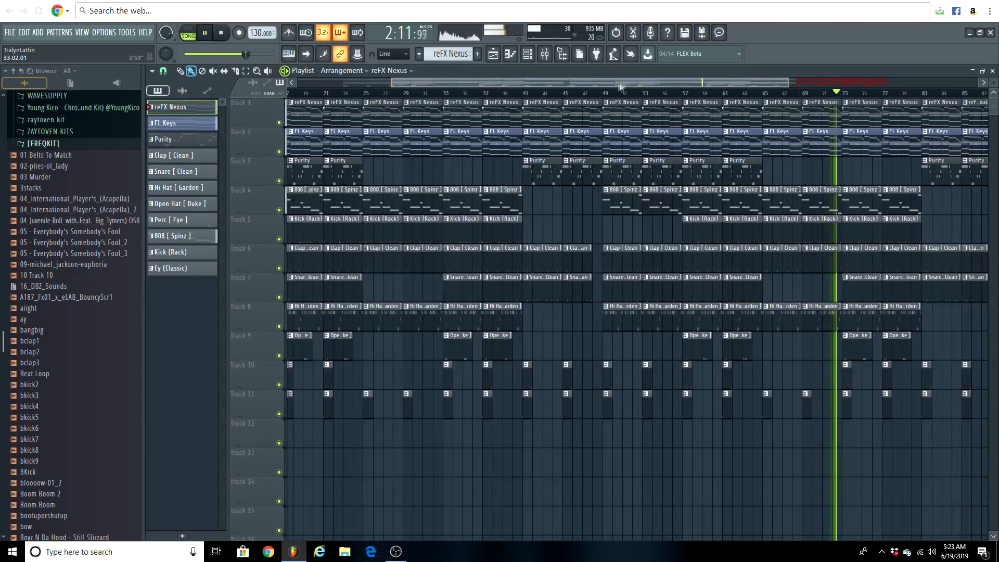
{"action": "scroll", "coordinate": [604, 97], "scroll_direction": "up", "scroll_amount": 5}
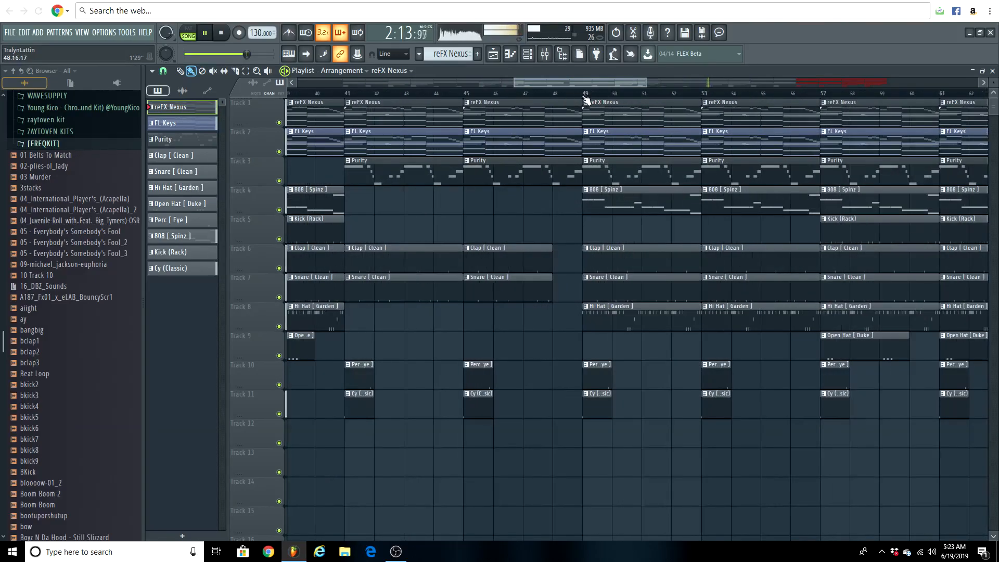
{"action": "scroll", "coordinate": [586, 99], "scroll_direction": "down", "scroll_amount": 7}
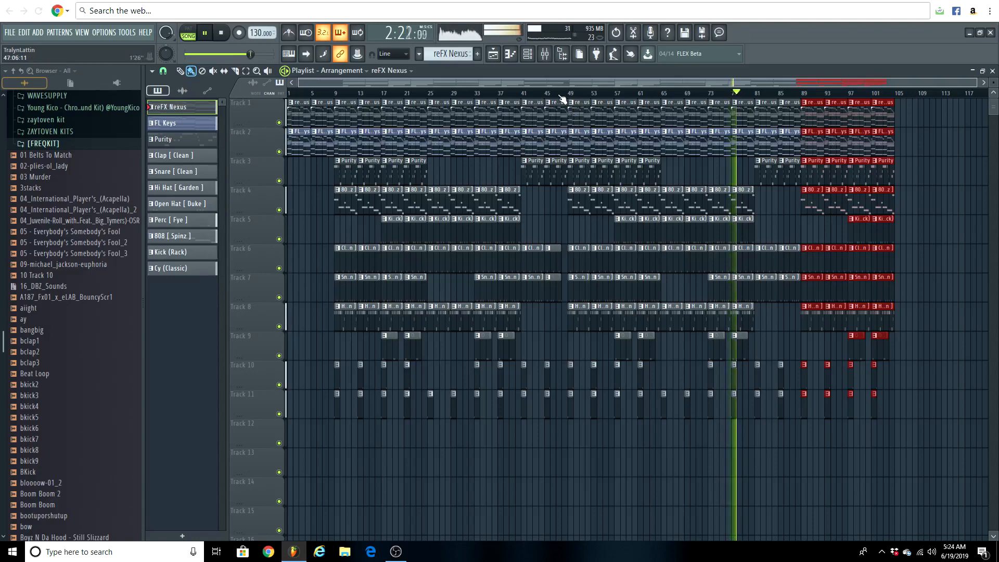
{"action": "scroll", "coordinate": [562, 98], "scroll_direction": "up", "scroll_amount": 5}
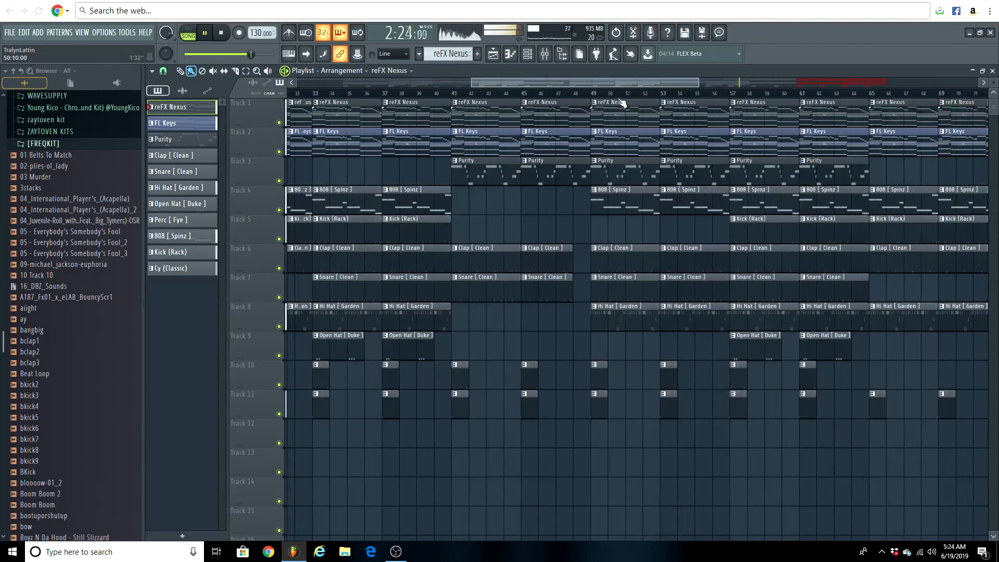
{"action": "scroll", "coordinate": [622, 102], "scroll_direction": "down", "scroll_amount": 5}
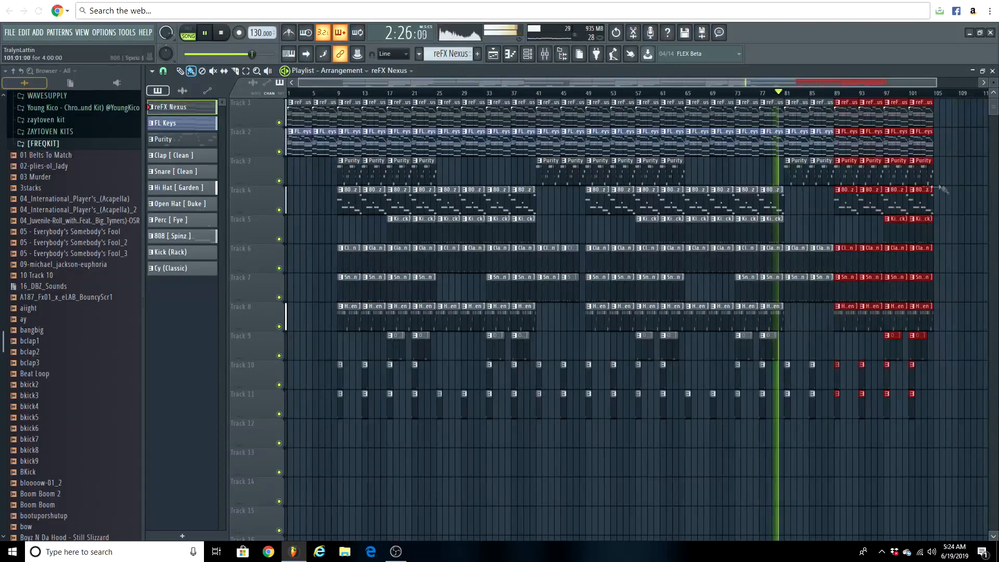
- Deselect the copied clips at the end of the arrangement and stop playback
{"action": "right_click", "coordinate": [962, 192]}
{"action": "scroll", "coordinate": [781, 162], "scroll_direction": "down", "scroll_amount": 1}
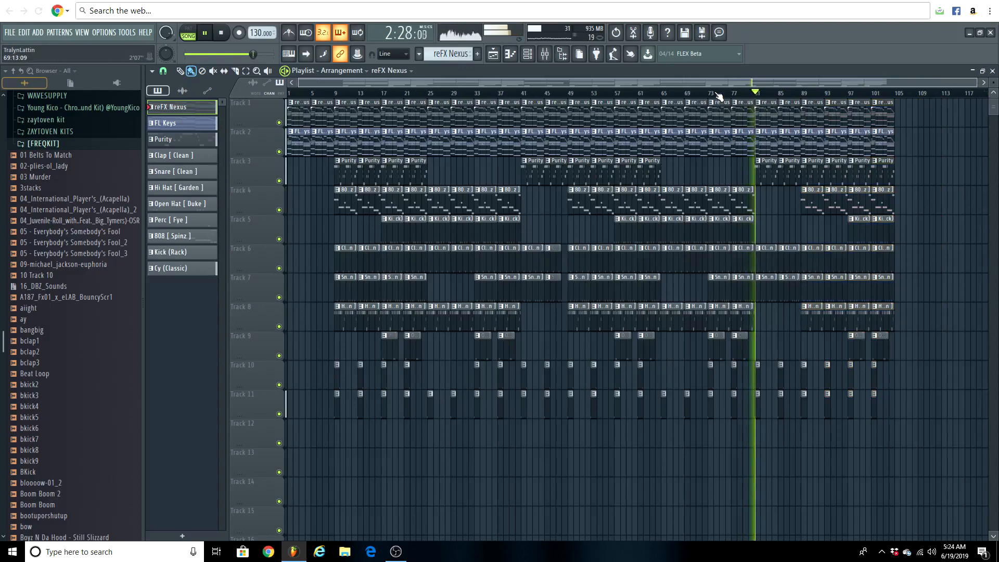
{"action": "key", "text": "space"}
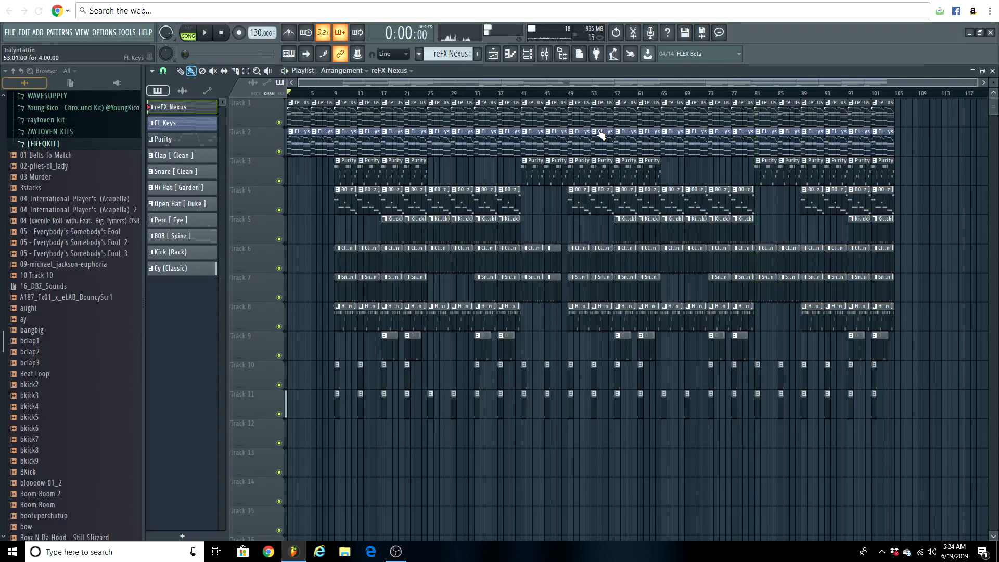